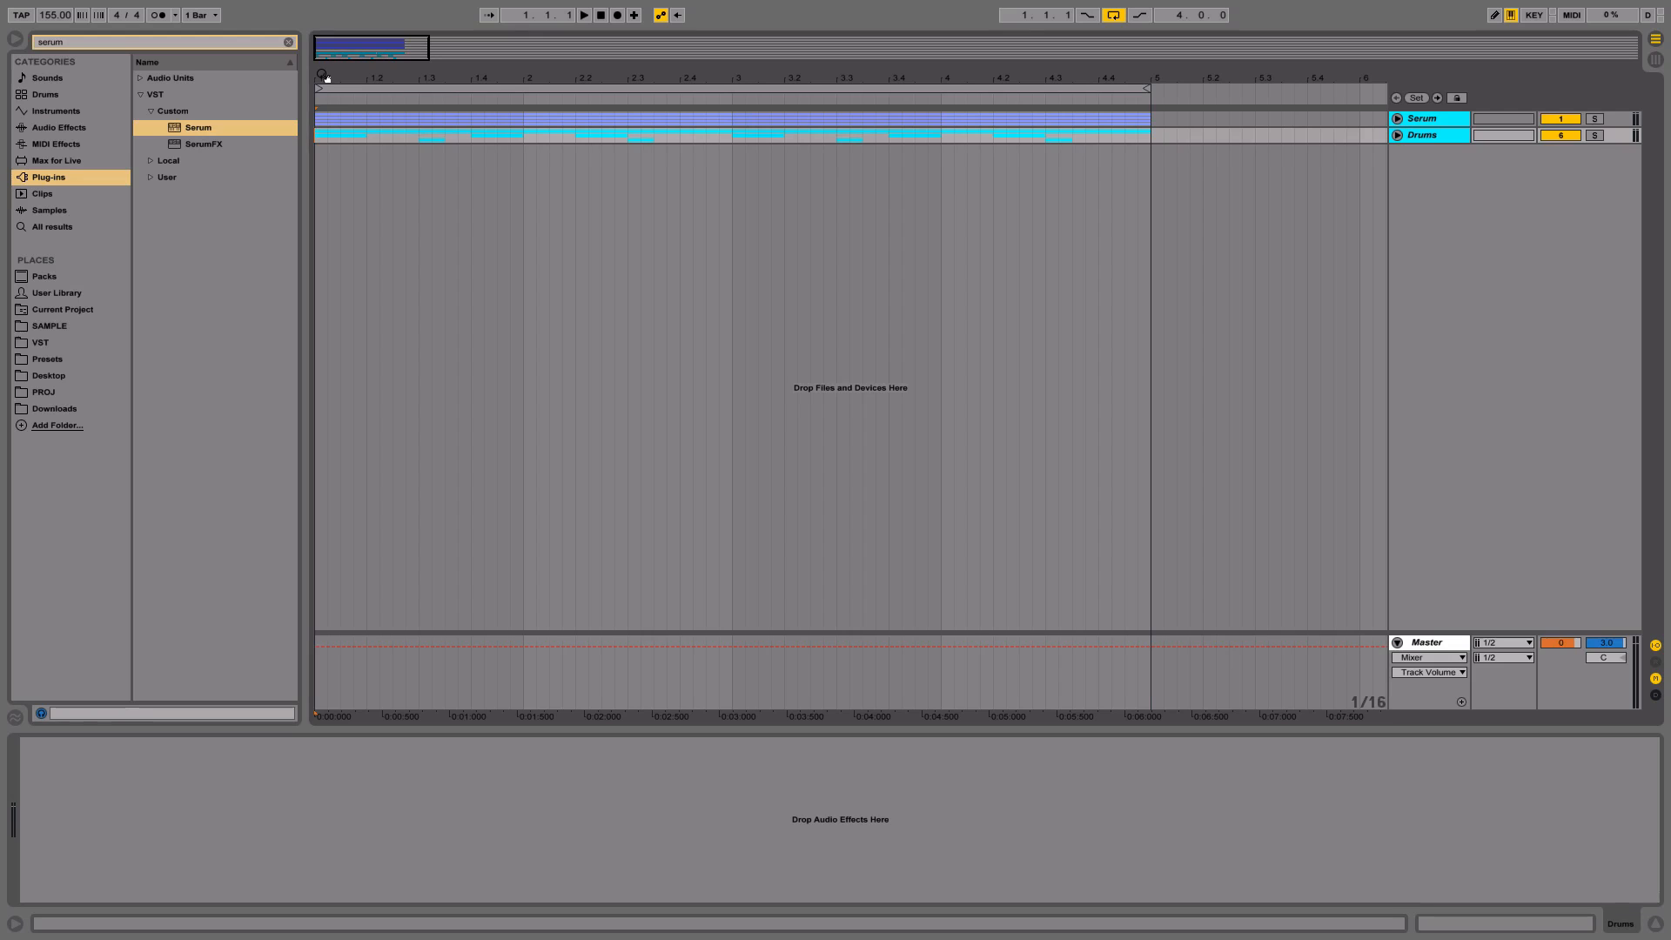
Play the four-bar loop with all groups, then unfold and solo the Serum group to audition its layers
drag(323, 77, 324, 85)
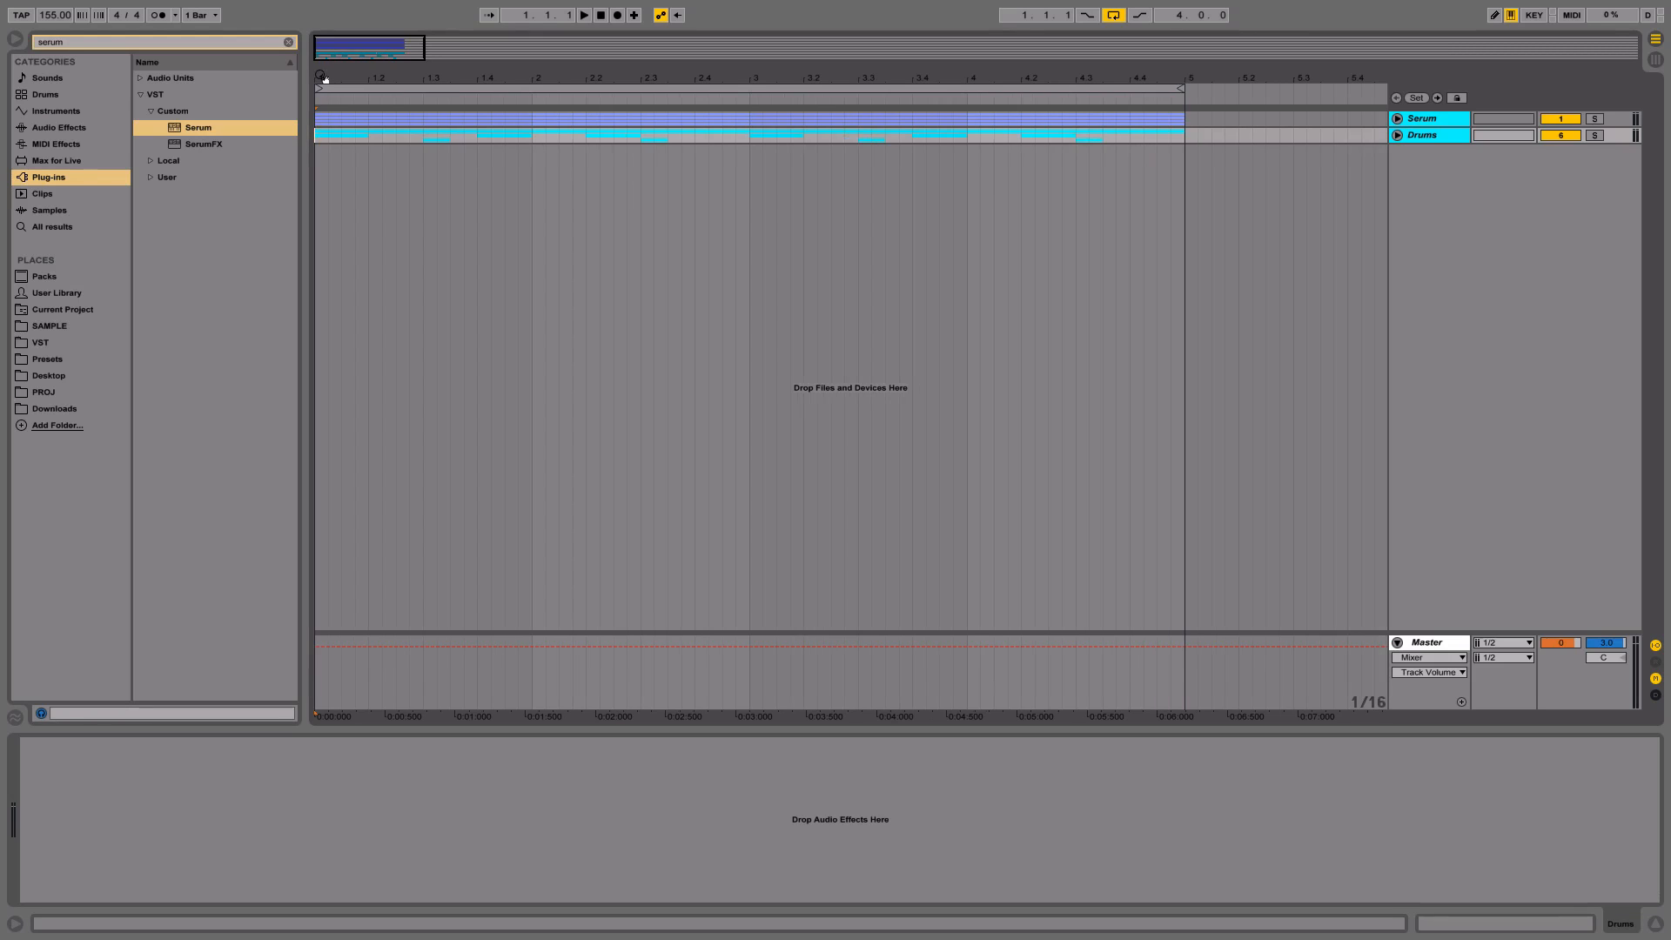
key(space)
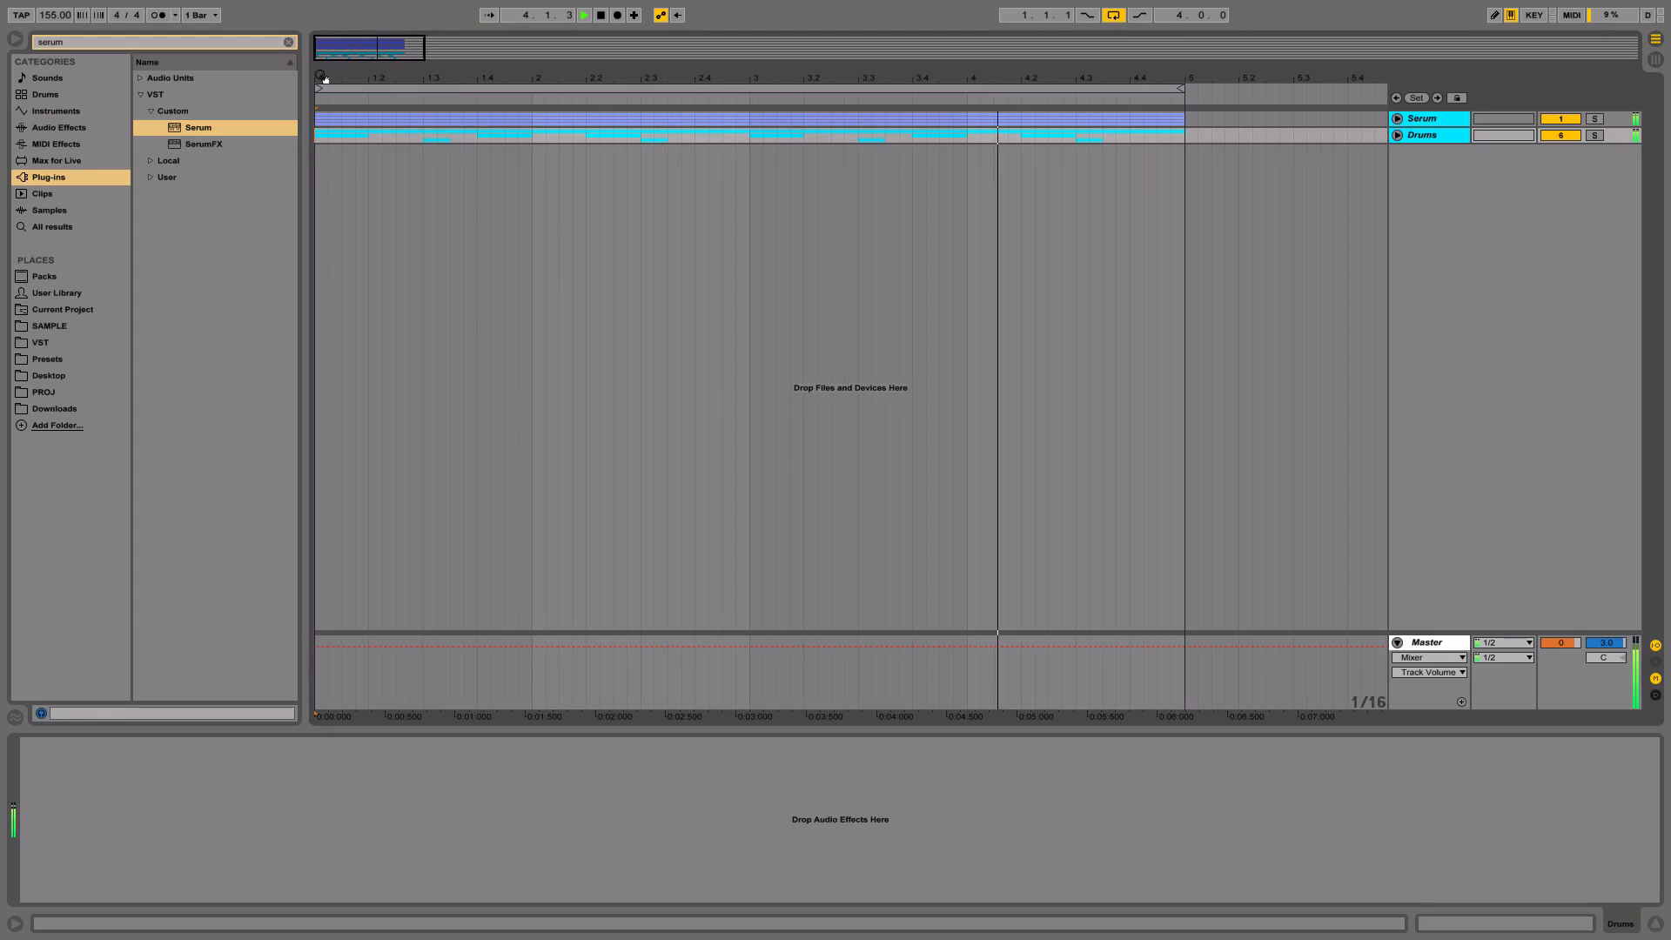
key(space)
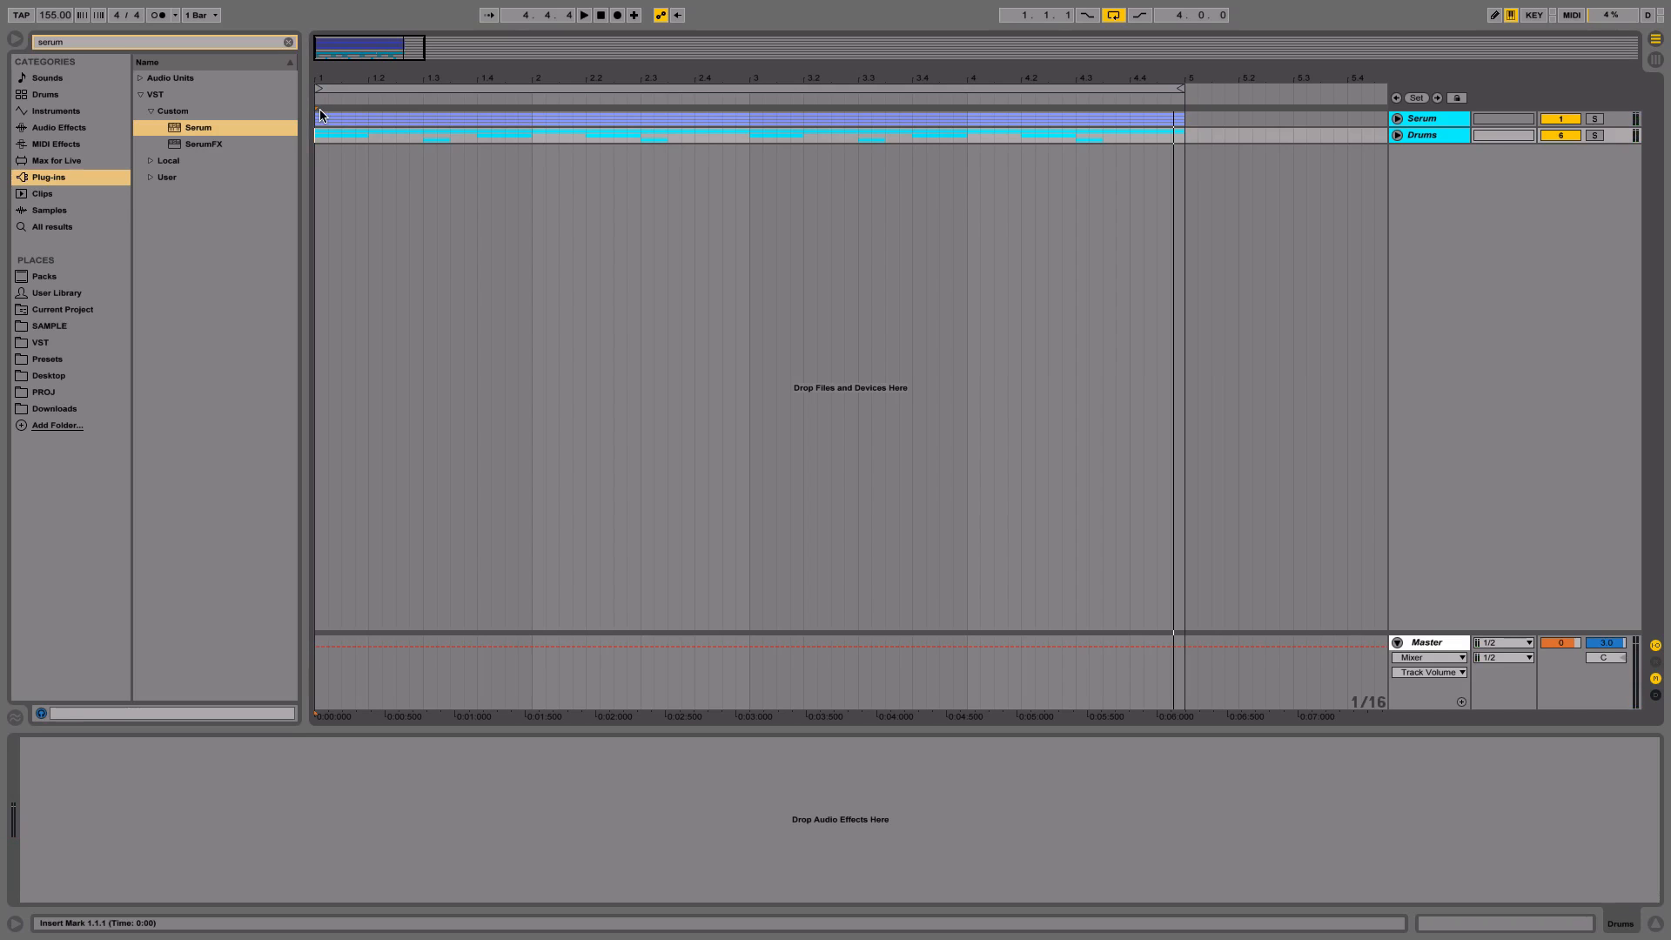
key(ctrl+alt+u)
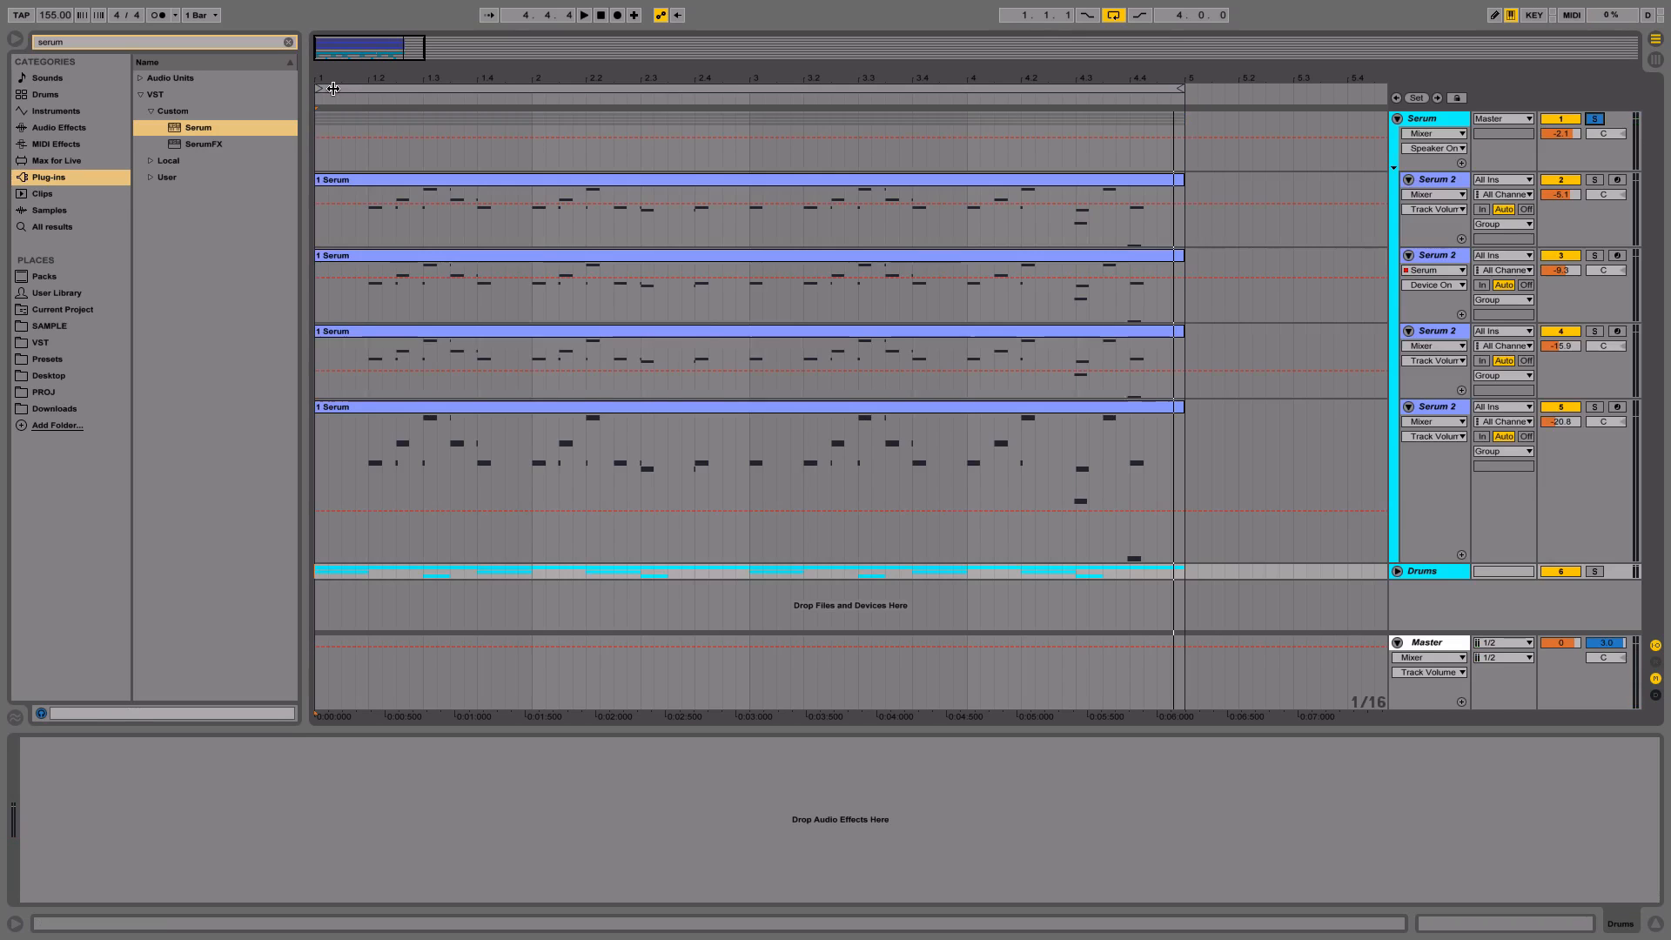
key(ctrl+a)
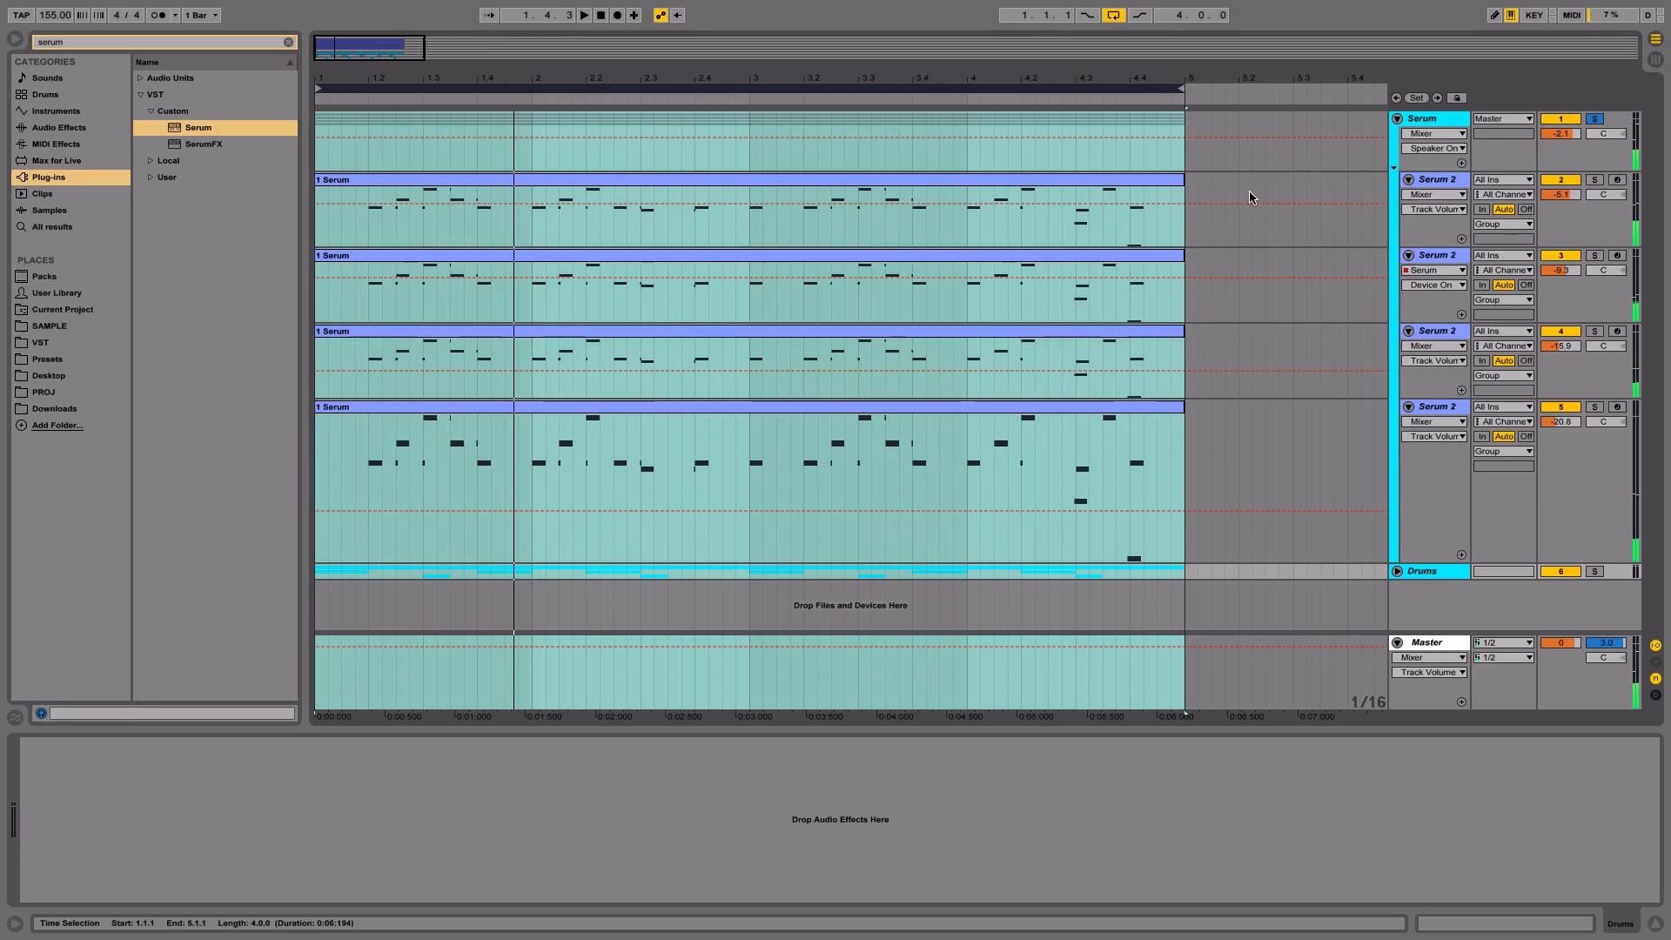
Copy the MIDI clip of the first Serum 2 track onto a newly inserted, soloed MIDI track, starting at 1.1.1
click(1020, 182)
double_click(1020, 183)
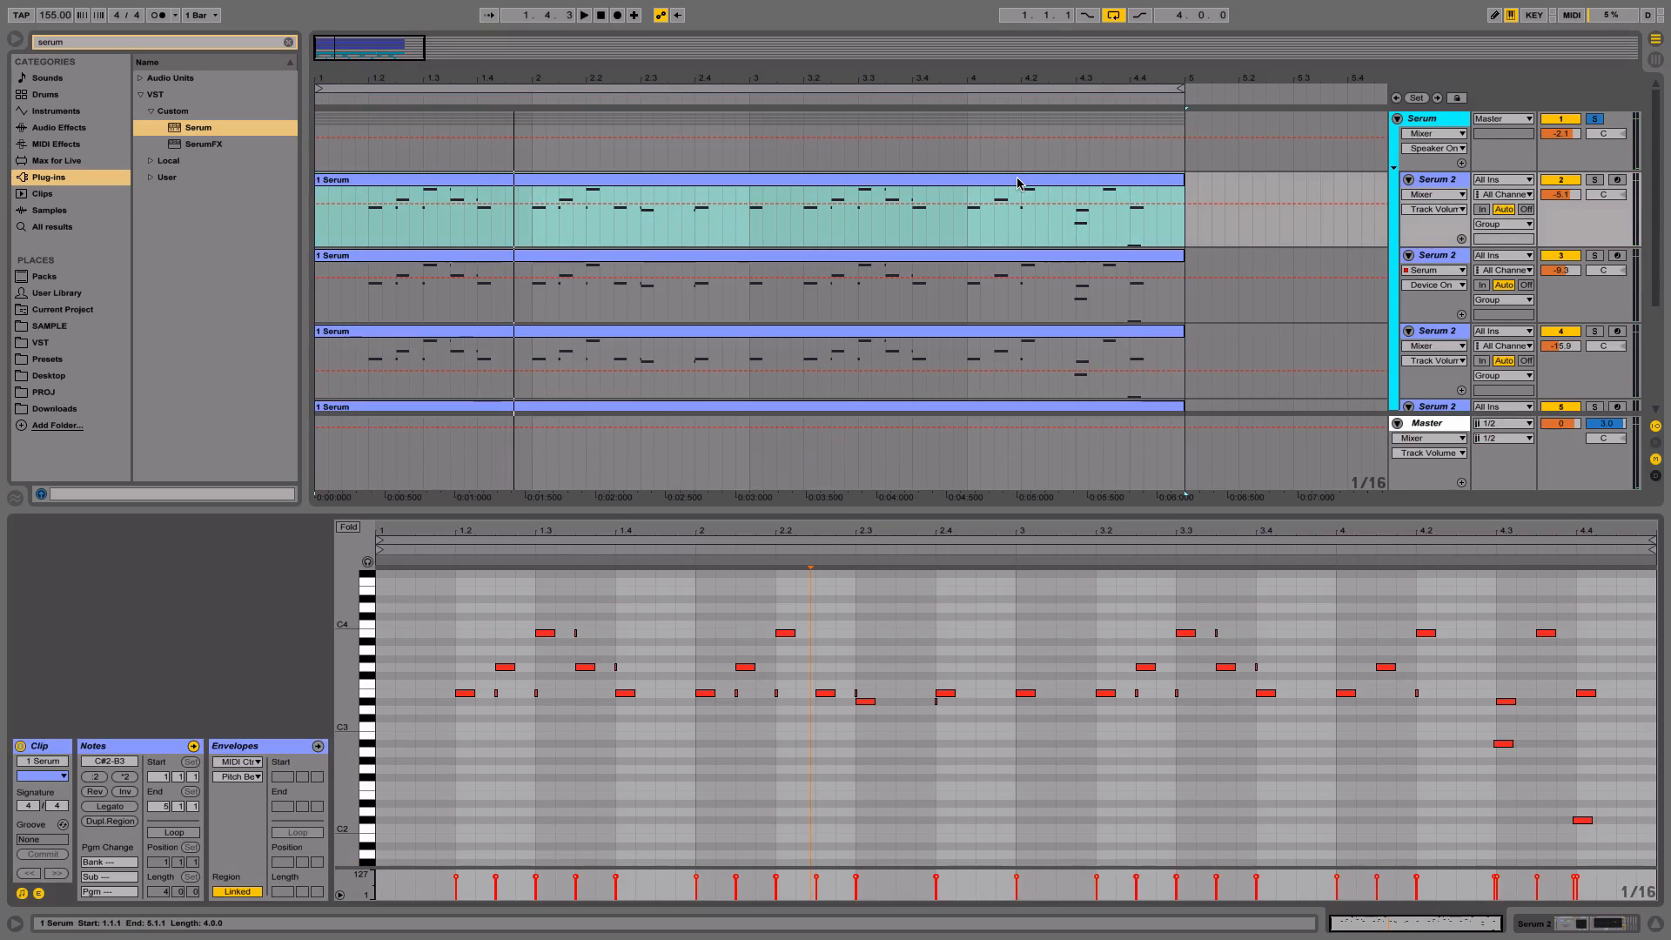
click(1020, 183)
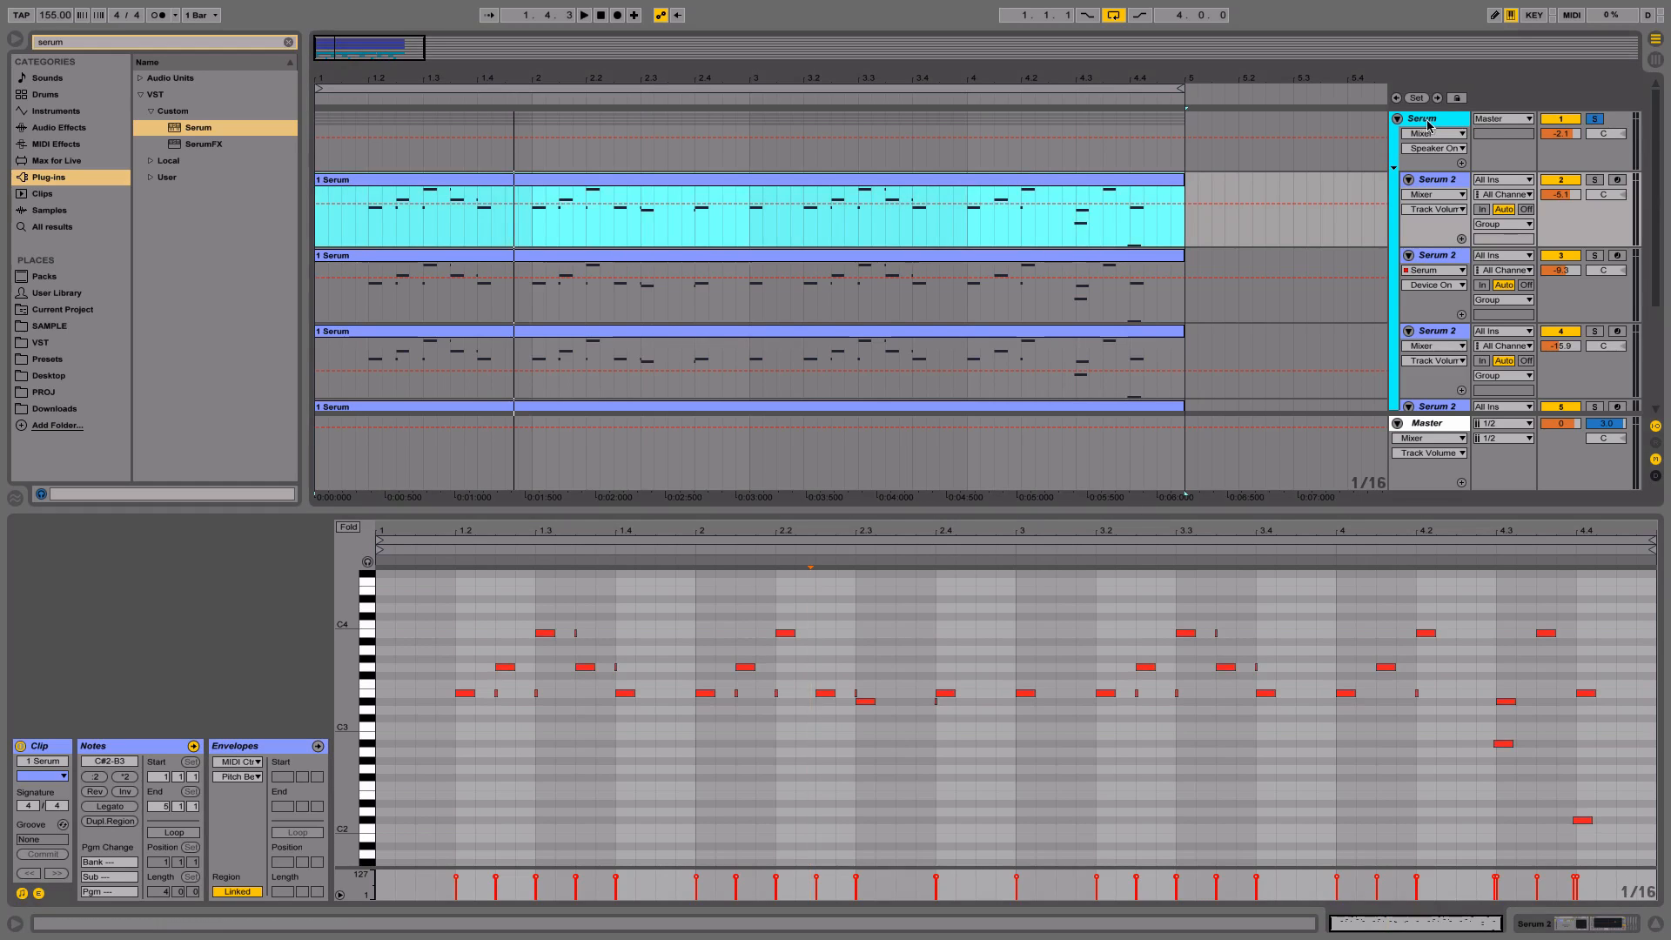
click(1398, 118)
right_click(1434, 216)
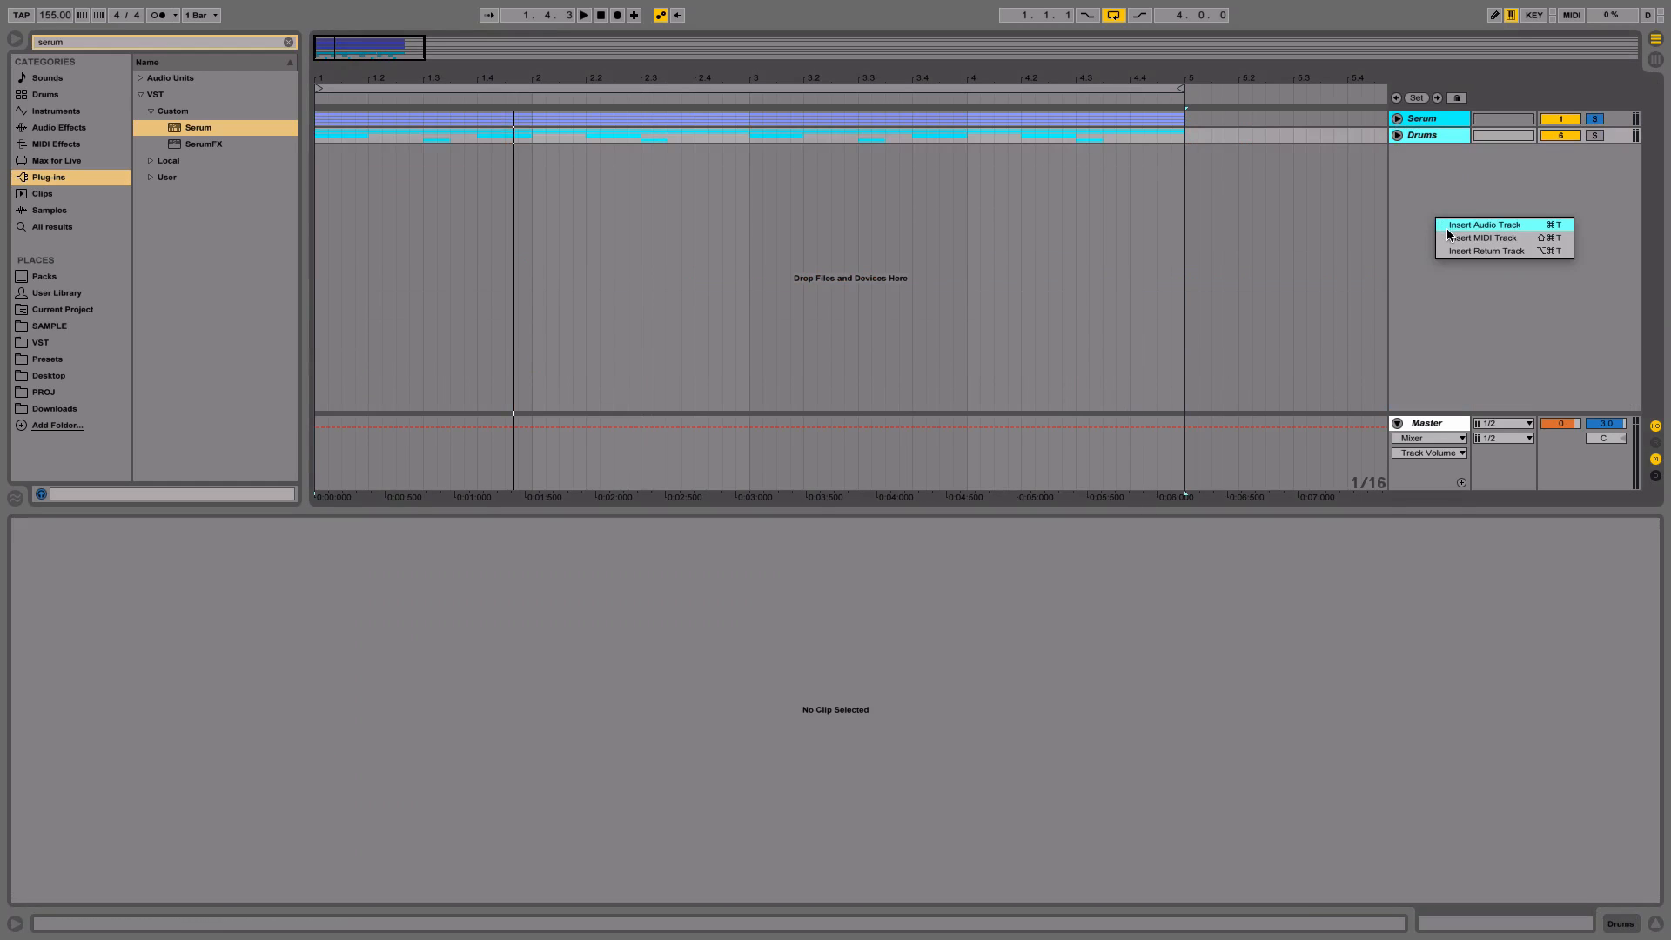
click(1449, 237)
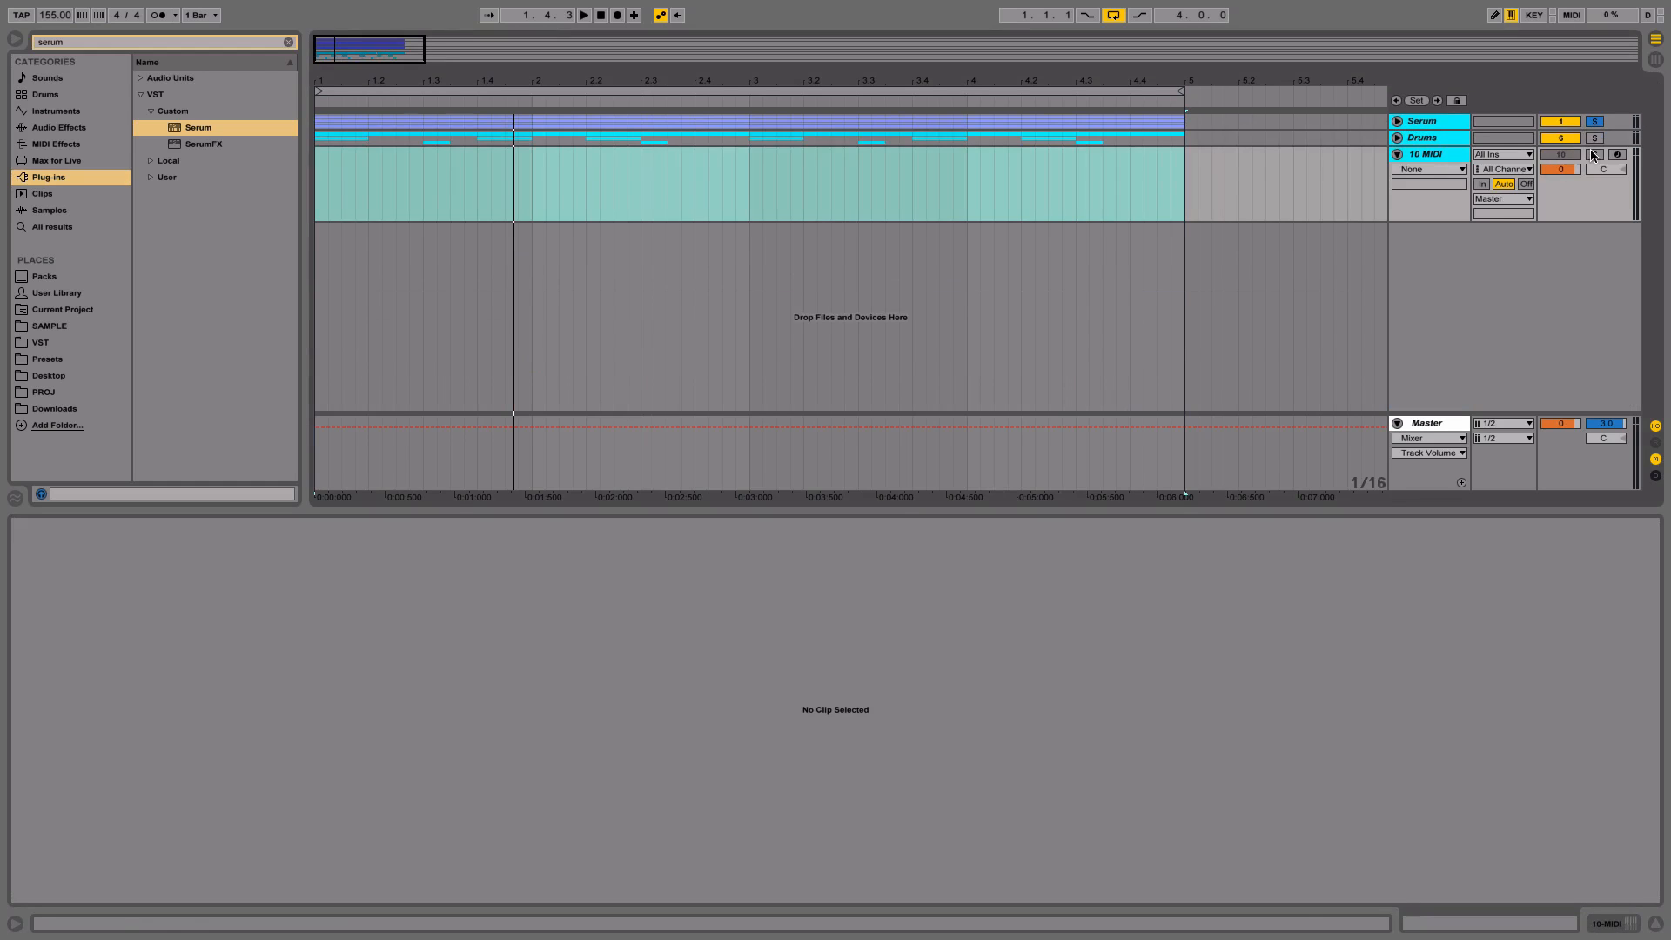
click(316, 183)
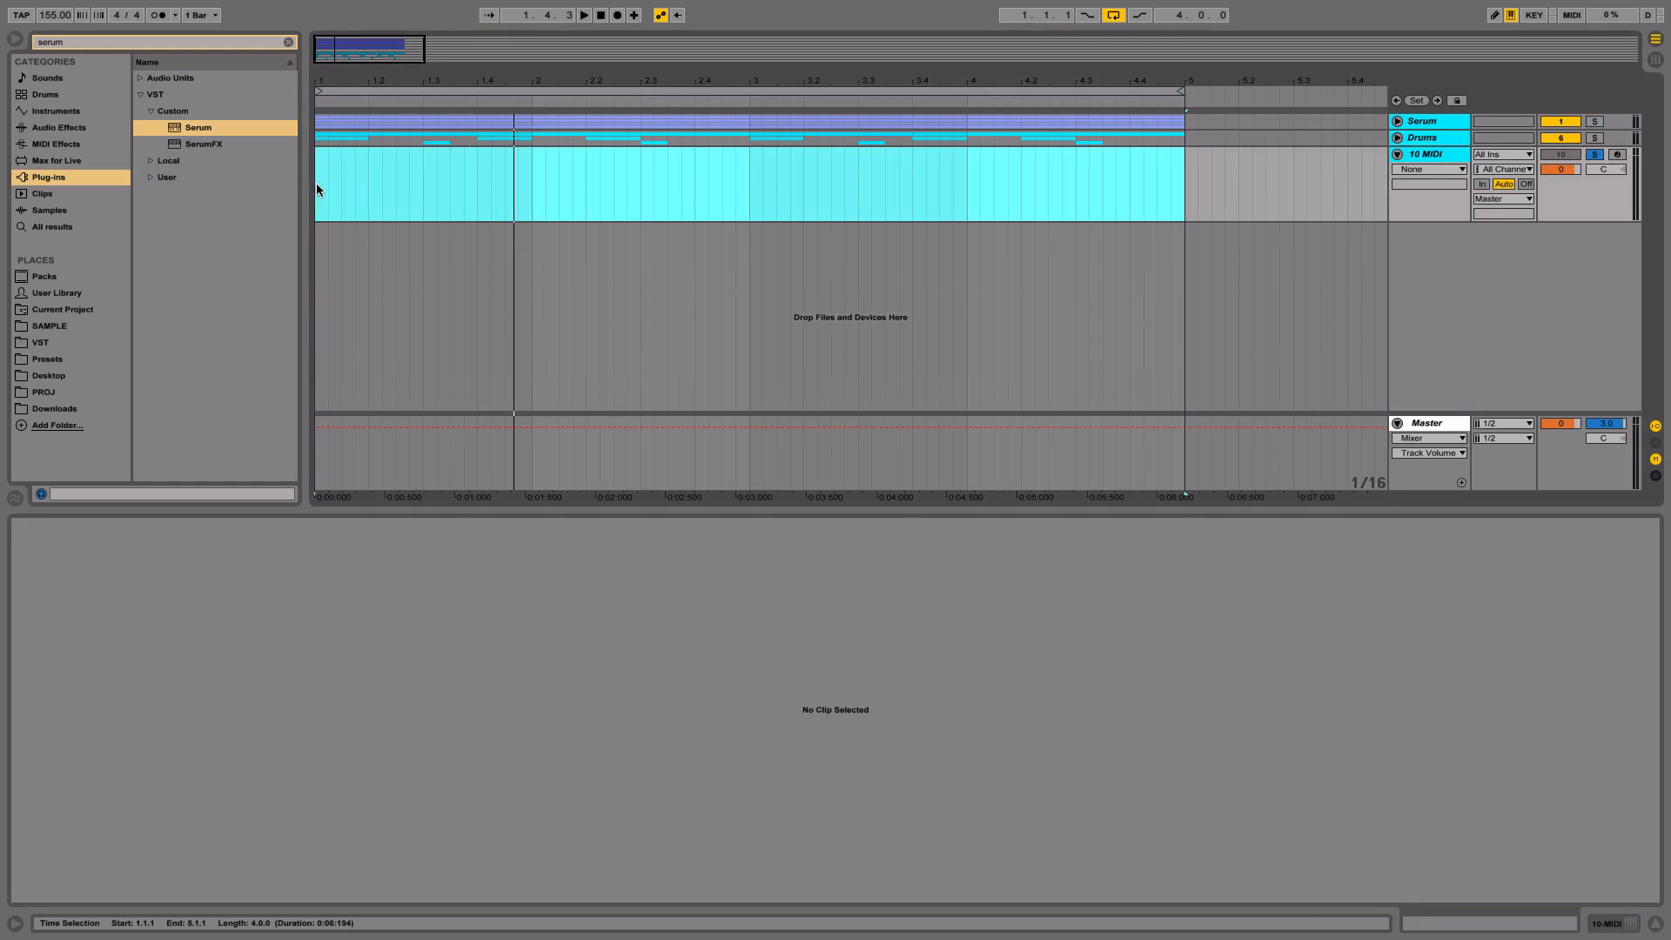
key(ctrl+v)
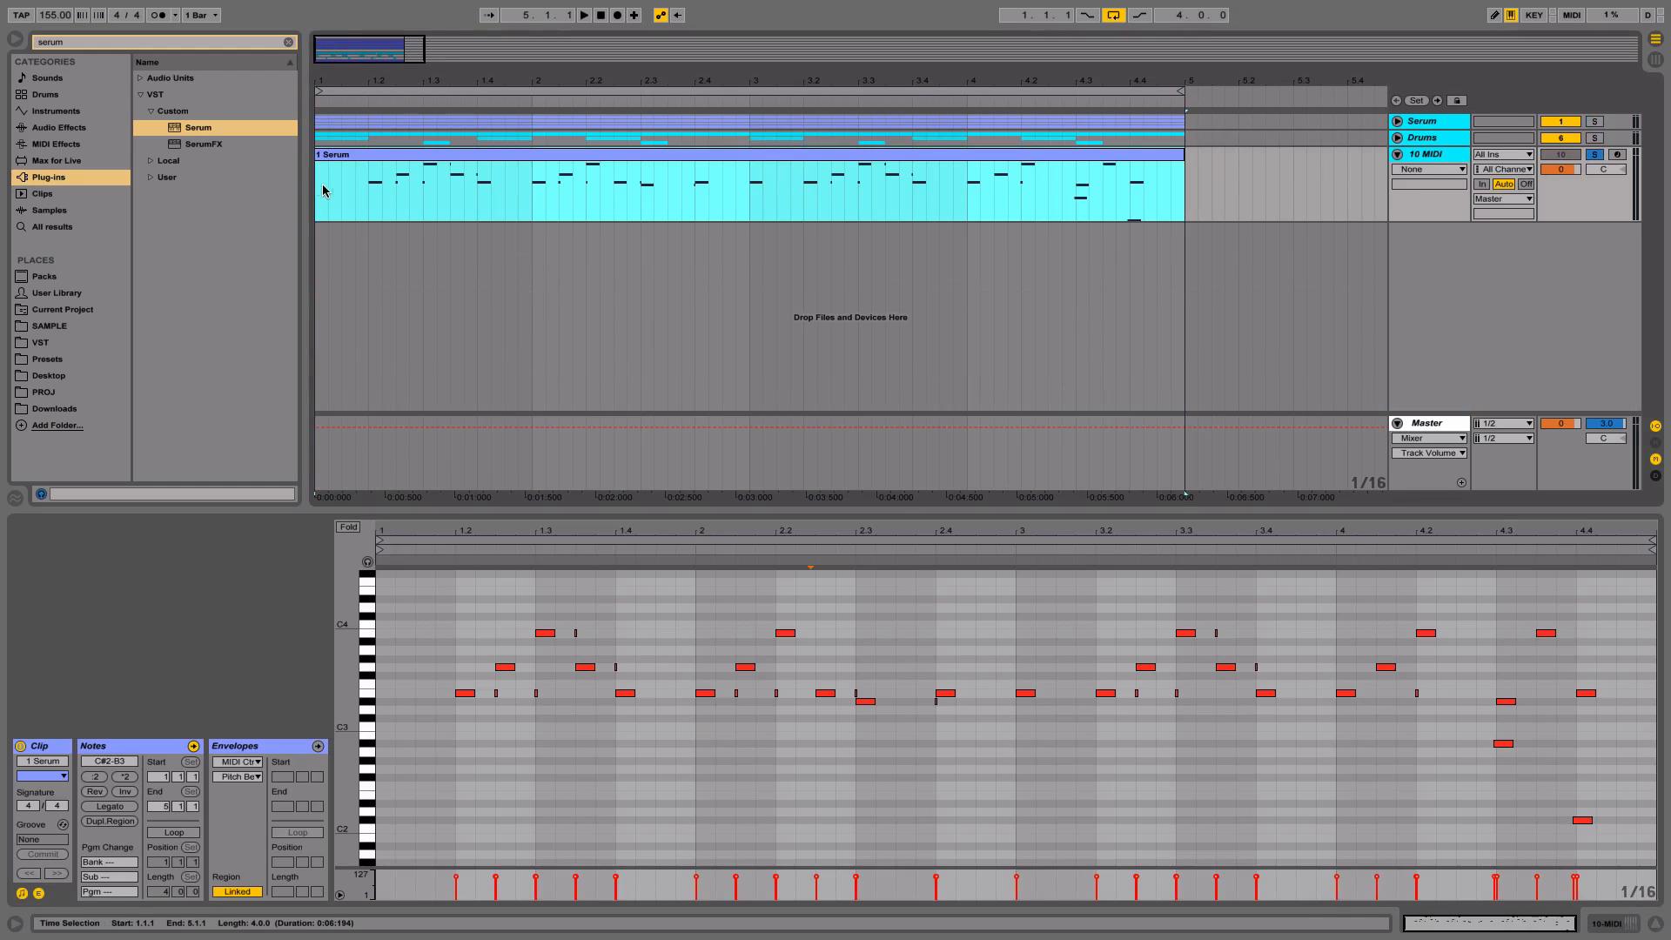
Load the Serum instrument onto the new MIDI track and play the clip from the start with the Init patch
click(398, 233)
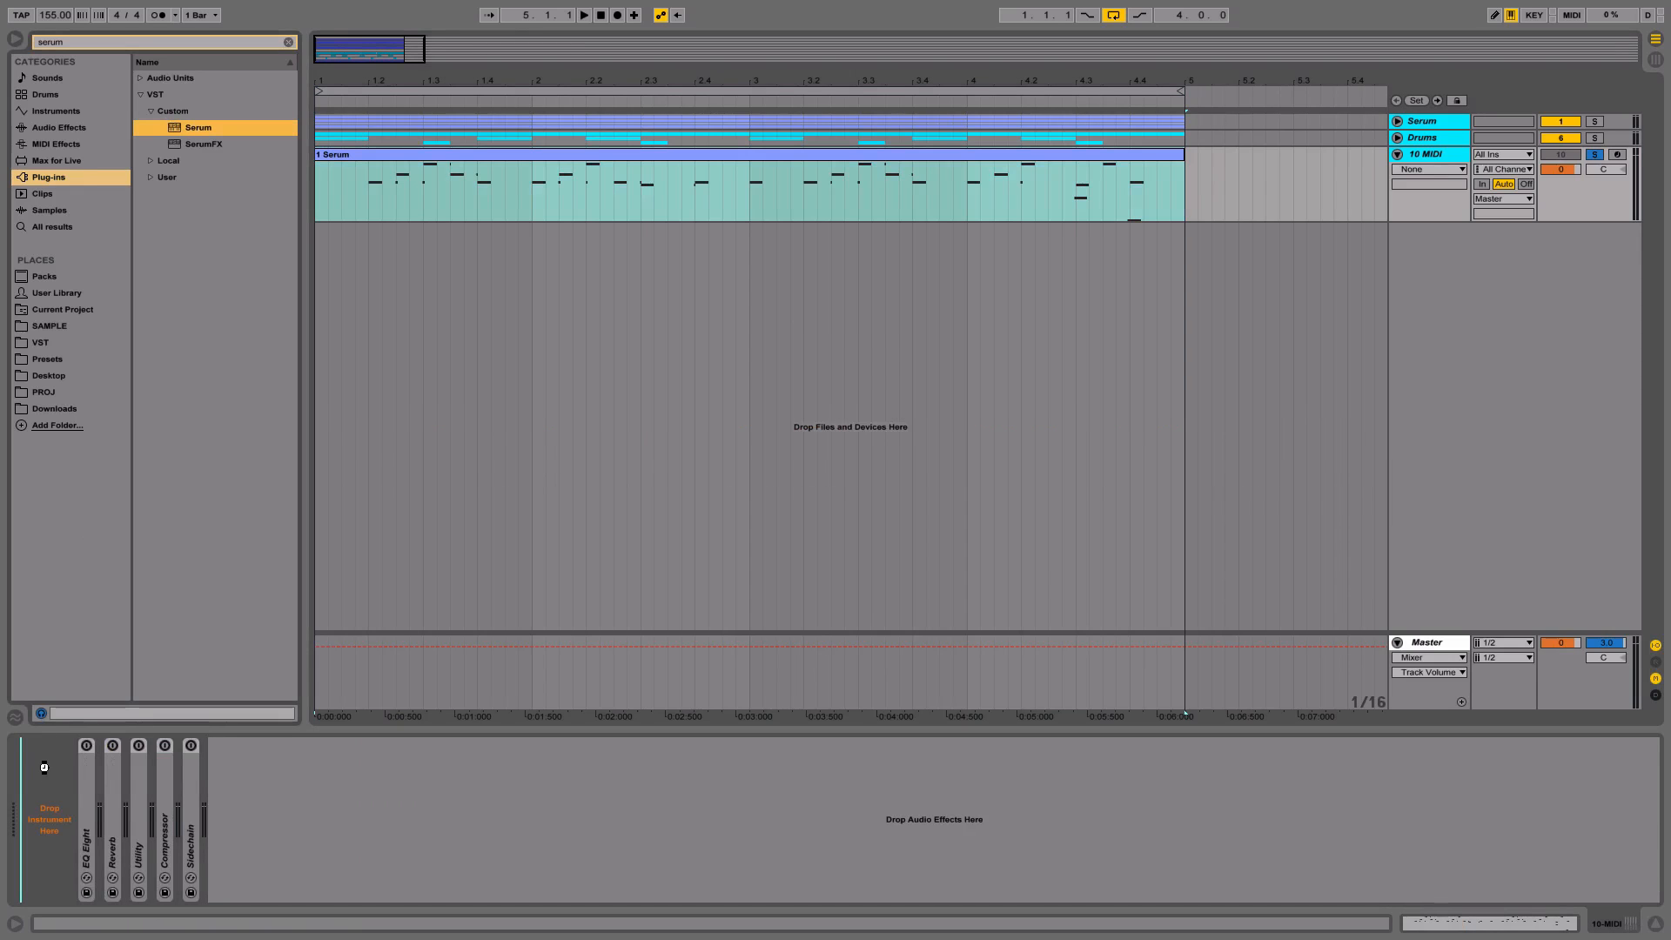
drag(46, 771, 48, 784)
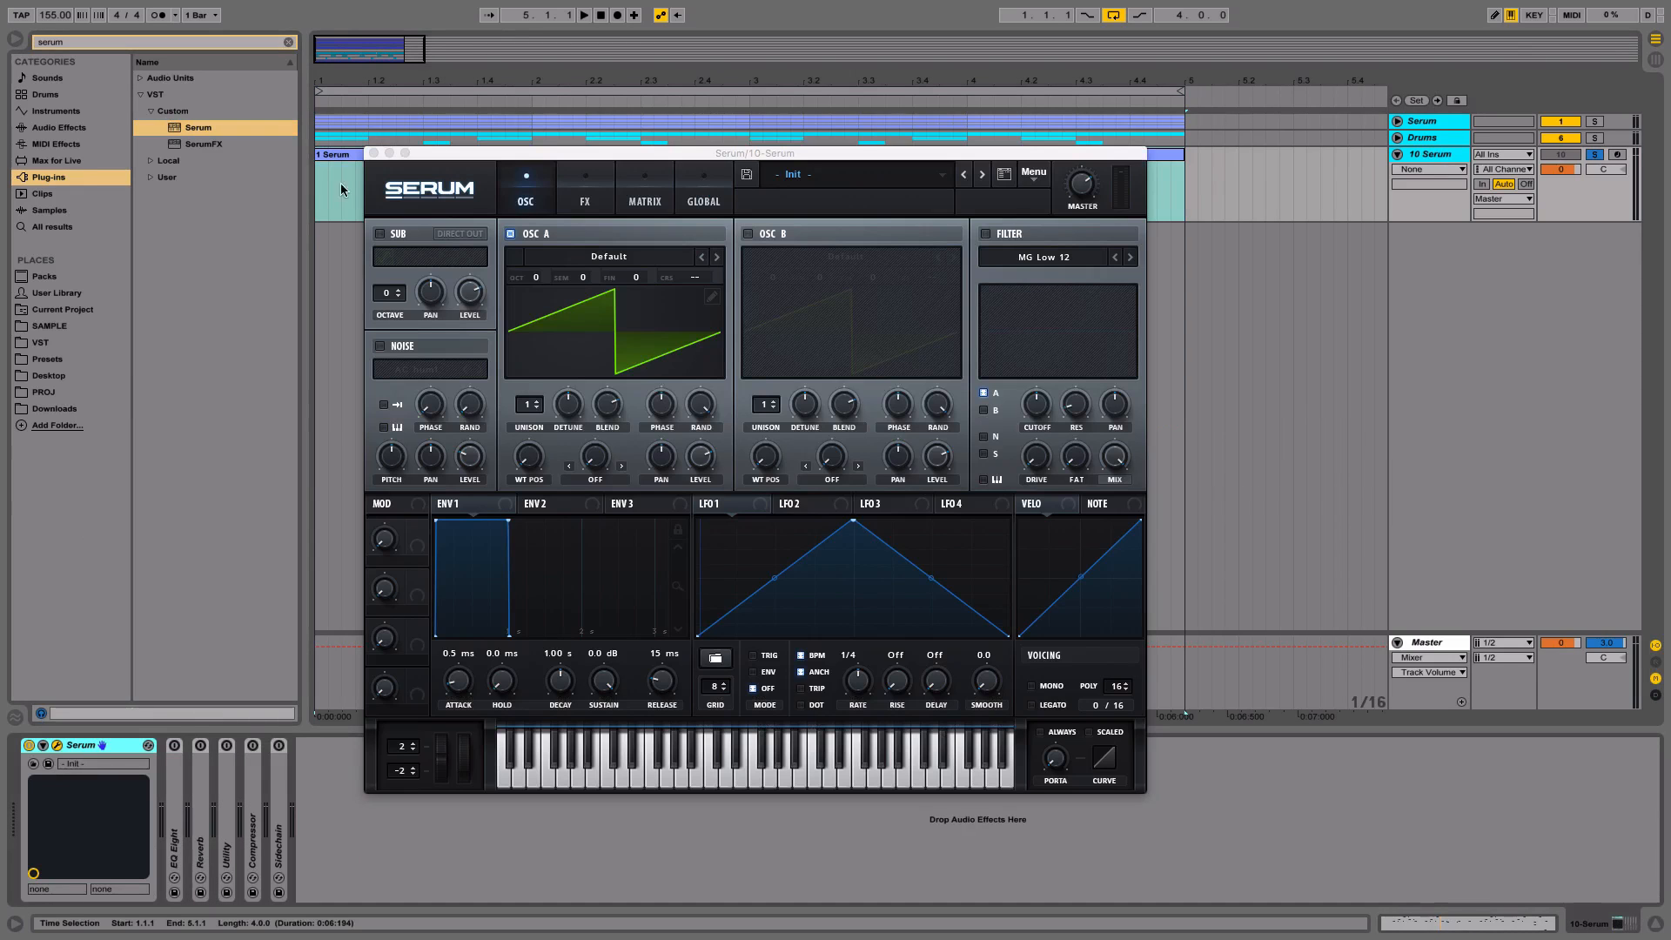
click(315, 185)
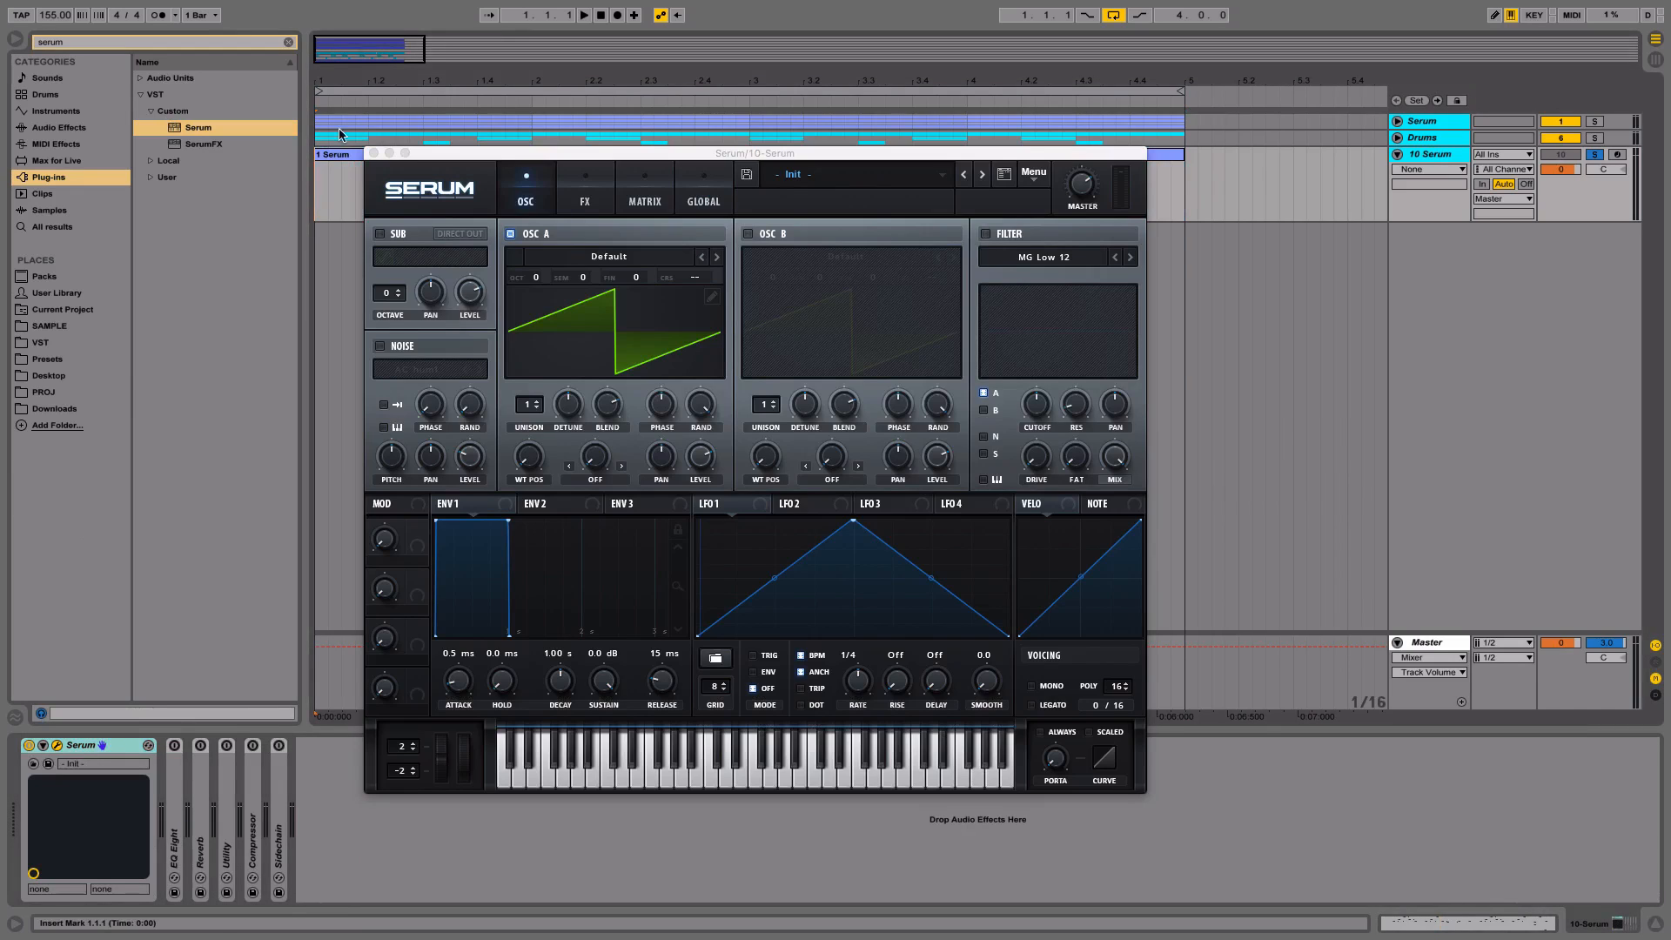
key(space)
Set oscillator A to the Analog MB Saw wavetable with 4 unison voices, octave -1 and reduced detune
click(600, 258)
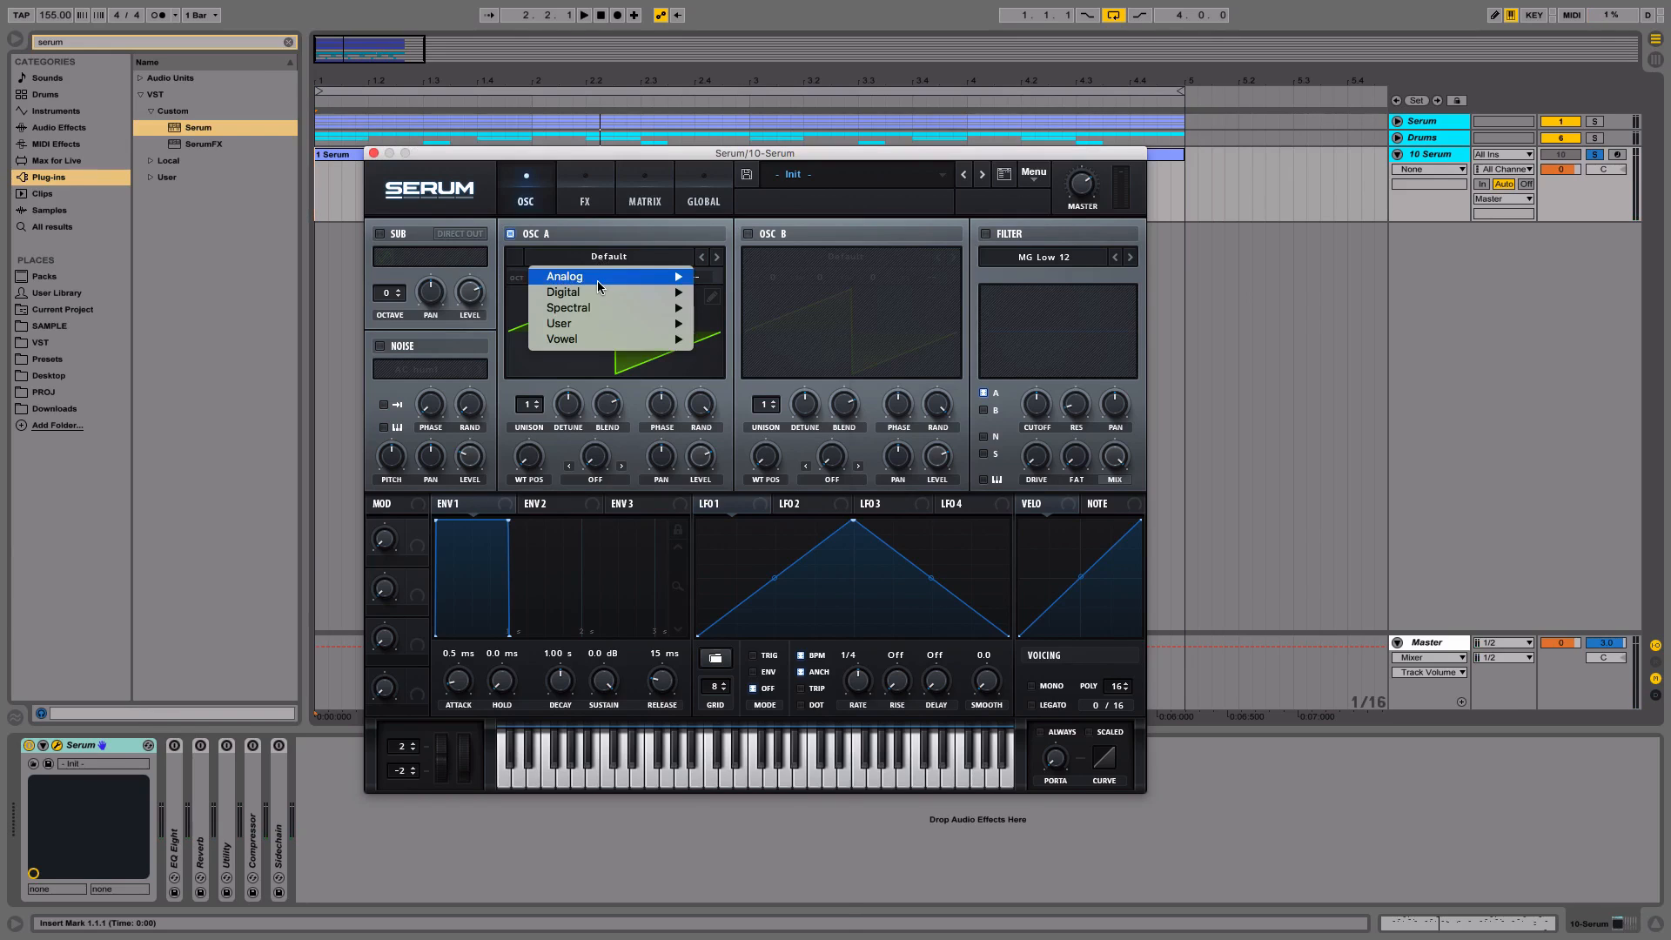
mouse_move(597, 281)
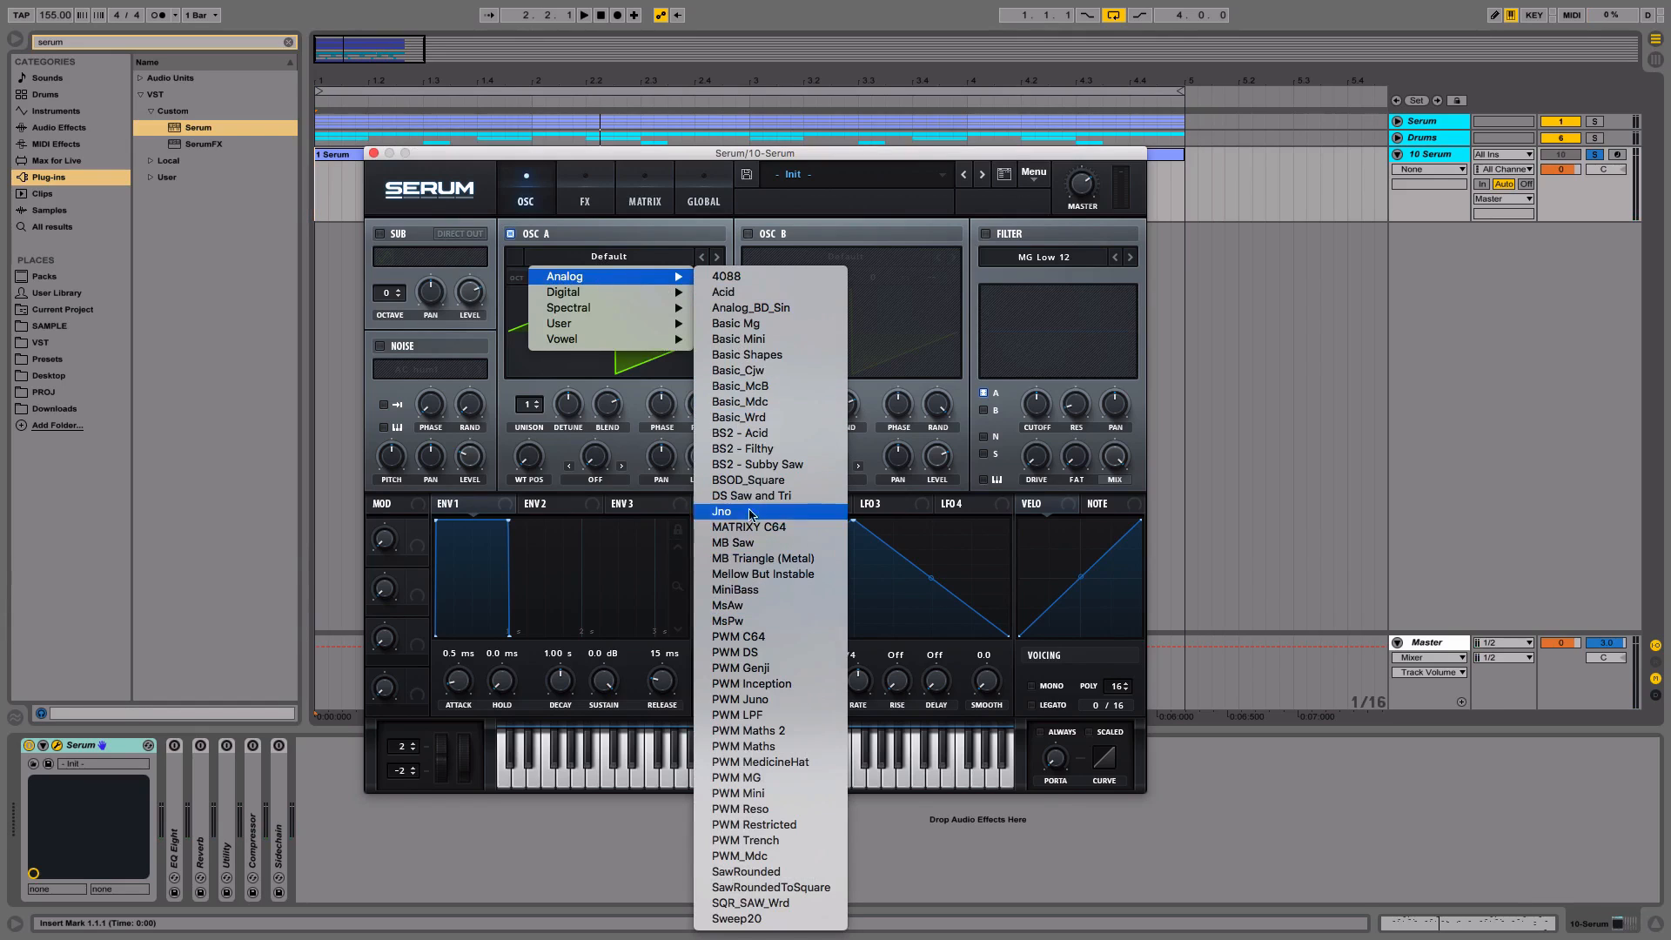
click(756, 544)
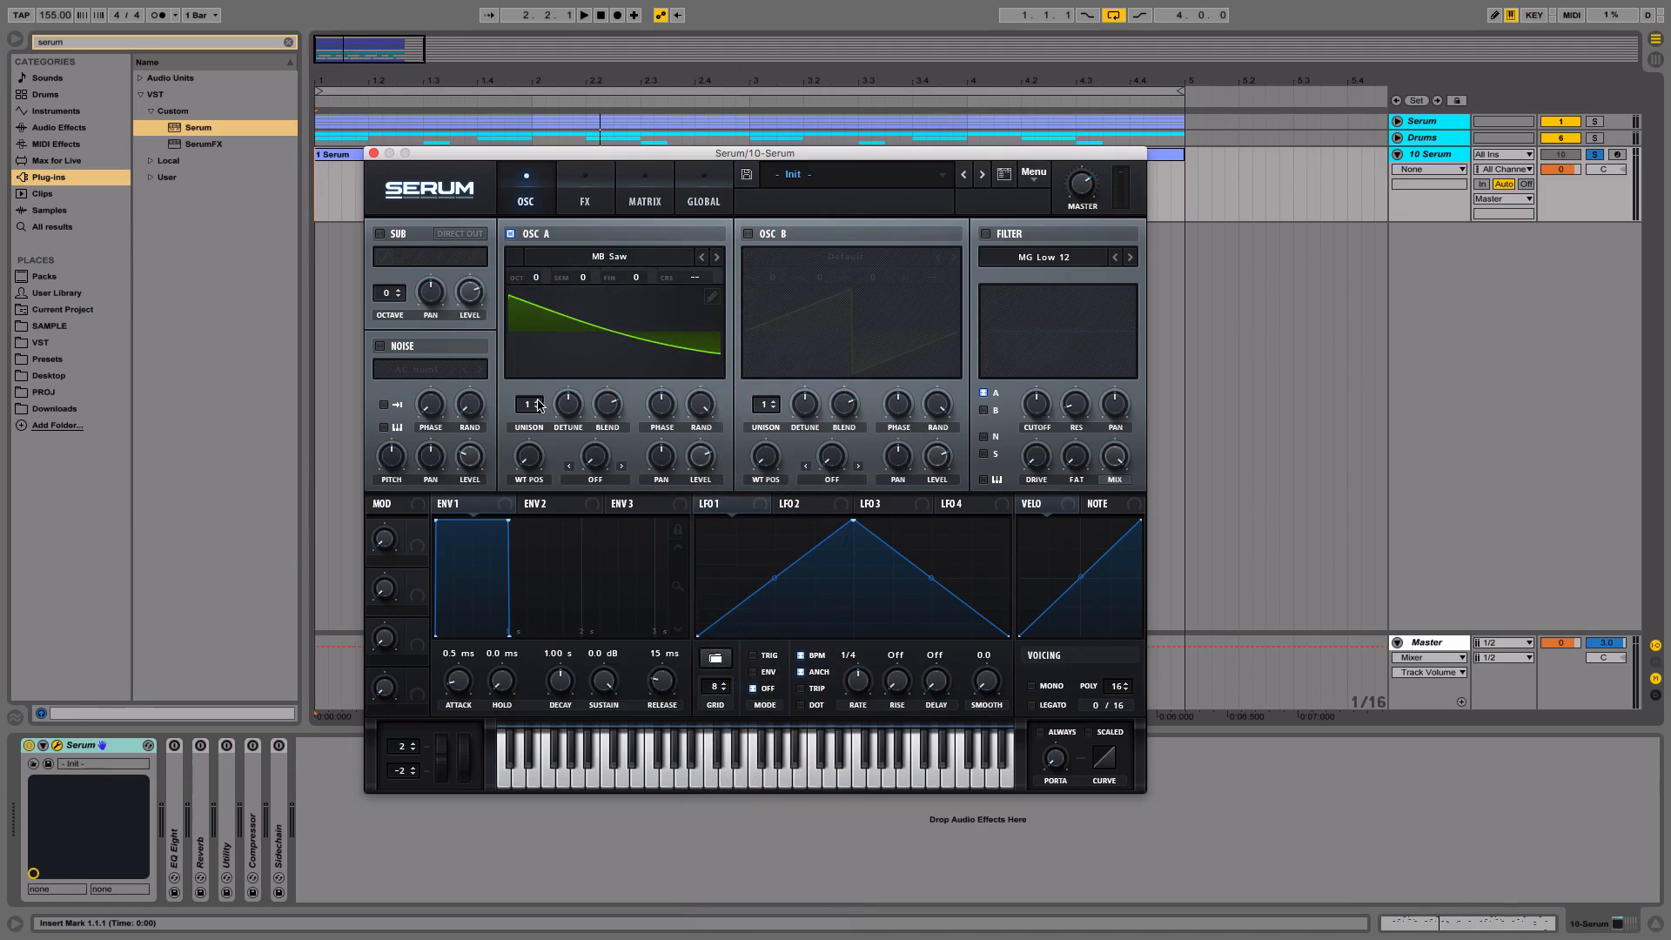
scroll(537, 405, up, 3)
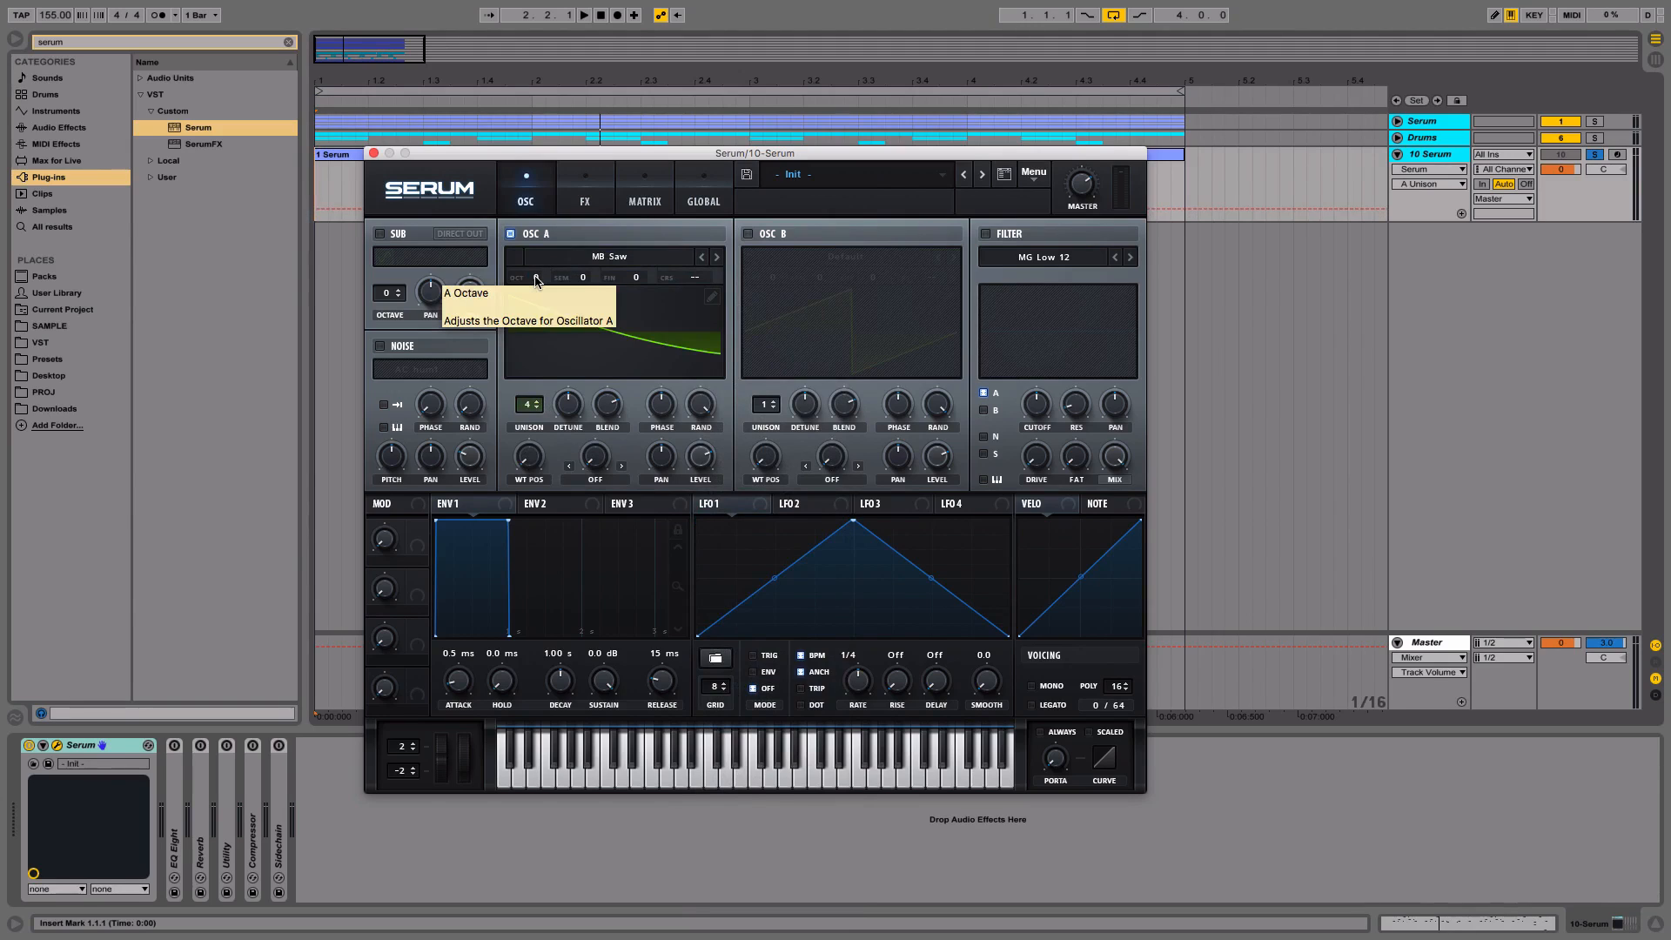
drag(536, 280, 533, 301)
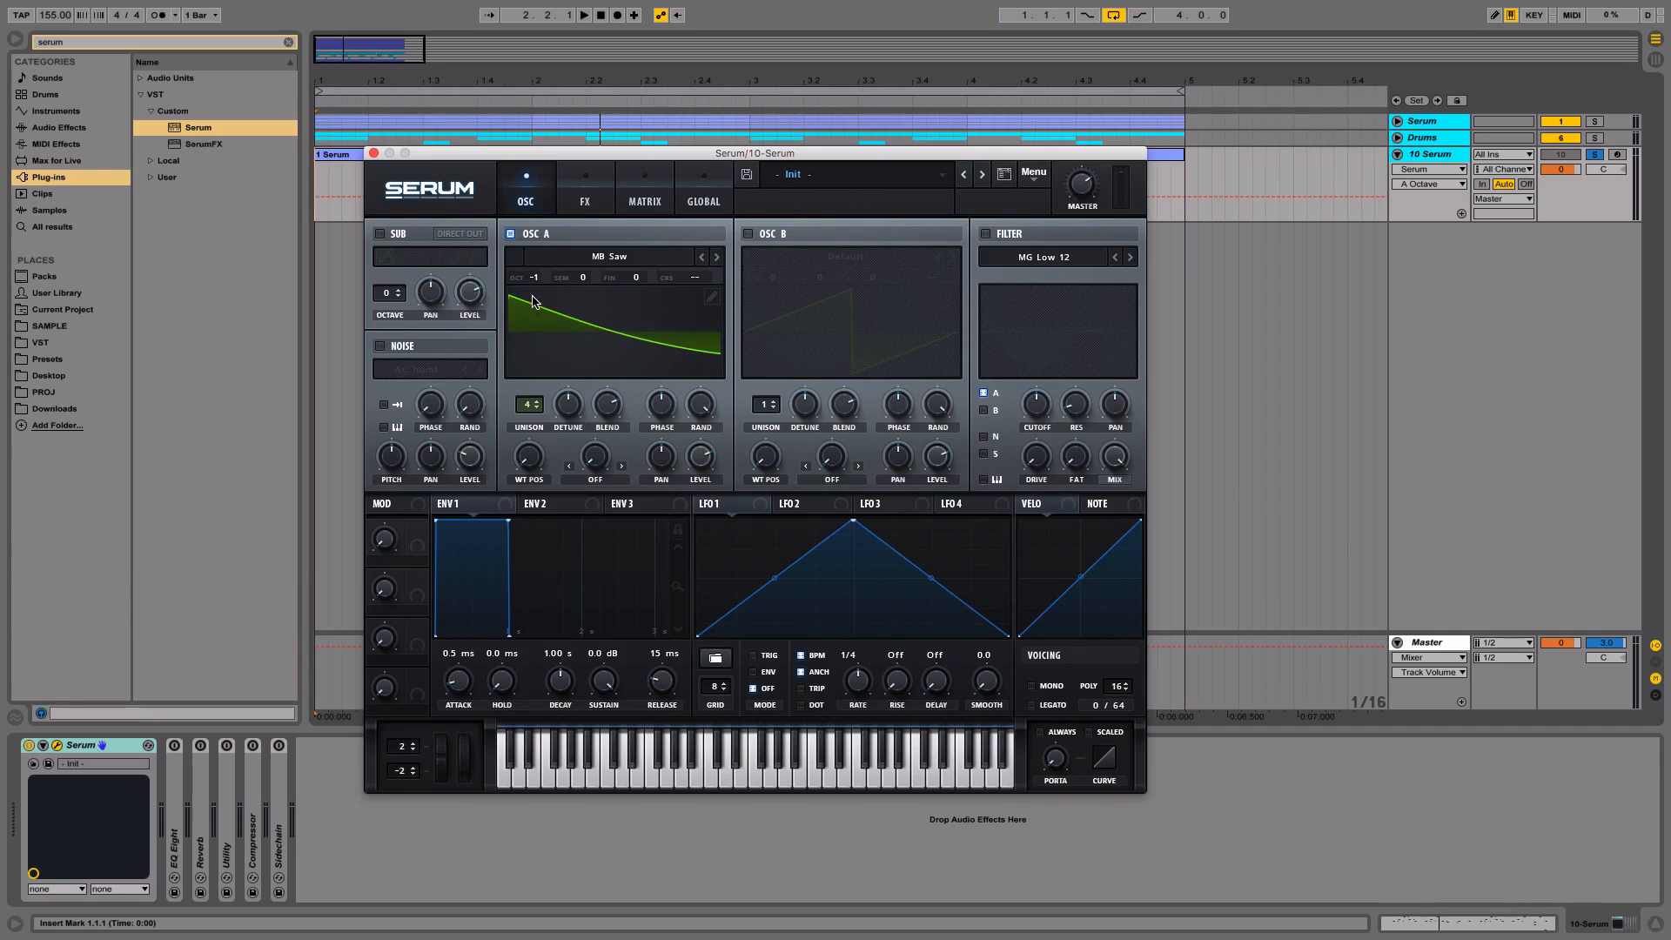
click(583, 412)
Enable oscillator B with the Digital Evol Longreece wavetable, octave +1, 2 unison voices and reduced detune
click(747, 234)
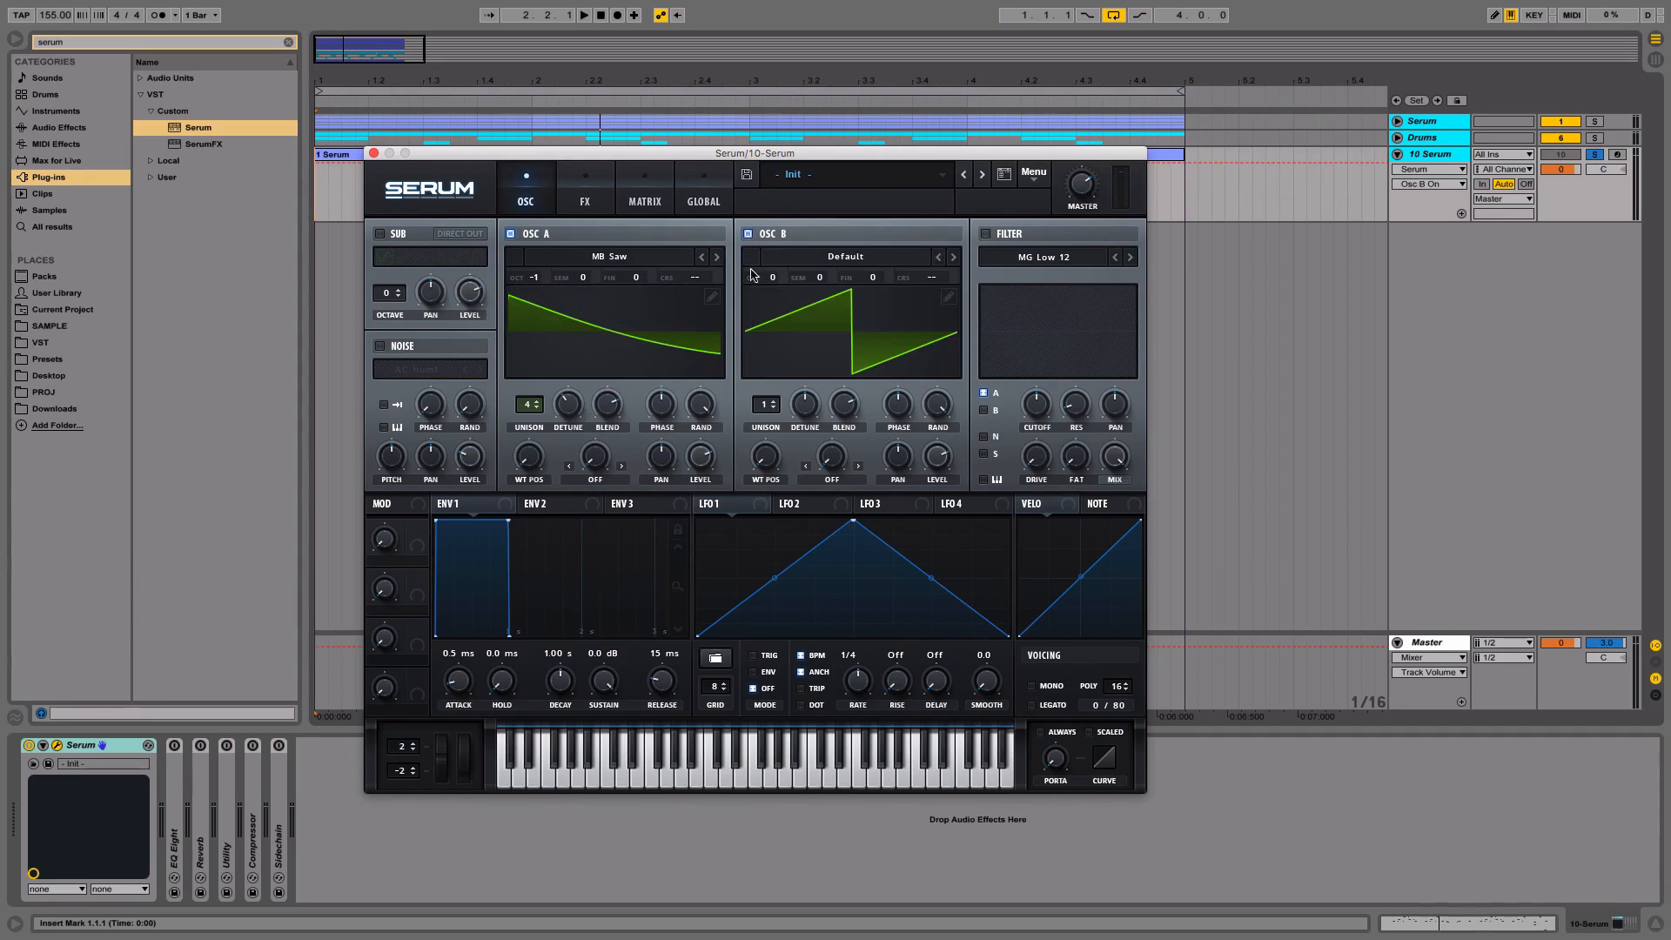
click(821, 258)
mouse_move(816, 296)
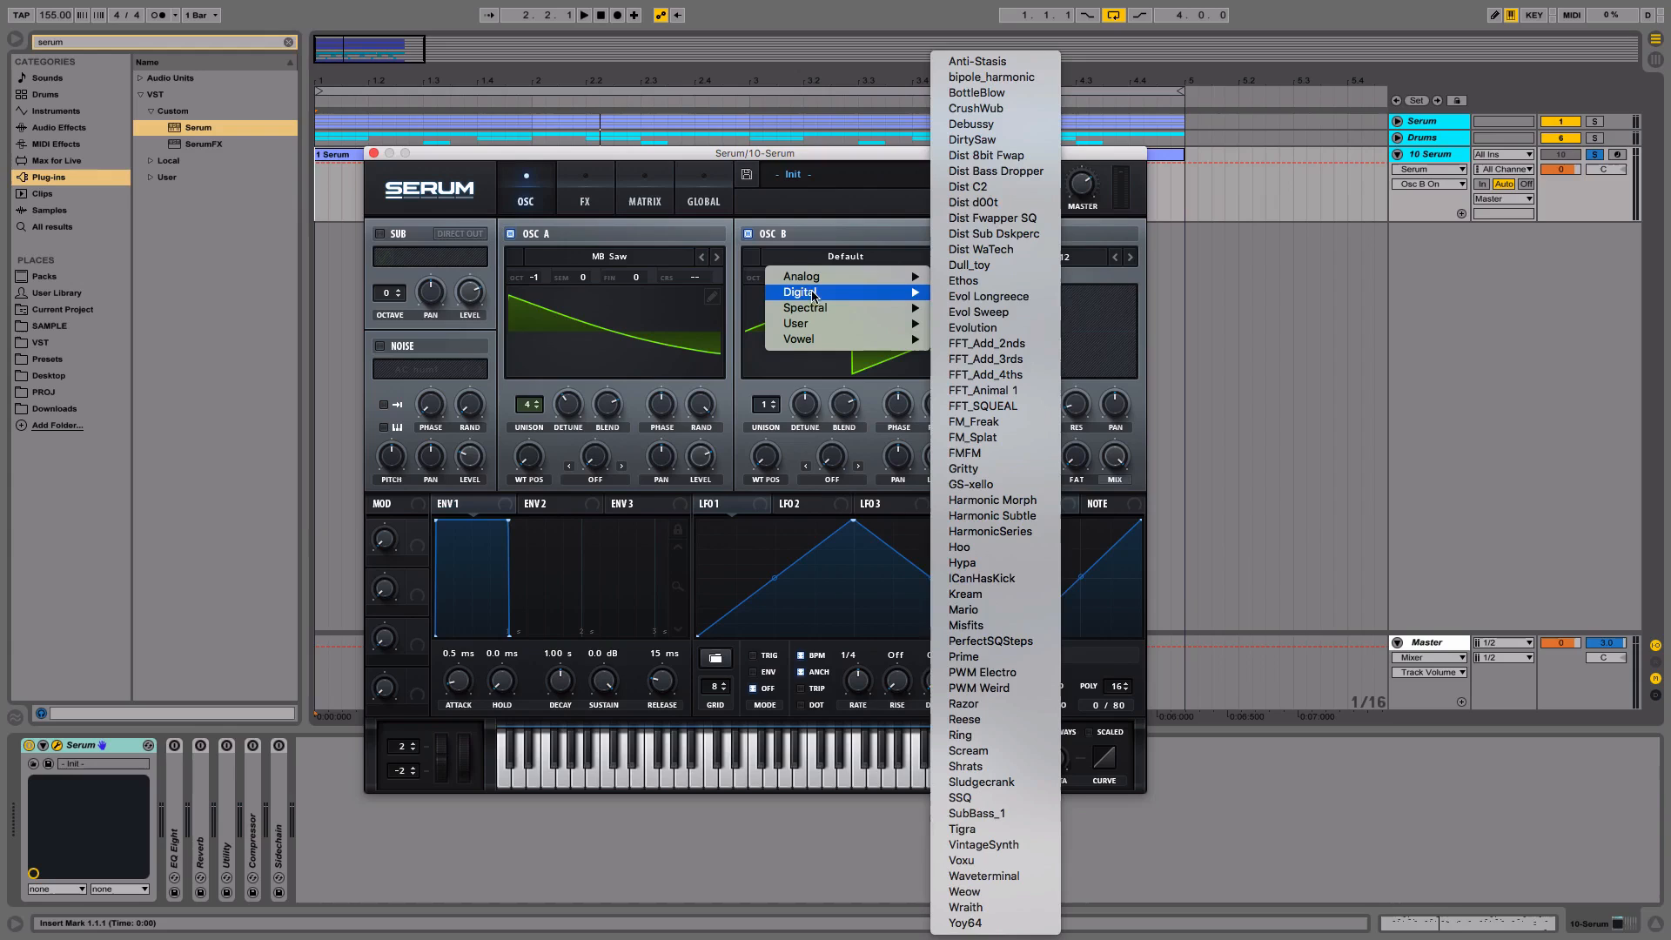
click(978, 297)
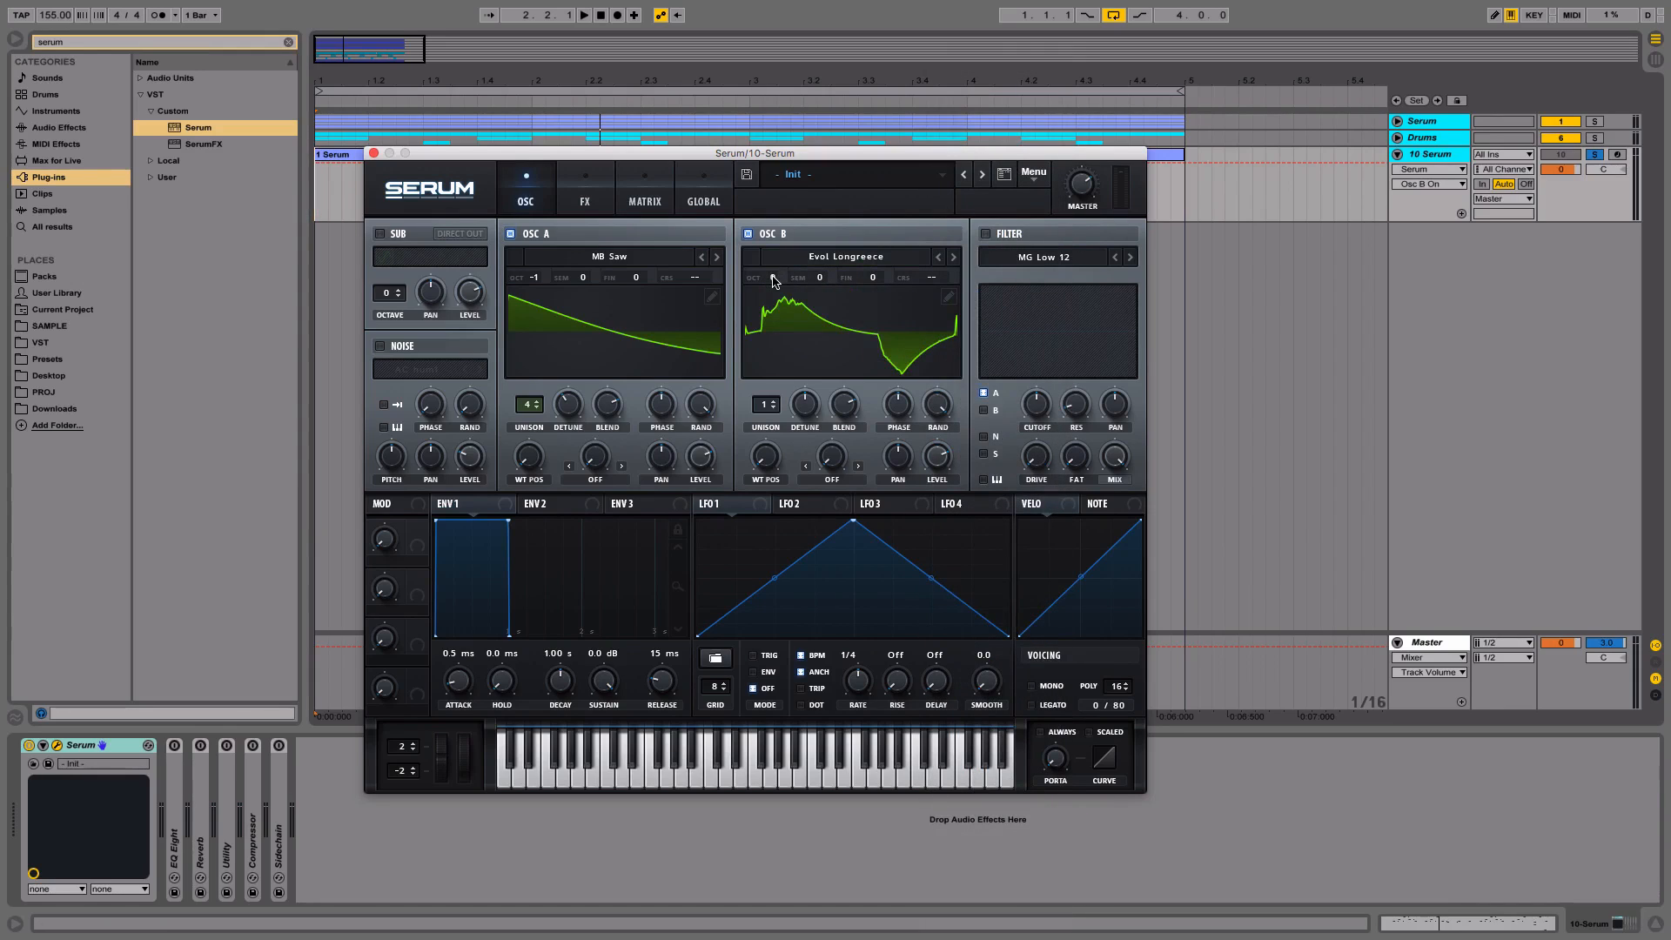
drag(774, 280, 777, 254)
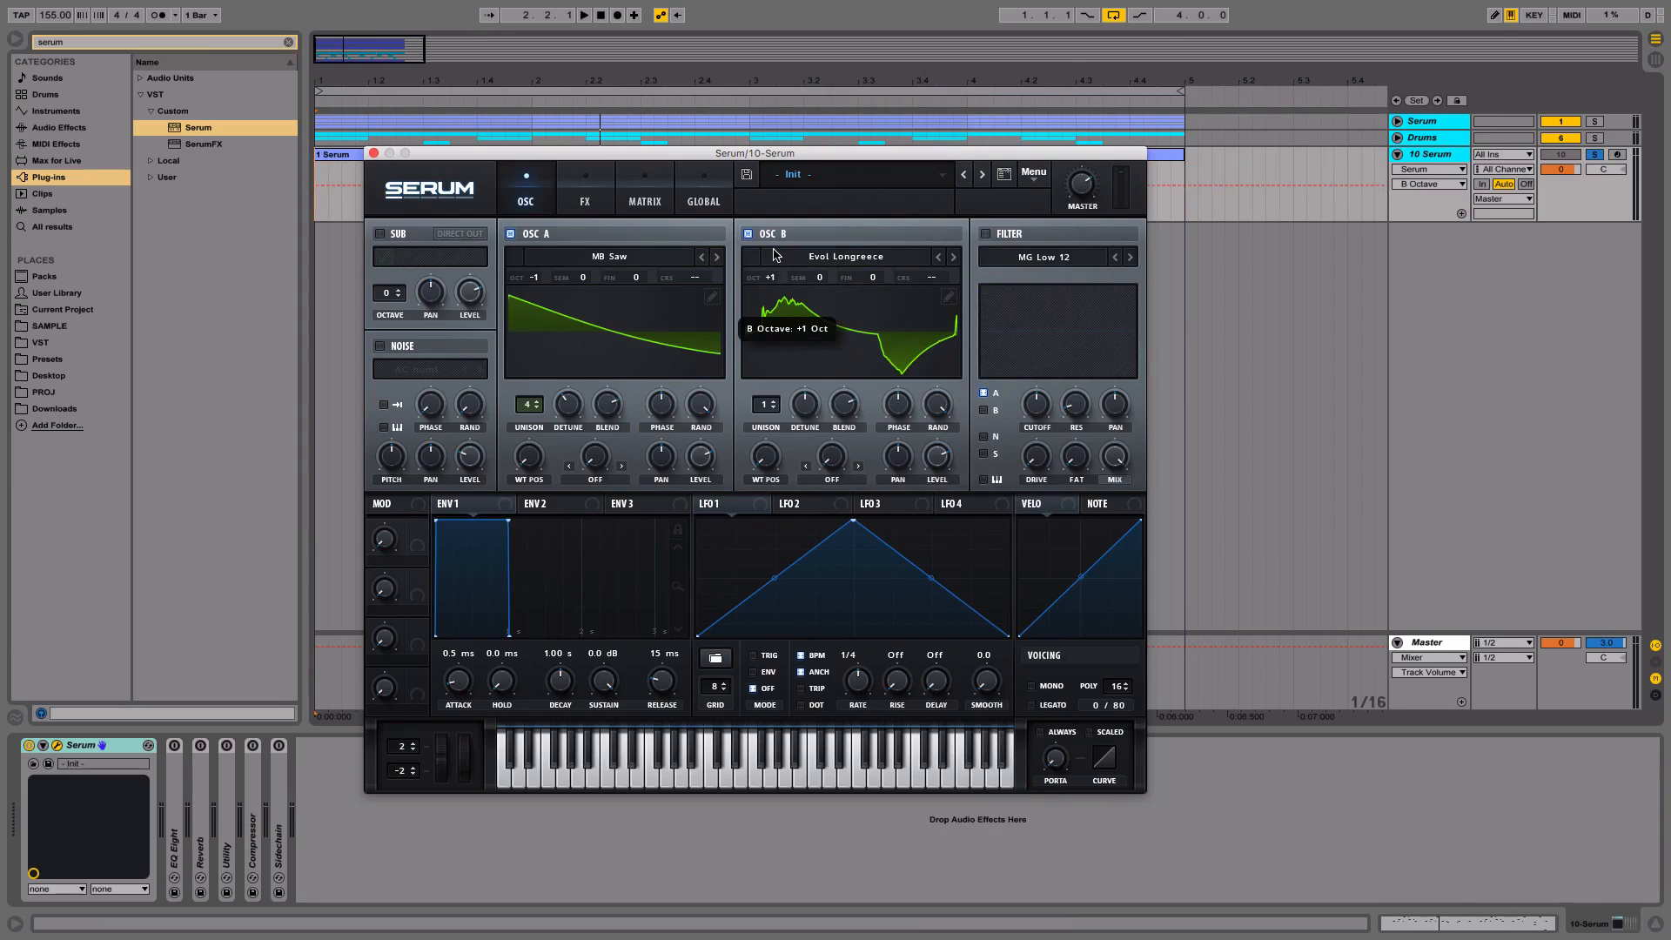
click(774, 403)
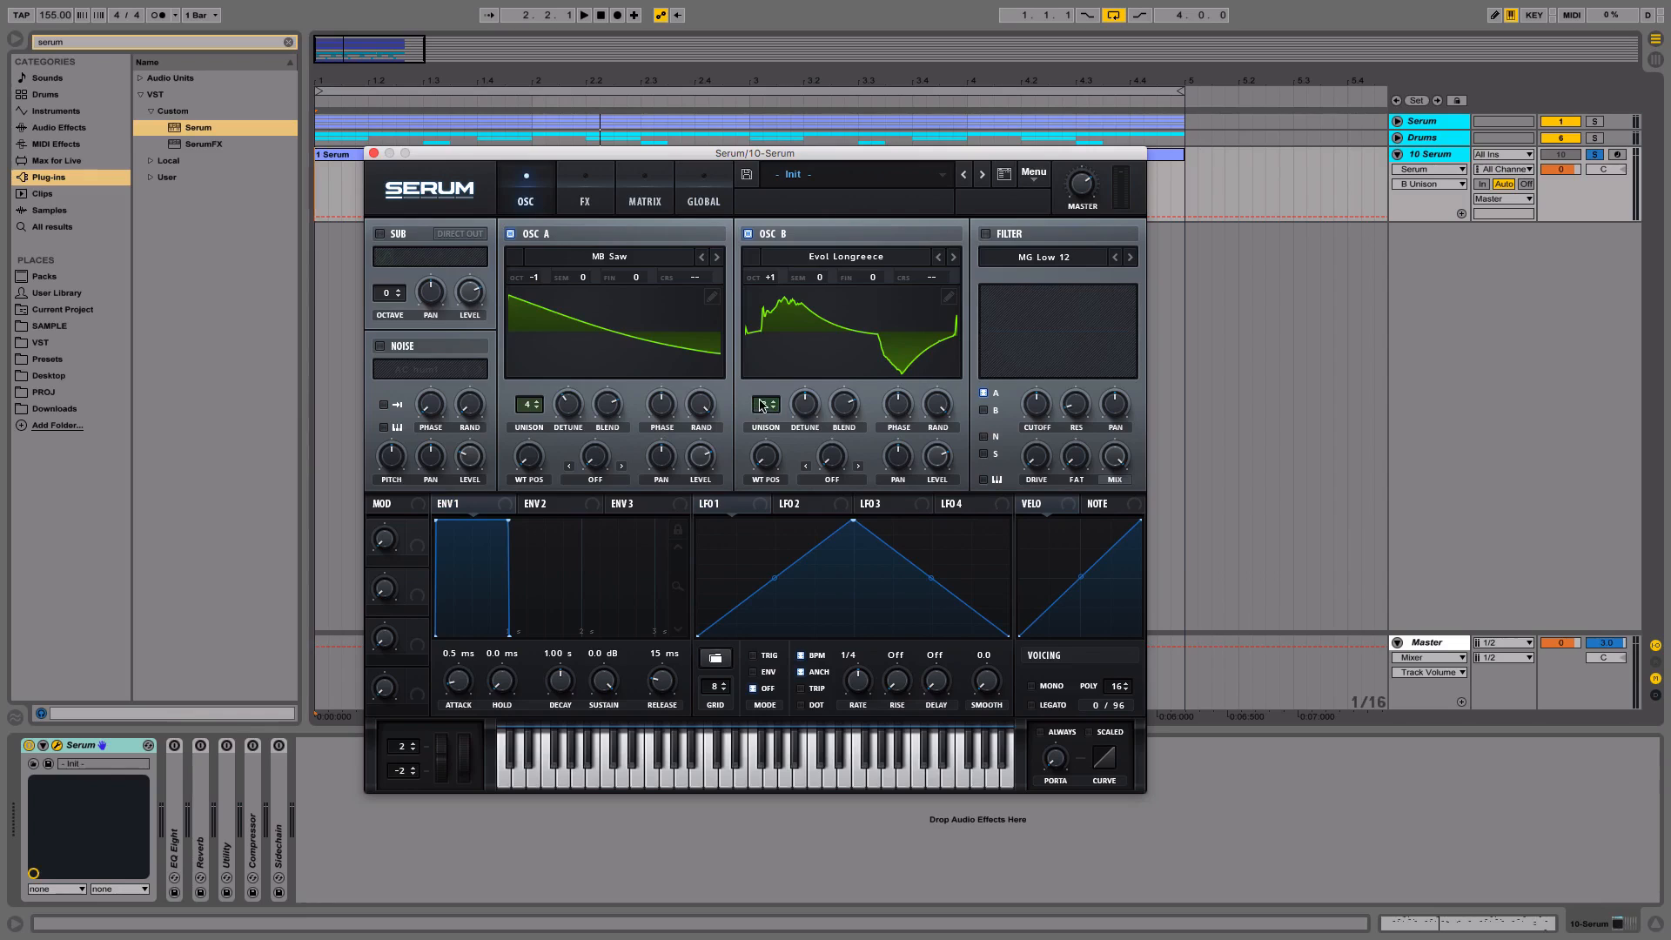
drag(805, 404, 810, 431)
Set the wavetable position to 148 on oscillator A and 107 on oscillator B, with both wavetables shown in 3D
drag(528, 461, 541, 356)
click(541, 356)
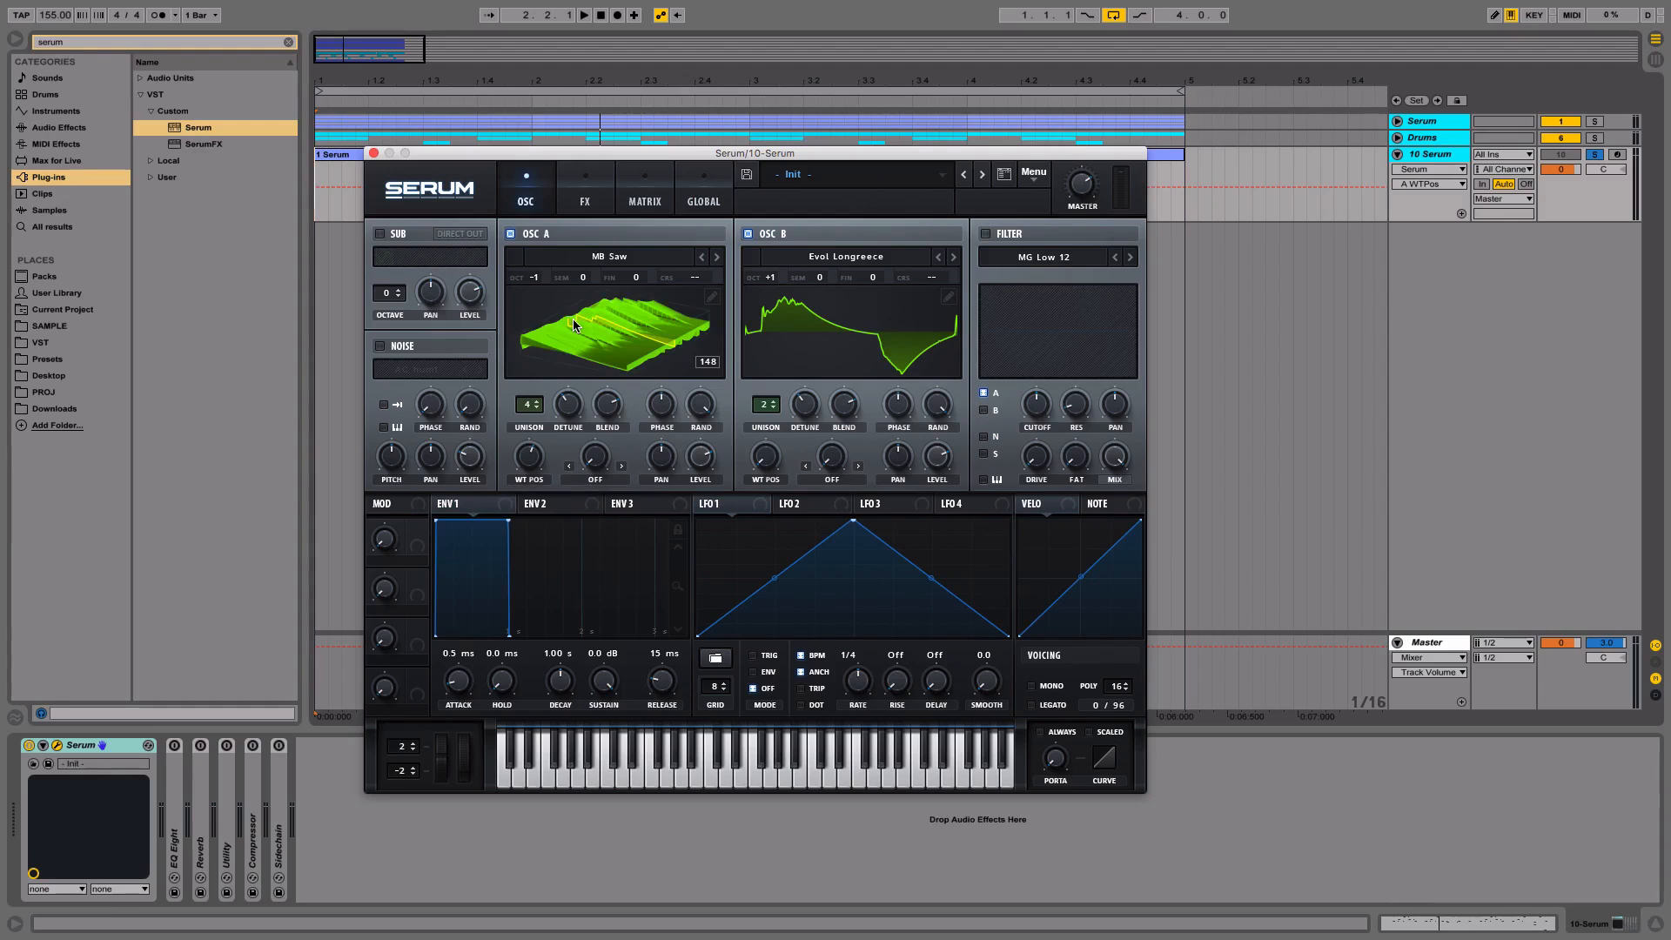
click(849, 335)
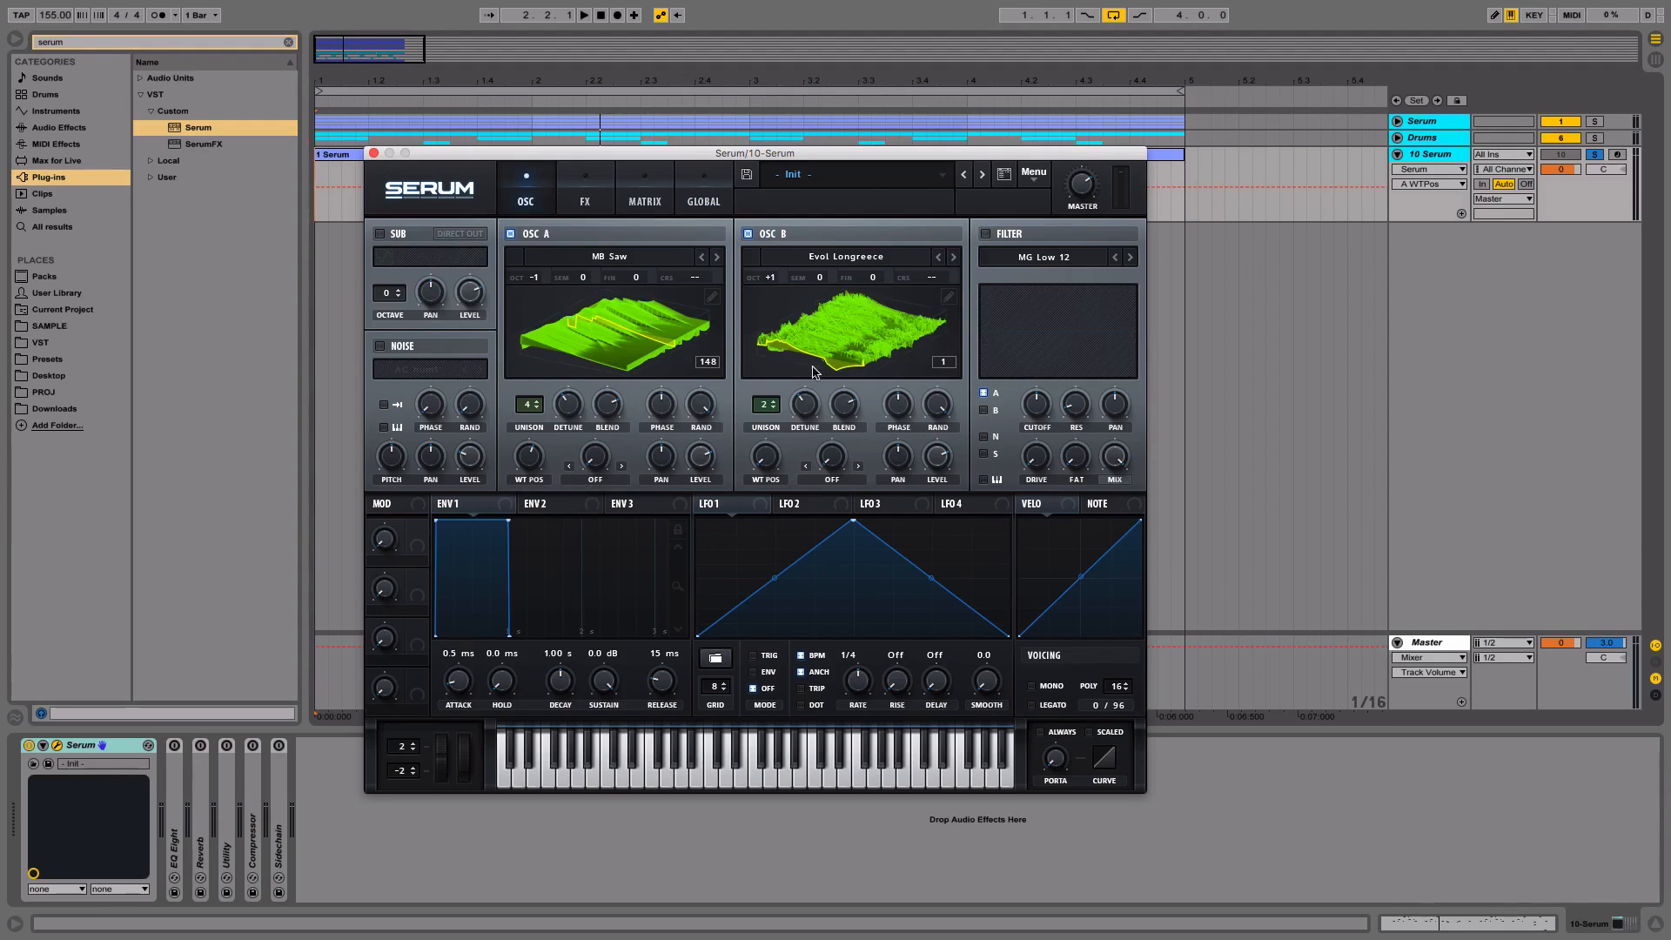
drag(770, 466, 789, 393)
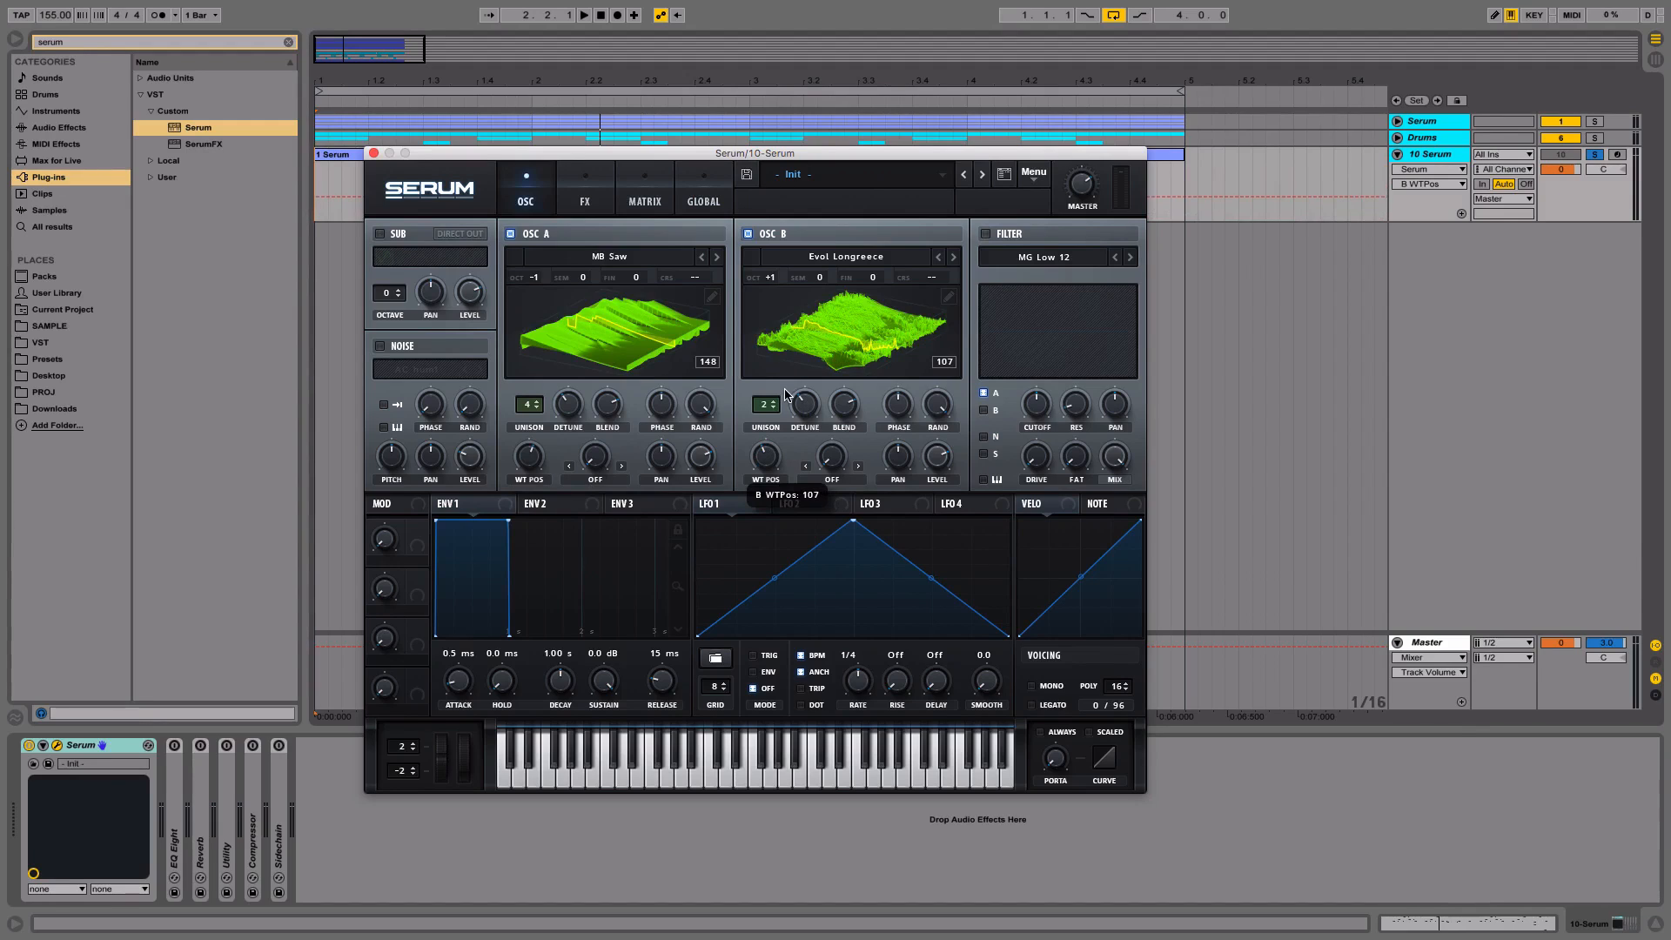
Play the clip from the start to audition the two-oscillator sound
click(318, 174)
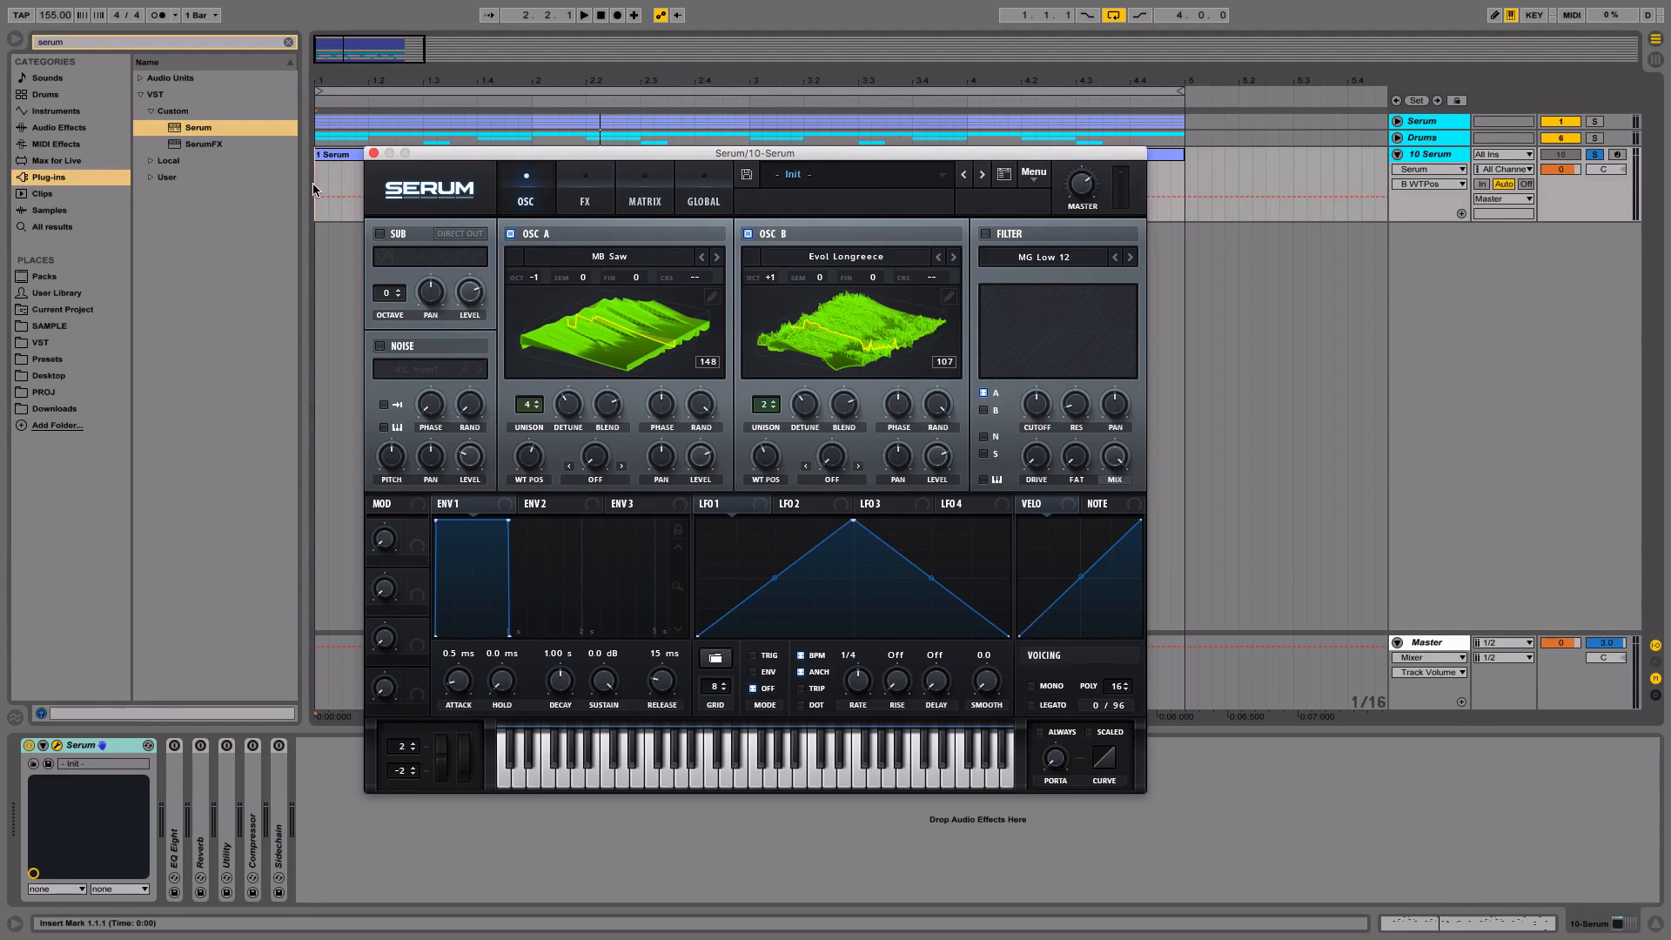
key(space)
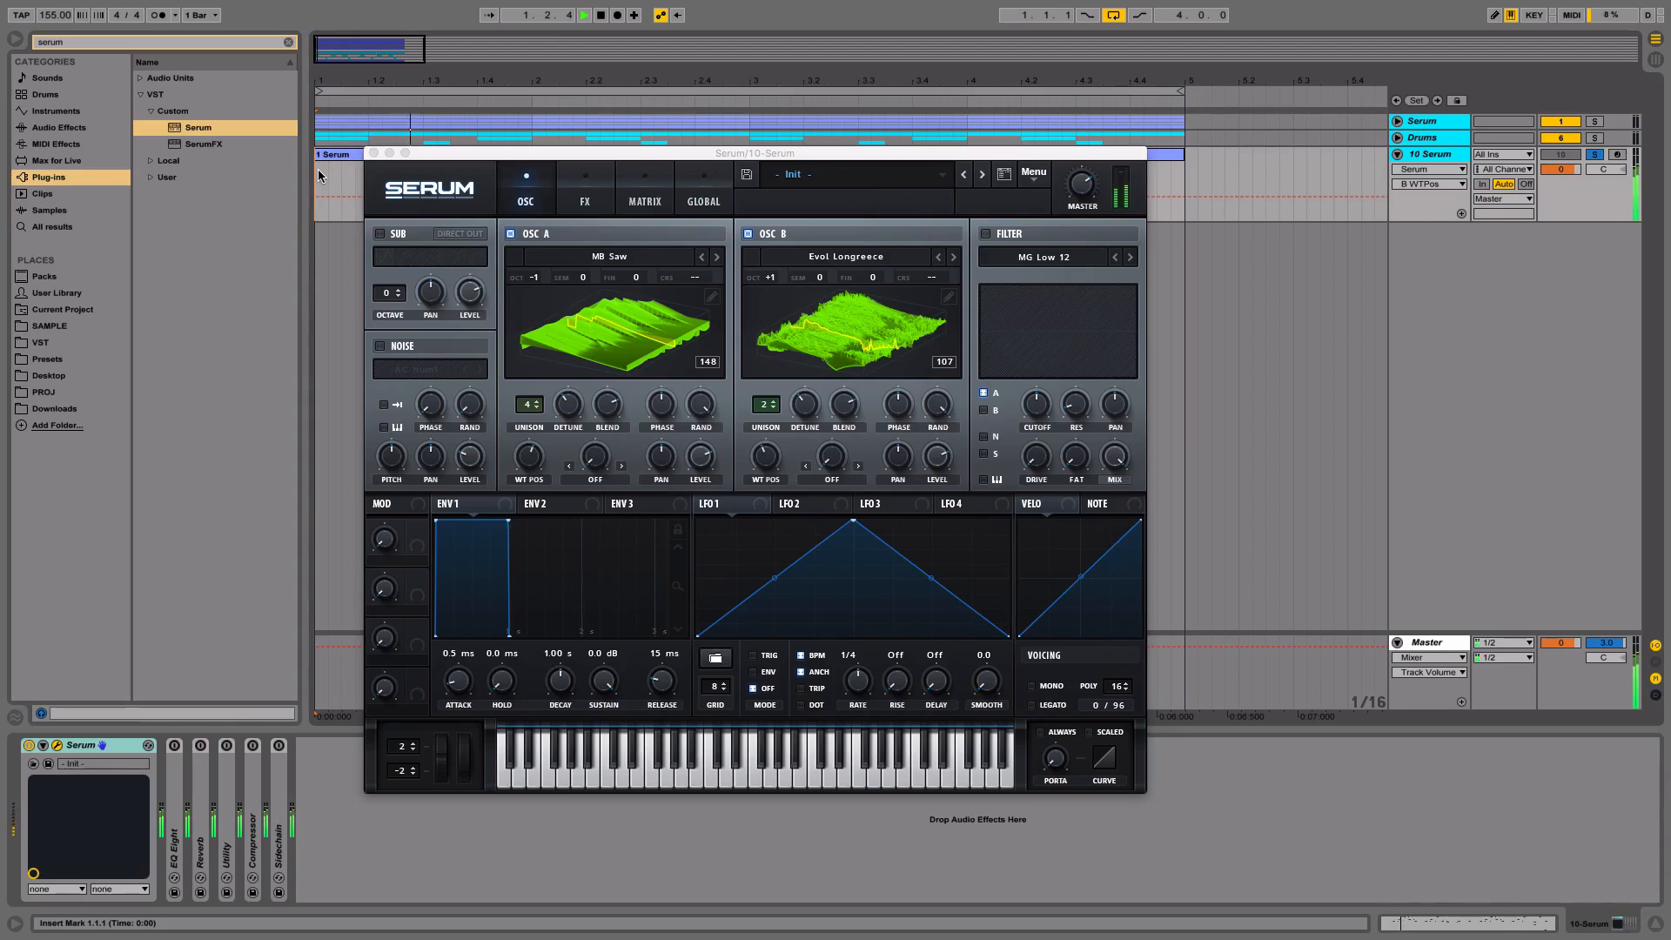
key(space)
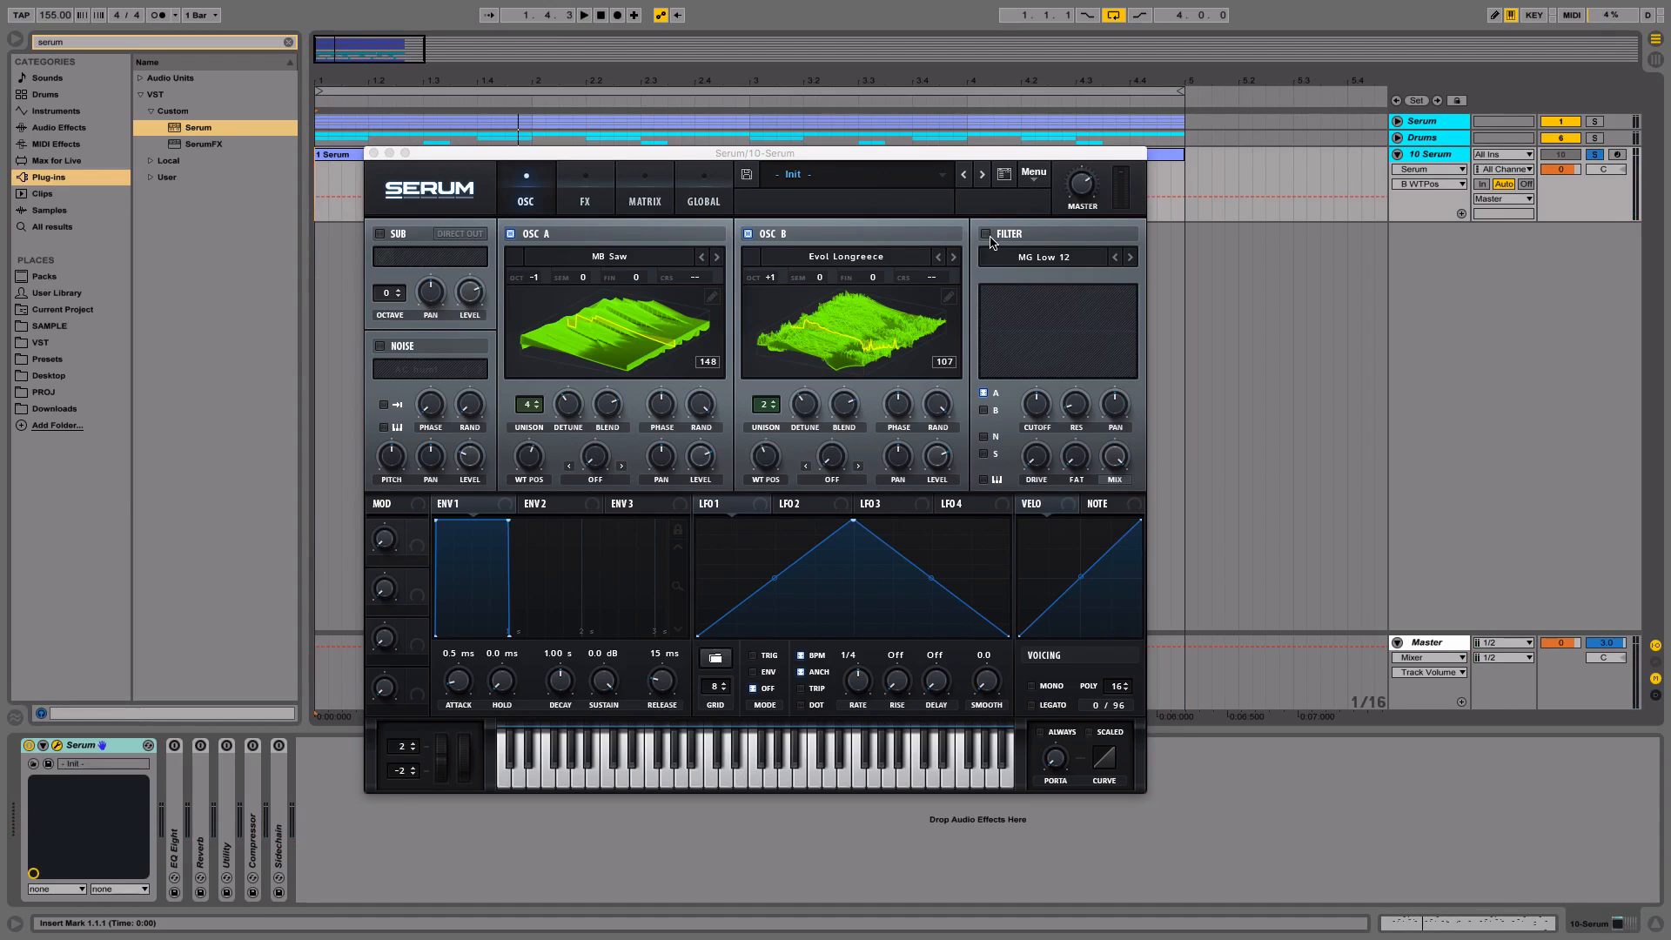
Switch the voicing to mono and raise the portamento time
click(1032, 688)
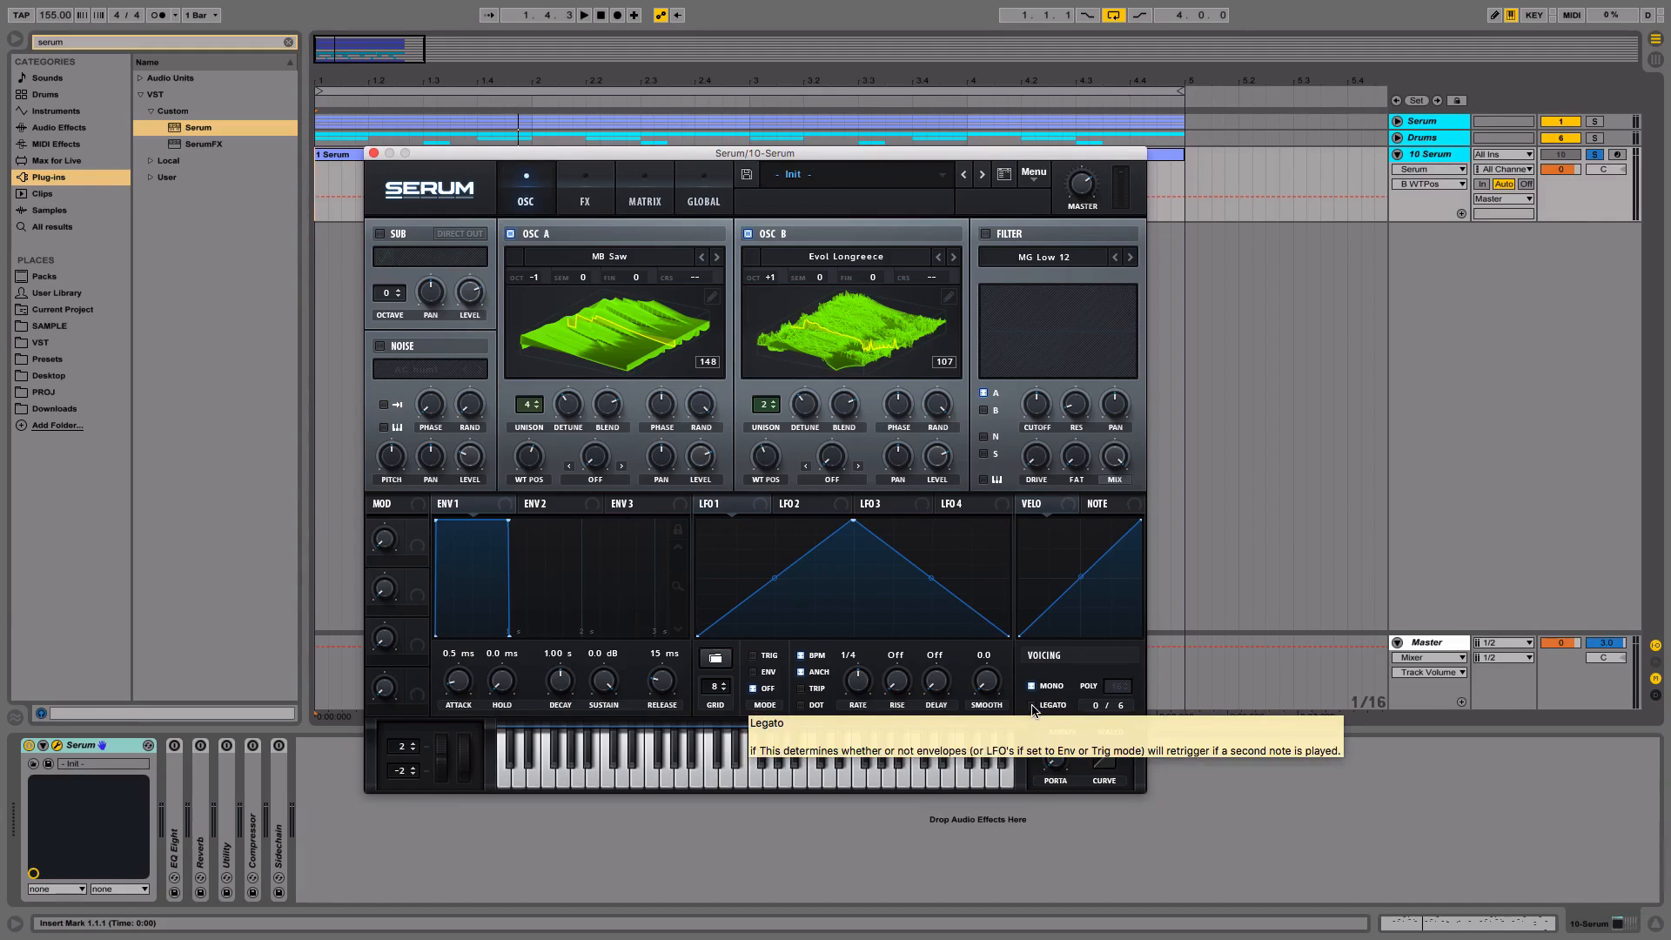
click(1055, 759)
drag(1056, 759, 1077, 675)
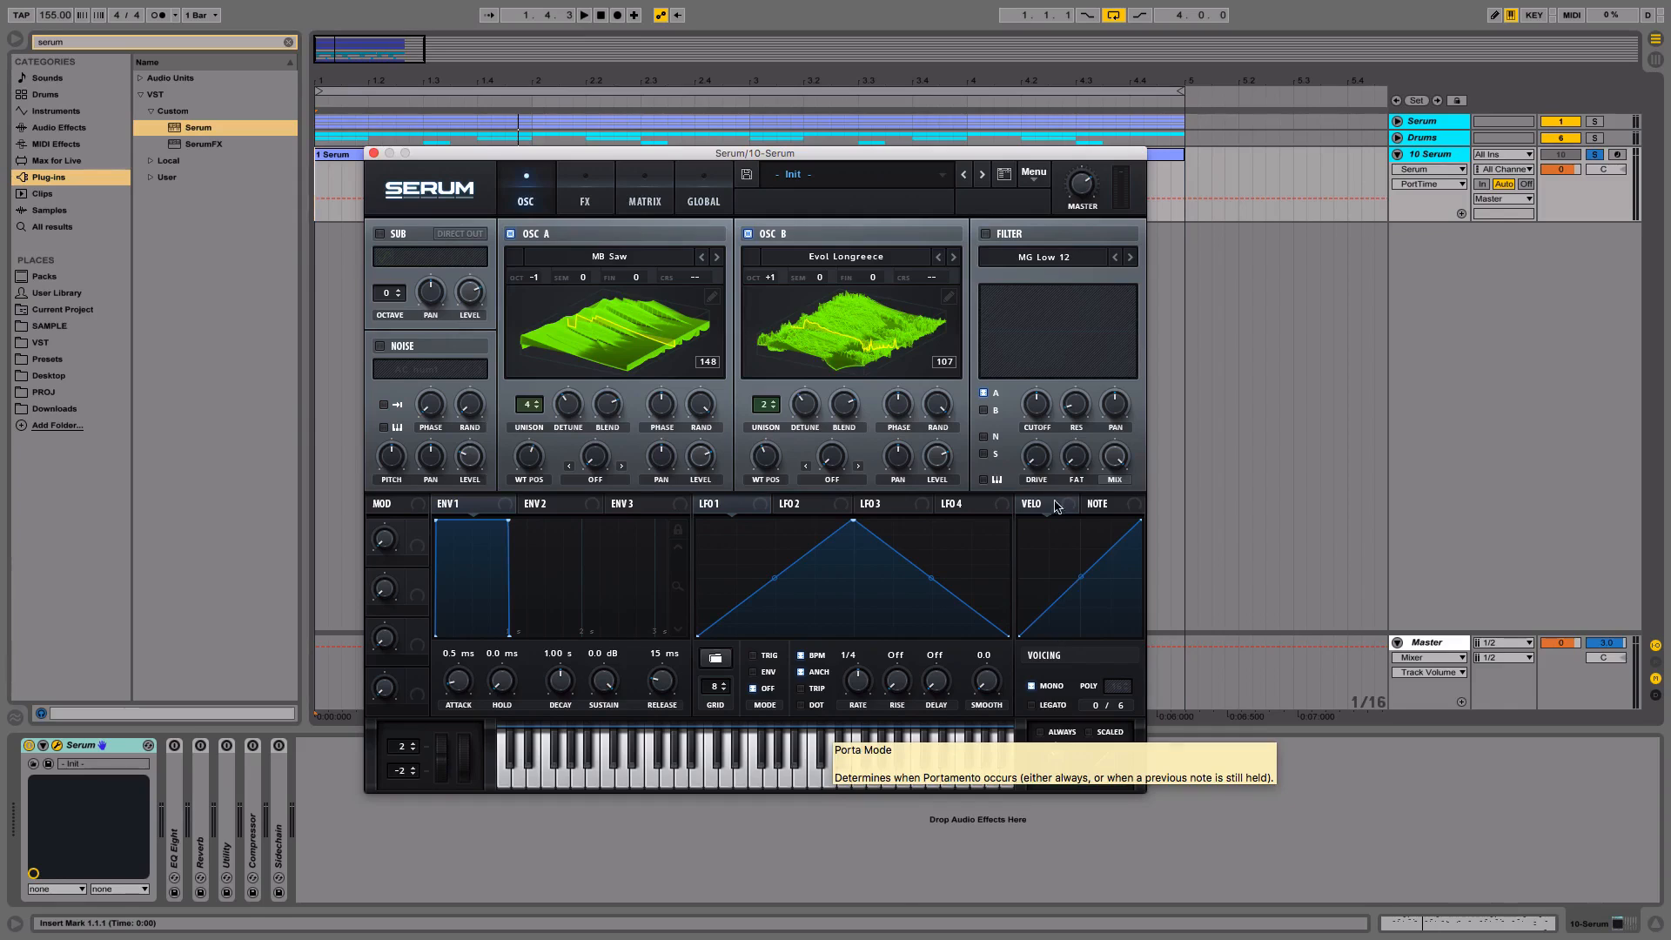
Enable the filter and set its type to High 18
click(987, 234)
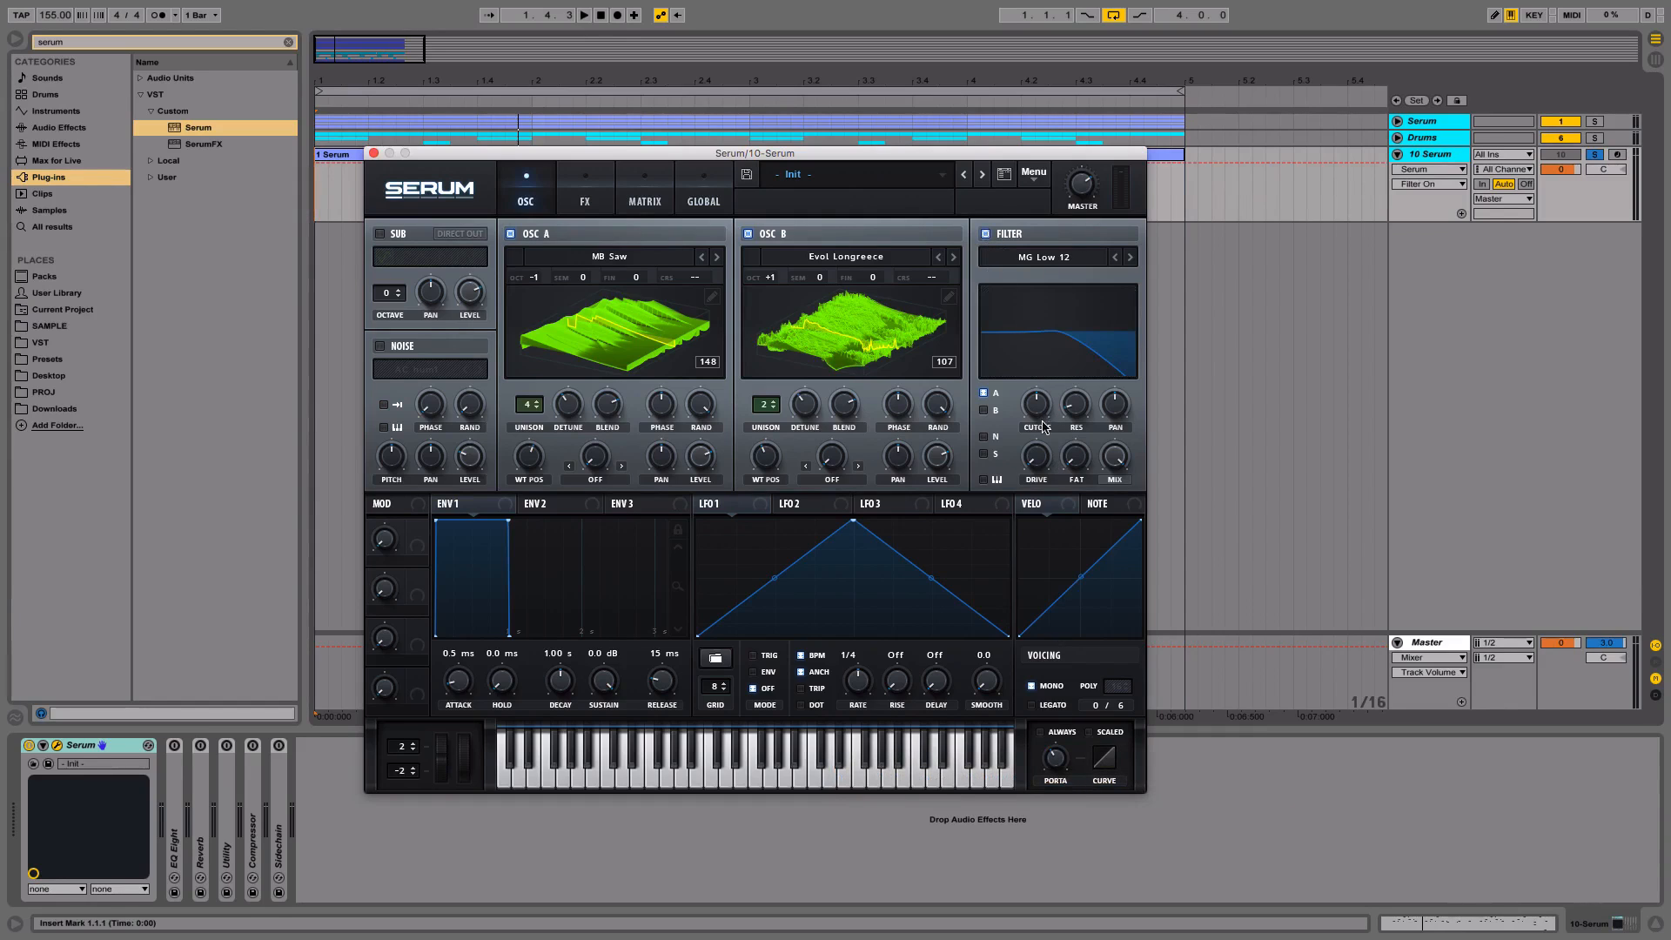
click(1037, 260)
mouse_move(1039, 277)
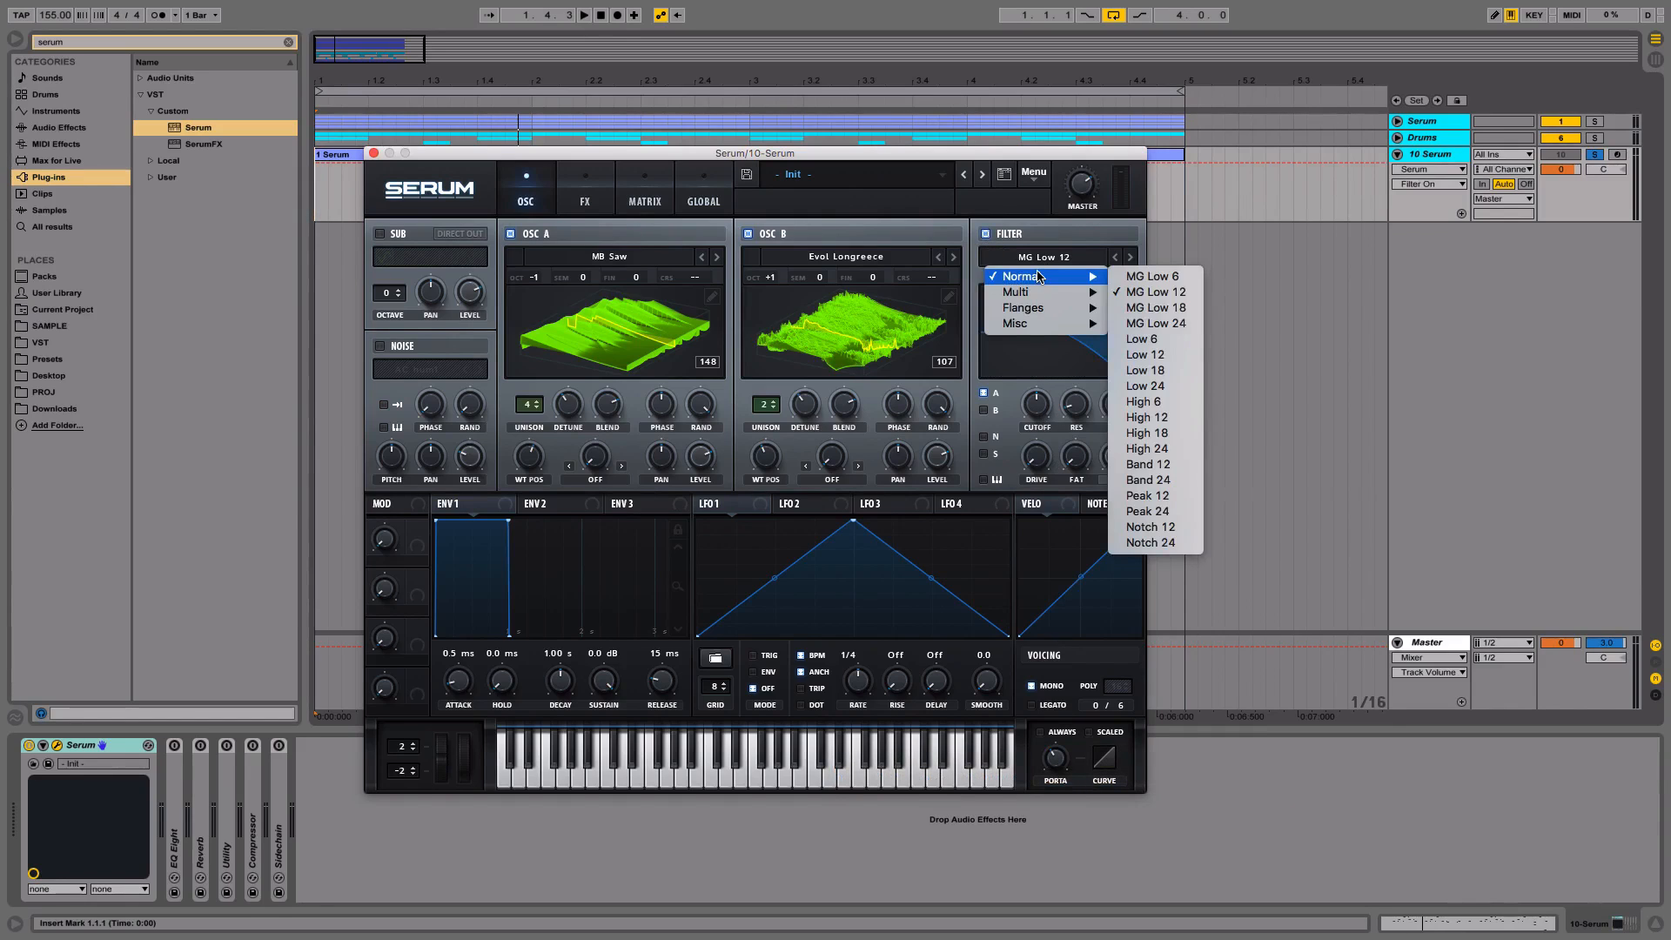
click(1147, 433)
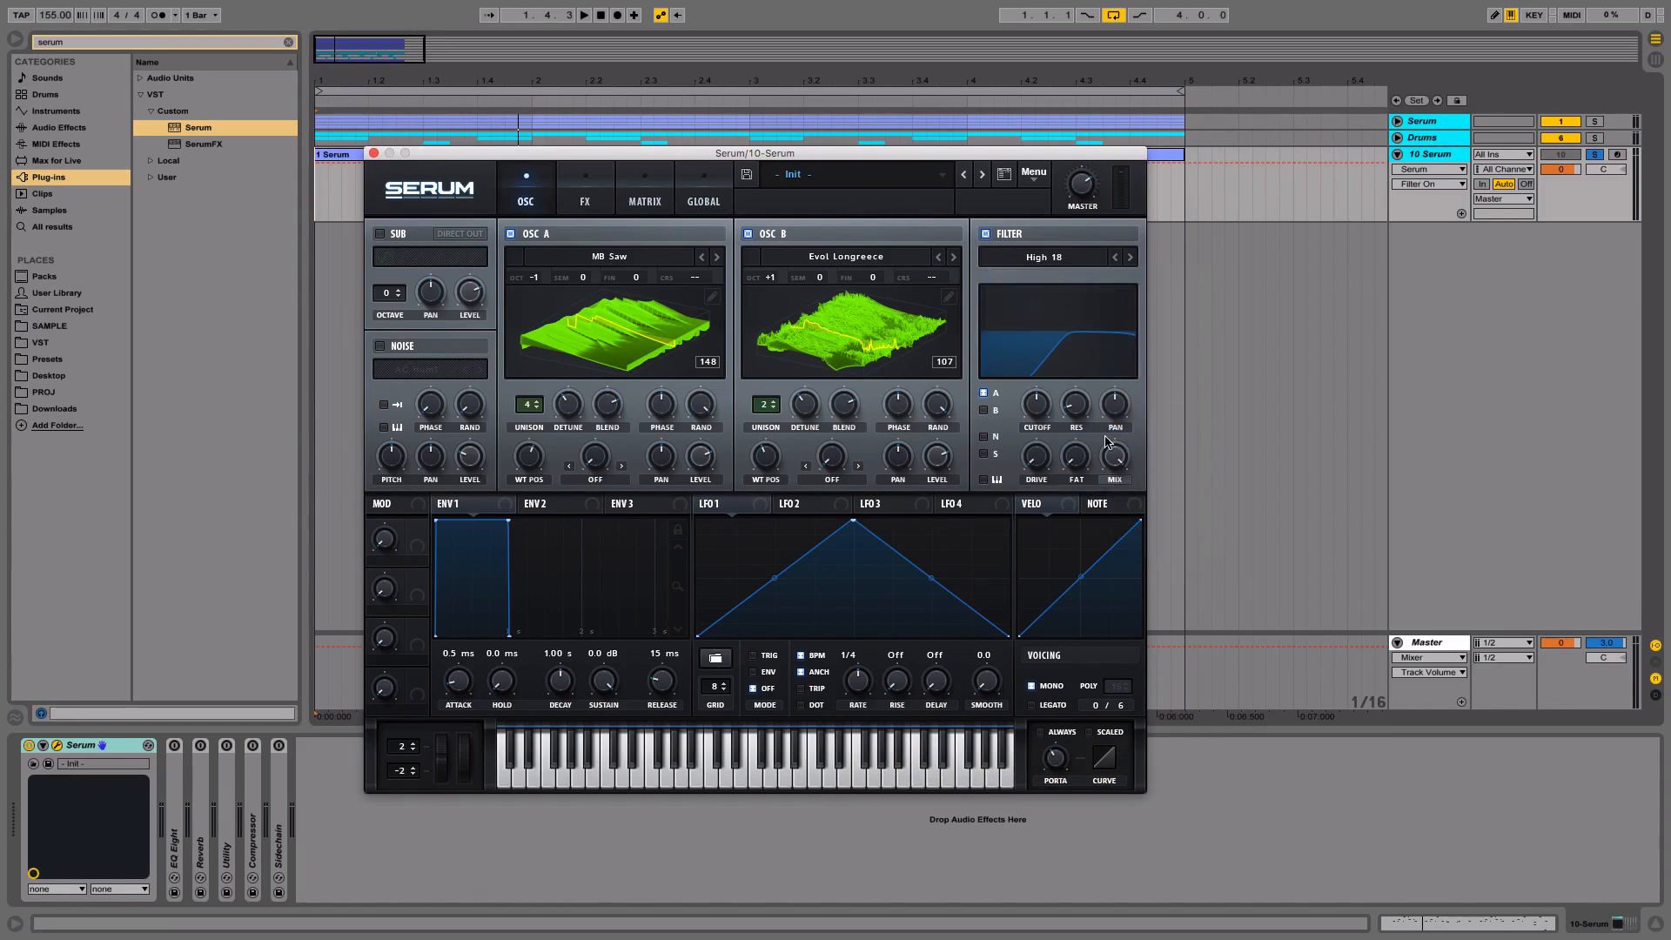
Lower the filter cutoff, and enable the noise oscillator with the CymMicBleed sample from the Organics category
drag(1038, 408, 1038, 426)
click(985, 440)
click(380, 346)
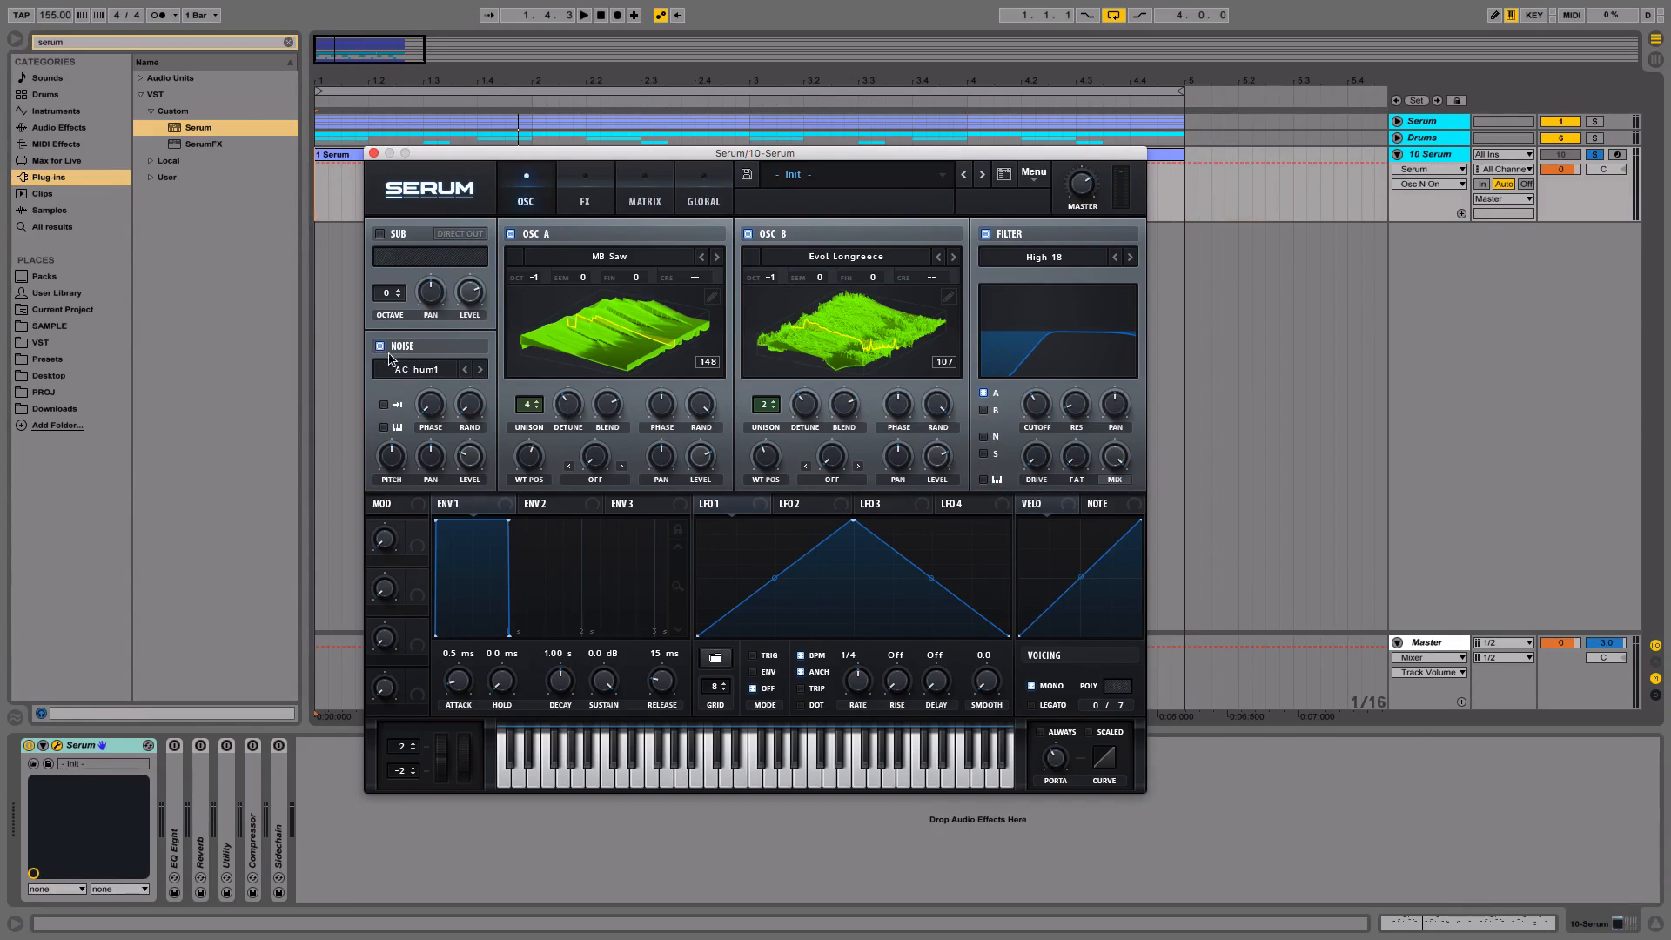
click(433, 370)
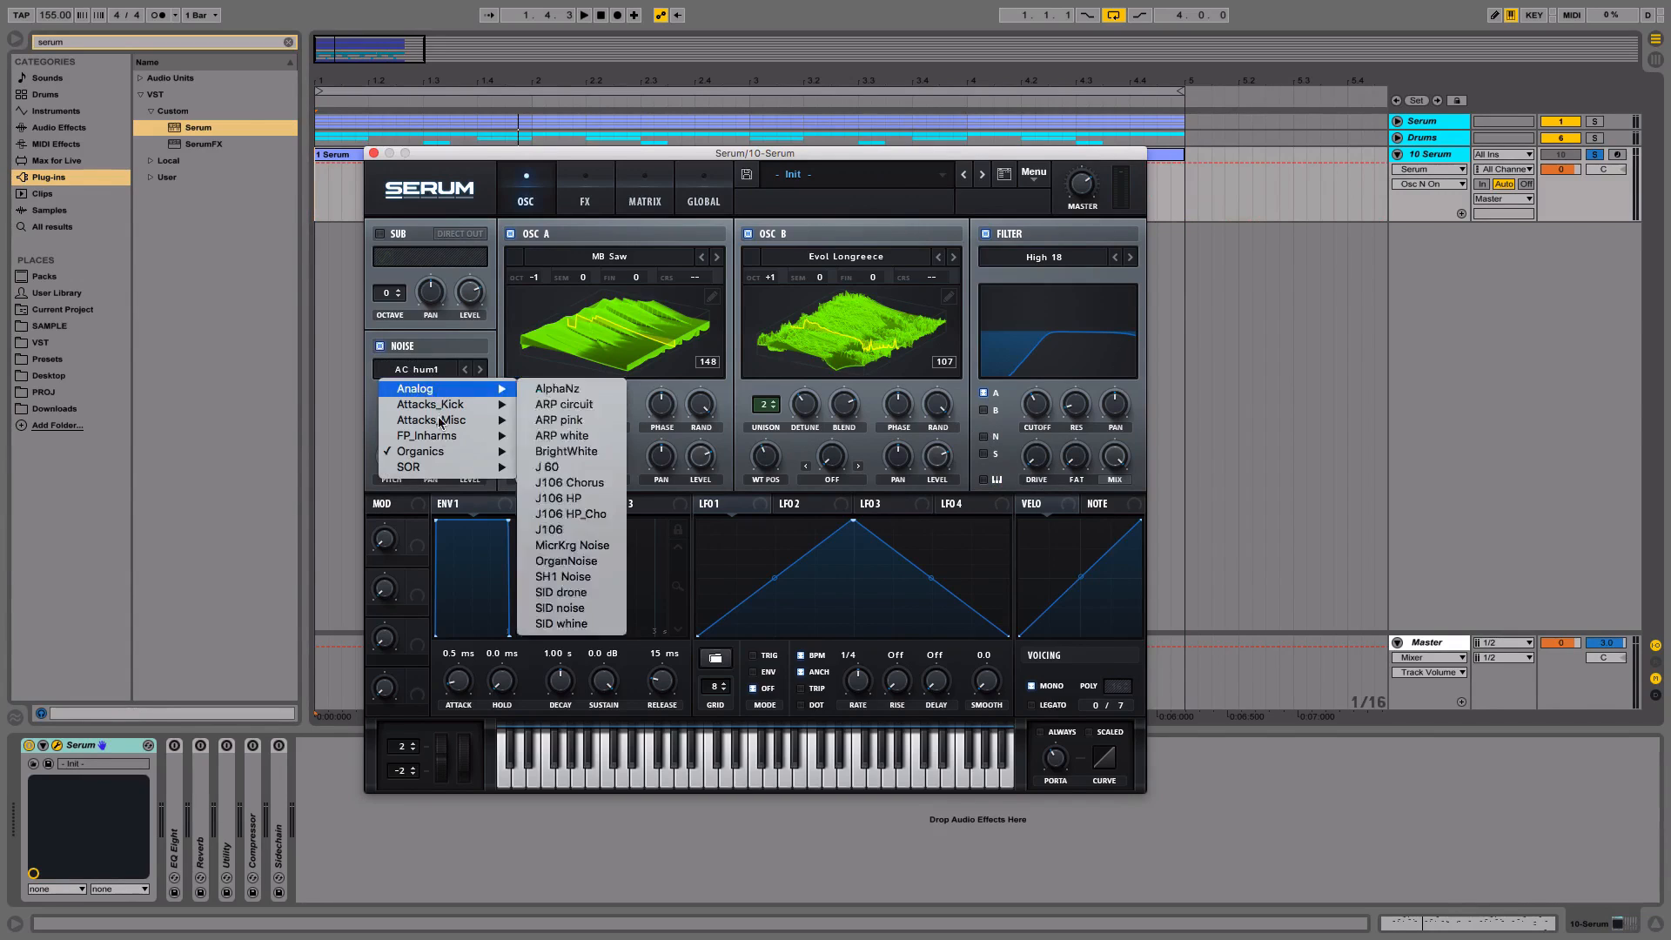
mouse_move(462, 451)
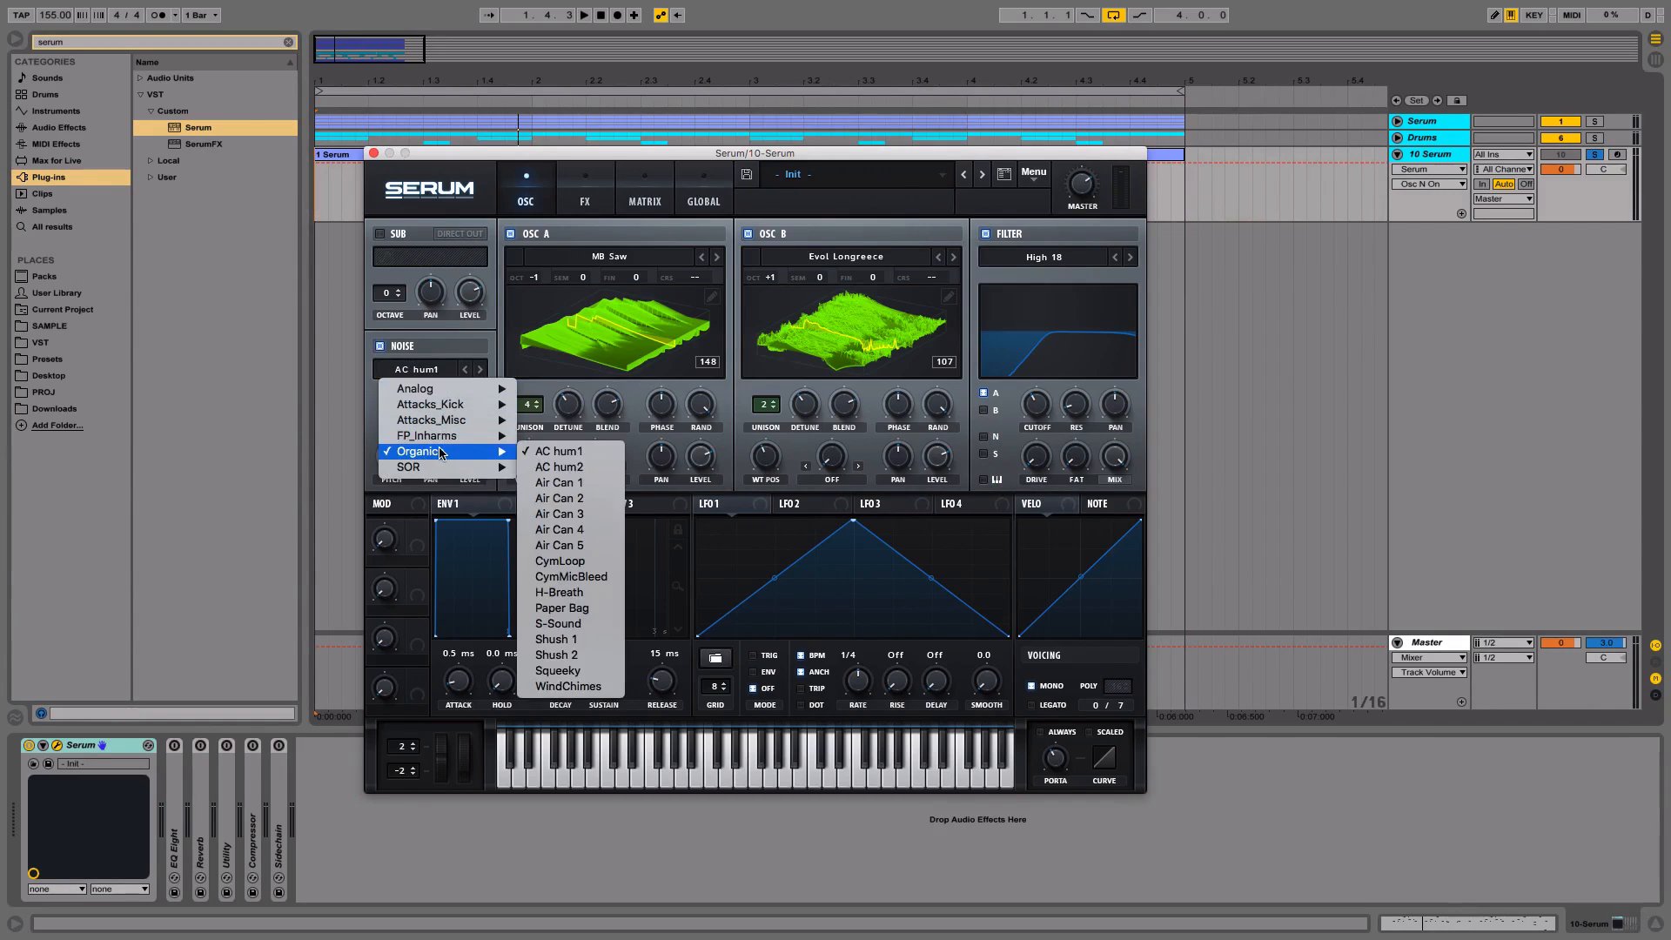
click(566, 577)
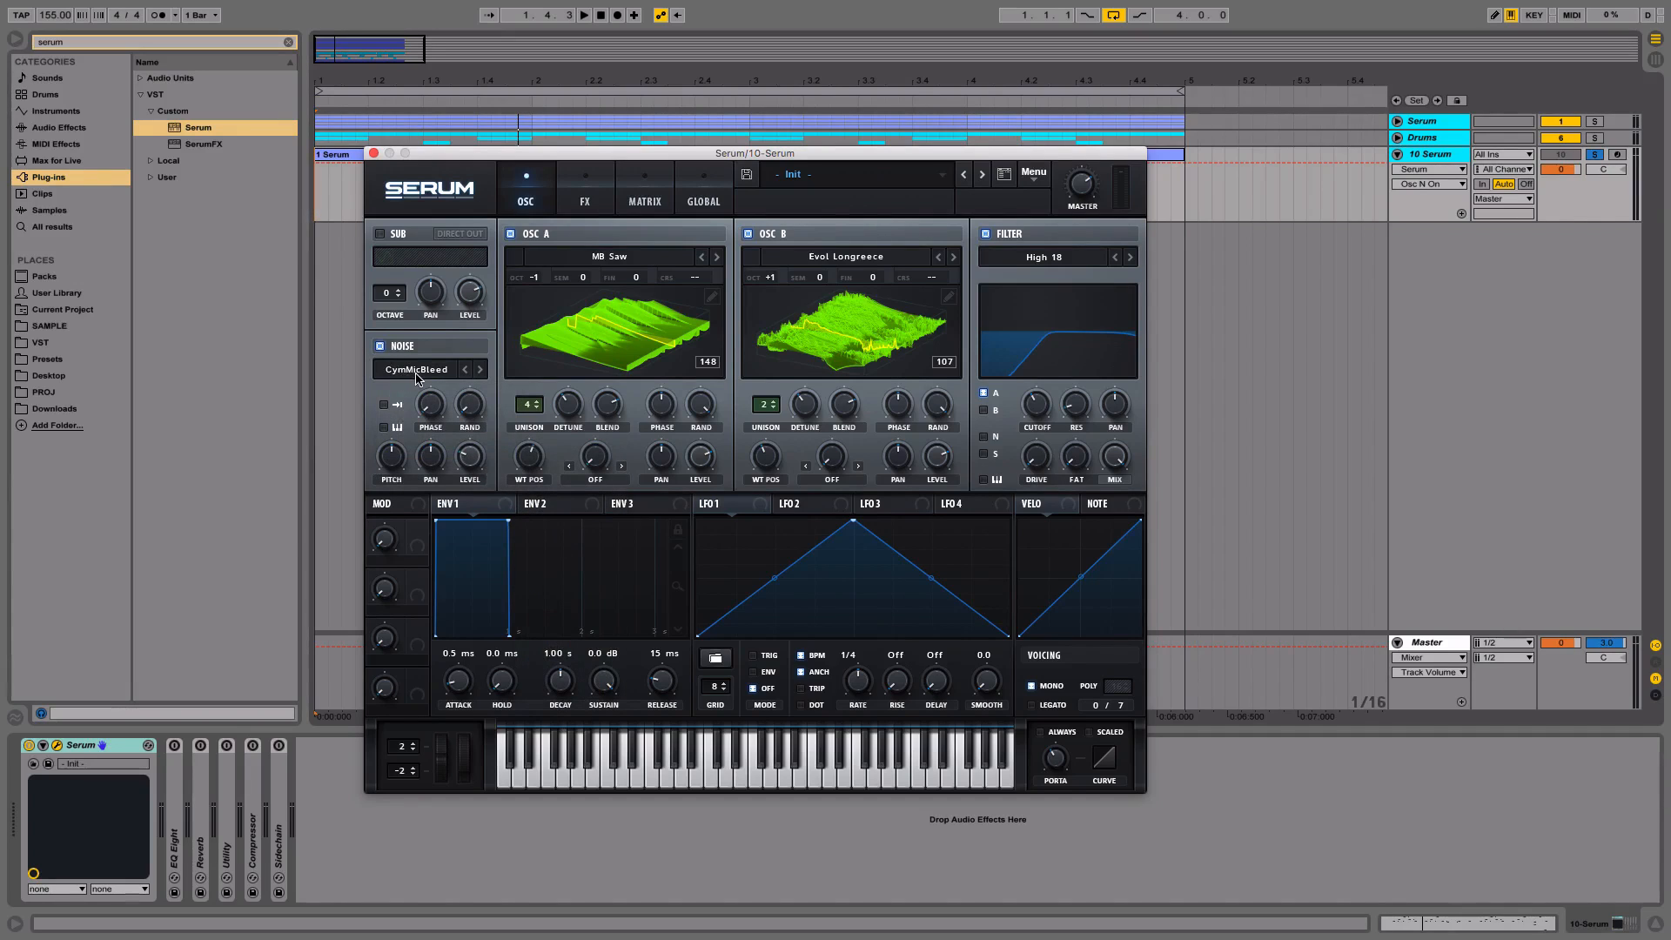
Raise the noise oscillator's pitch and level, with pitch tracking enabled and its signal routed through the filter
drag(393, 457, 406, 399)
drag(470, 461, 435, 249)
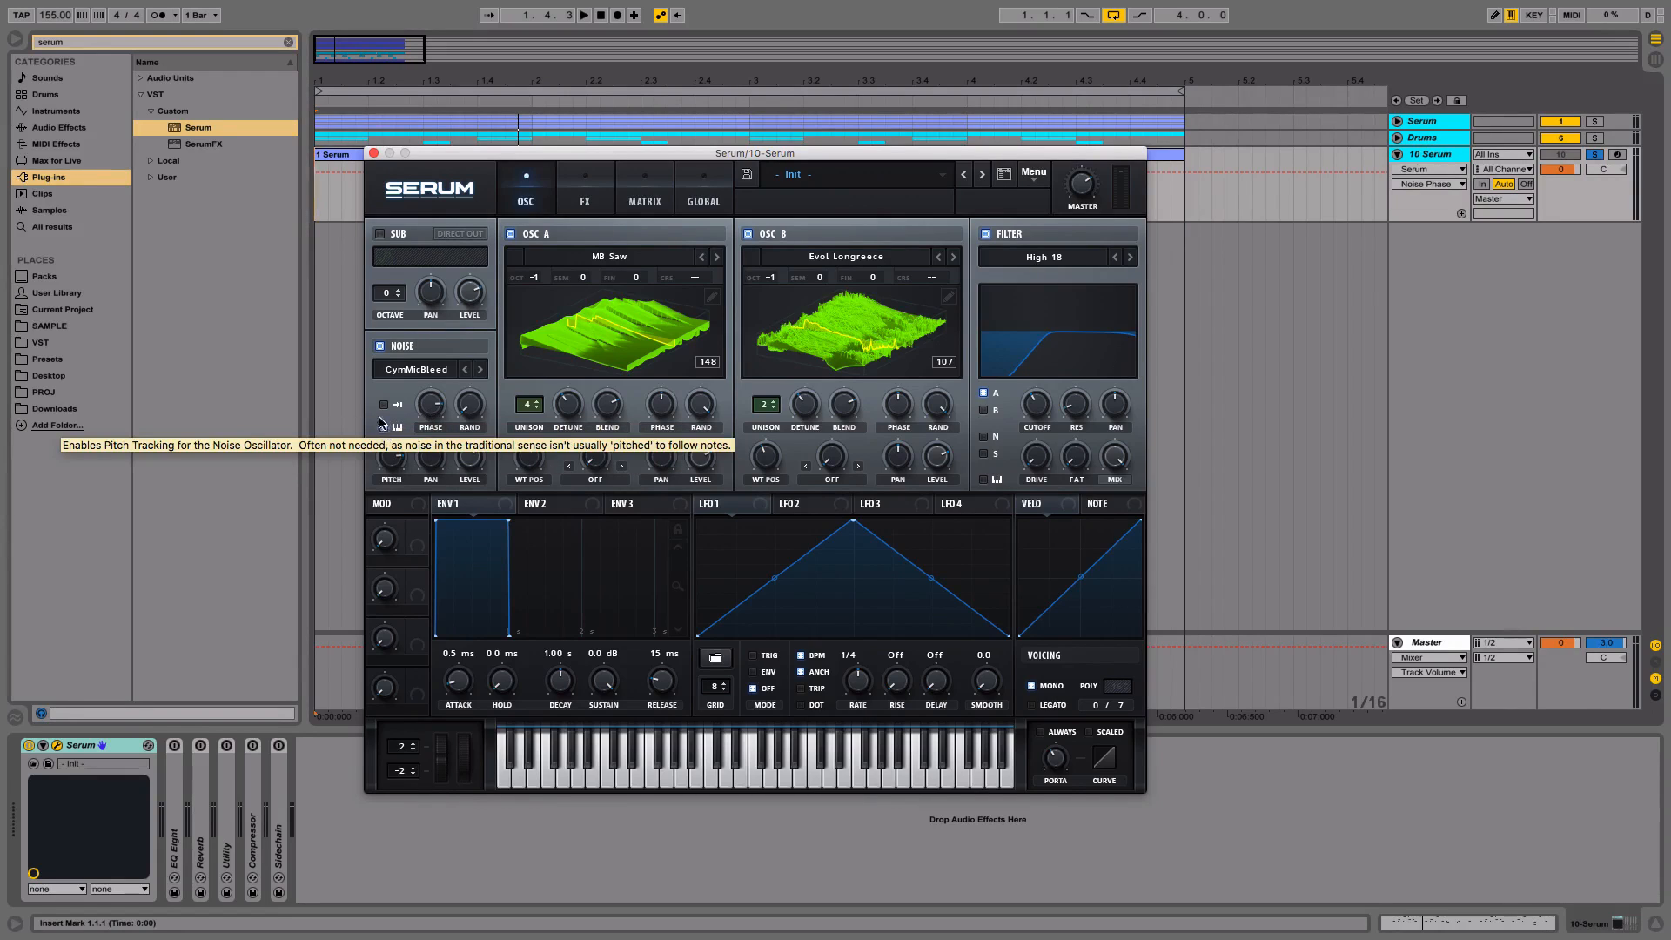
click(382, 426)
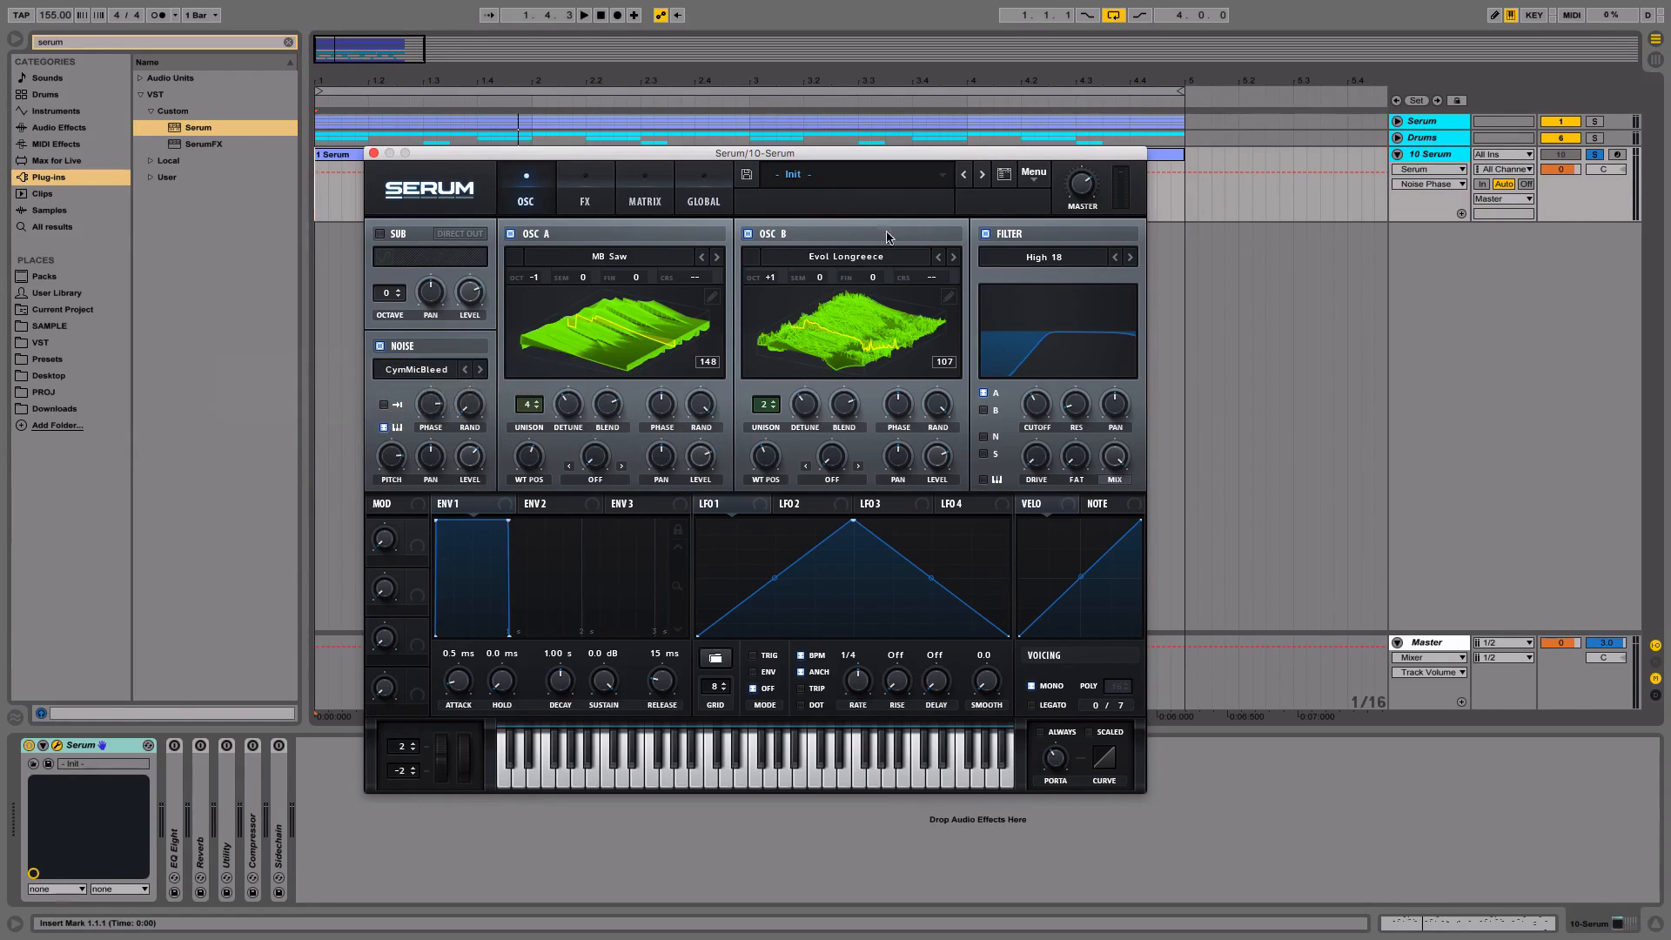
click(984, 437)
Compare the original Serum track with the 10 Serum track by soloing each one during playback
click(1596, 123)
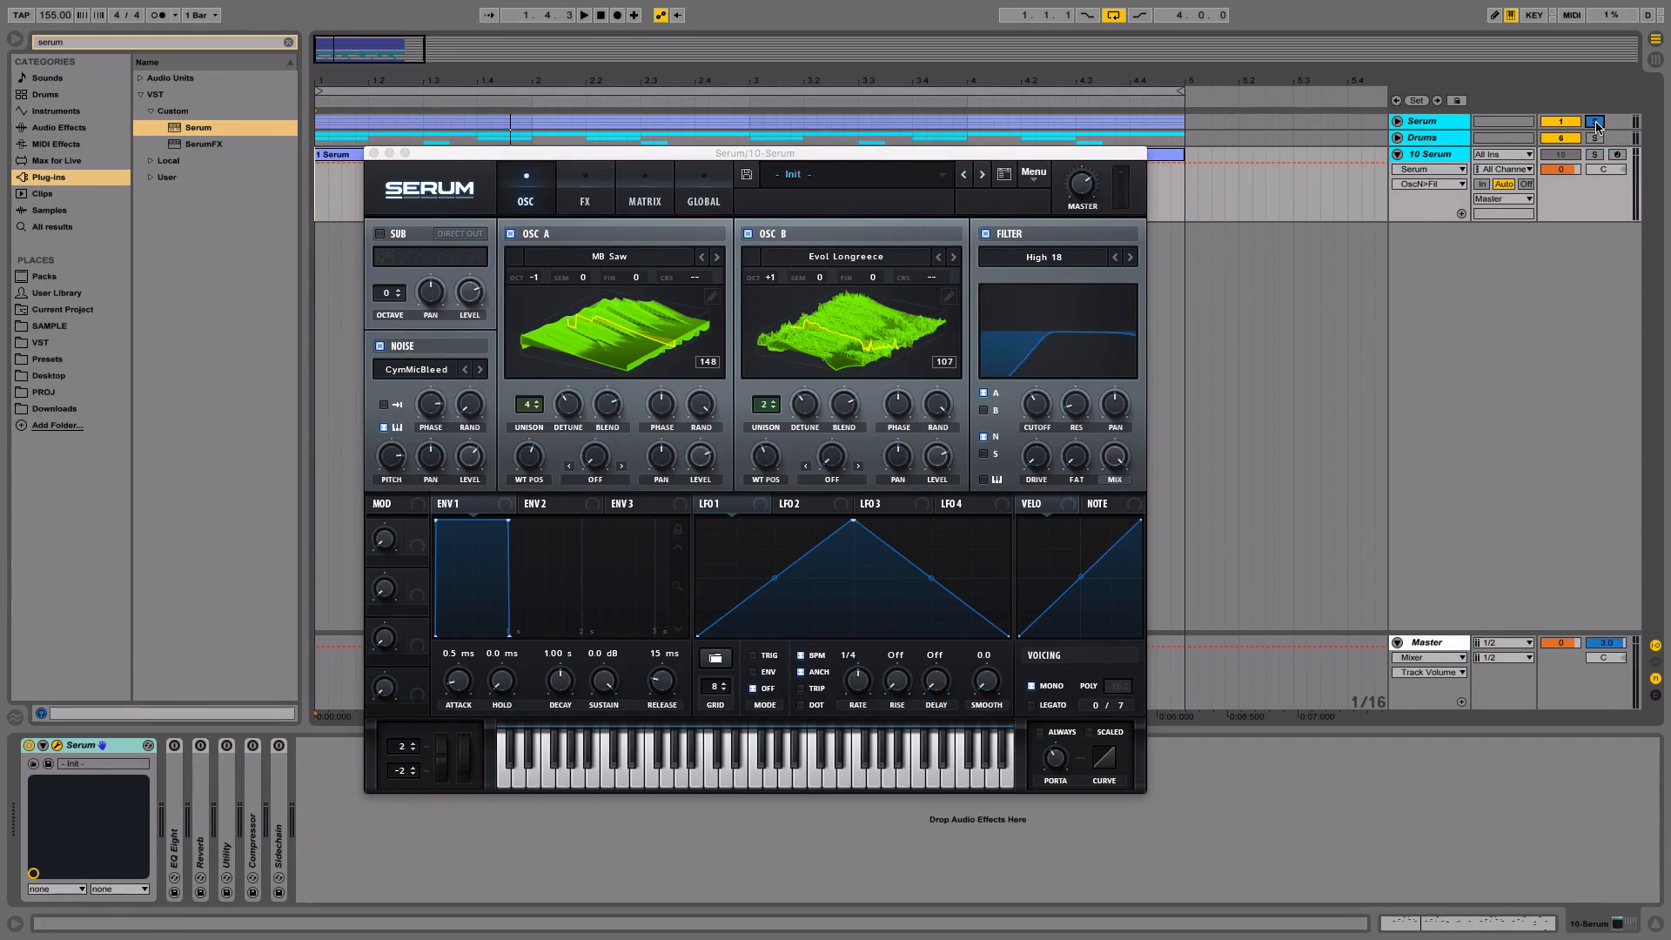
key(space)
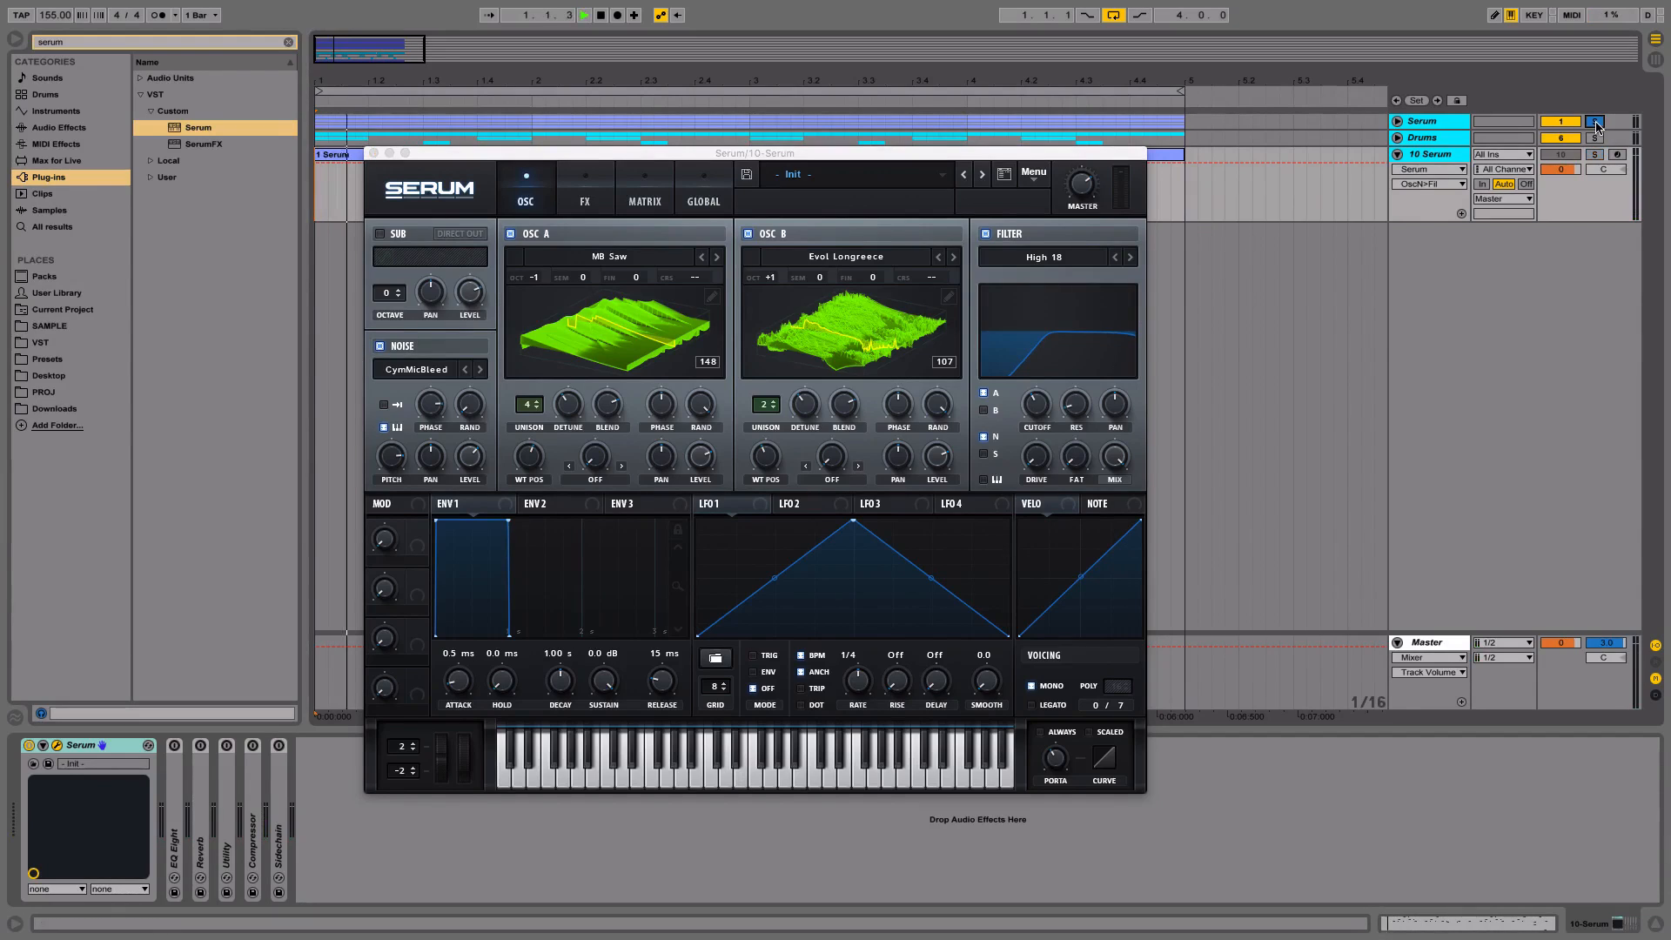
click(1598, 155)
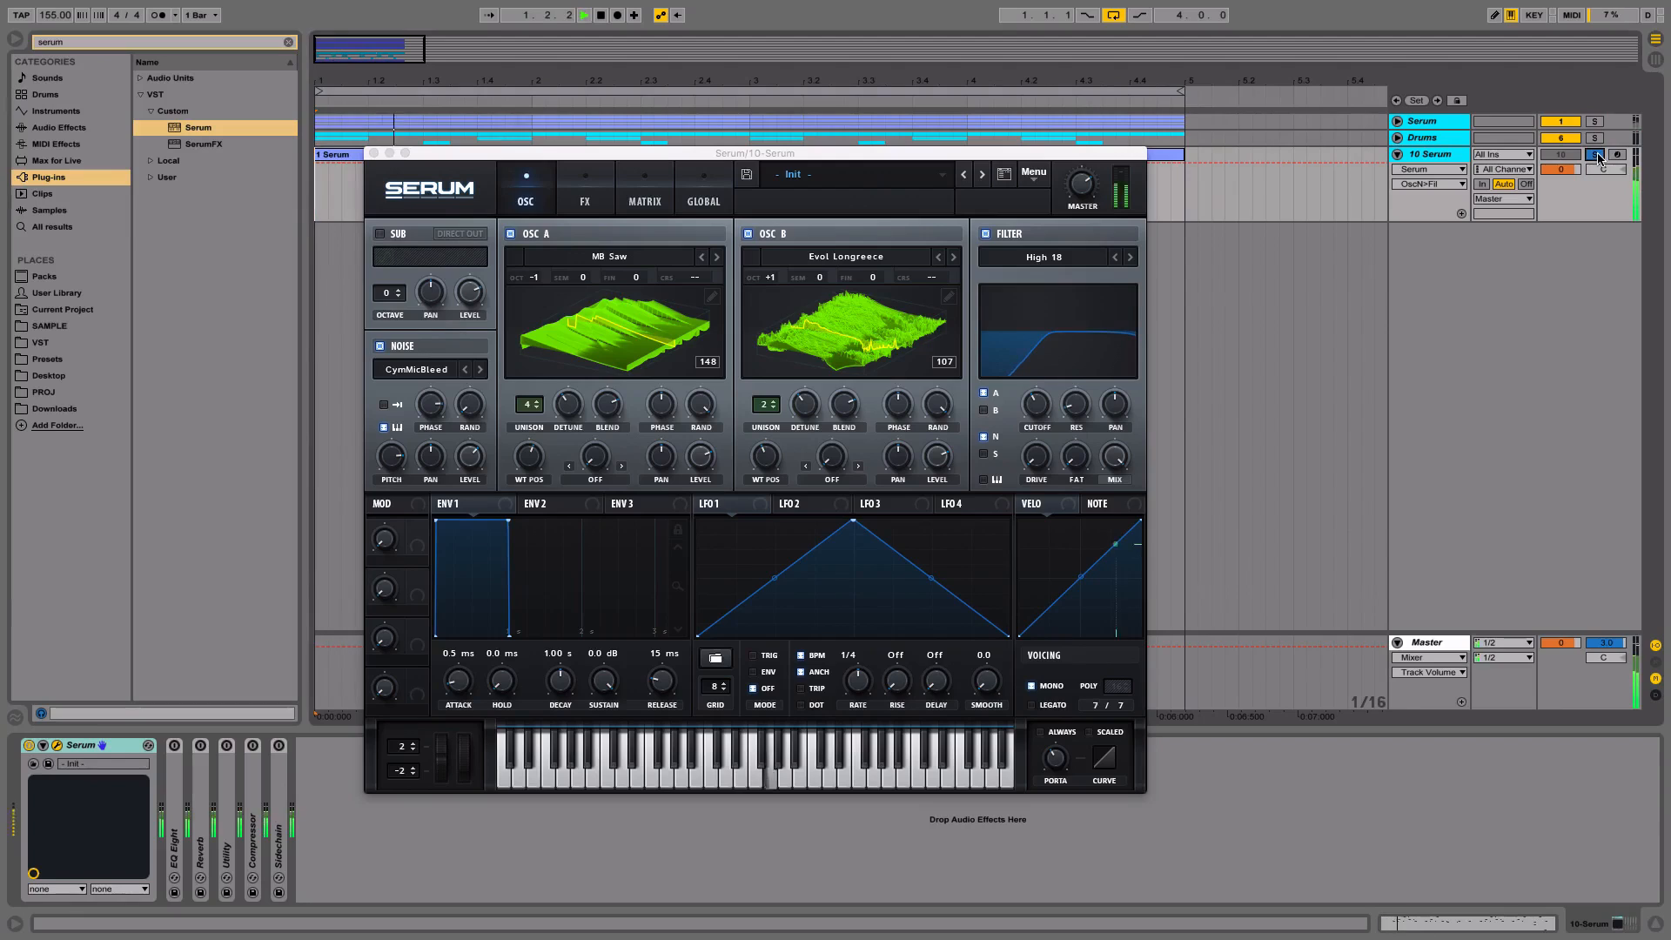
key(space)
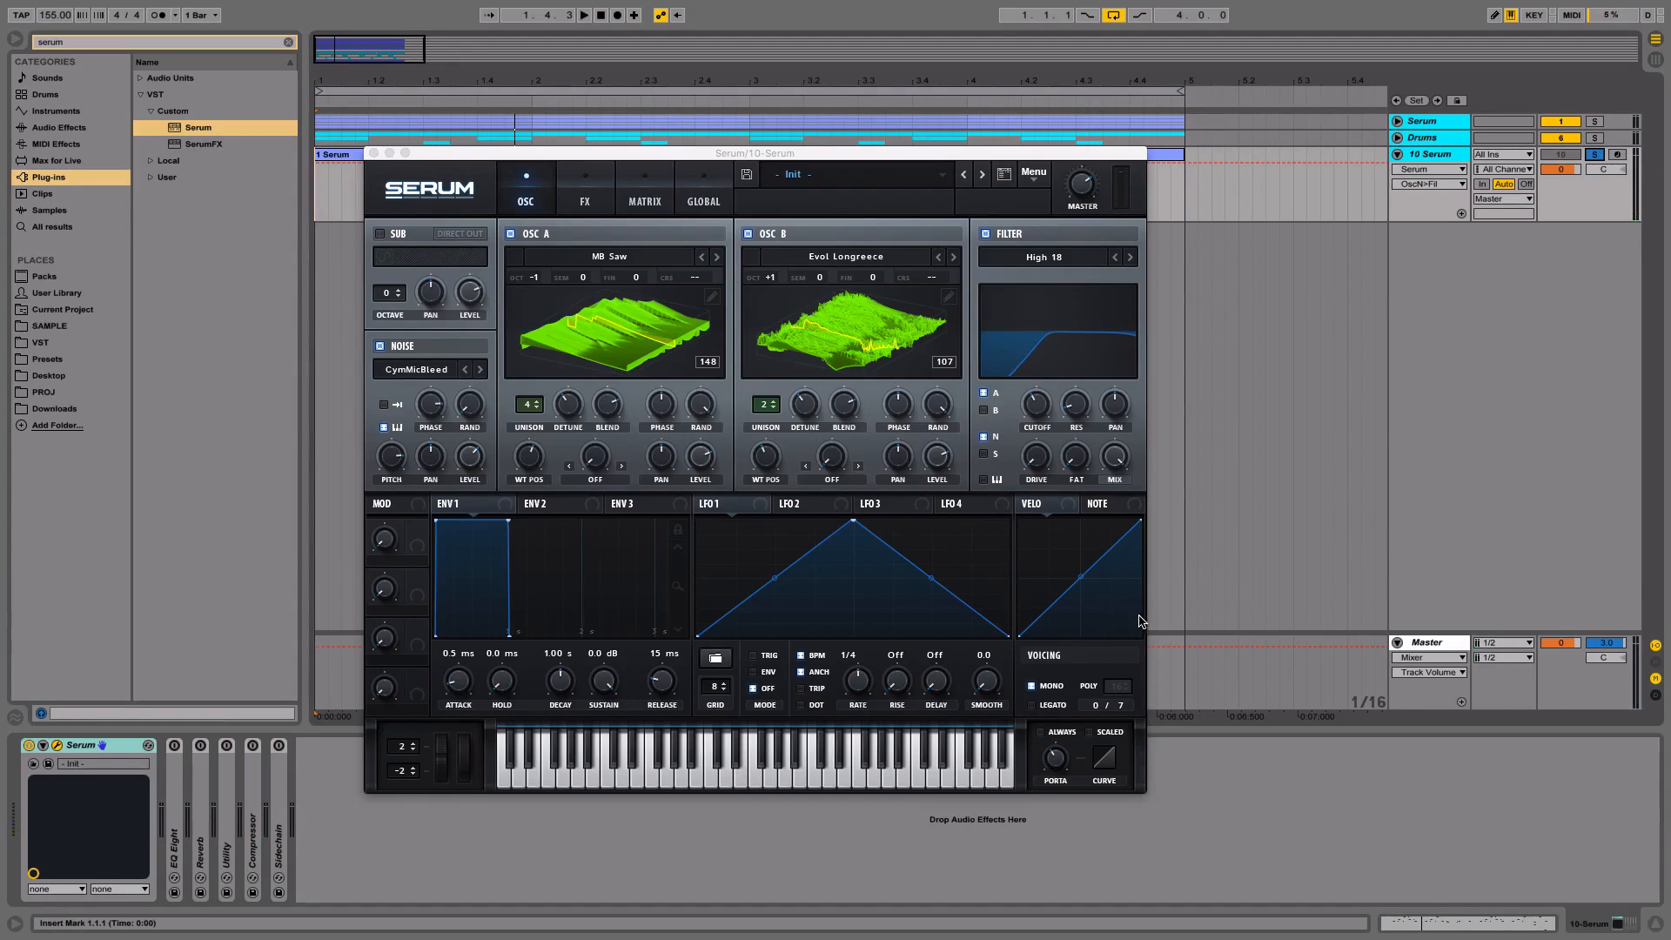
Map Macro 1 to the coarse pitch of oscillators A and B
click(564, 158)
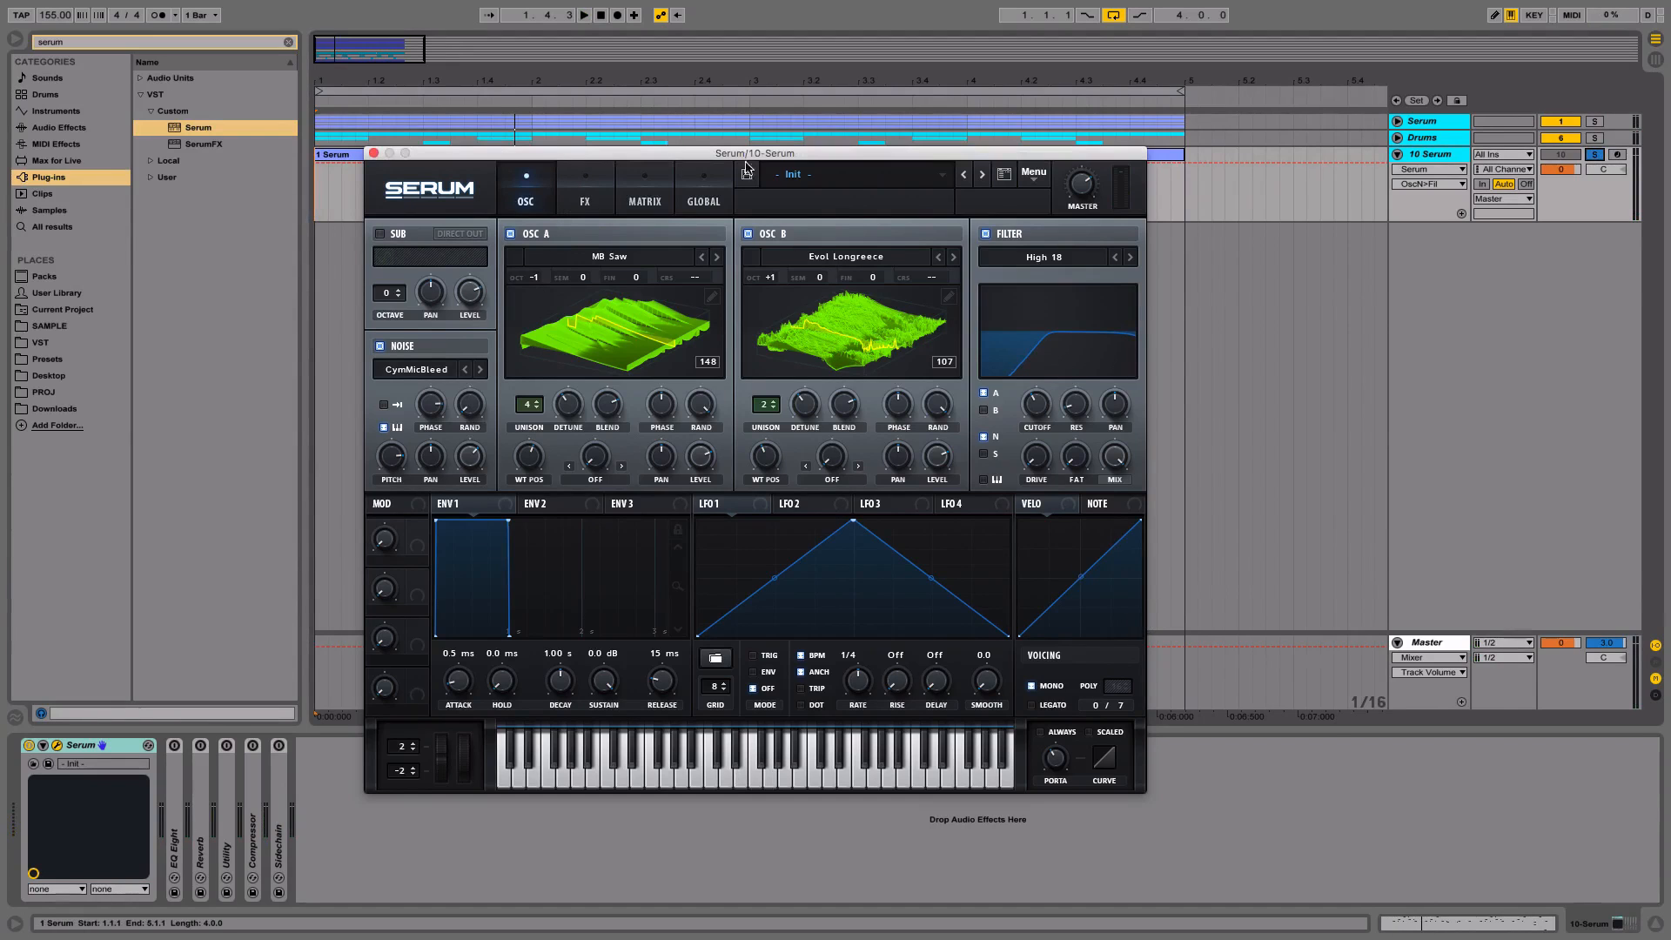
drag(759, 154, 1192, 235)
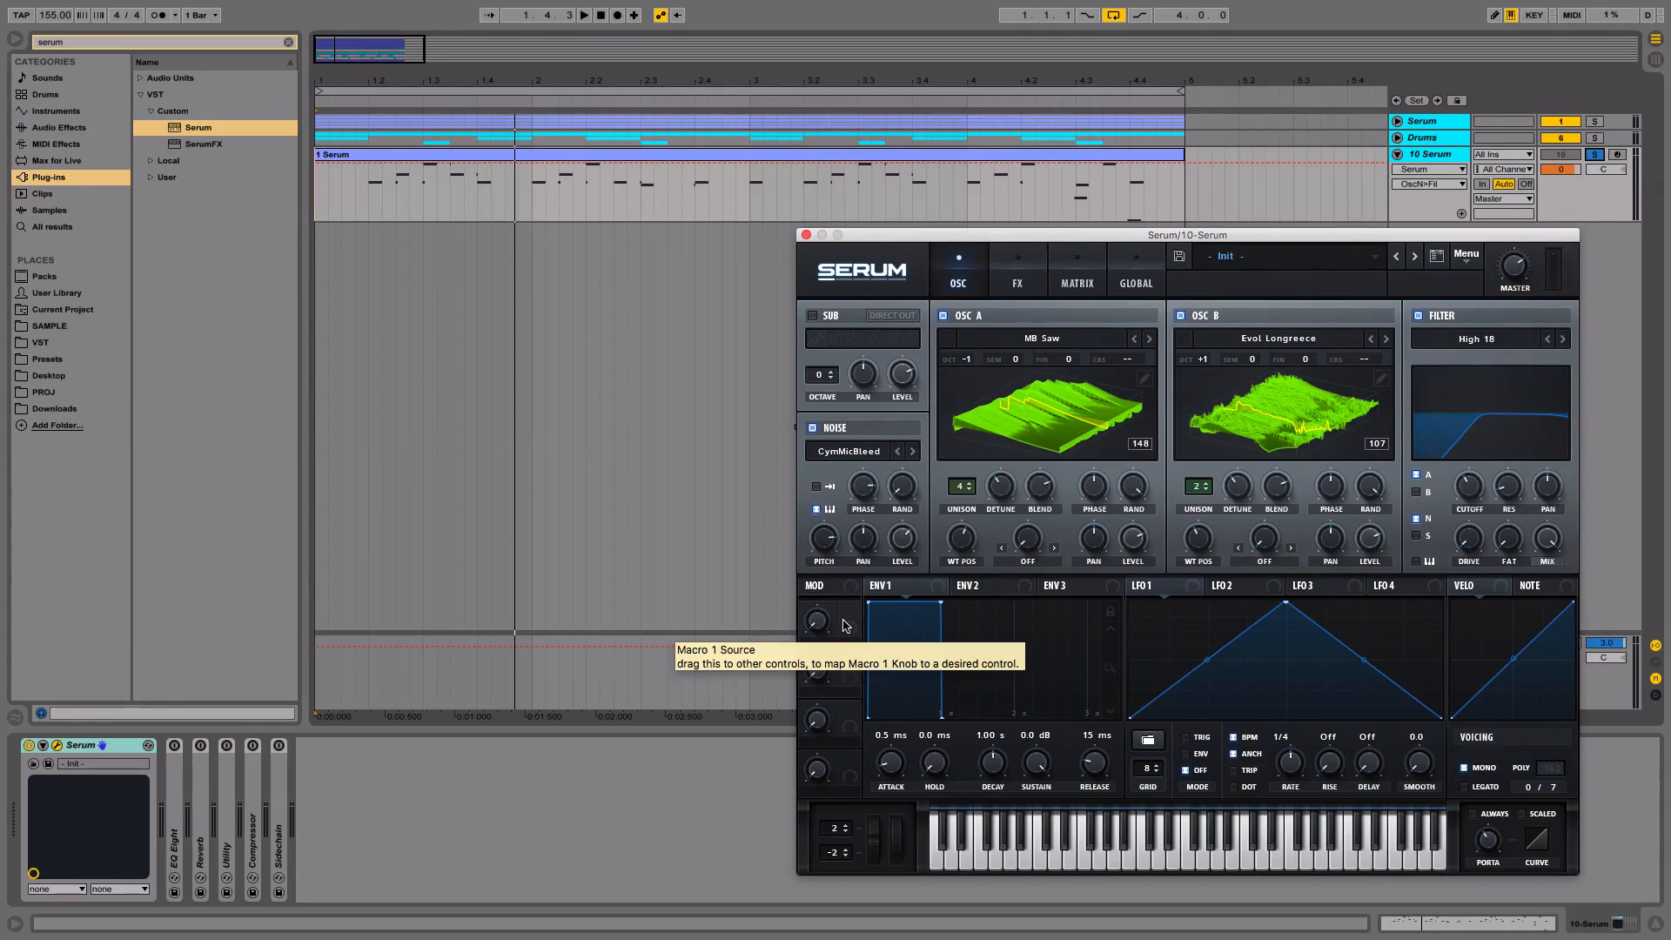
drag(846, 621, 1127, 359)
drag(846, 626, 1360, 360)
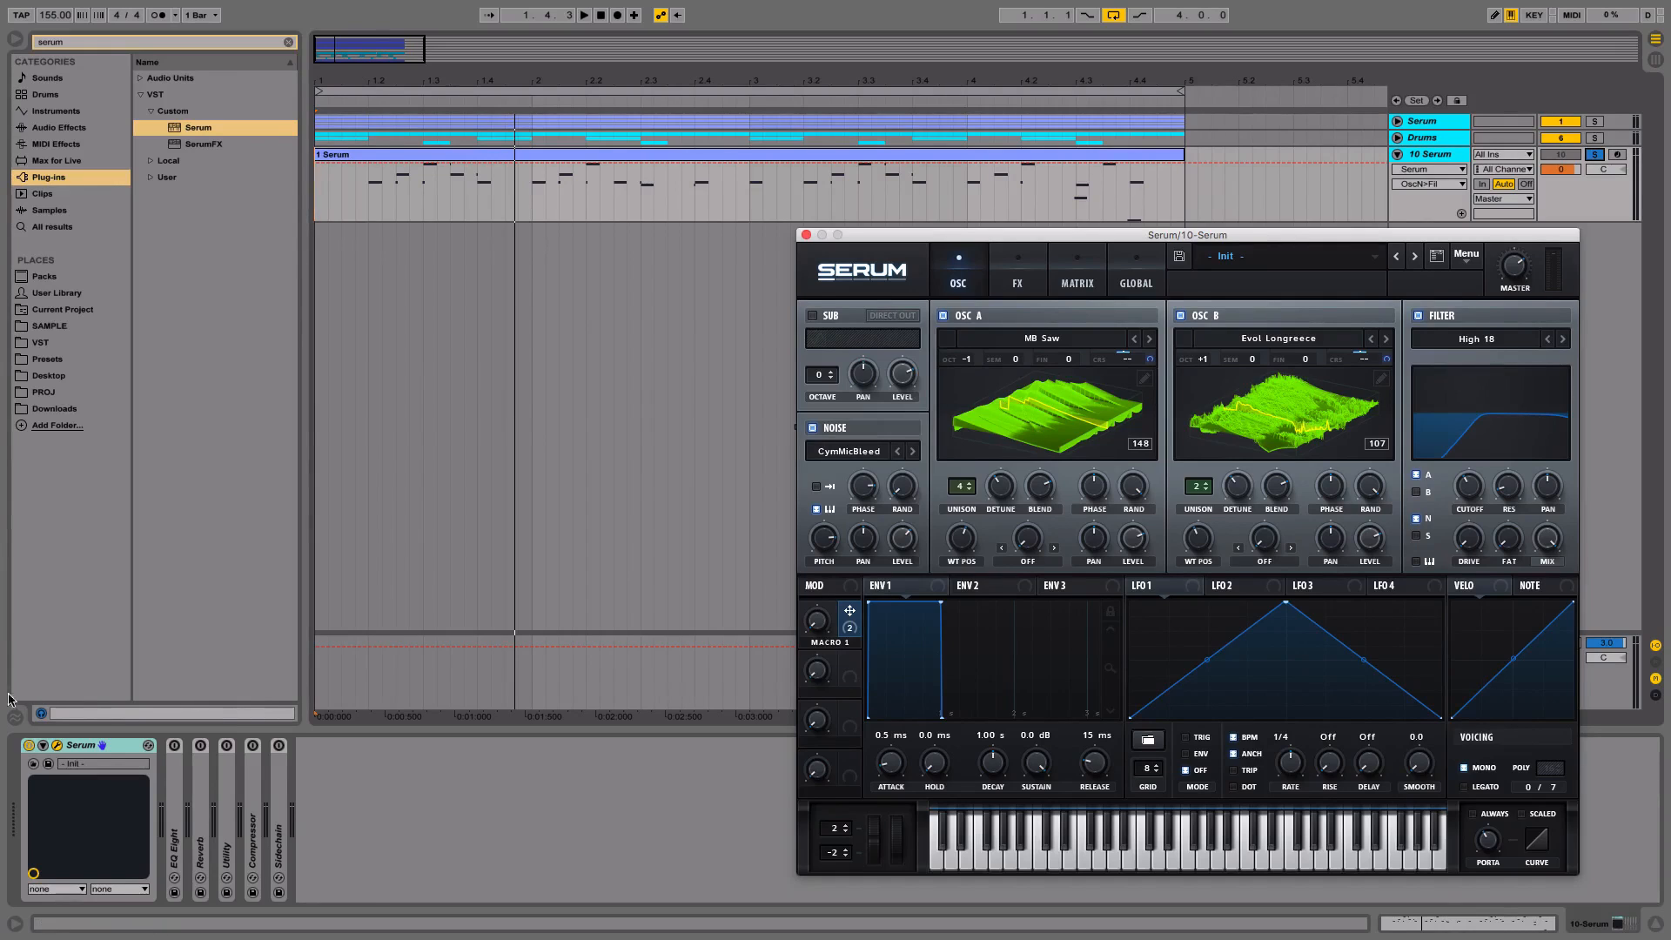
Expose Macro 1, Env 1 attack and Env 1 release as configured parameters on the Serum device in Live
click(43, 746)
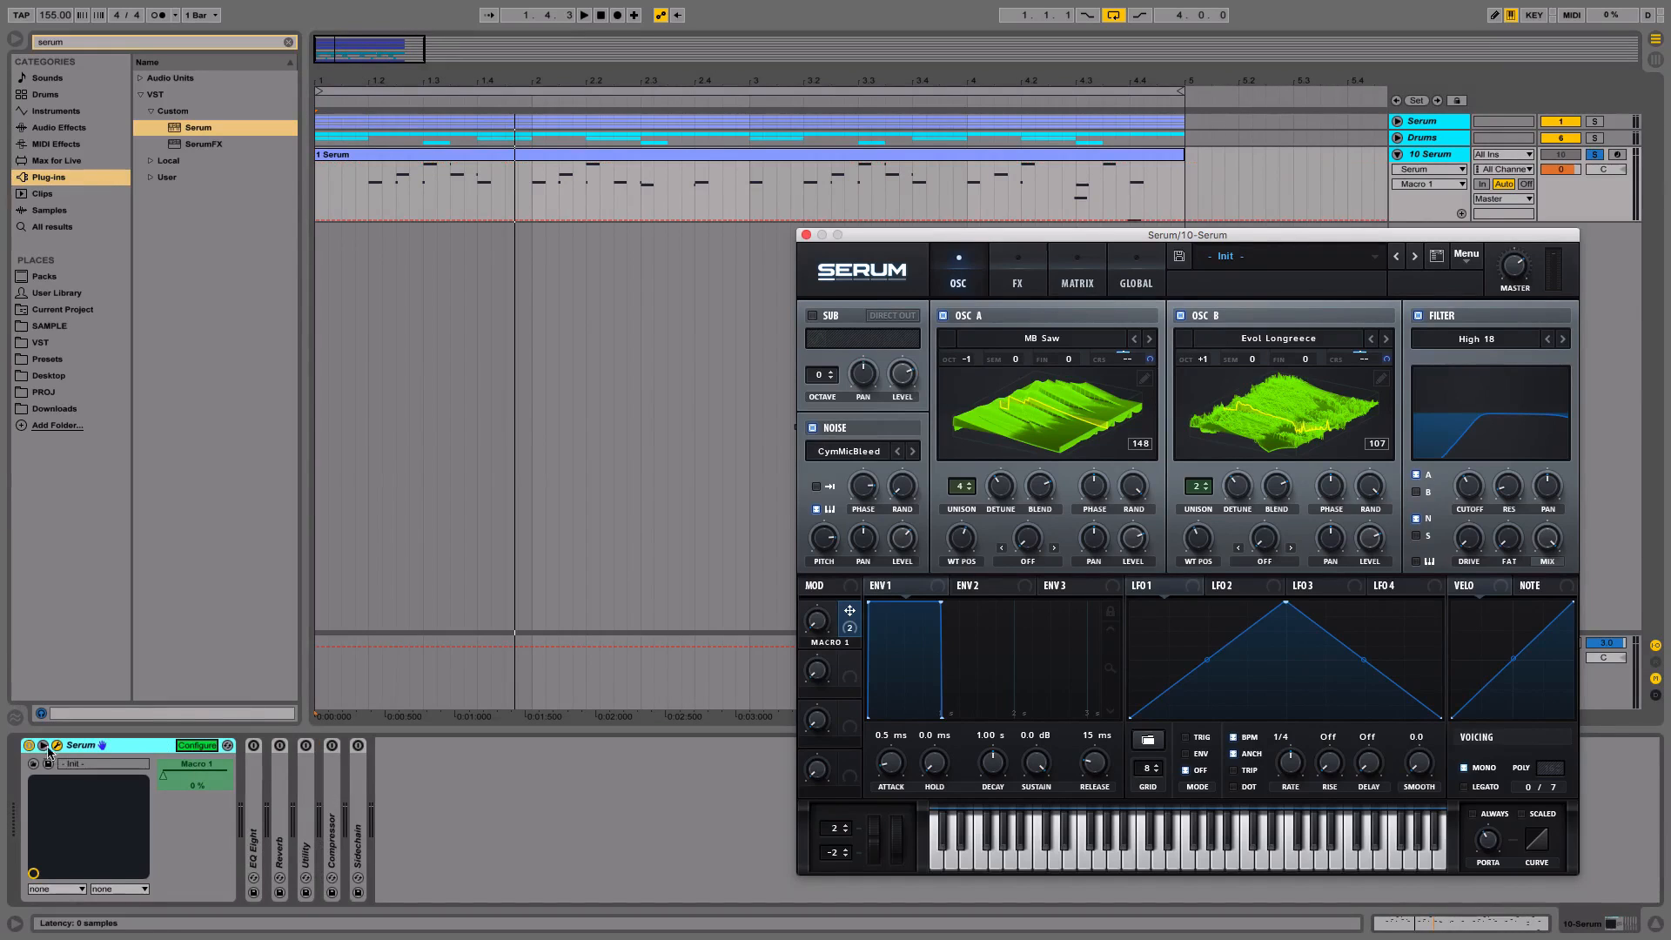
click(157, 747)
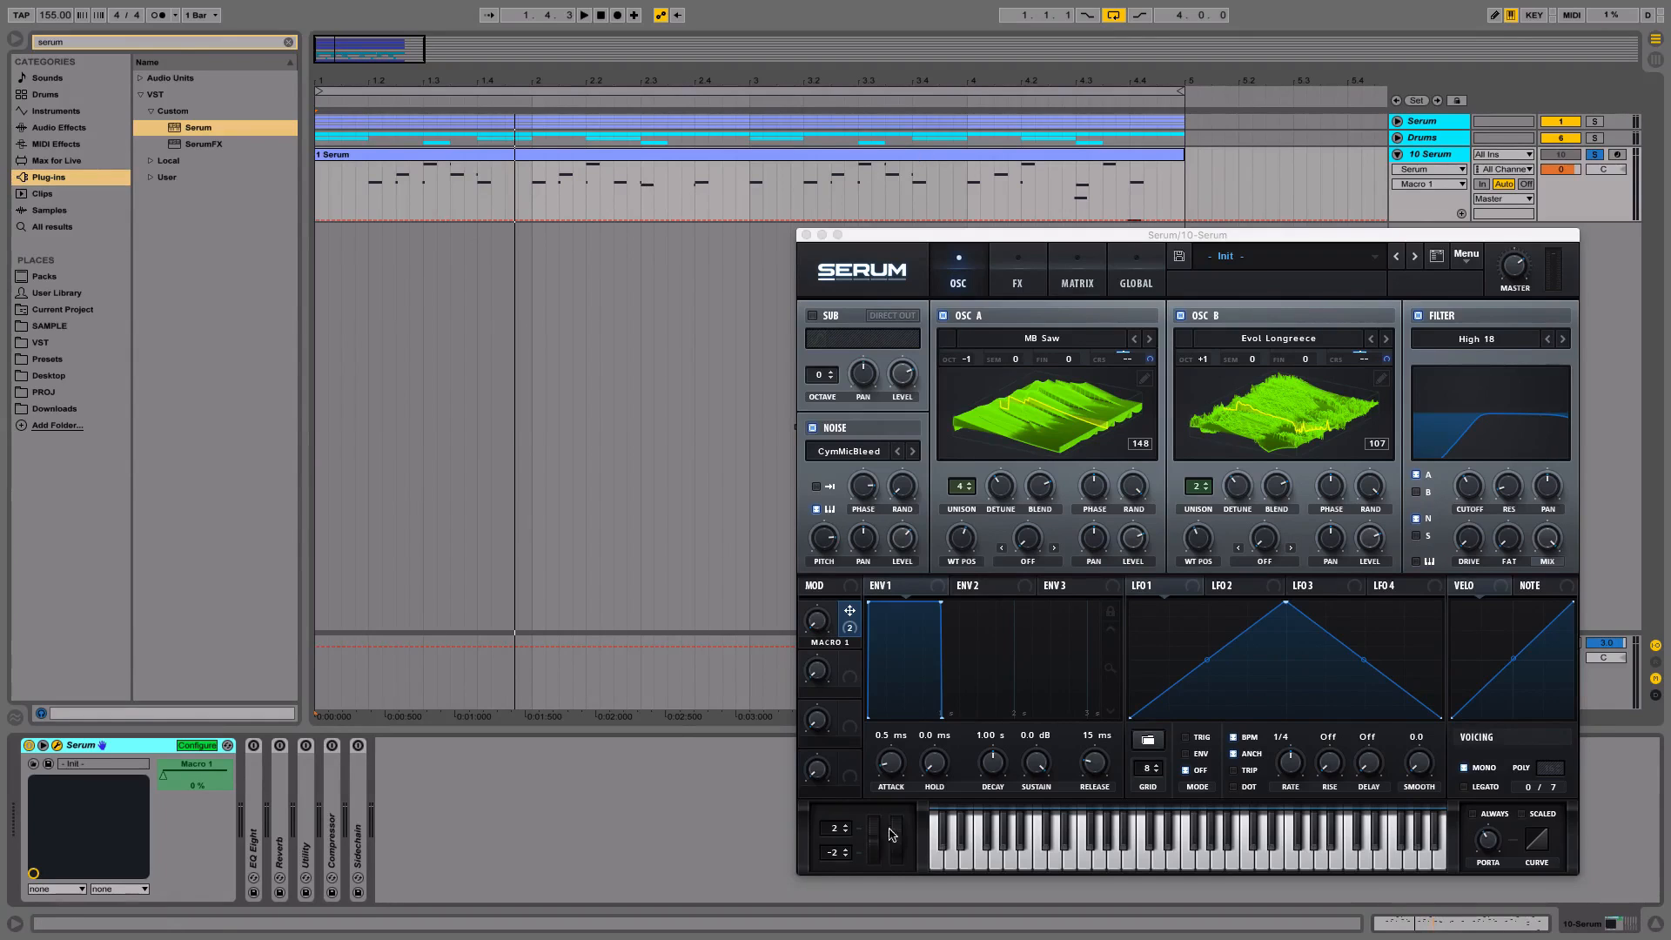
click(888, 764)
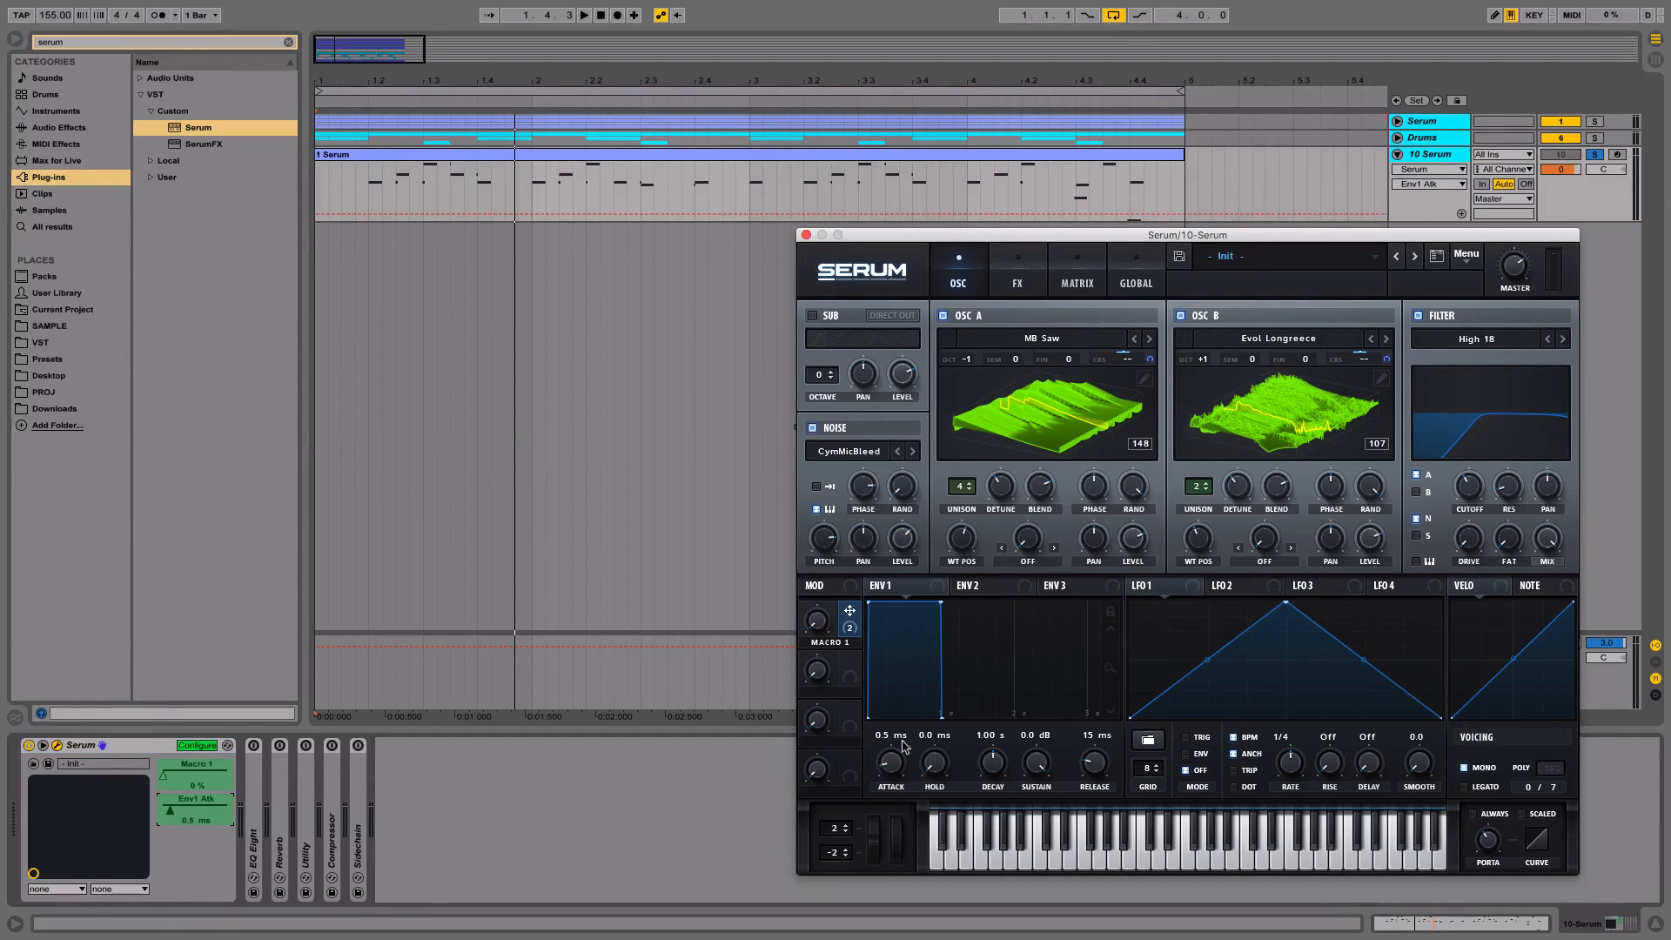
click(1092, 765)
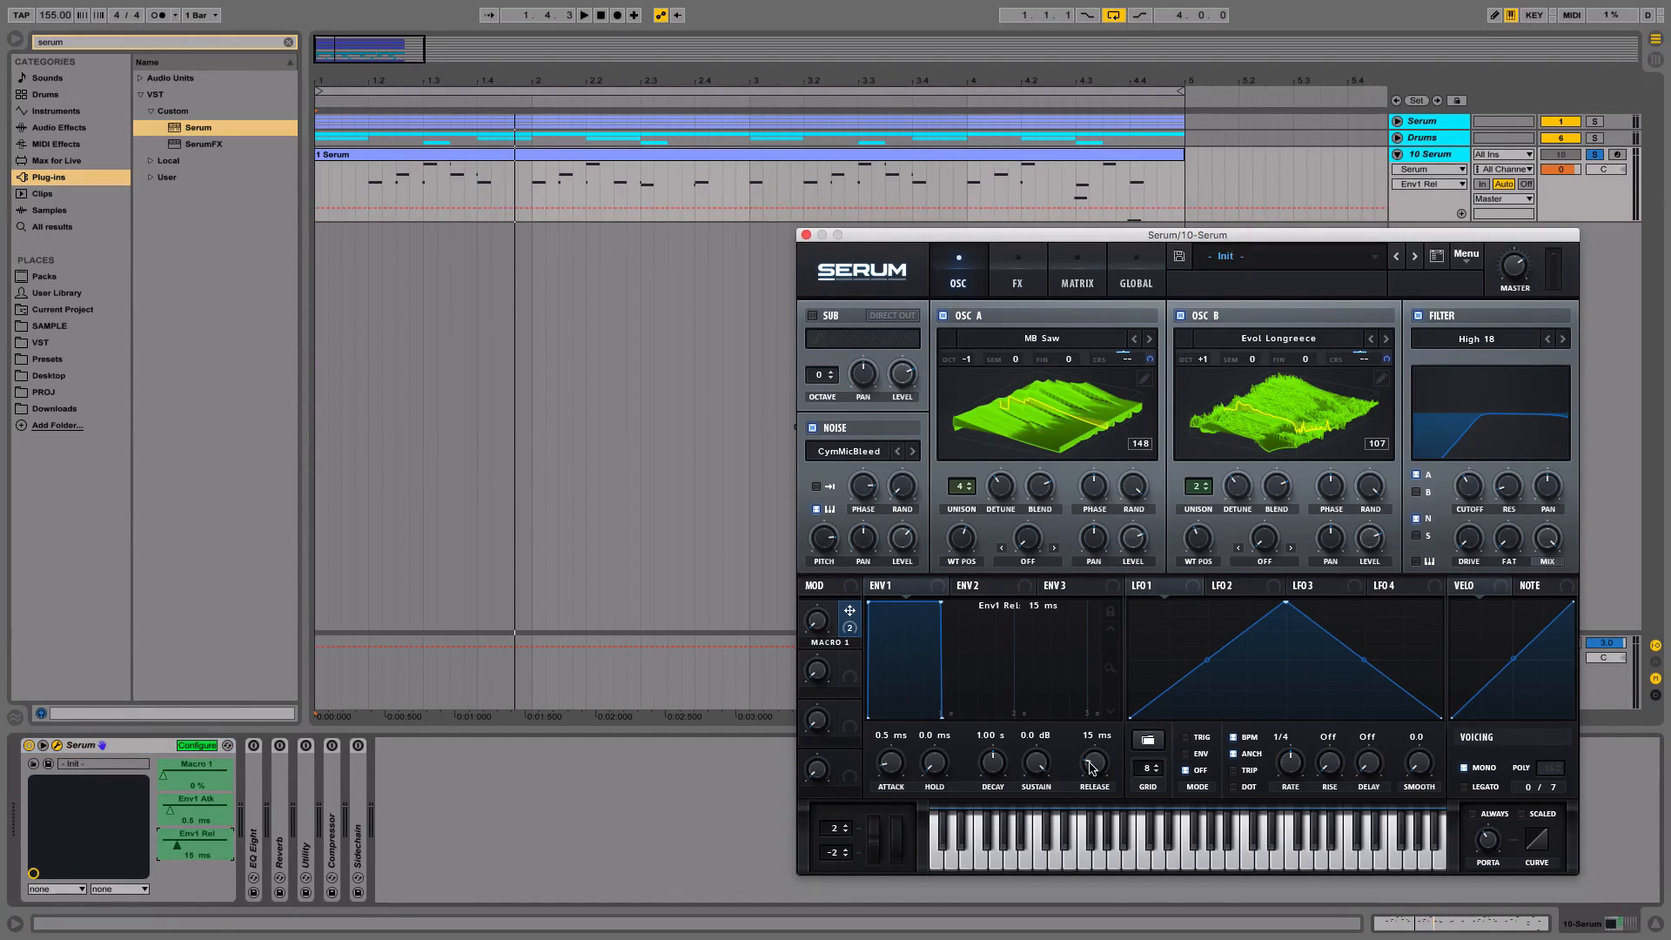
click(806, 235)
click(198, 746)
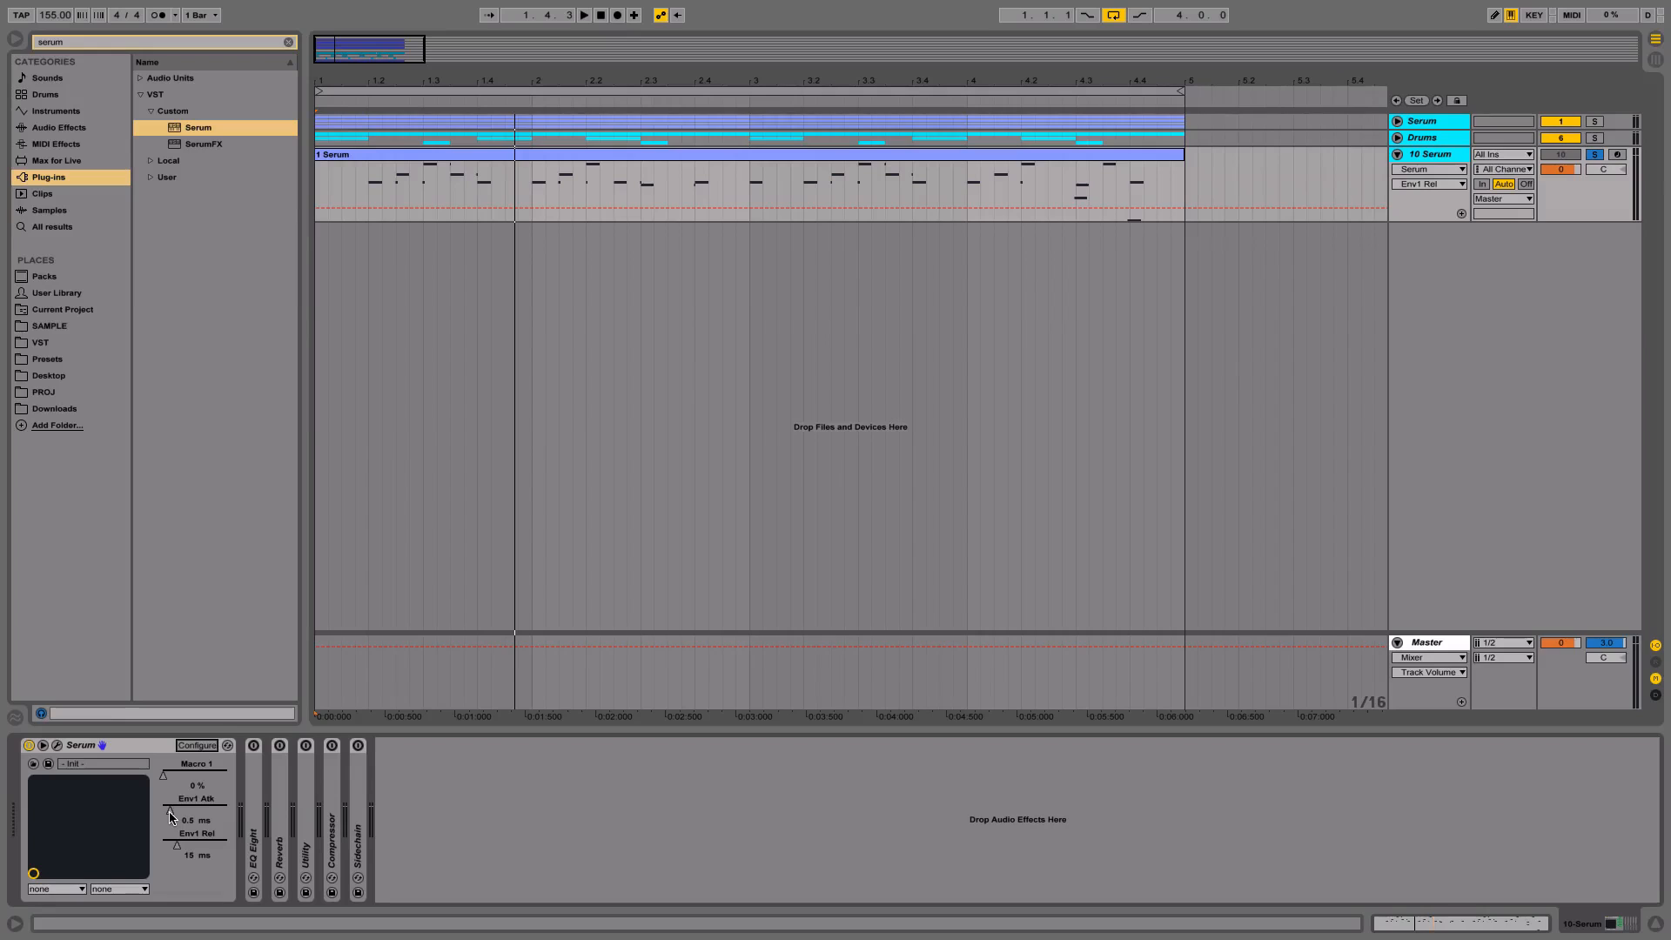
Automate the Env 1 attack on the 10 Serum track, raising it slightly between 2.1.1 and 2.3.1
click(170, 815)
click(491, 197)
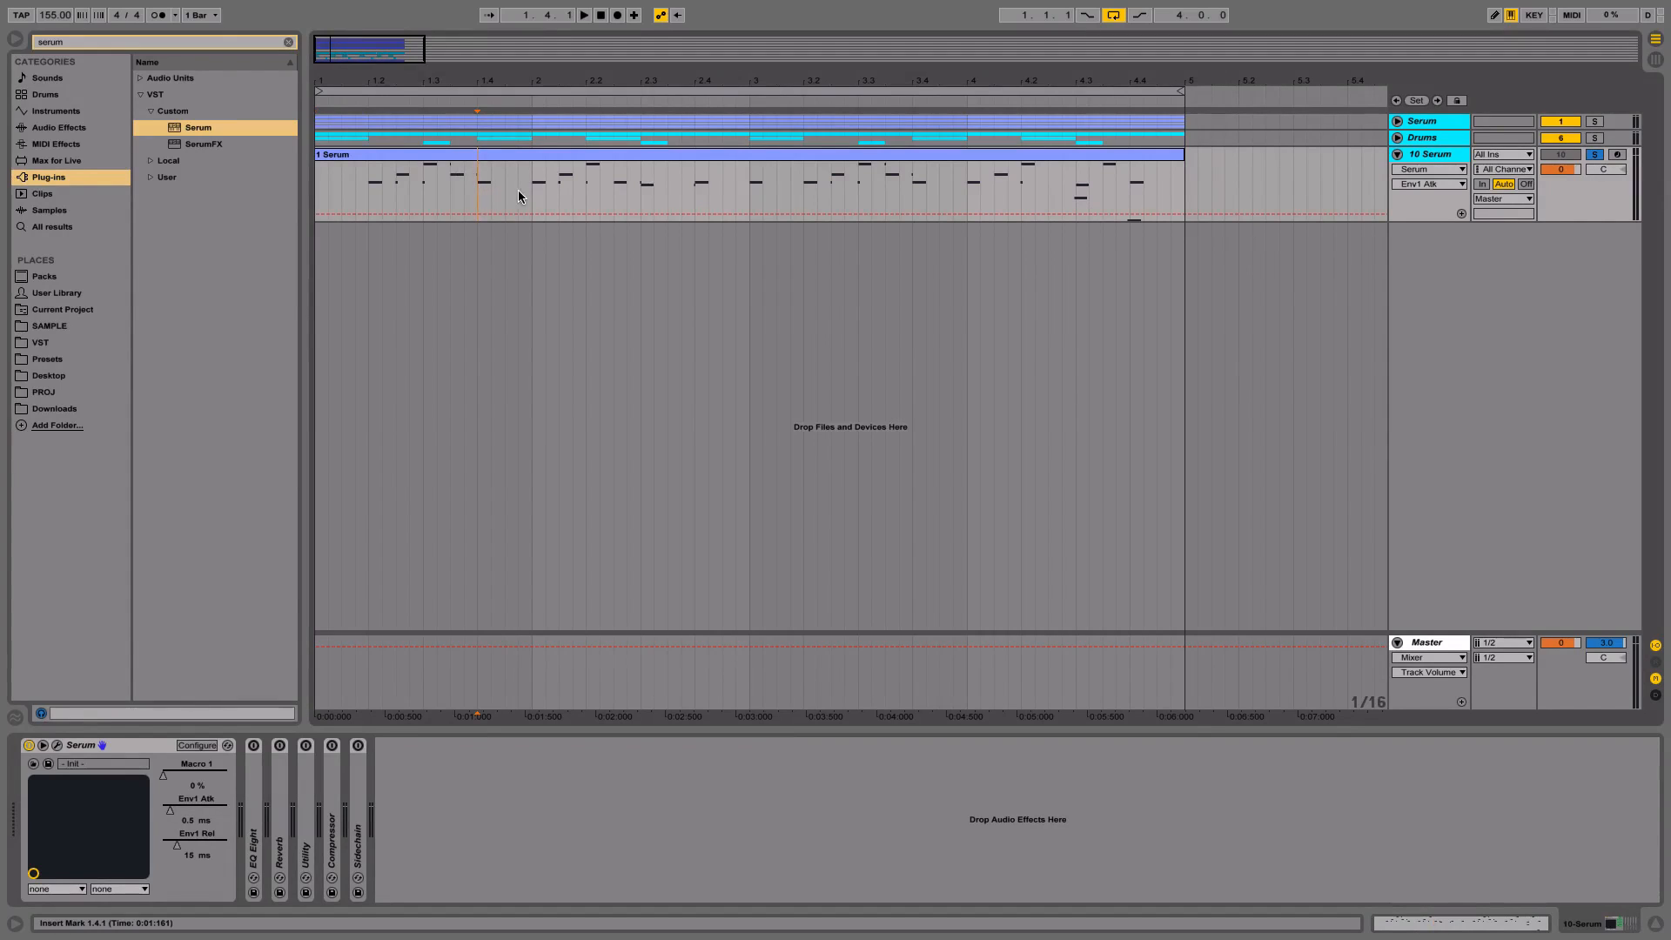
shift+click(639, 197)
click(534, 213)
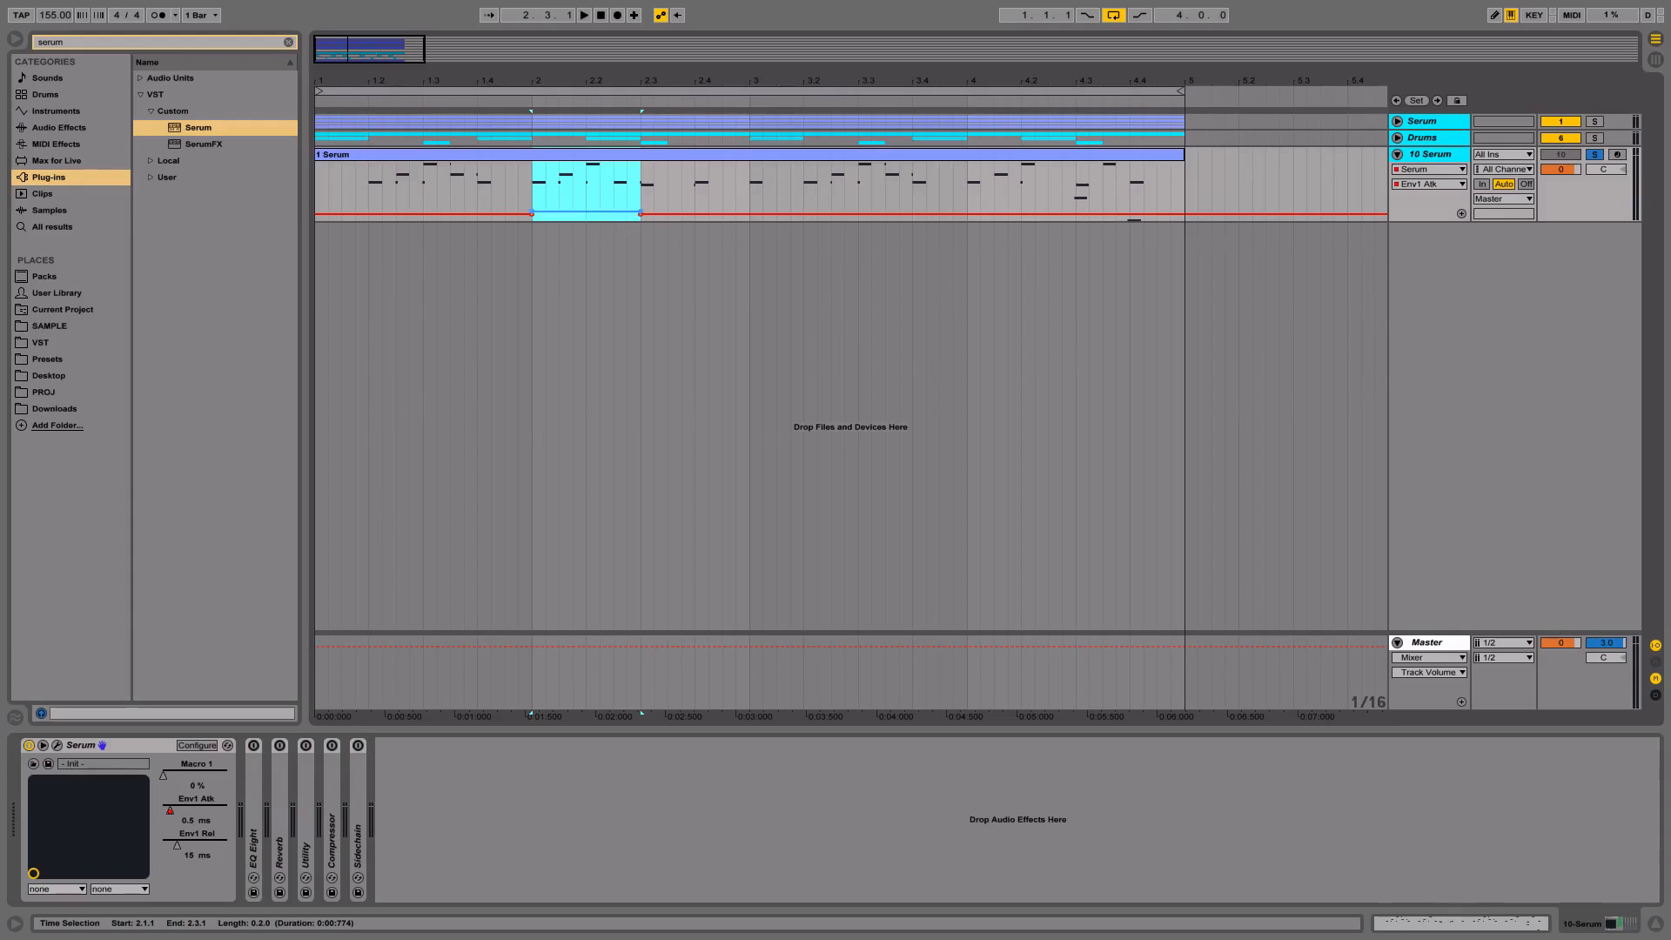
click(321, 197)
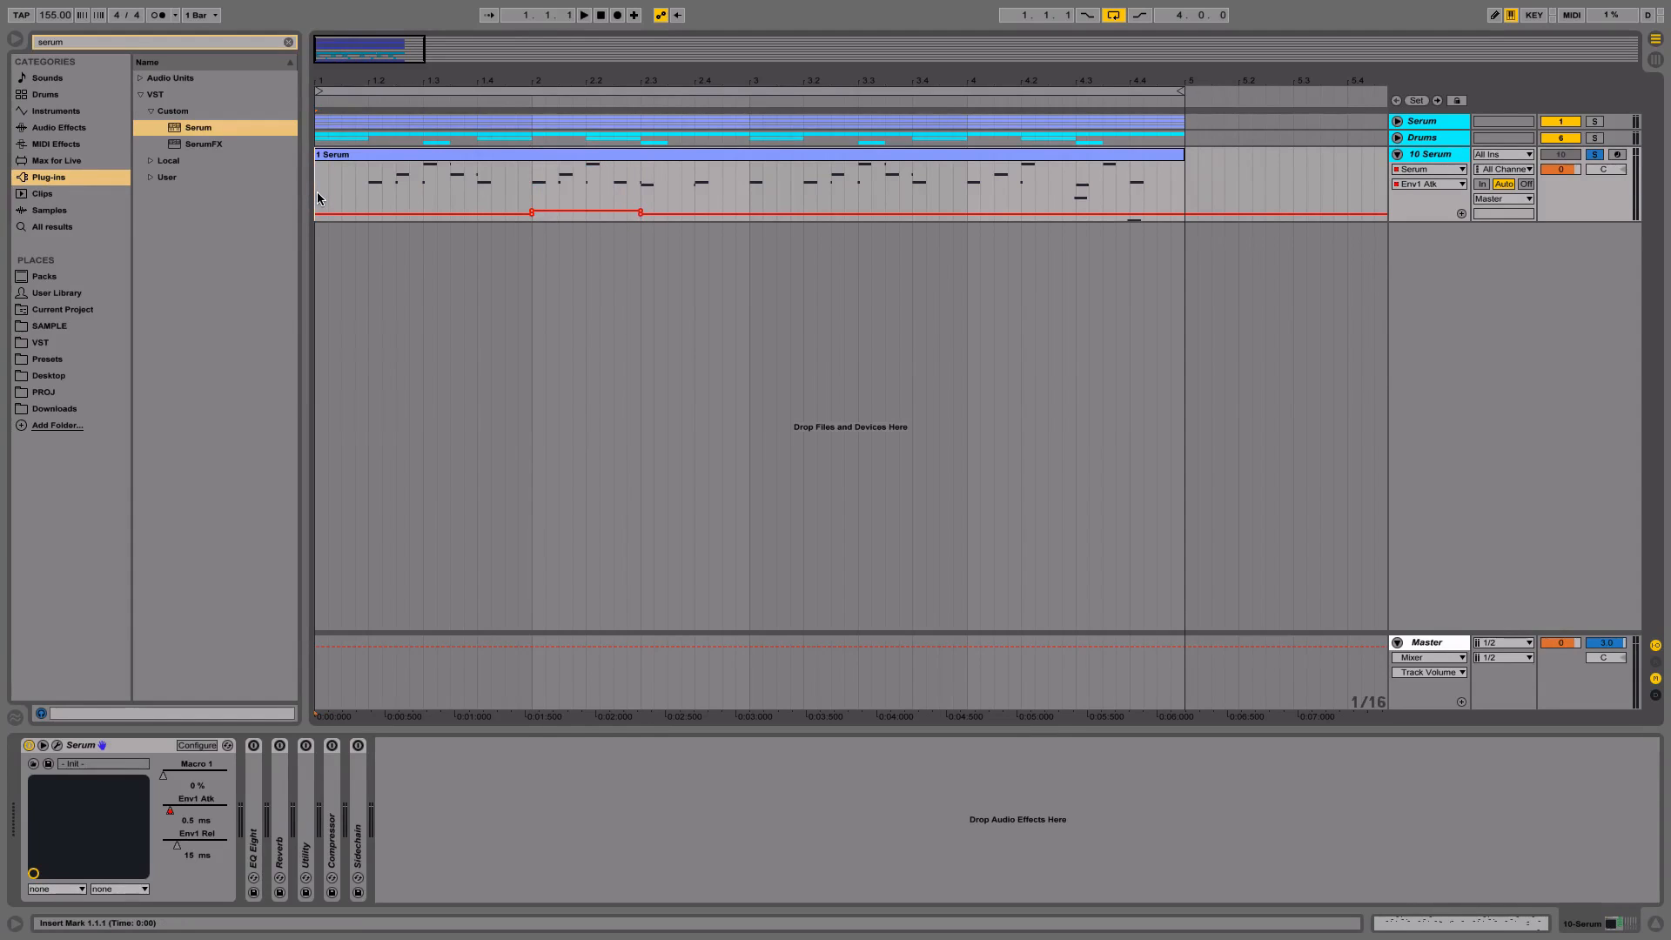
Automate the Env 1 release to ramp up and back down between 2.1.1 and 2.3.3
click(177, 846)
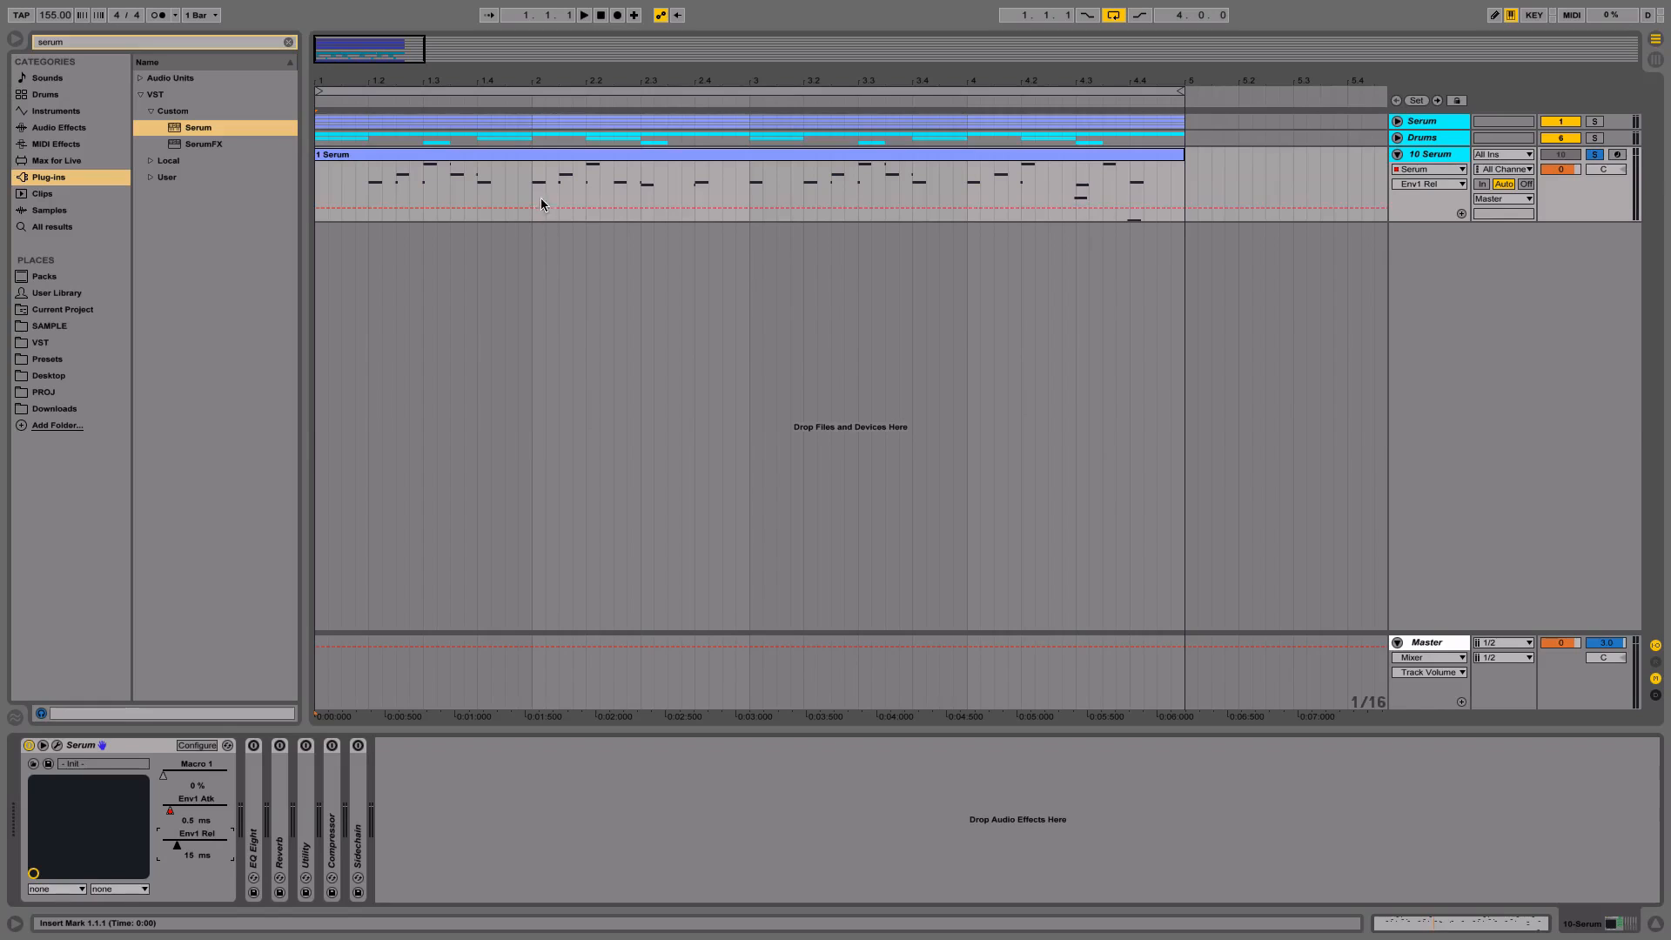
drag(534, 187, 623, 197)
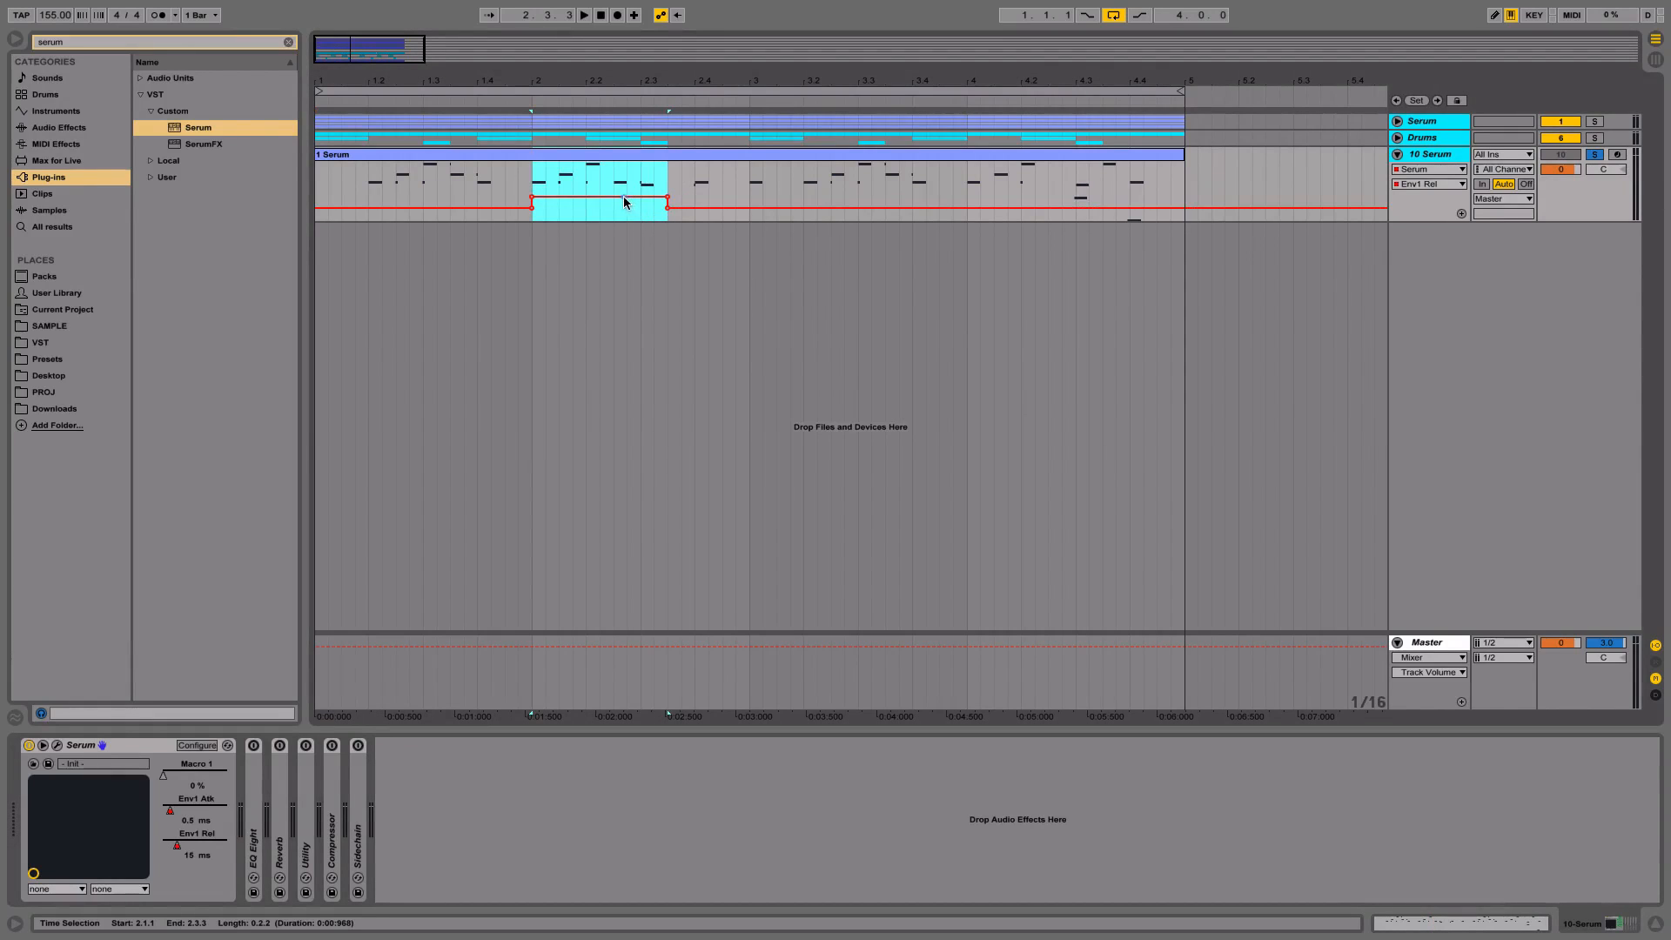
click(531, 196)
click(668, 196)
click(529, 182)
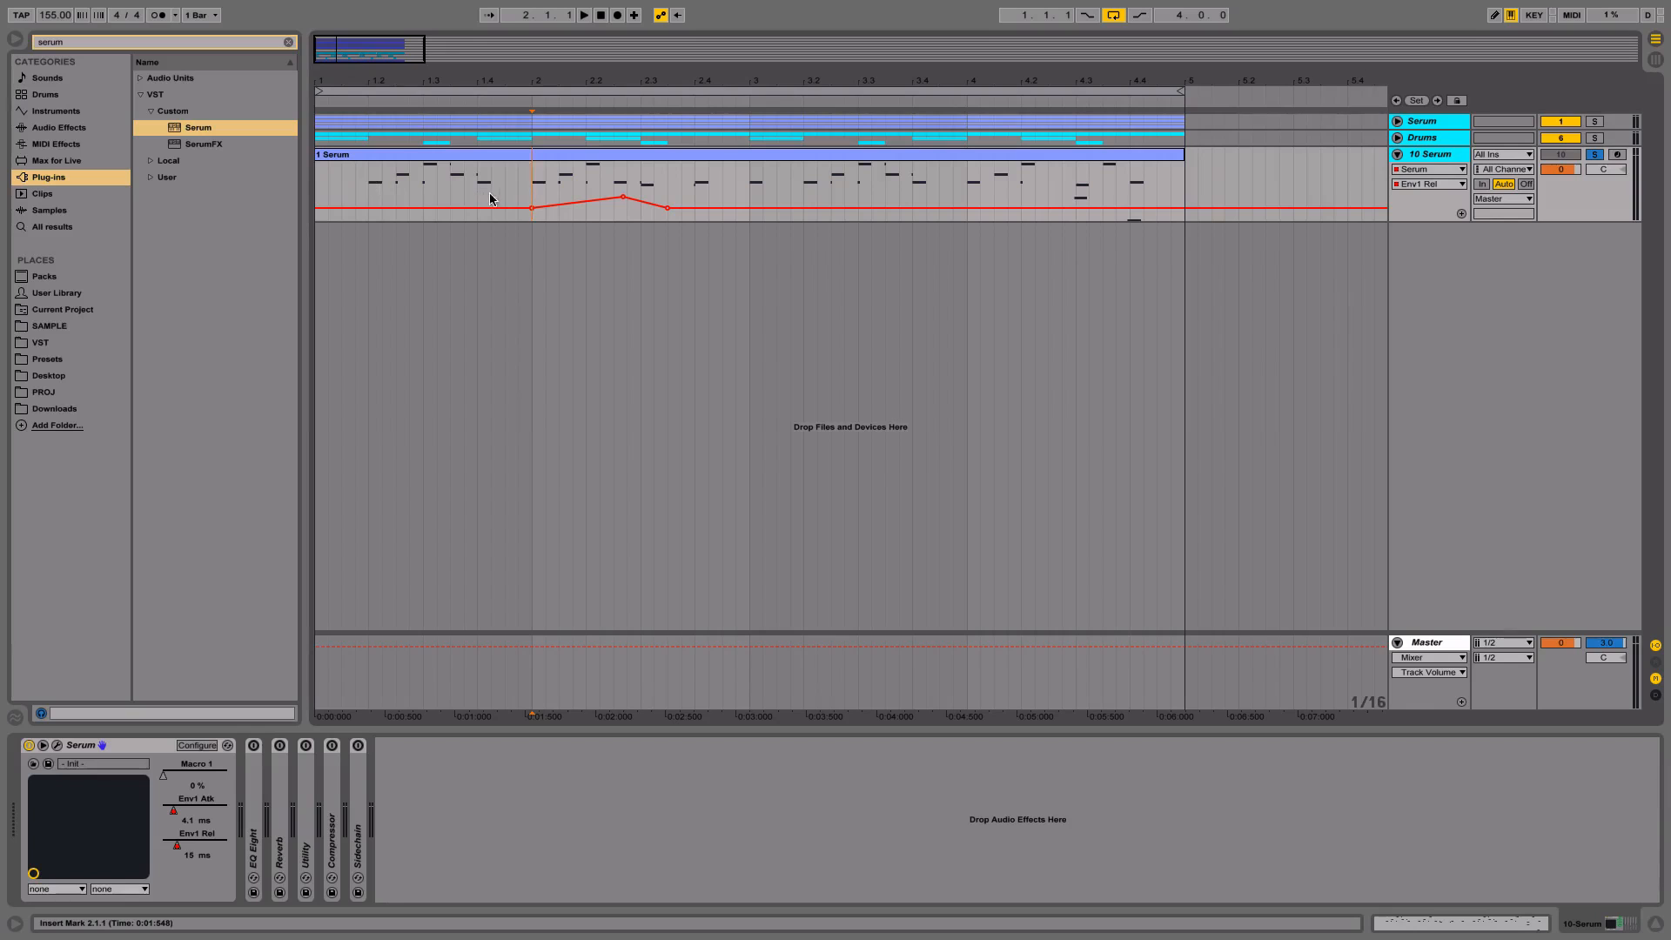
Set oscillator B's octave to +2 and play the clip from the start to audition the change
key(space)
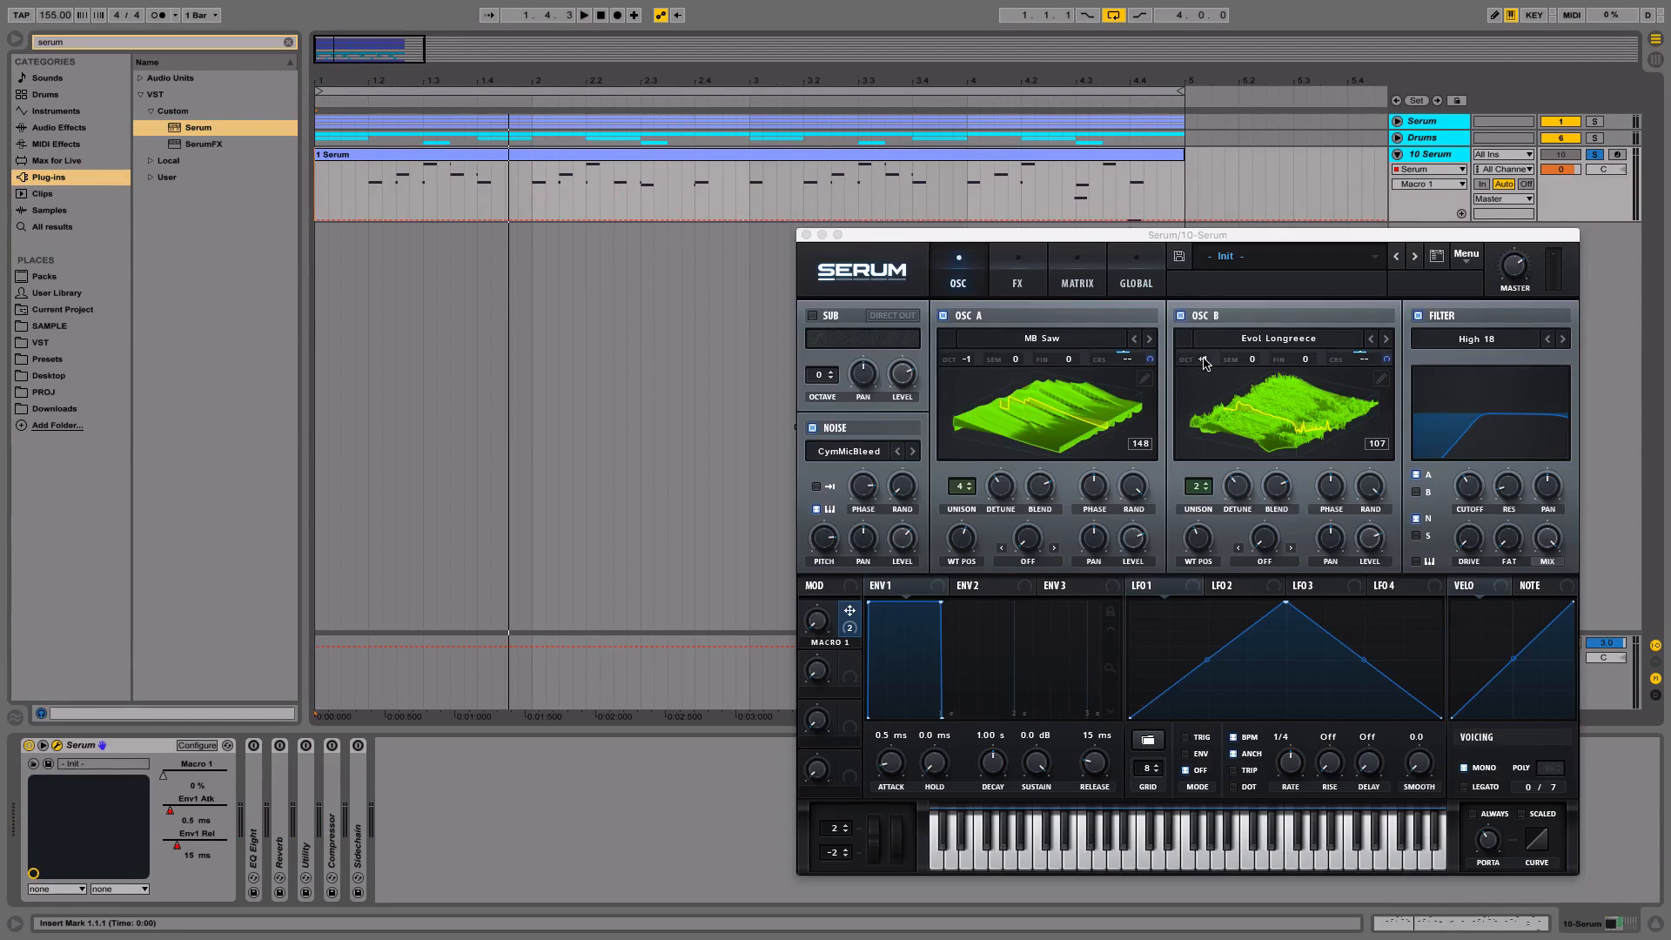
drag(1202, 364, 1202, 342)
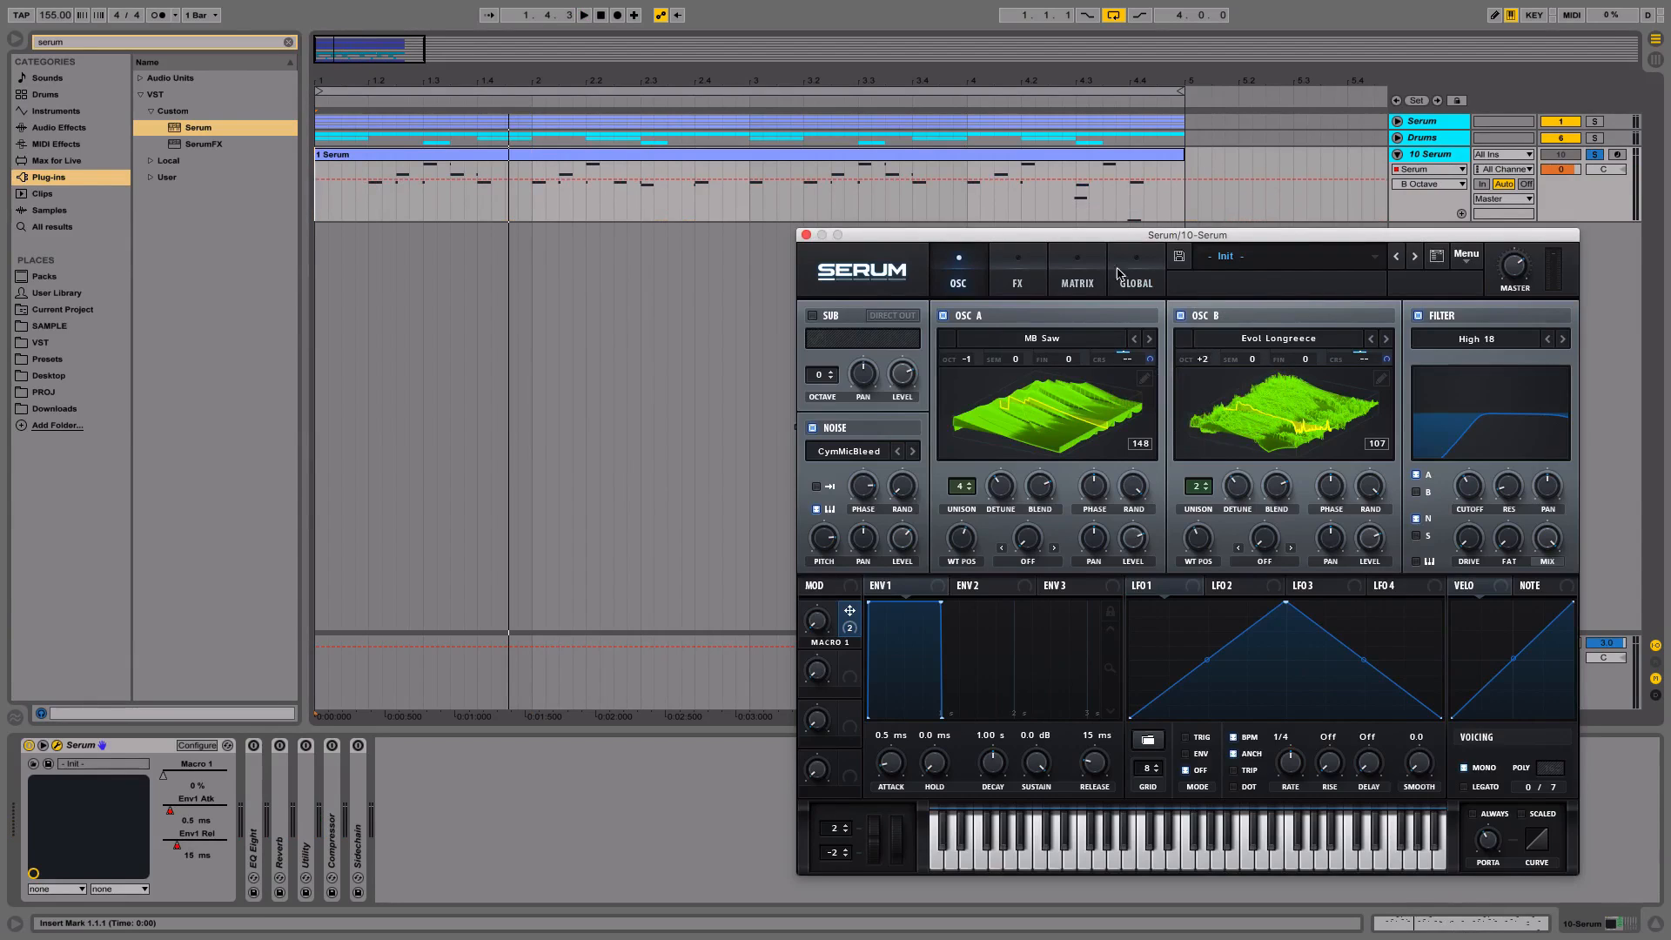
click(807, 235)
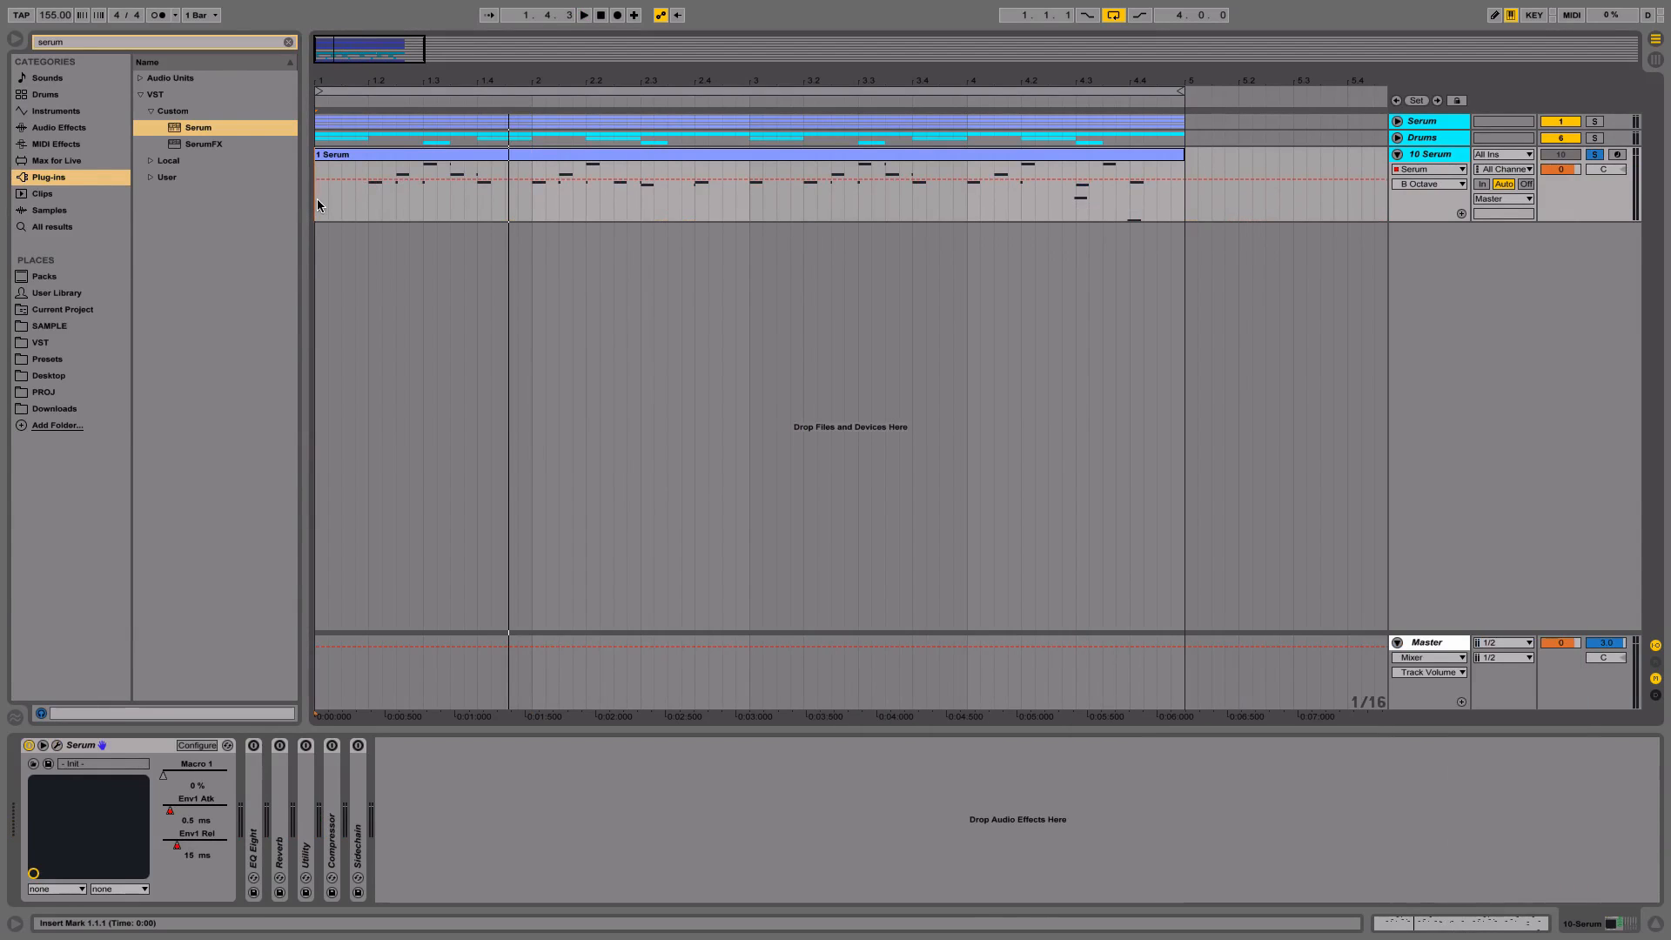
key(space)
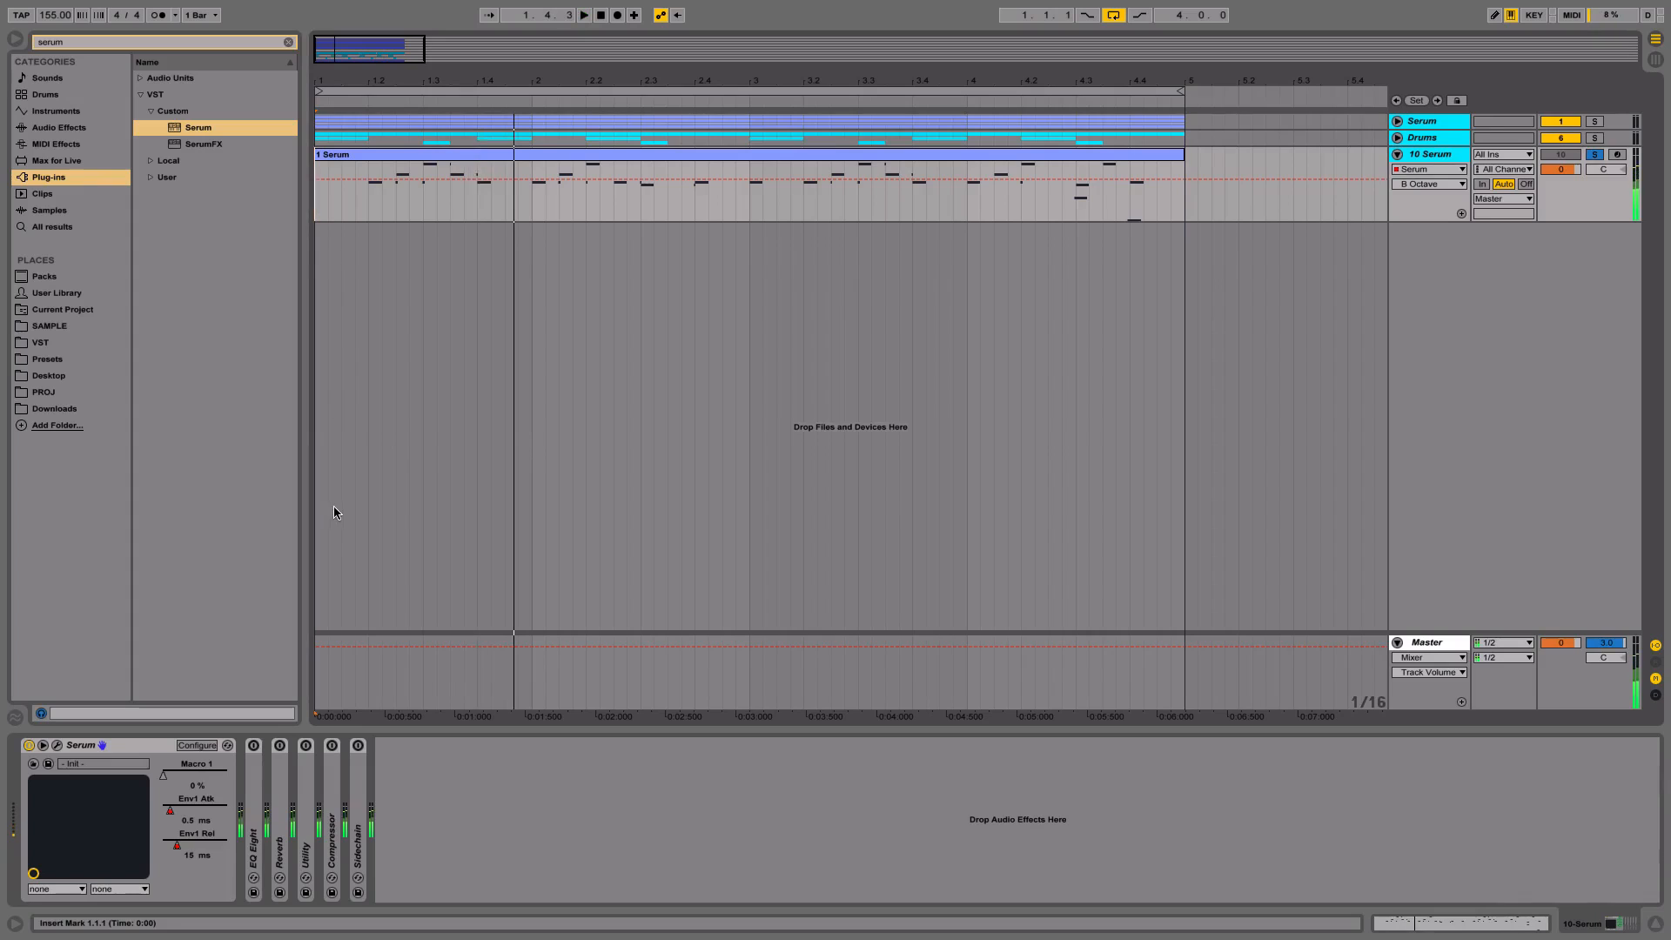
Automate Macro 1 with a small triangular peak between 2.4.1 and 2.4.3
click(167, 773)
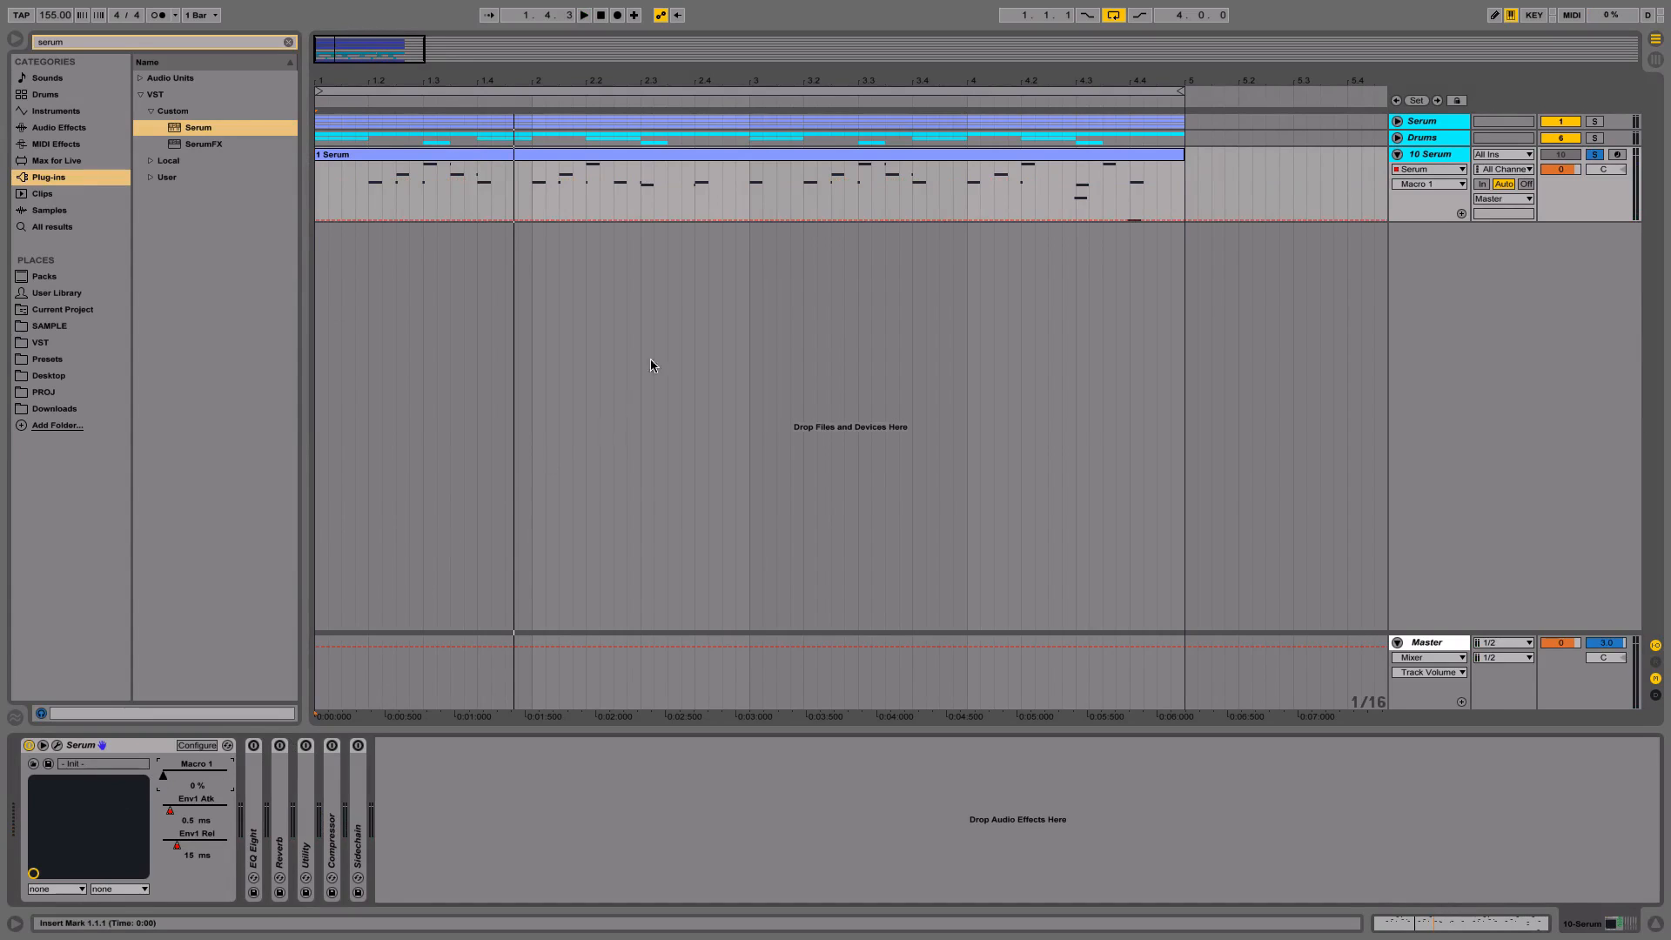
drag(724, 202, 695, 202)
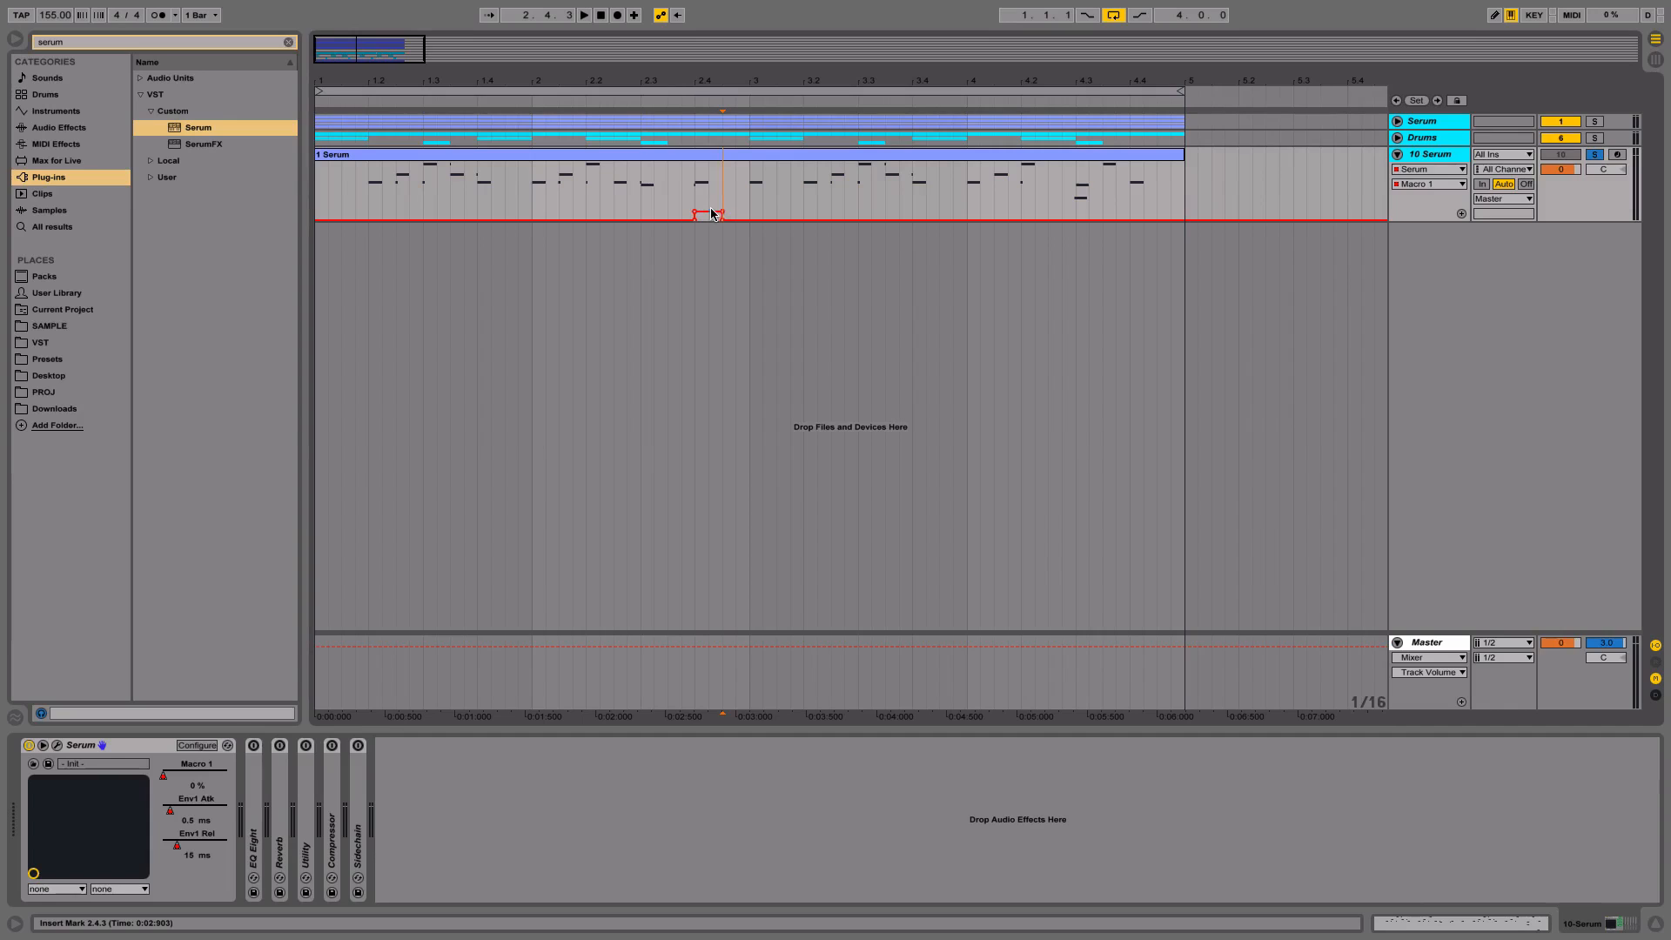
drag(719, 211, 723, 219)
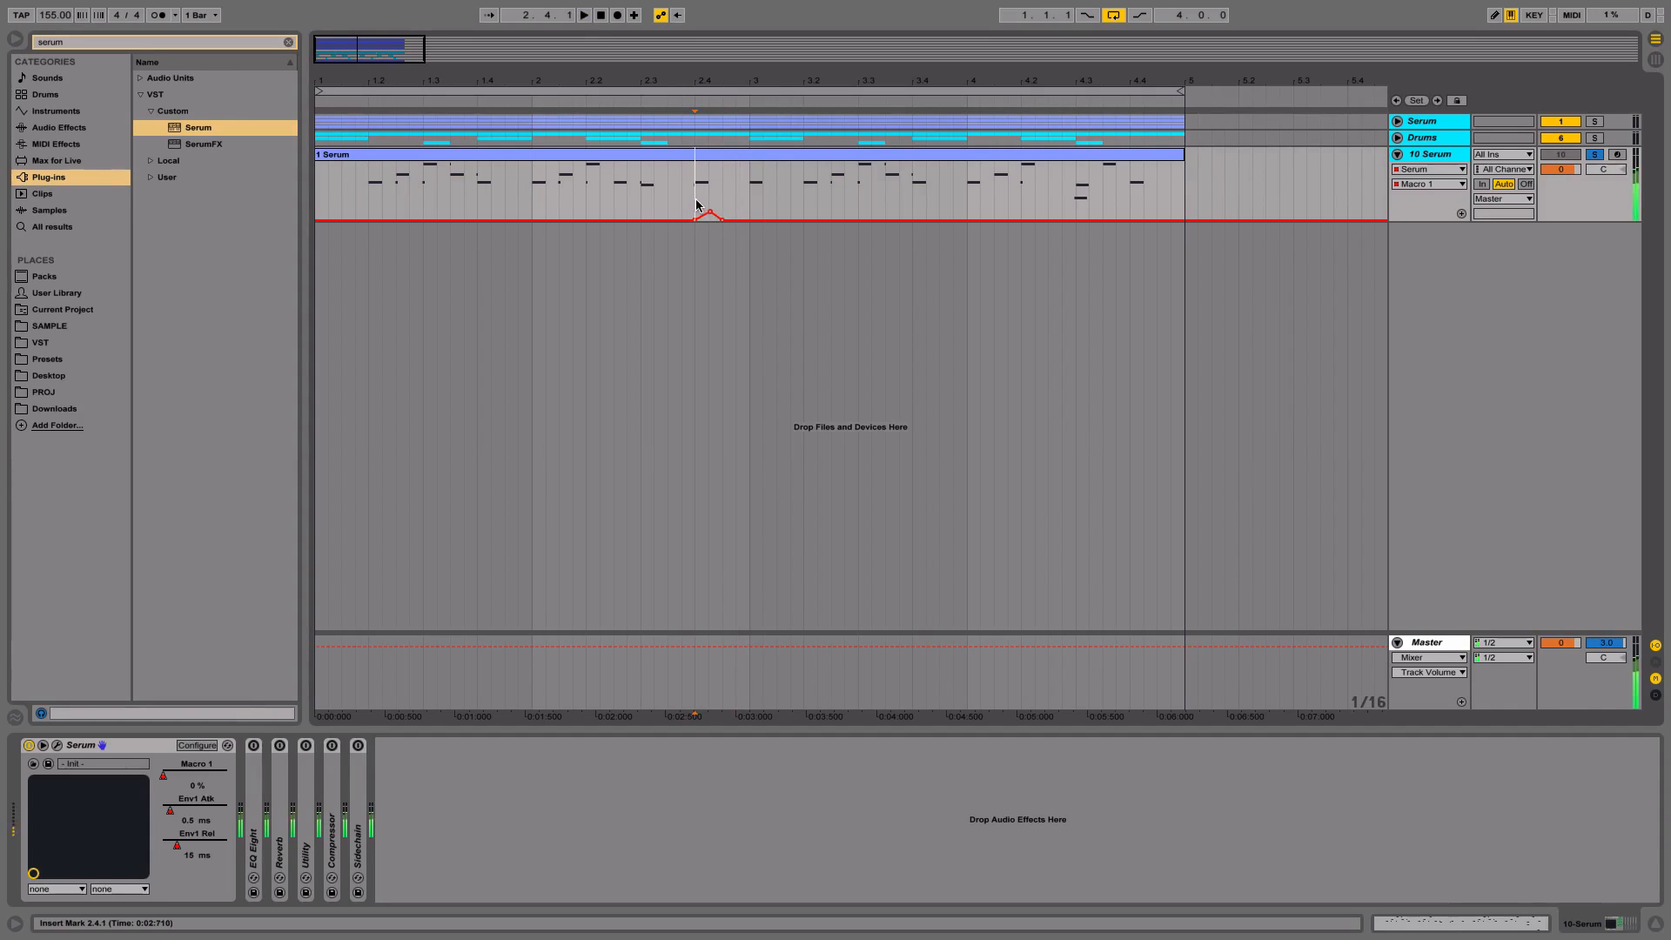
Audition the Macro 1 pitch bend around 2.4.1, and return the insert marker to the clip's start
click(694, 209)
key(space)
key(space)
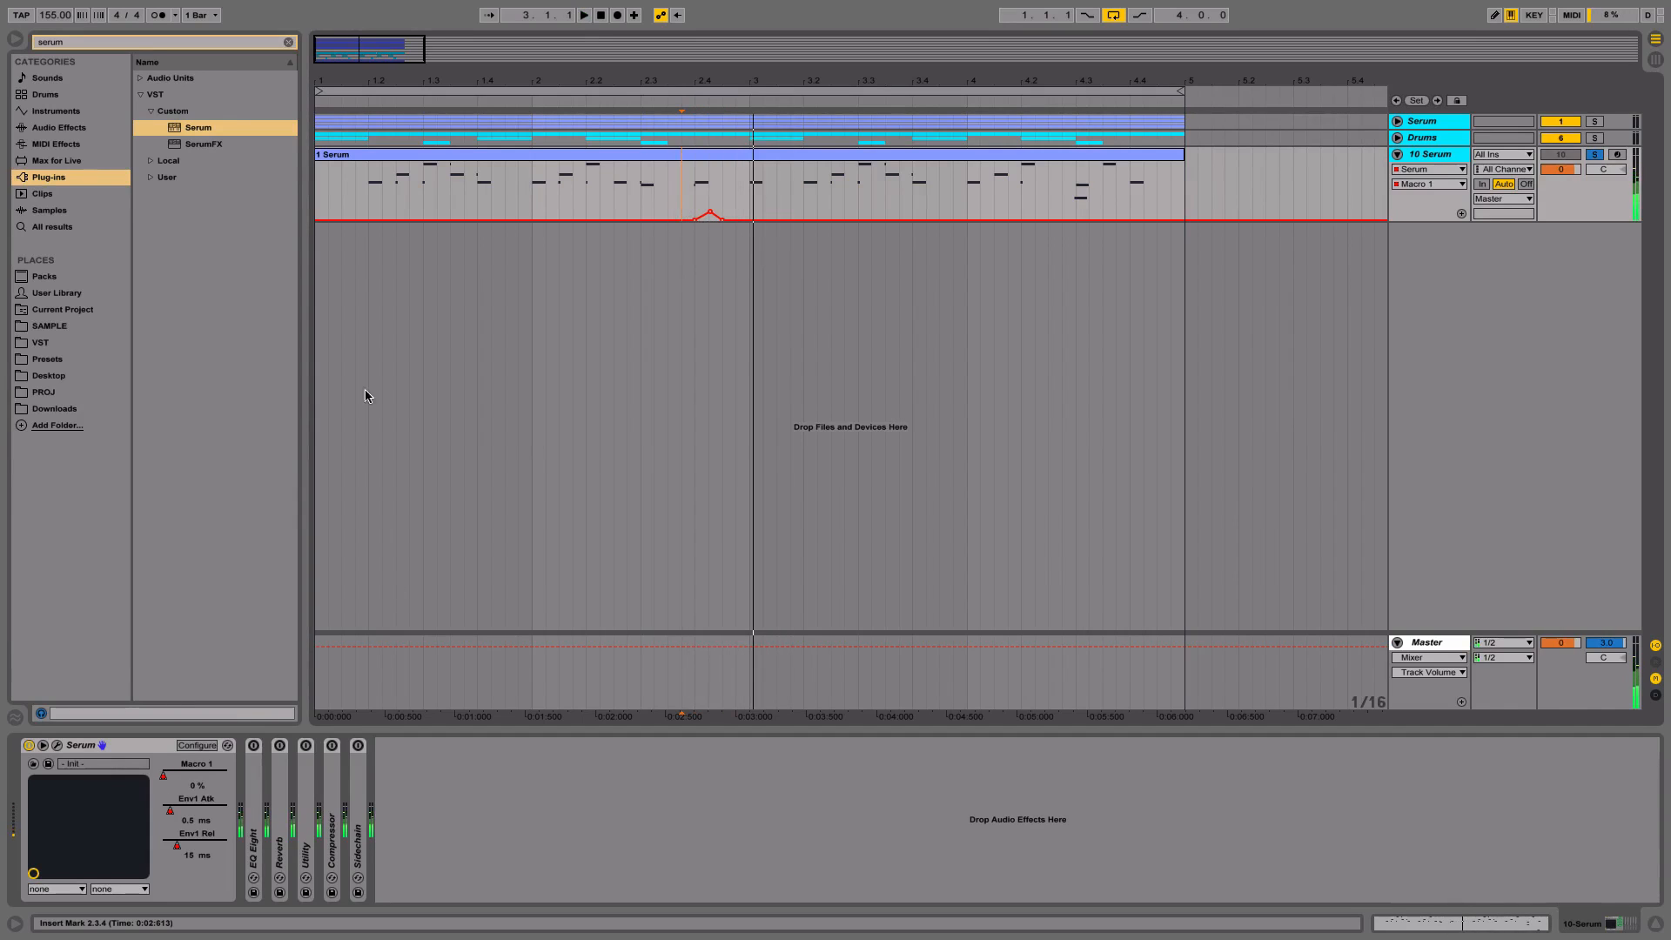
click(317, 206)
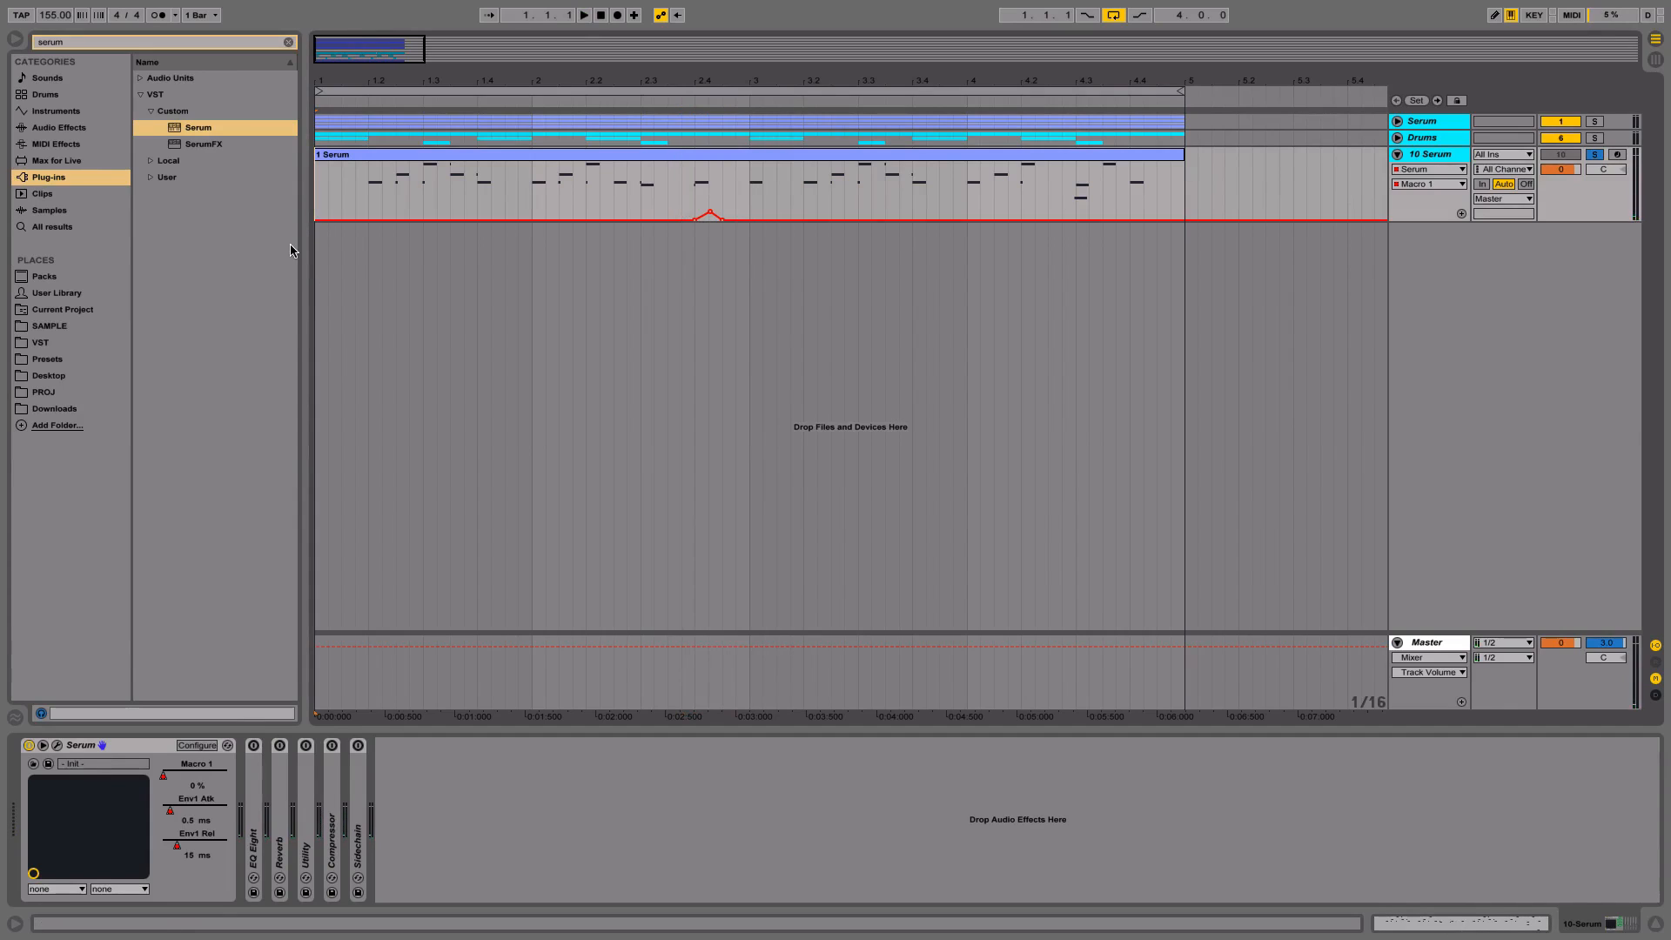
Open Serum's effects rack on the lead track and enable Chorus, Delay, Compressor and Reverb
click(56, 745)
drag(899, 243, 588, 220)
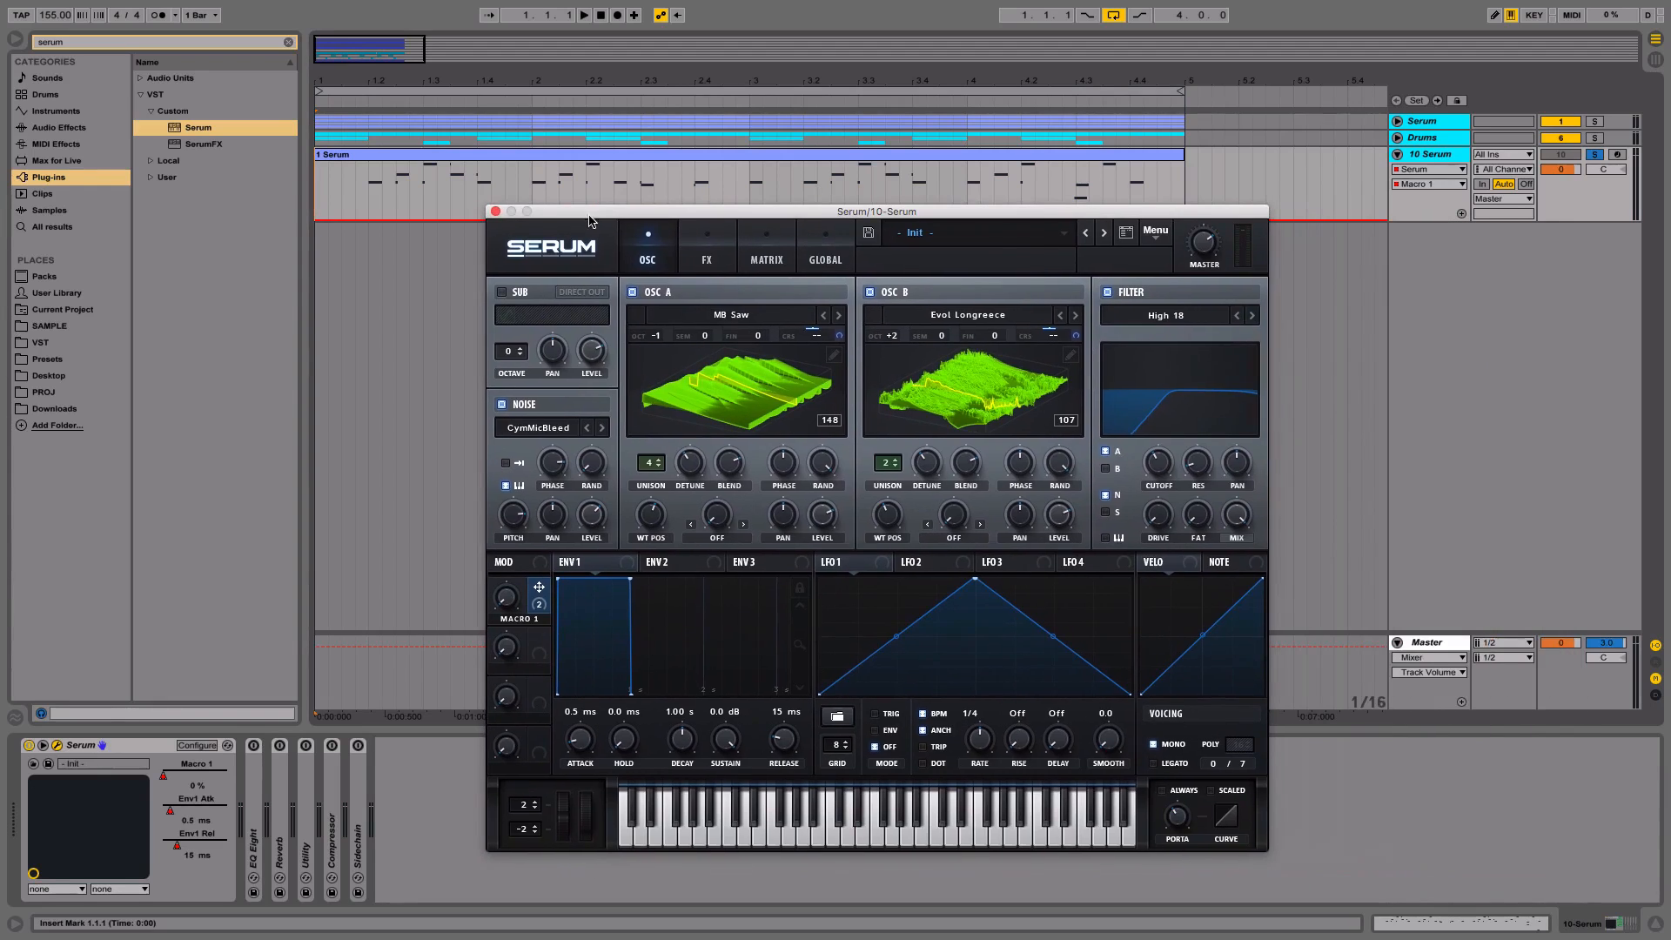
click(706, 246)
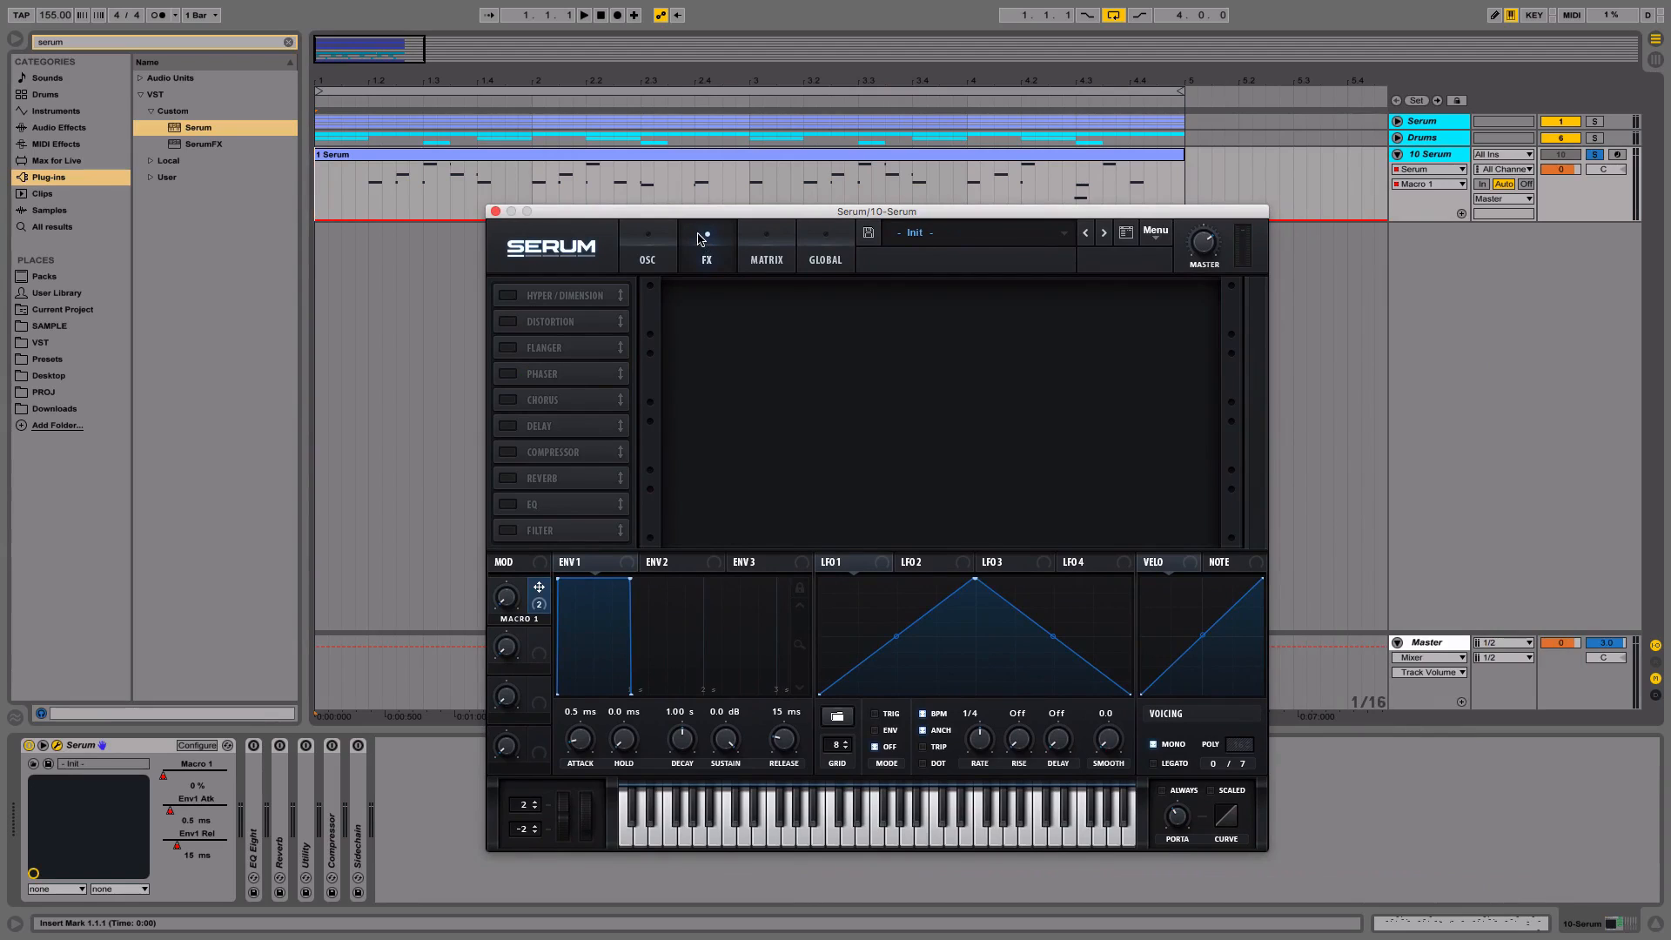
click(507, 399)
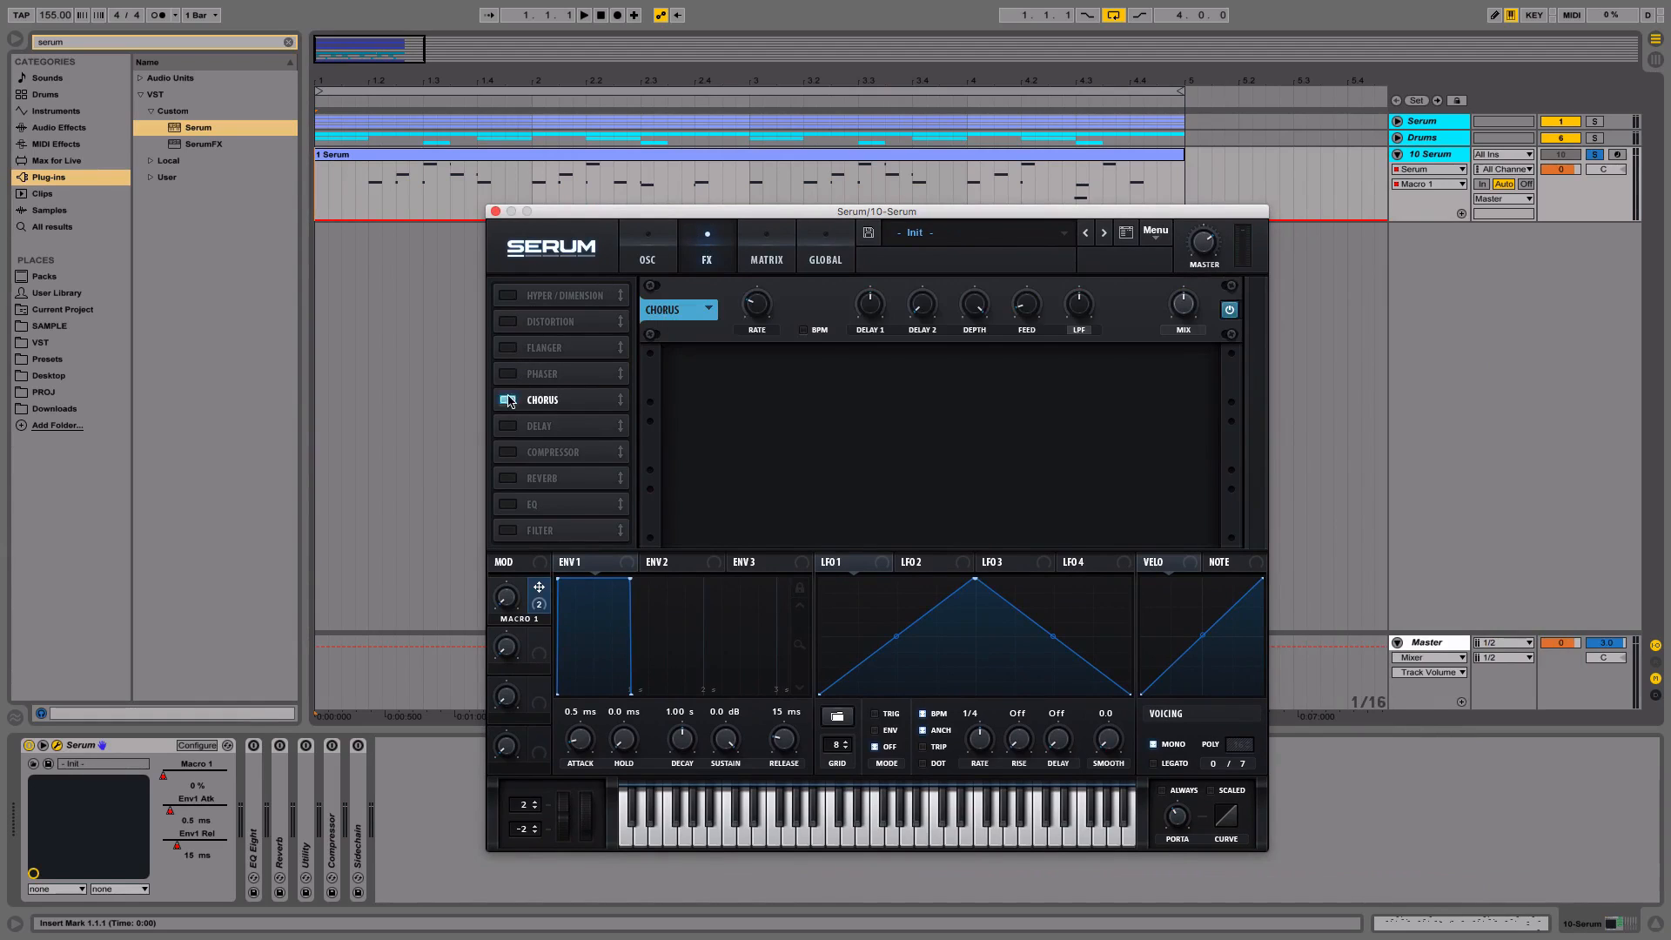
click(508, 425)
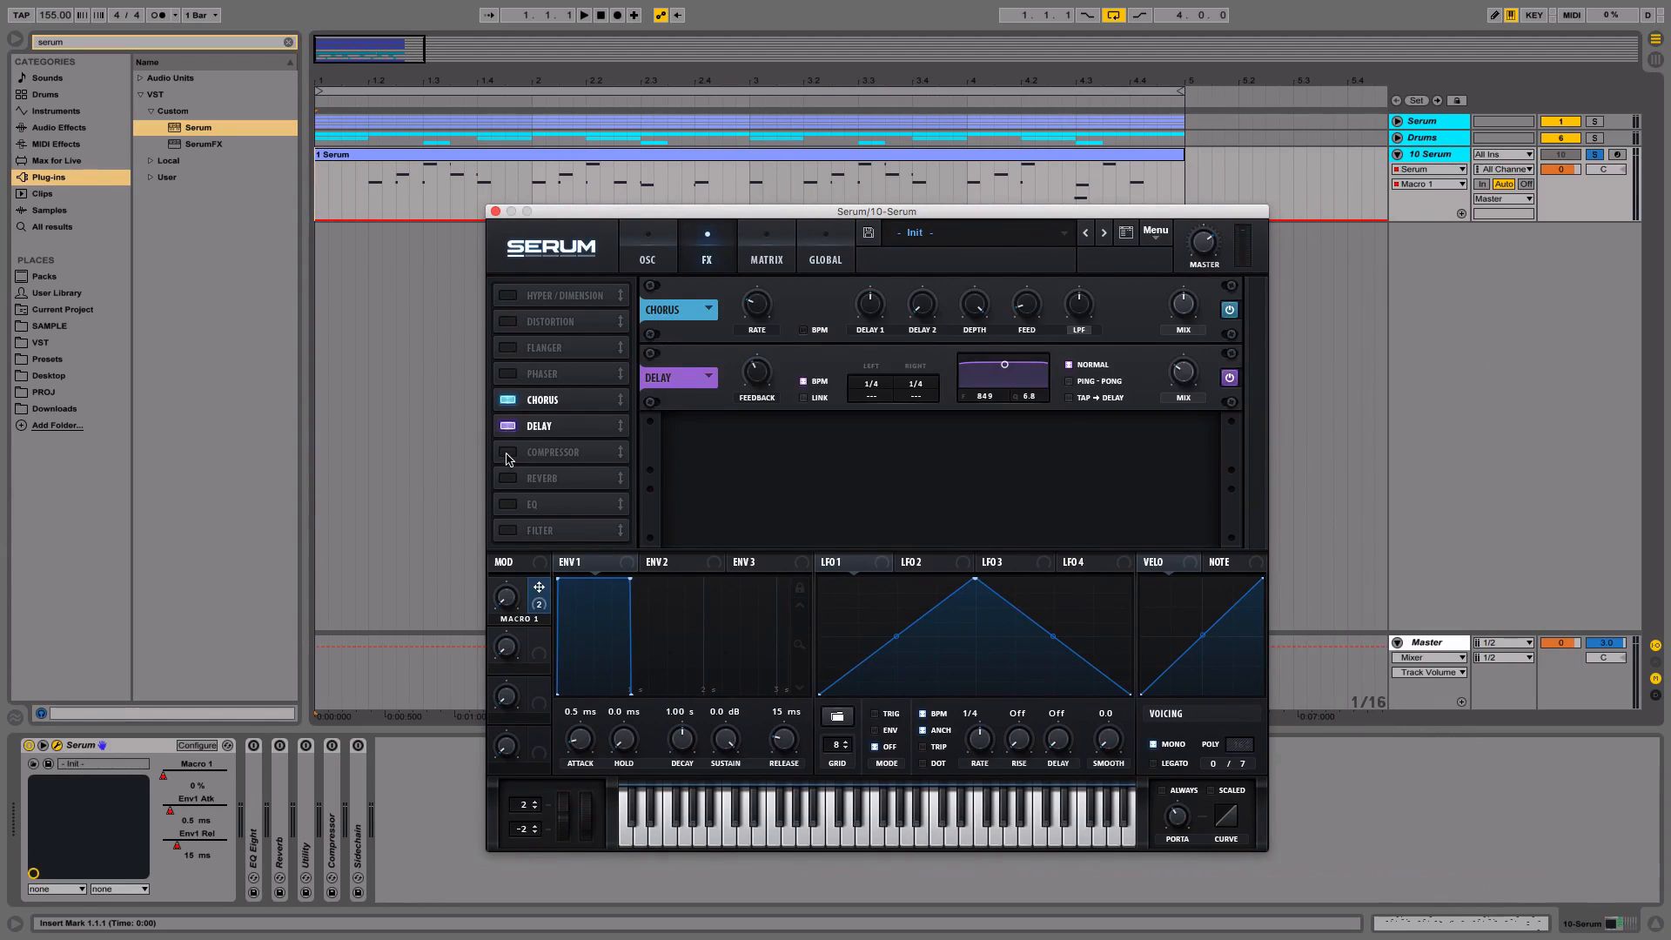
click(508, 451)
click(508, 478)
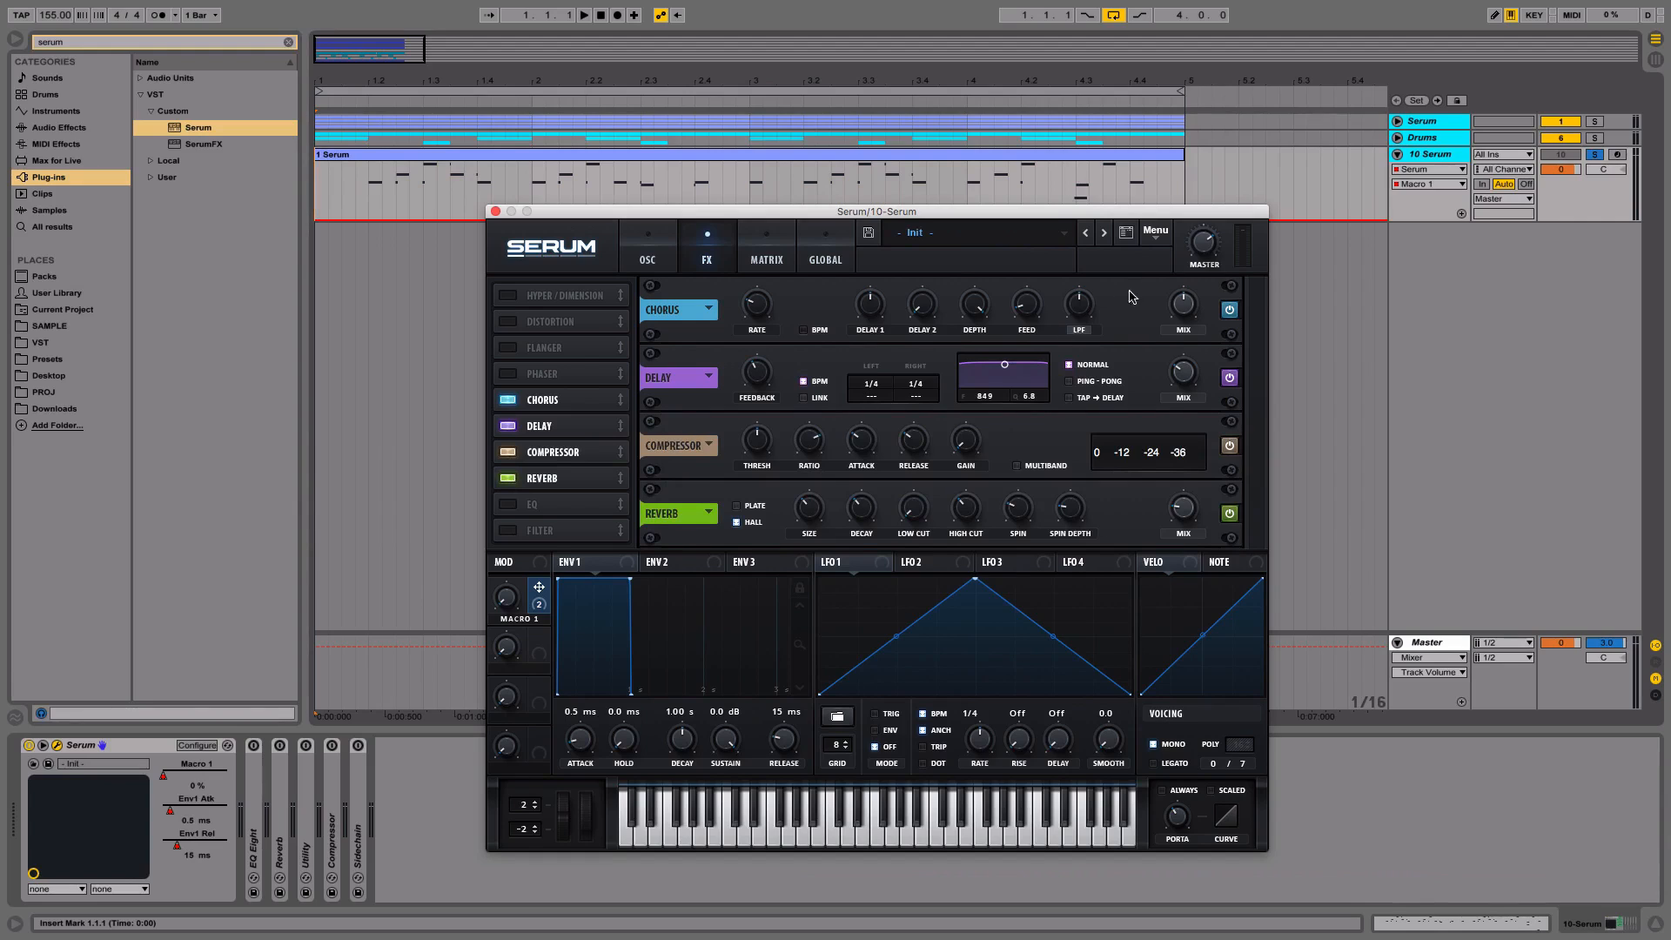
Lower the chorus mix slightly and set both the left and right delay times to 1/16
click(1184, 311)
drag(1184, 312, 1180, 325)
drag(873, 390, 933, 426)
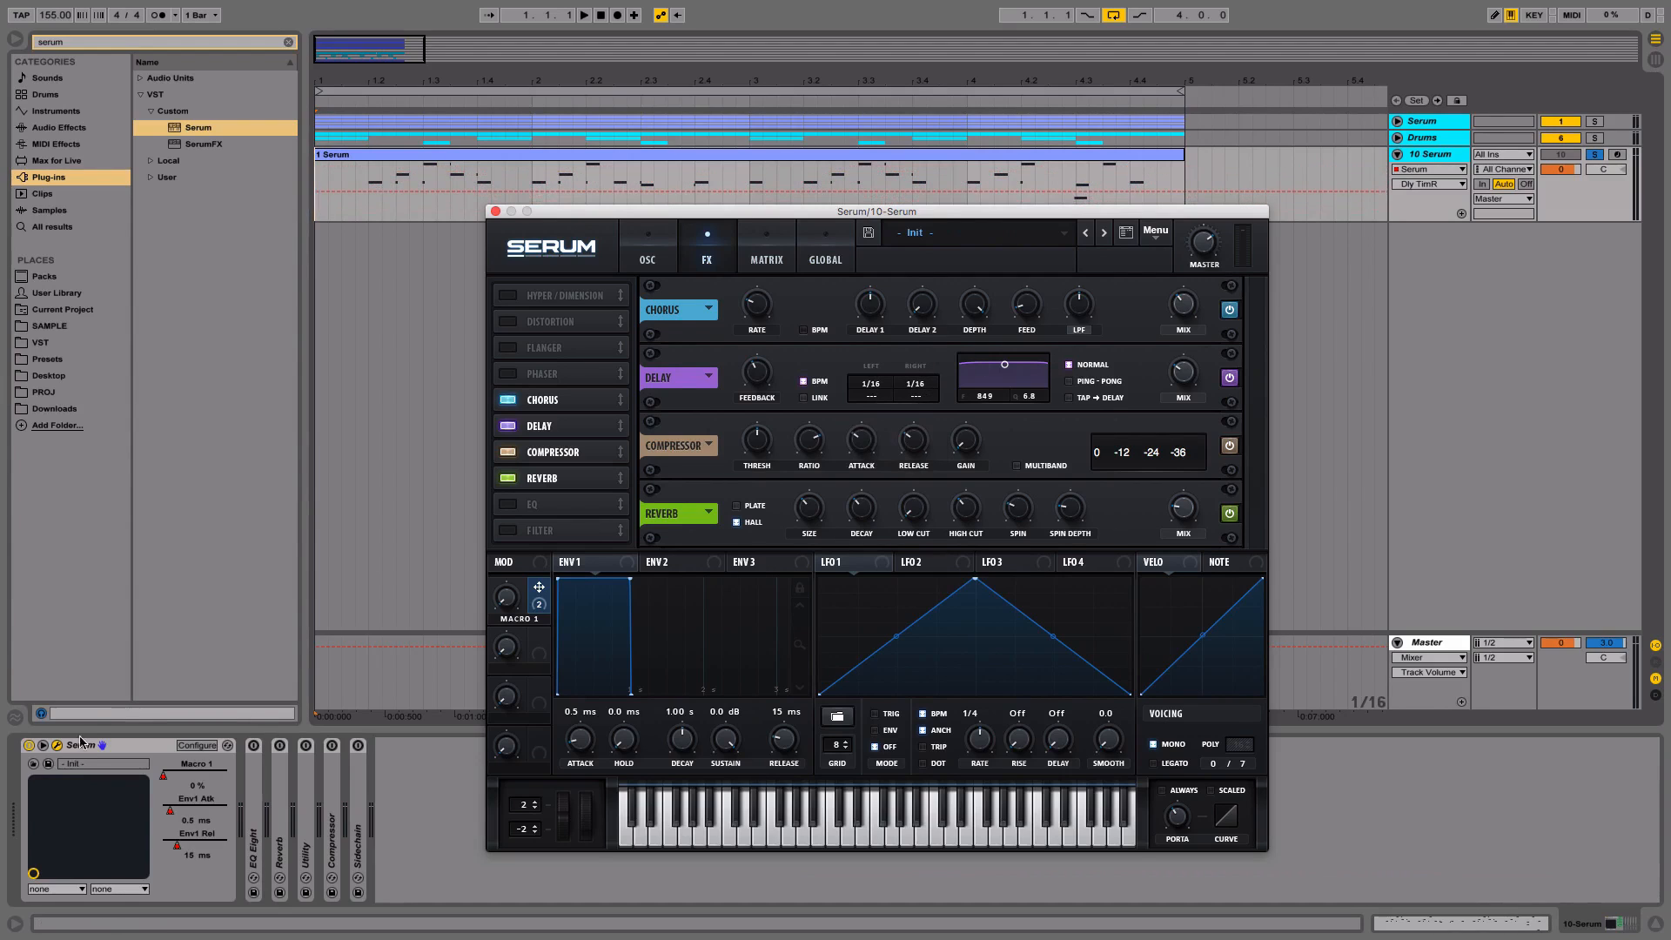
Add Serum's delay mix (Dly_Wet) to the device's configured parameters so it can be automated
click(197, 745)
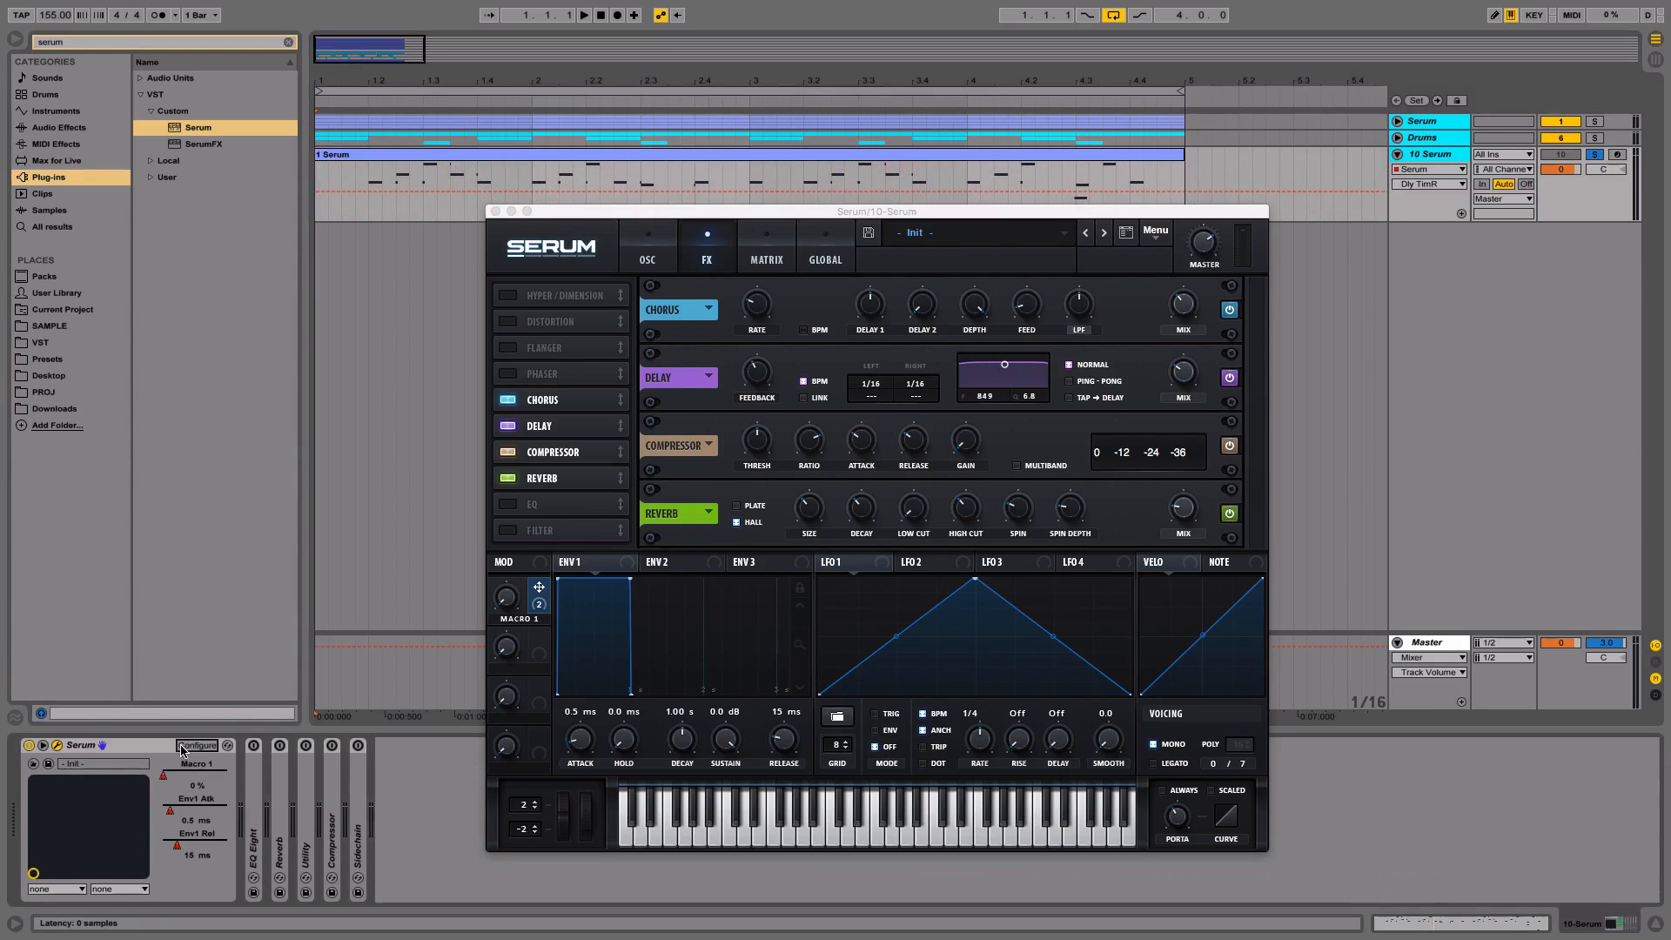
click(1184, 373)
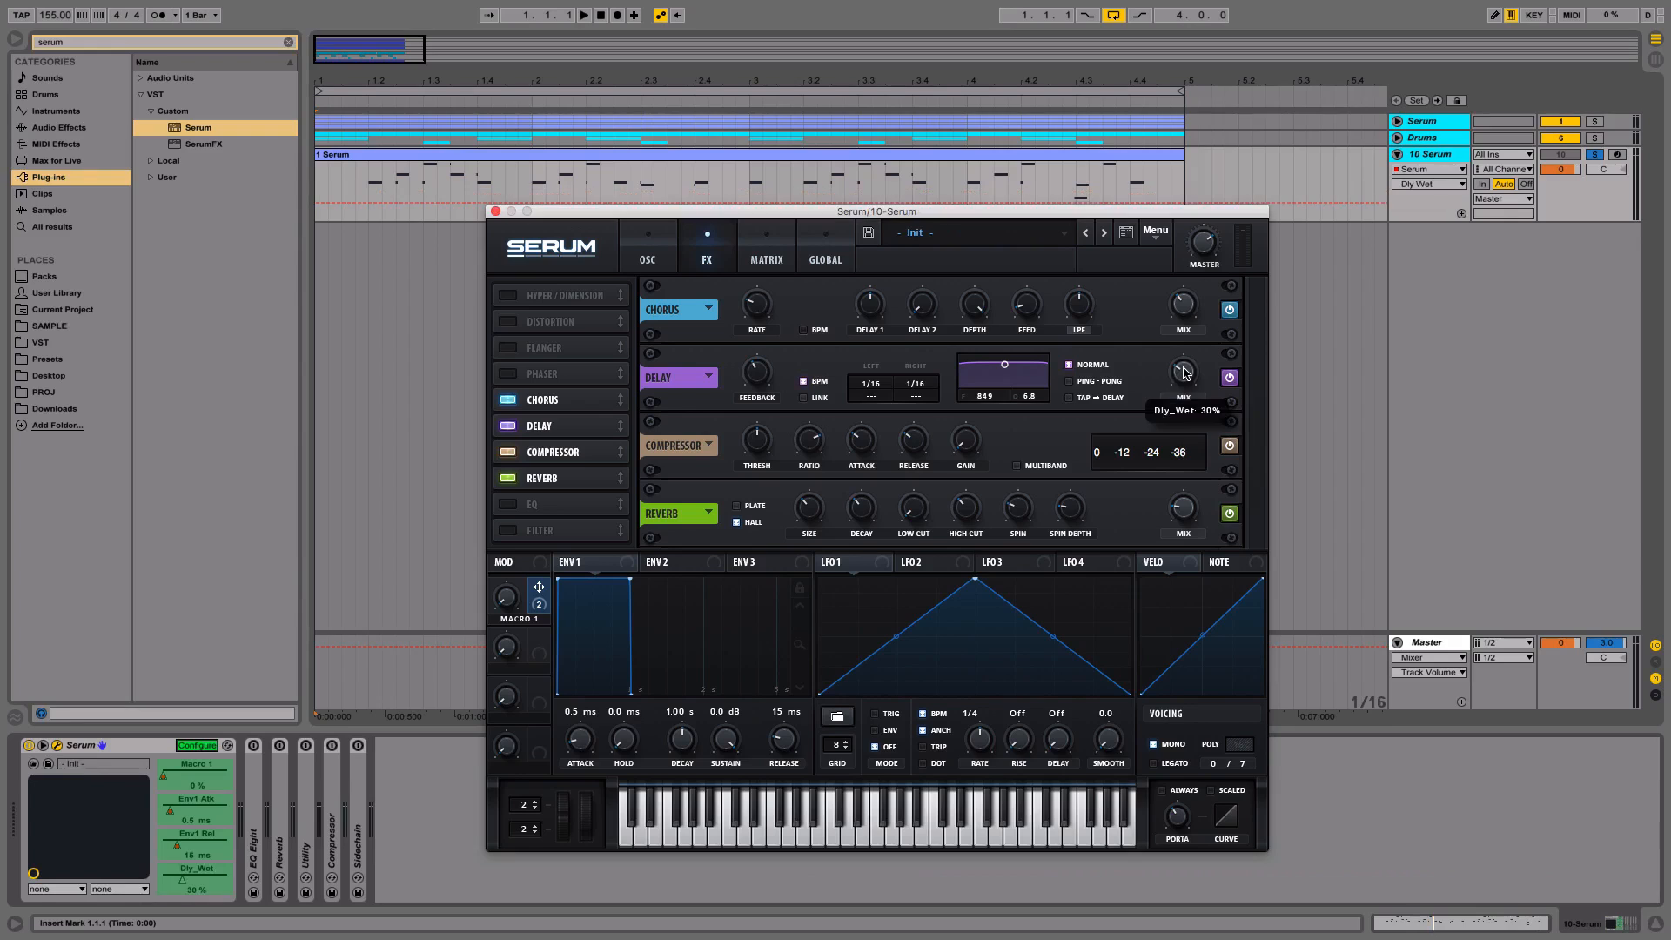
click(197, 745)
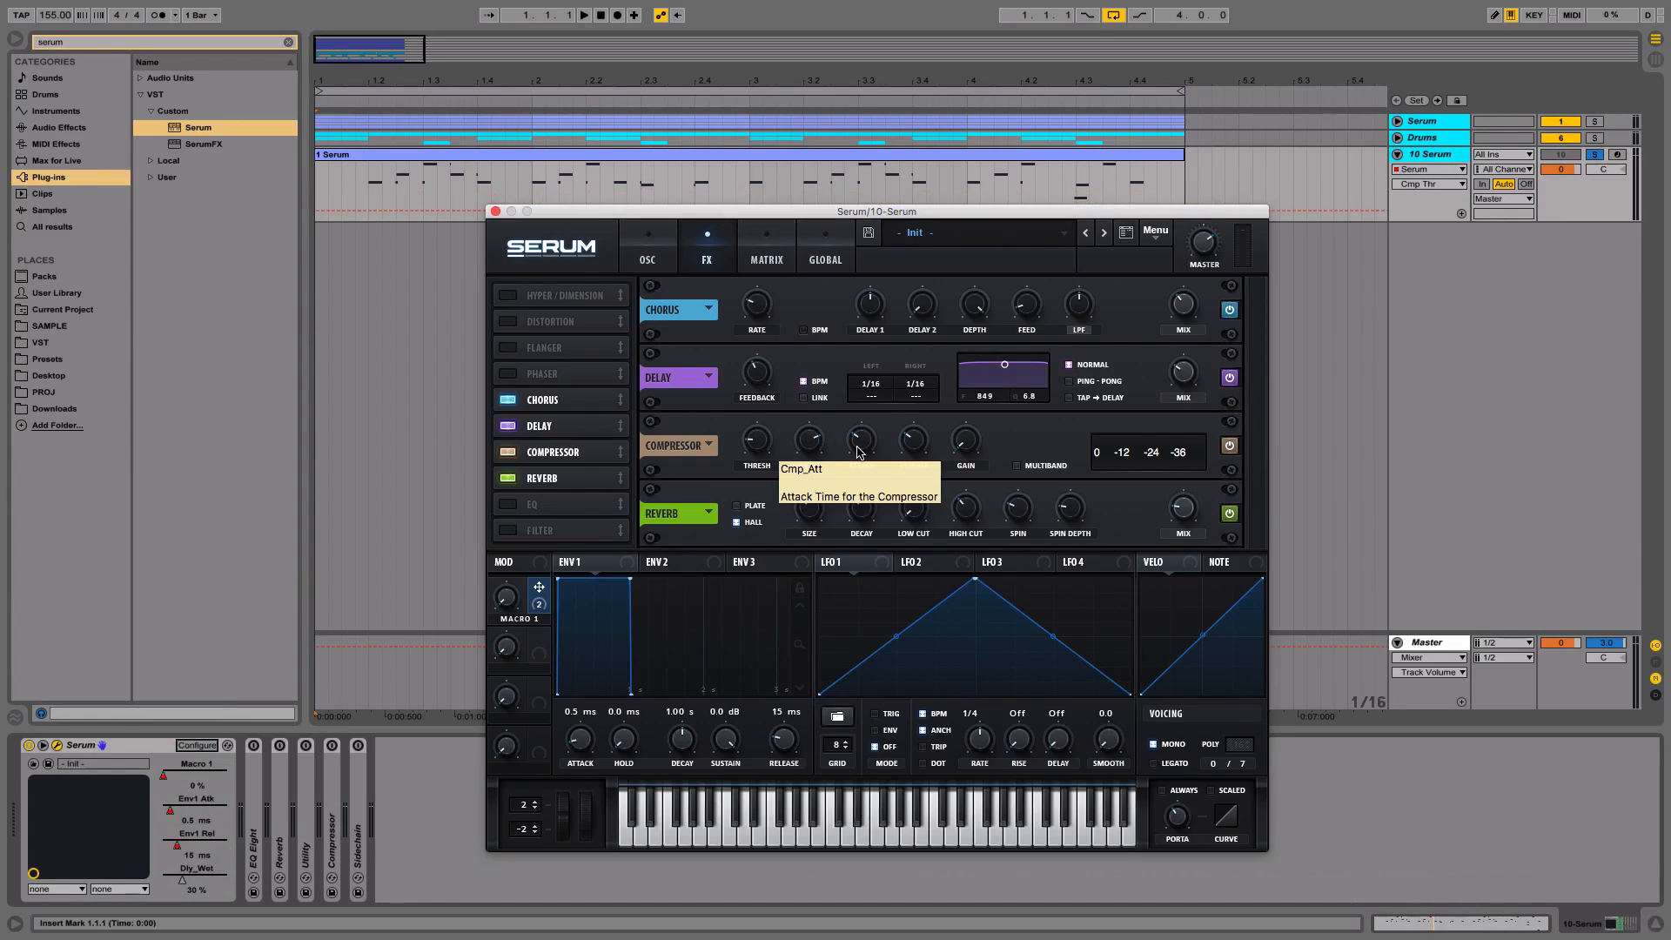
Shorten the compressor's attack to about 49 ms and its release to about 23 ms, and adjust its gain
click(858, 453)
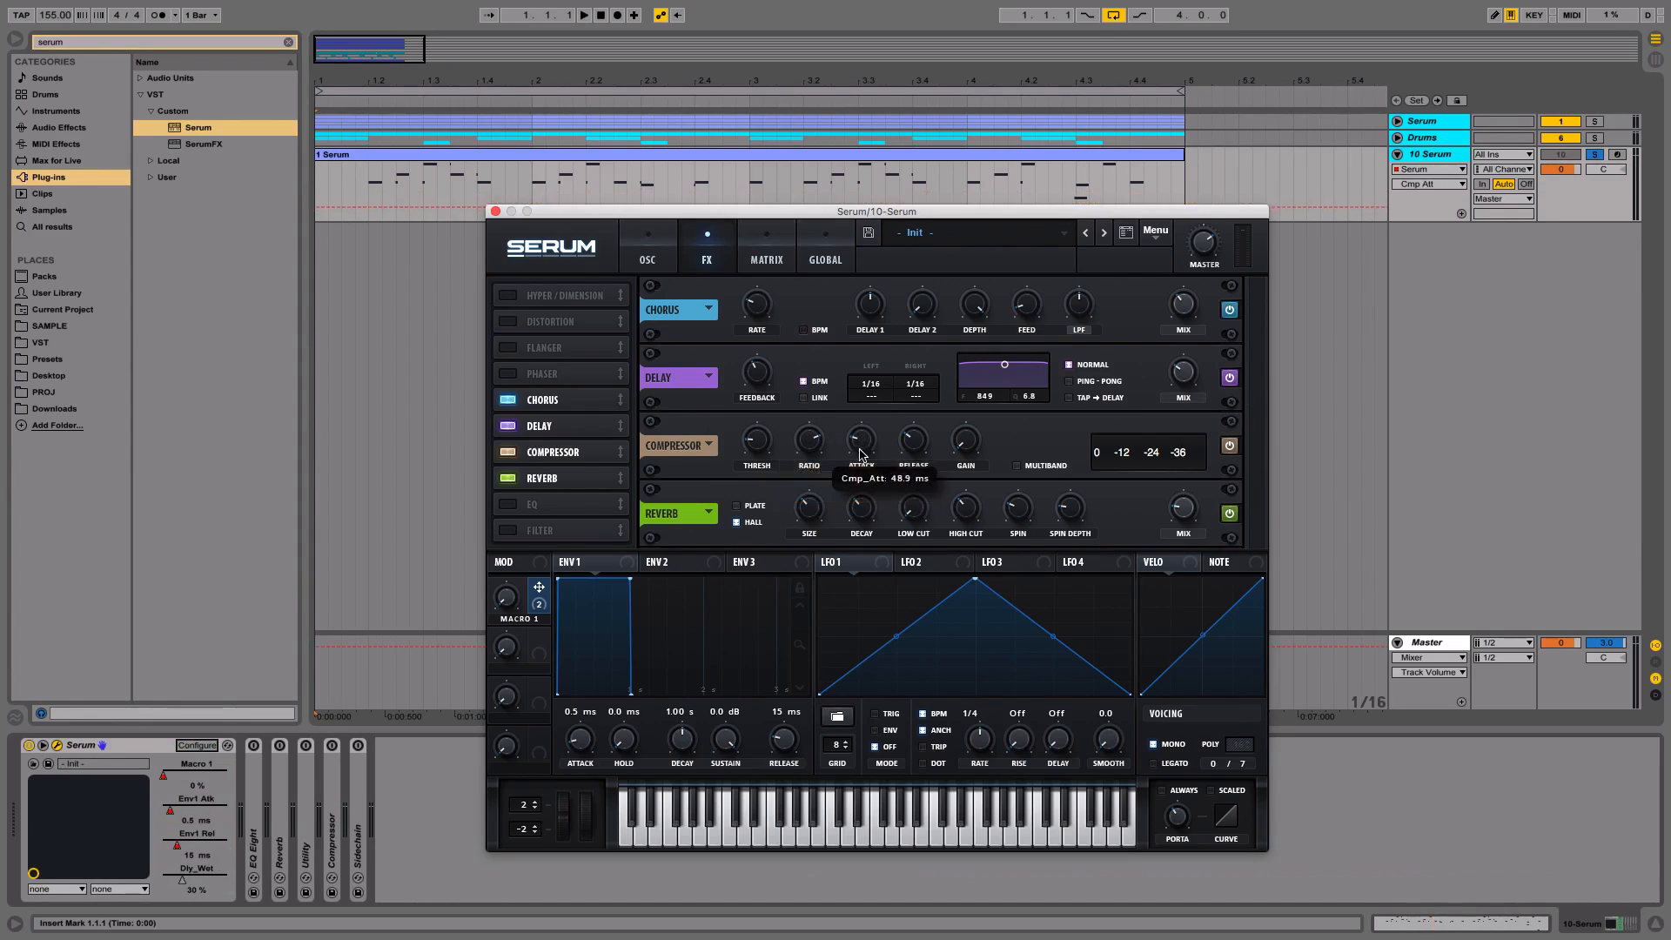
drag(860, 452, 910, 463)
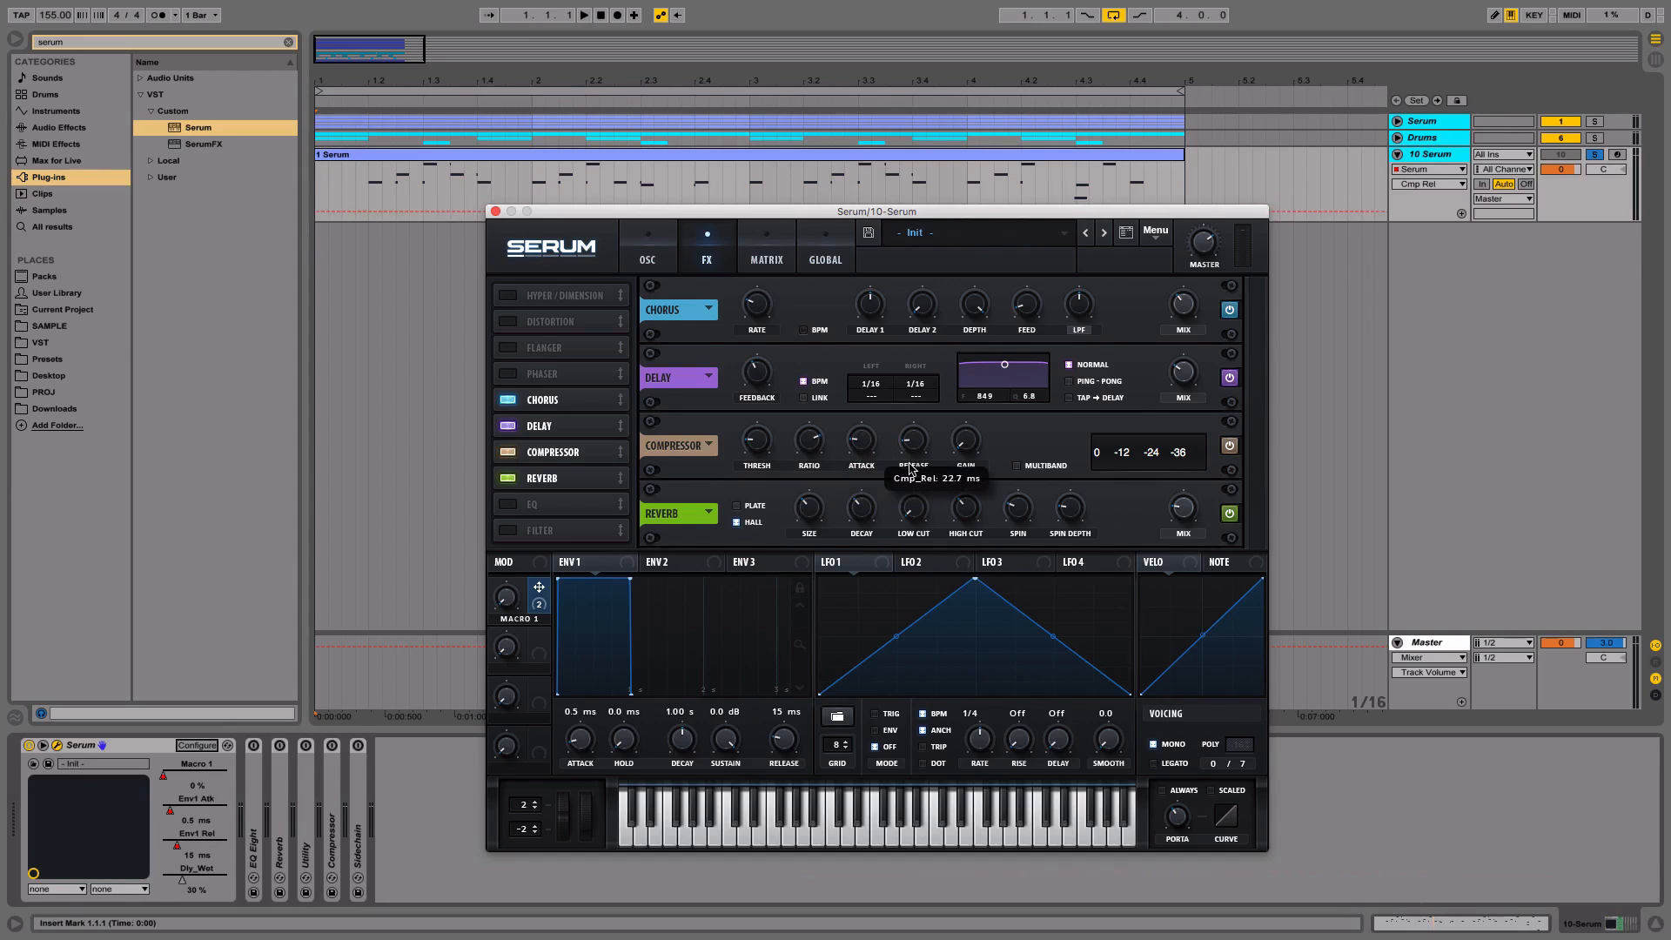
click(971, 450)
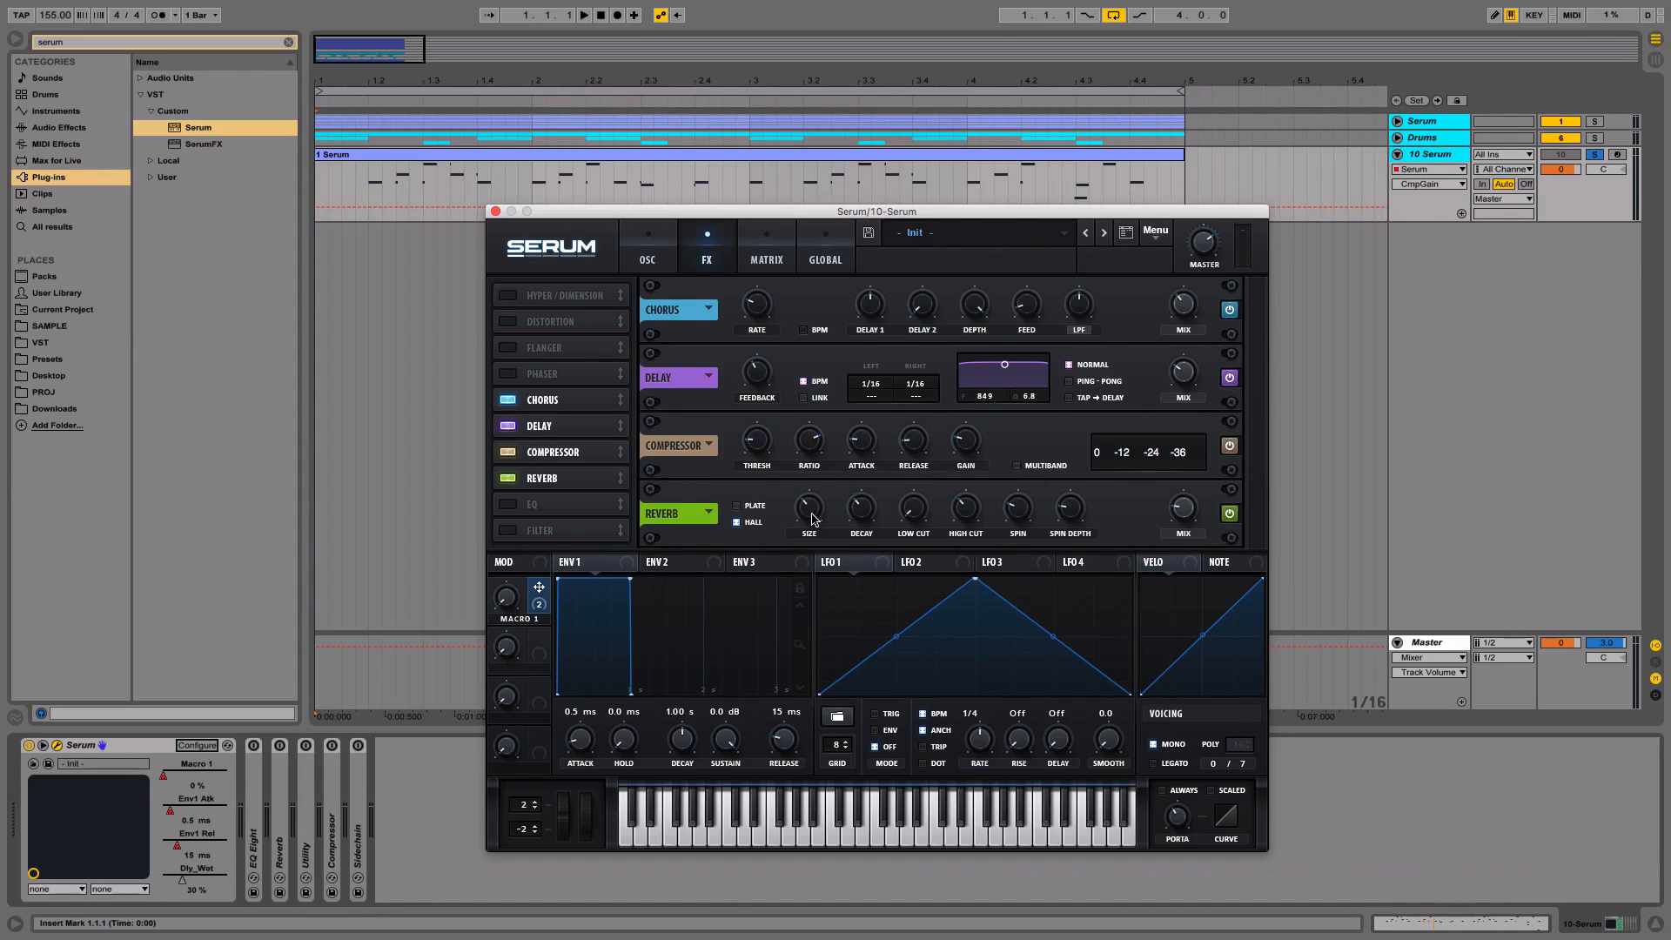
Shorten the reverb's decay and adjust its size and mix
click(862, 512)
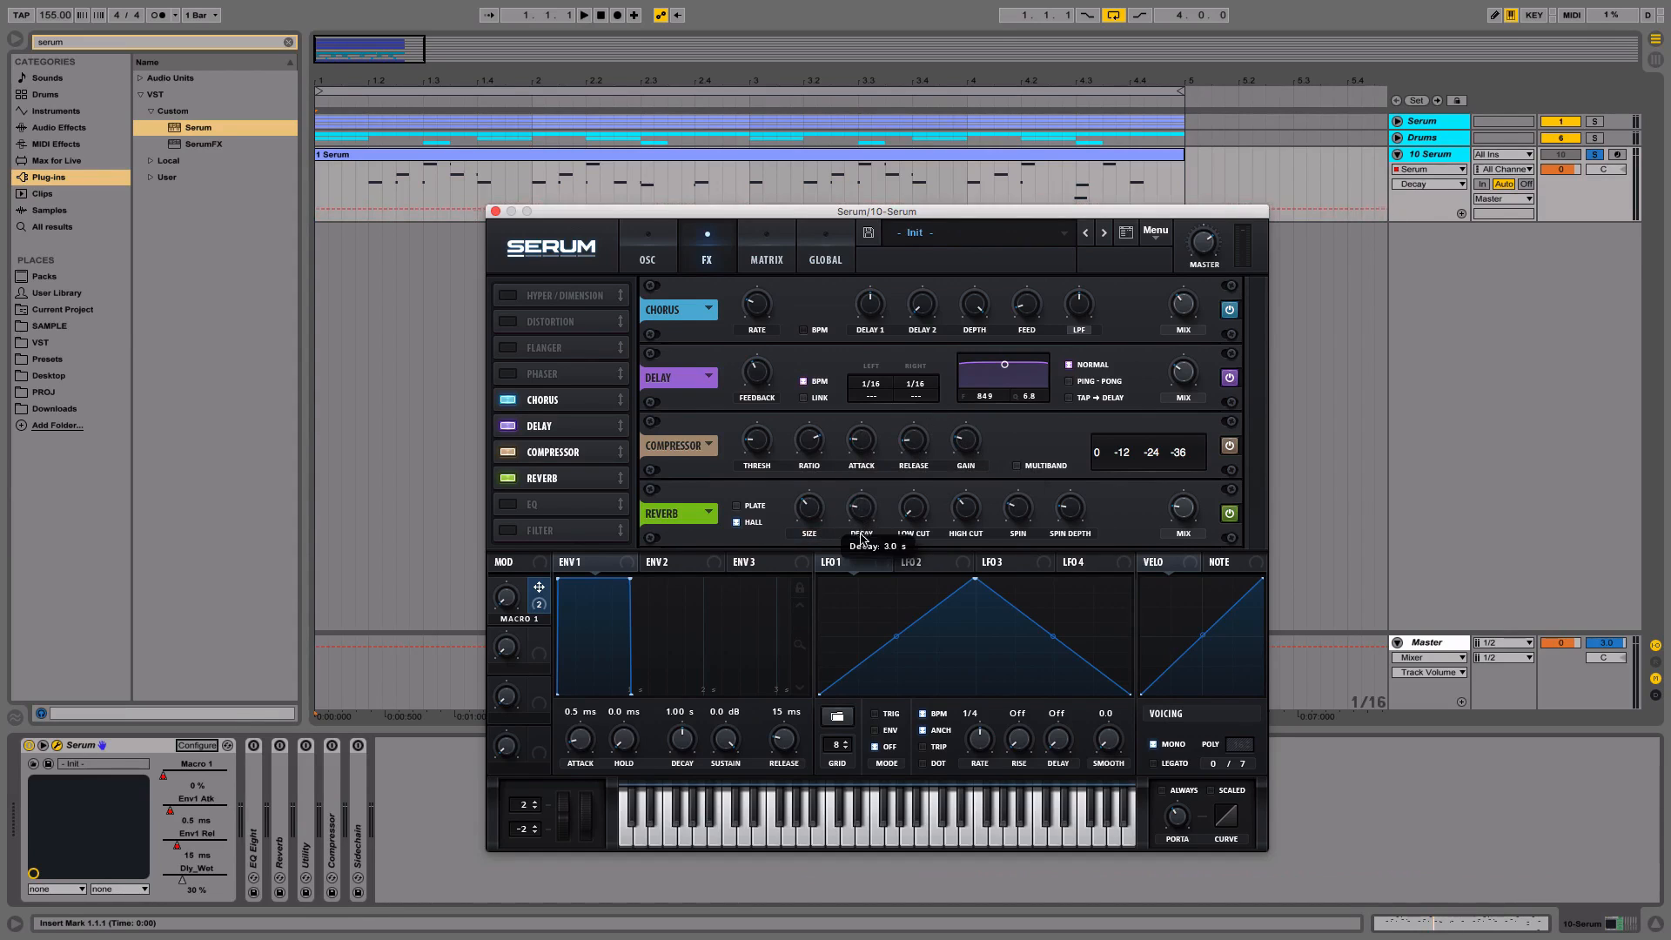
drag(861, 536, 860, 549)
click(818, 515)
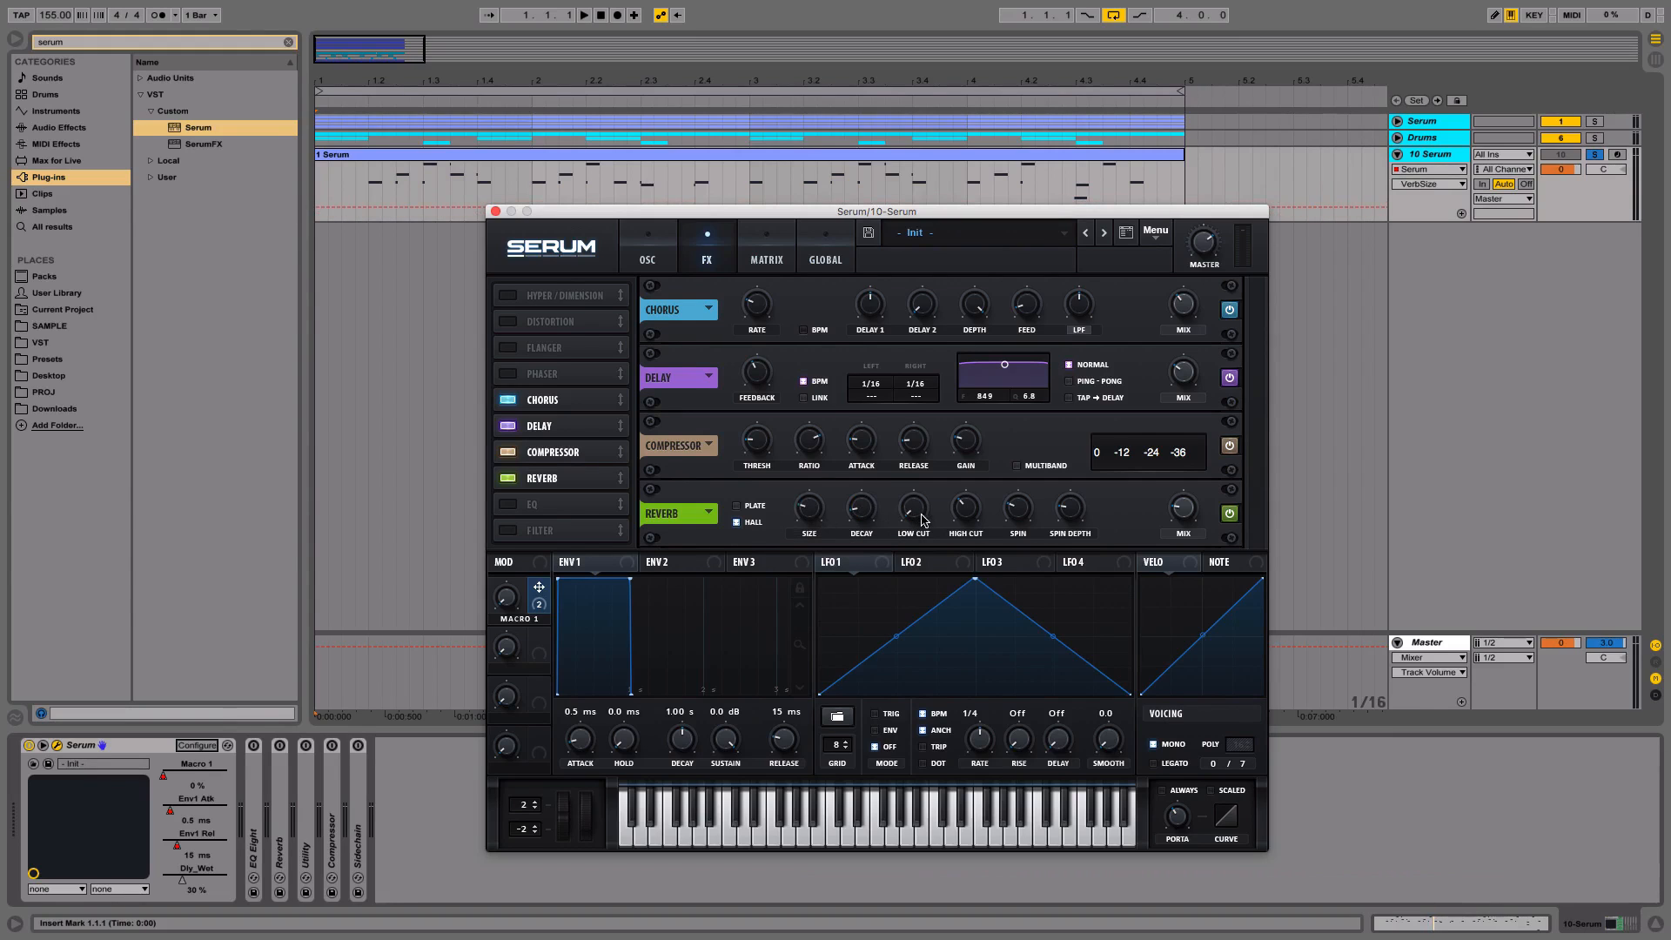
click(1185, 516)
Set Dly_Wet to 0 % and audition the lead from the clip's start
drag(182, 880, 163, 880)
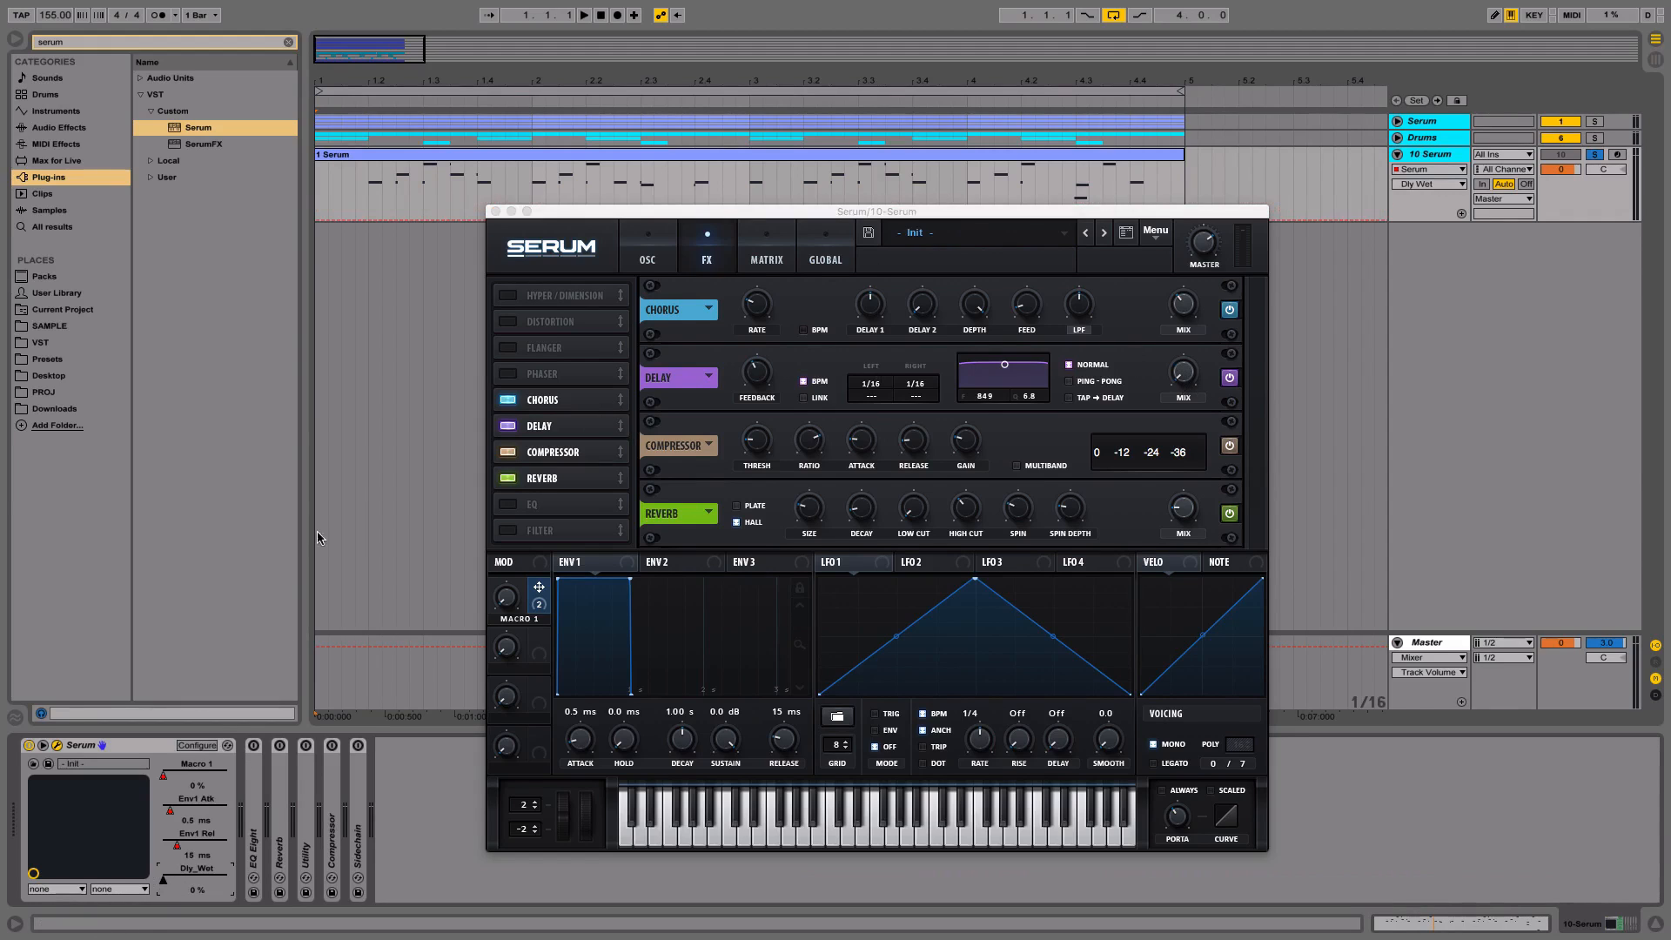
click(319, 195)
key(space)
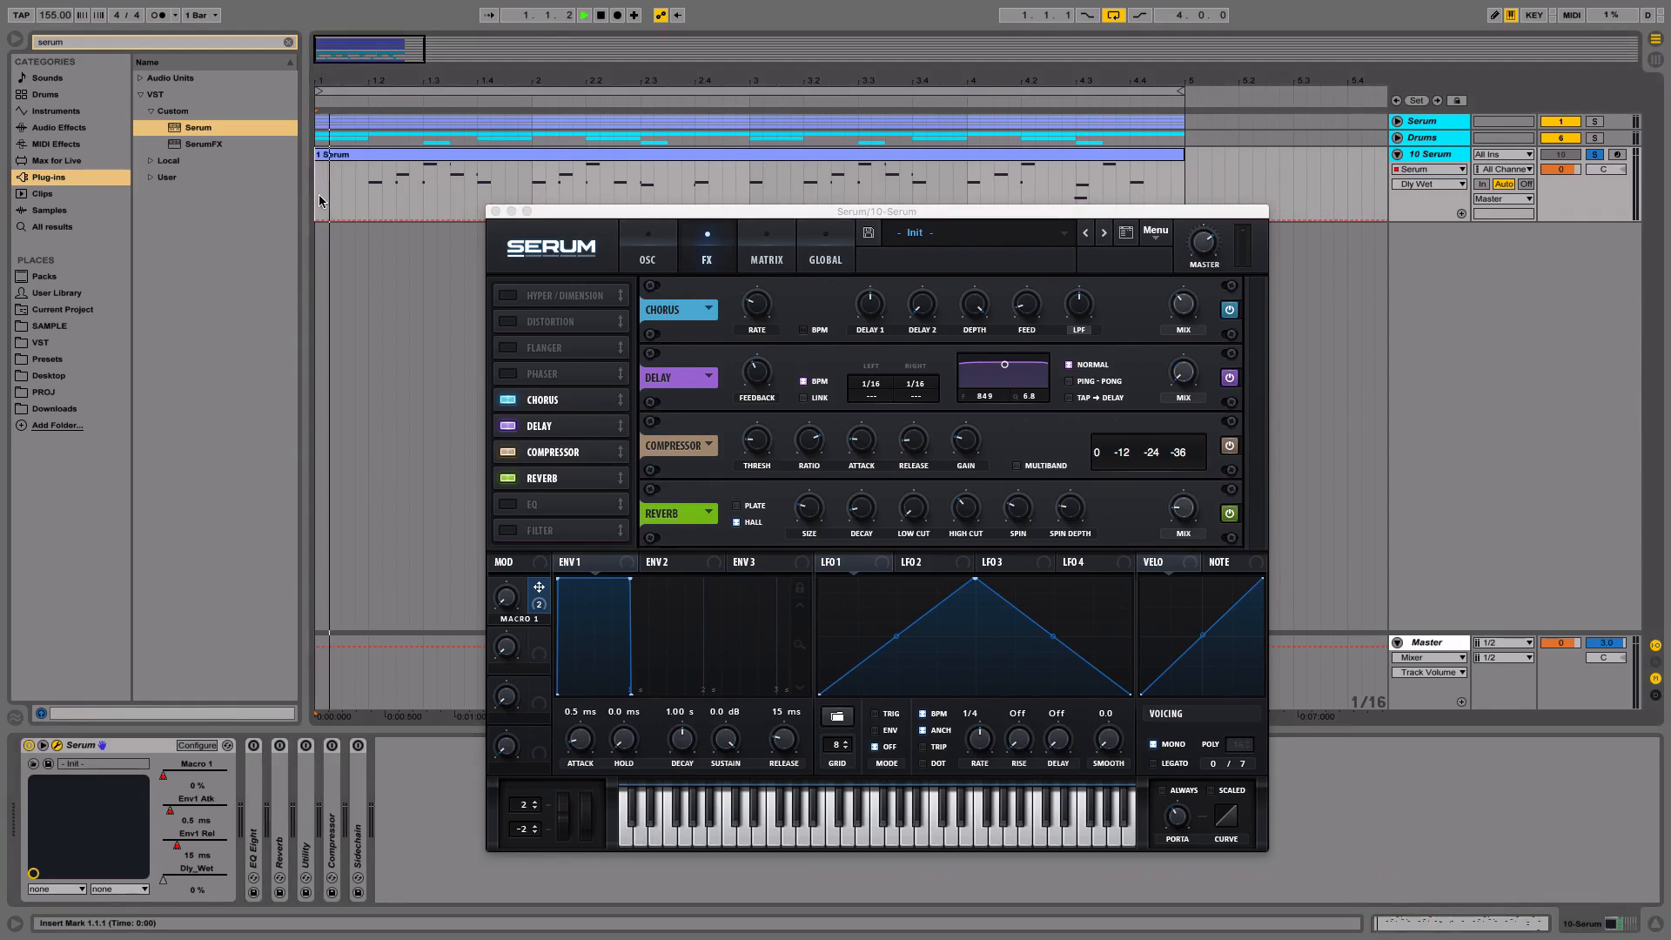
key(space)
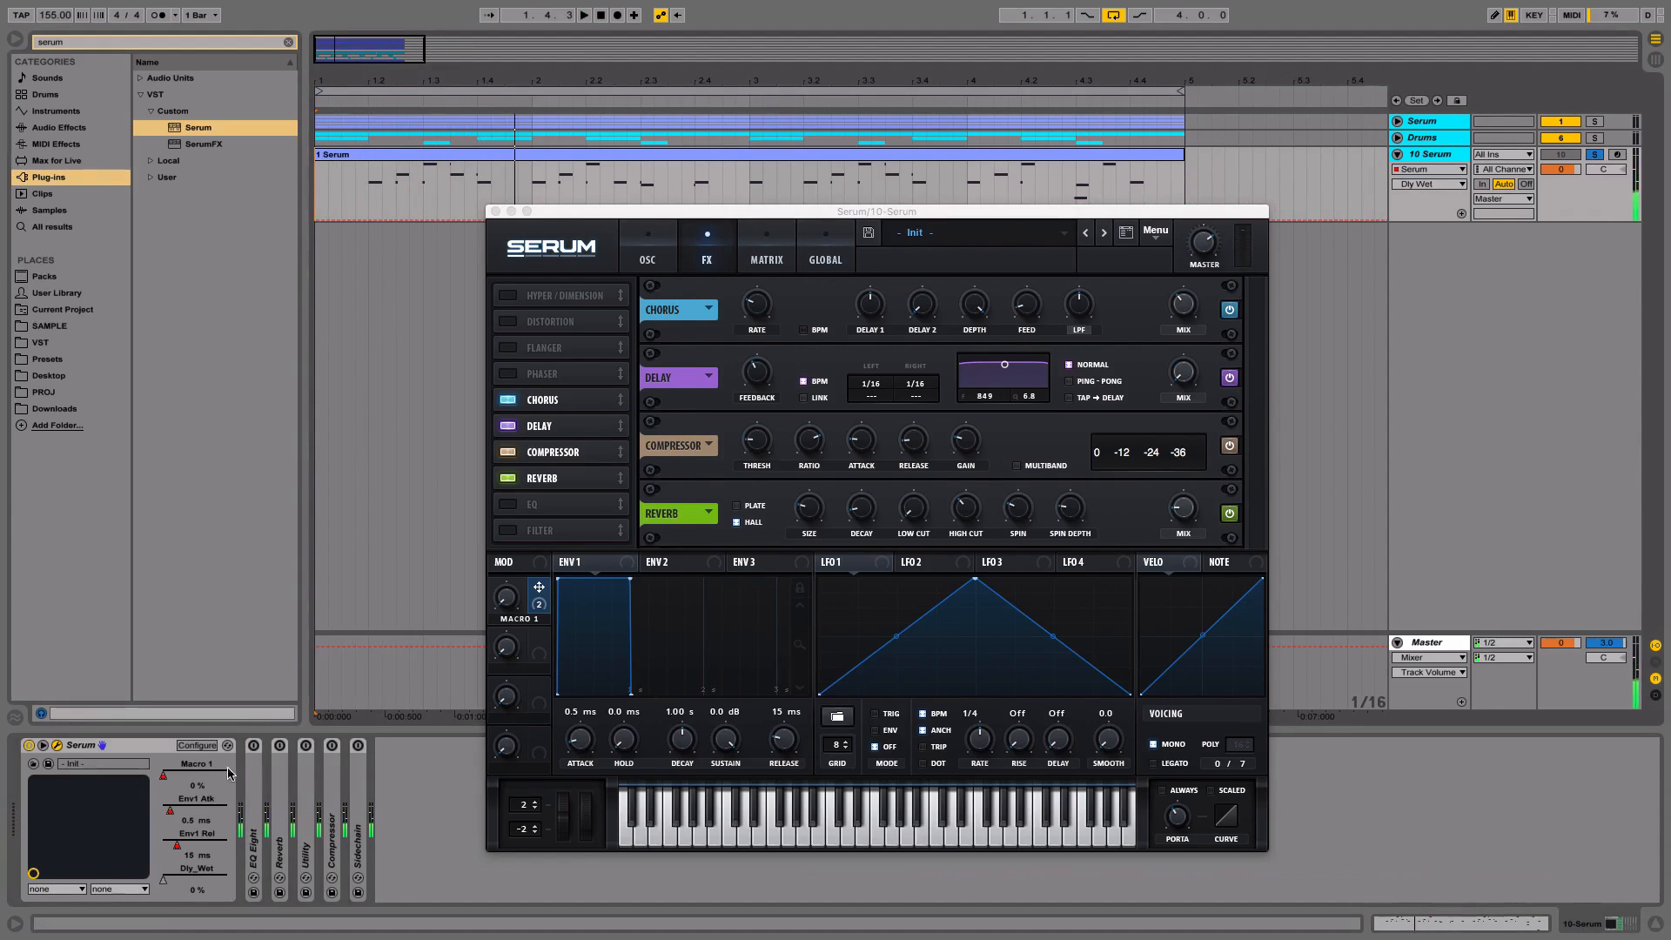
Raise the Dly_Wet automation to 17 % between 1.4.1 and 2.1.1, and audition it from 1.2.1
click(496, 211)
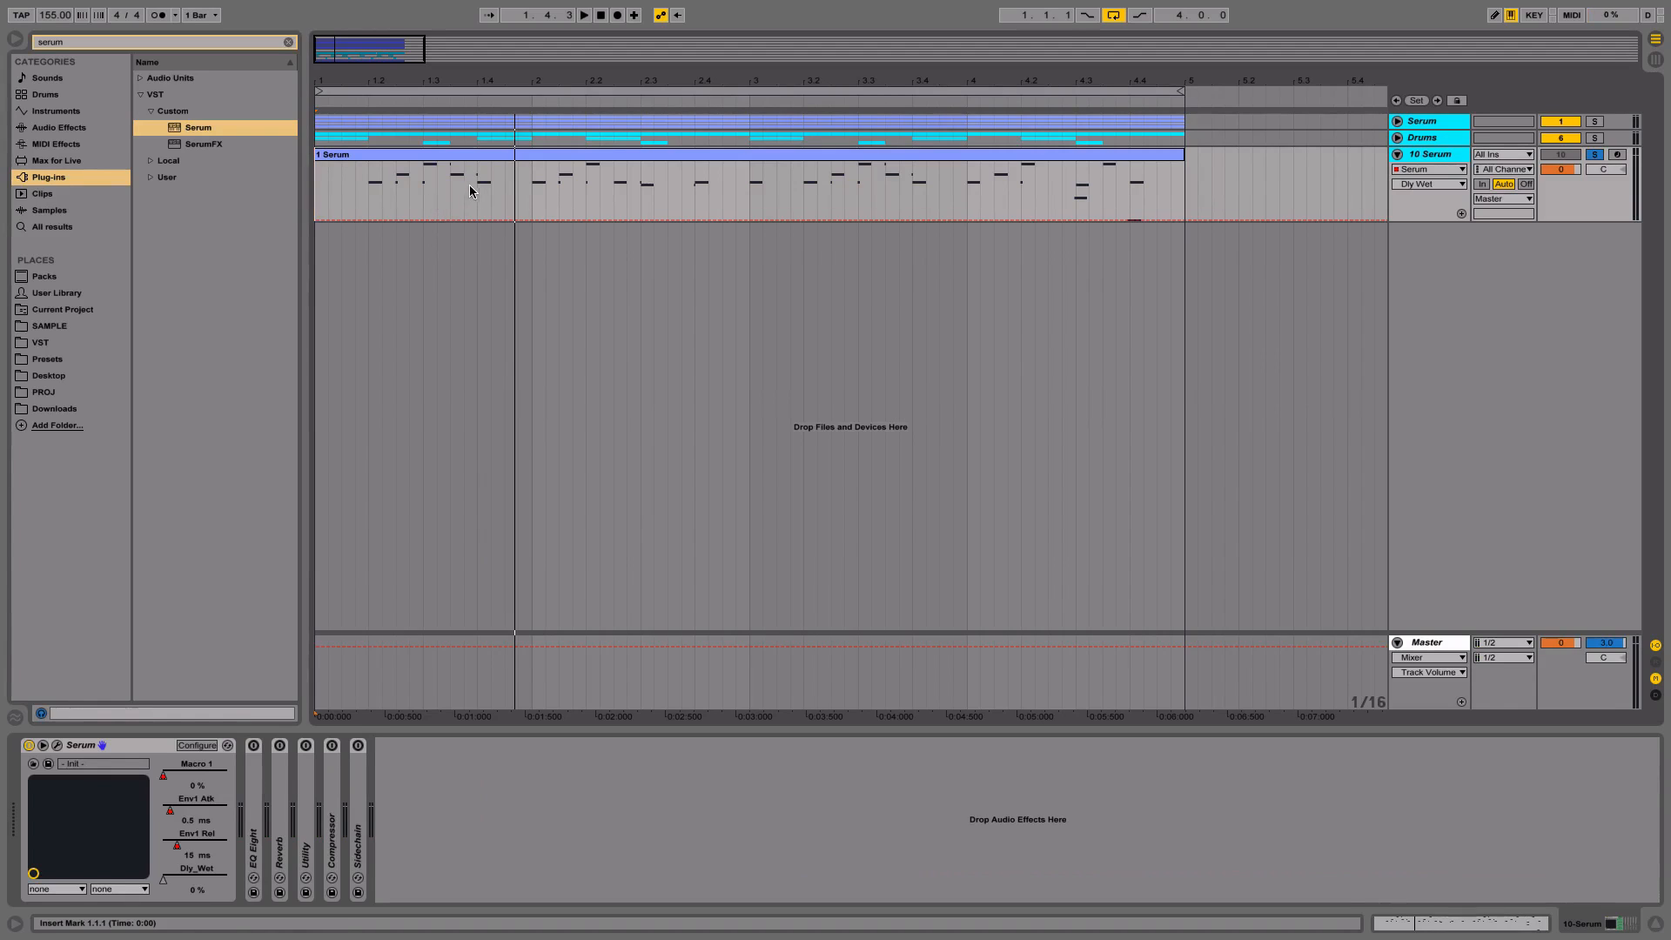
drag(469, 185, 509, 211)
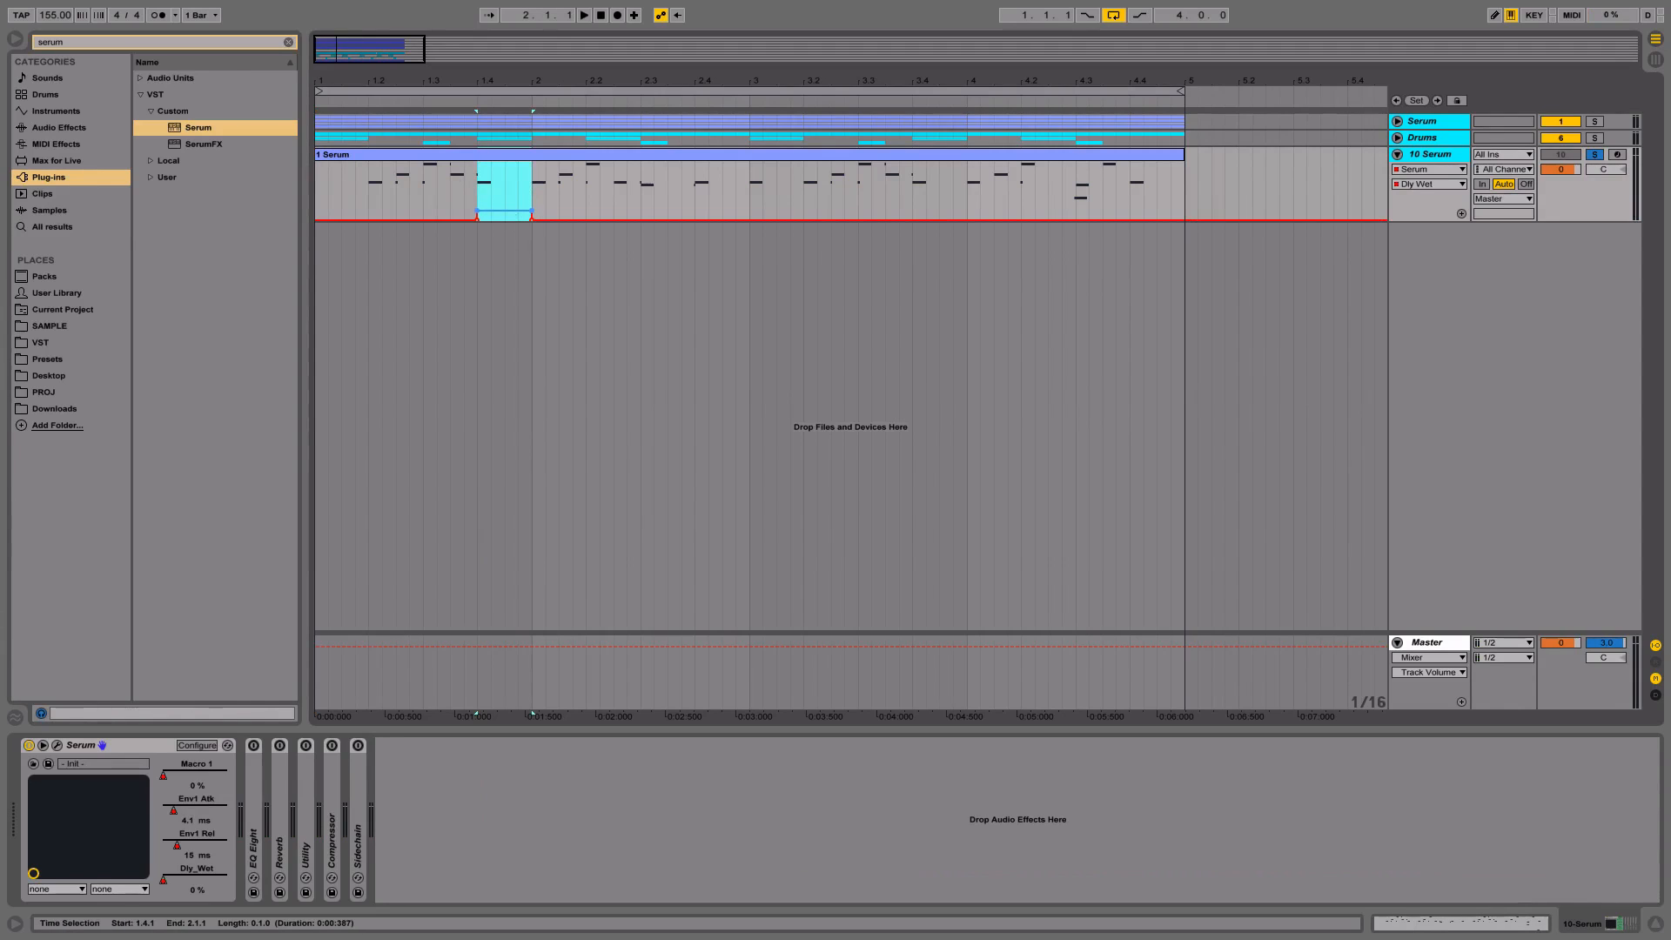
click(368, 194)
key(space)
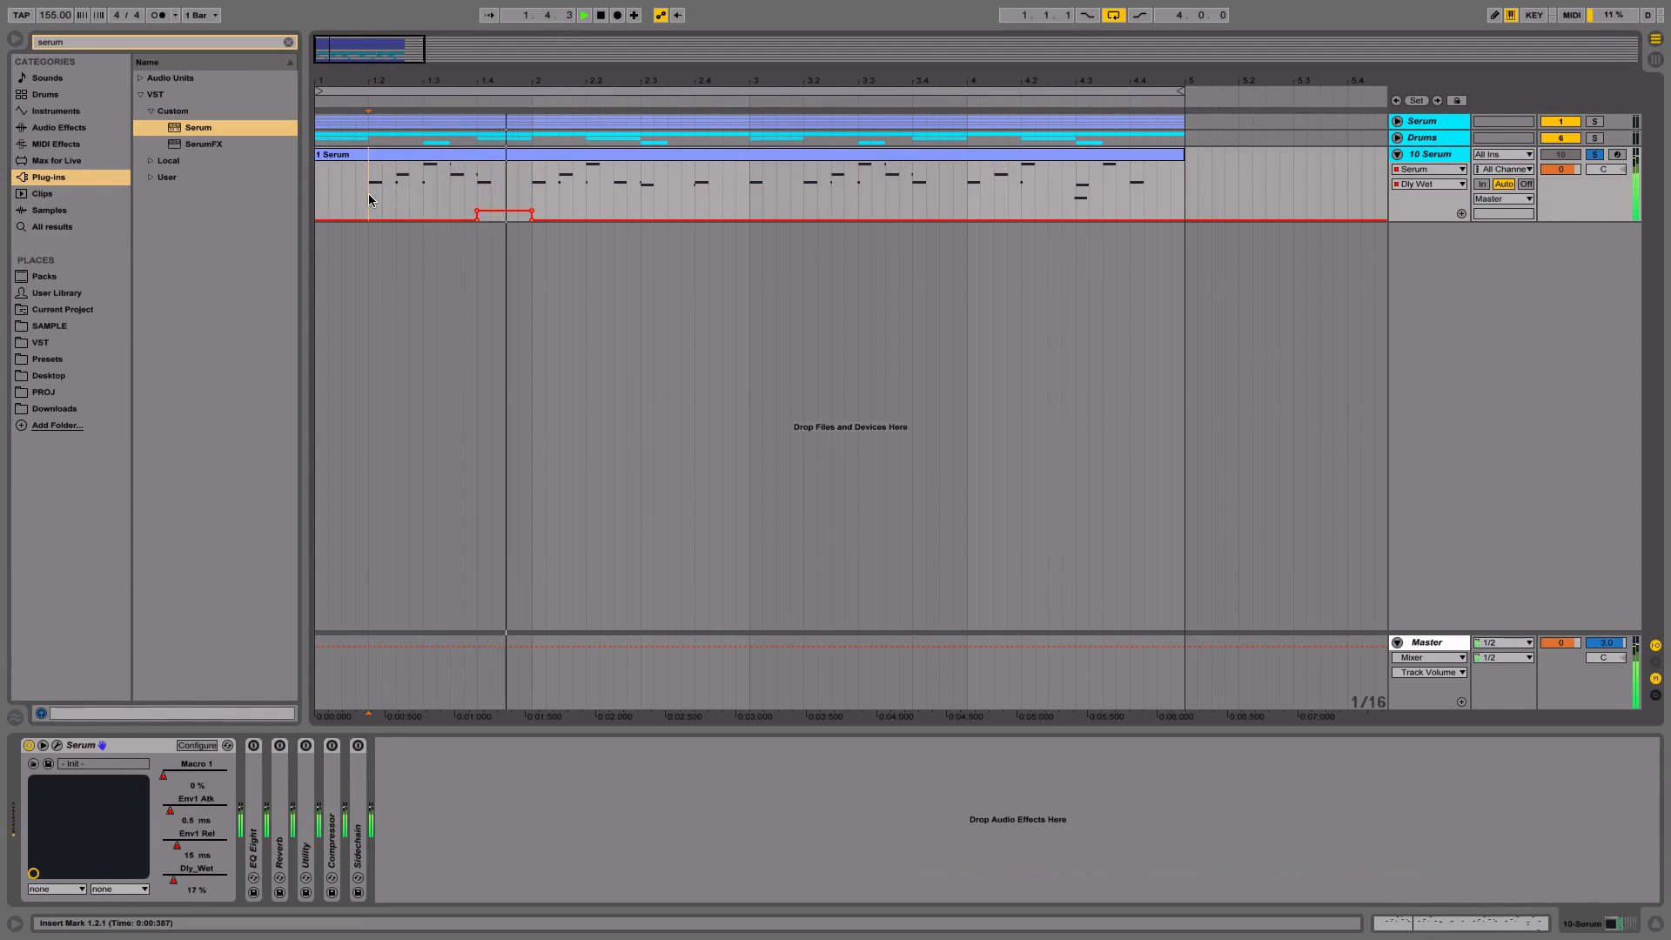
Raise the Dly_Wet automation between 2.3.1 and 3.1.1, and play back the section
drag(641, 212, 692, 213)
key(space)
key(space)
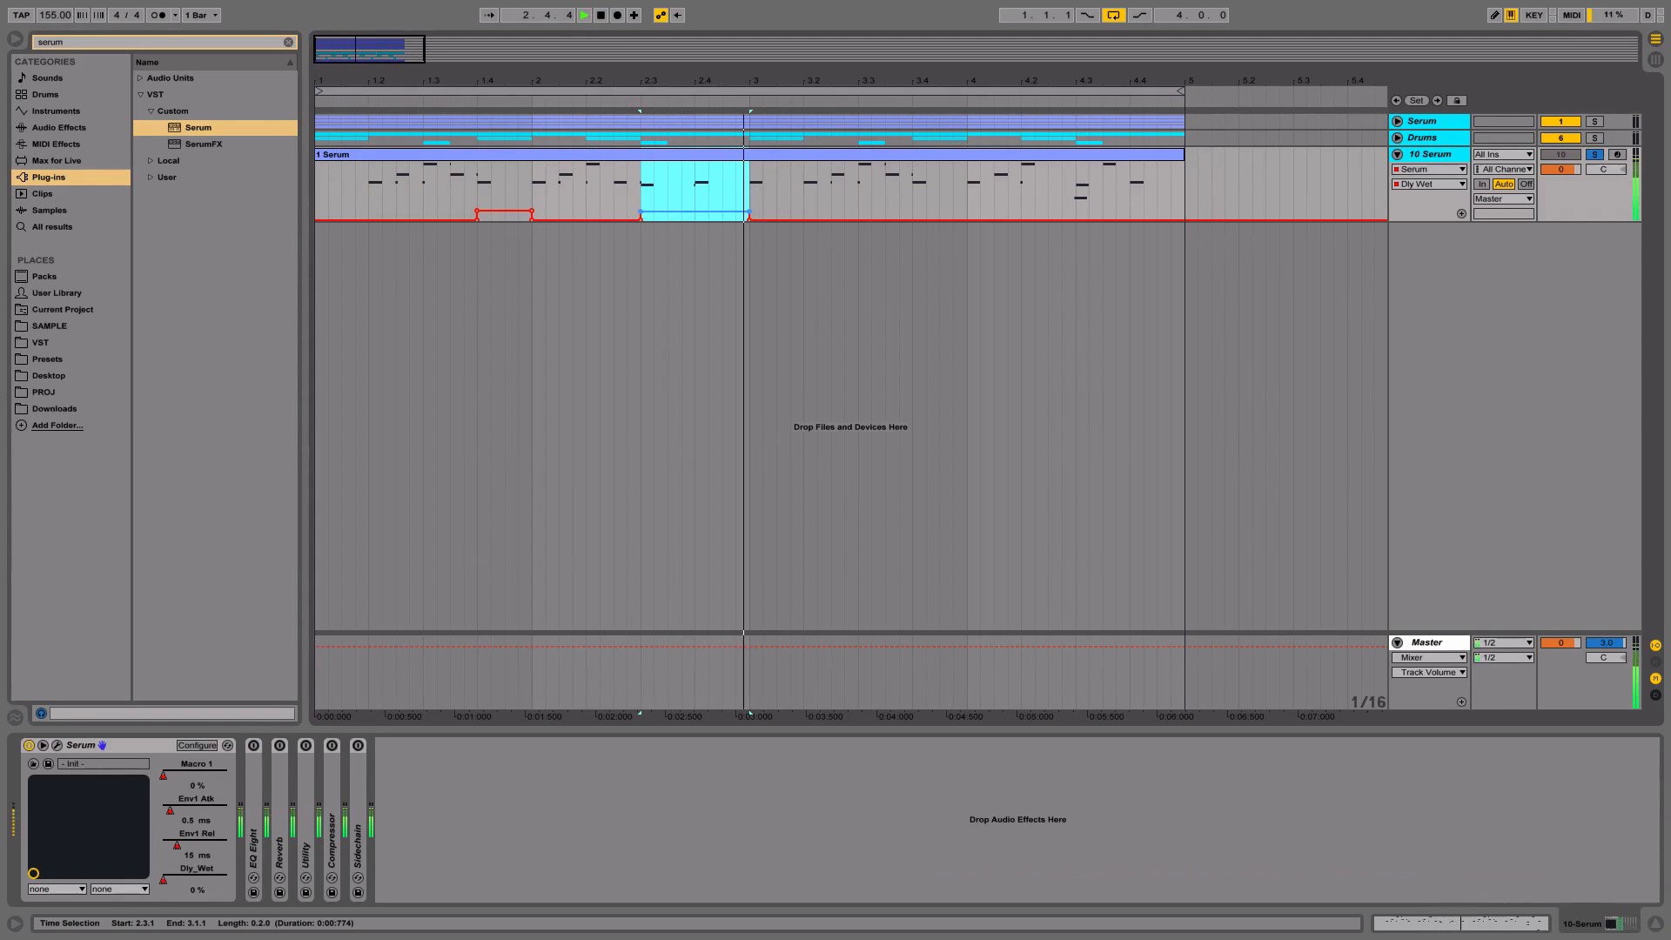
key(space)
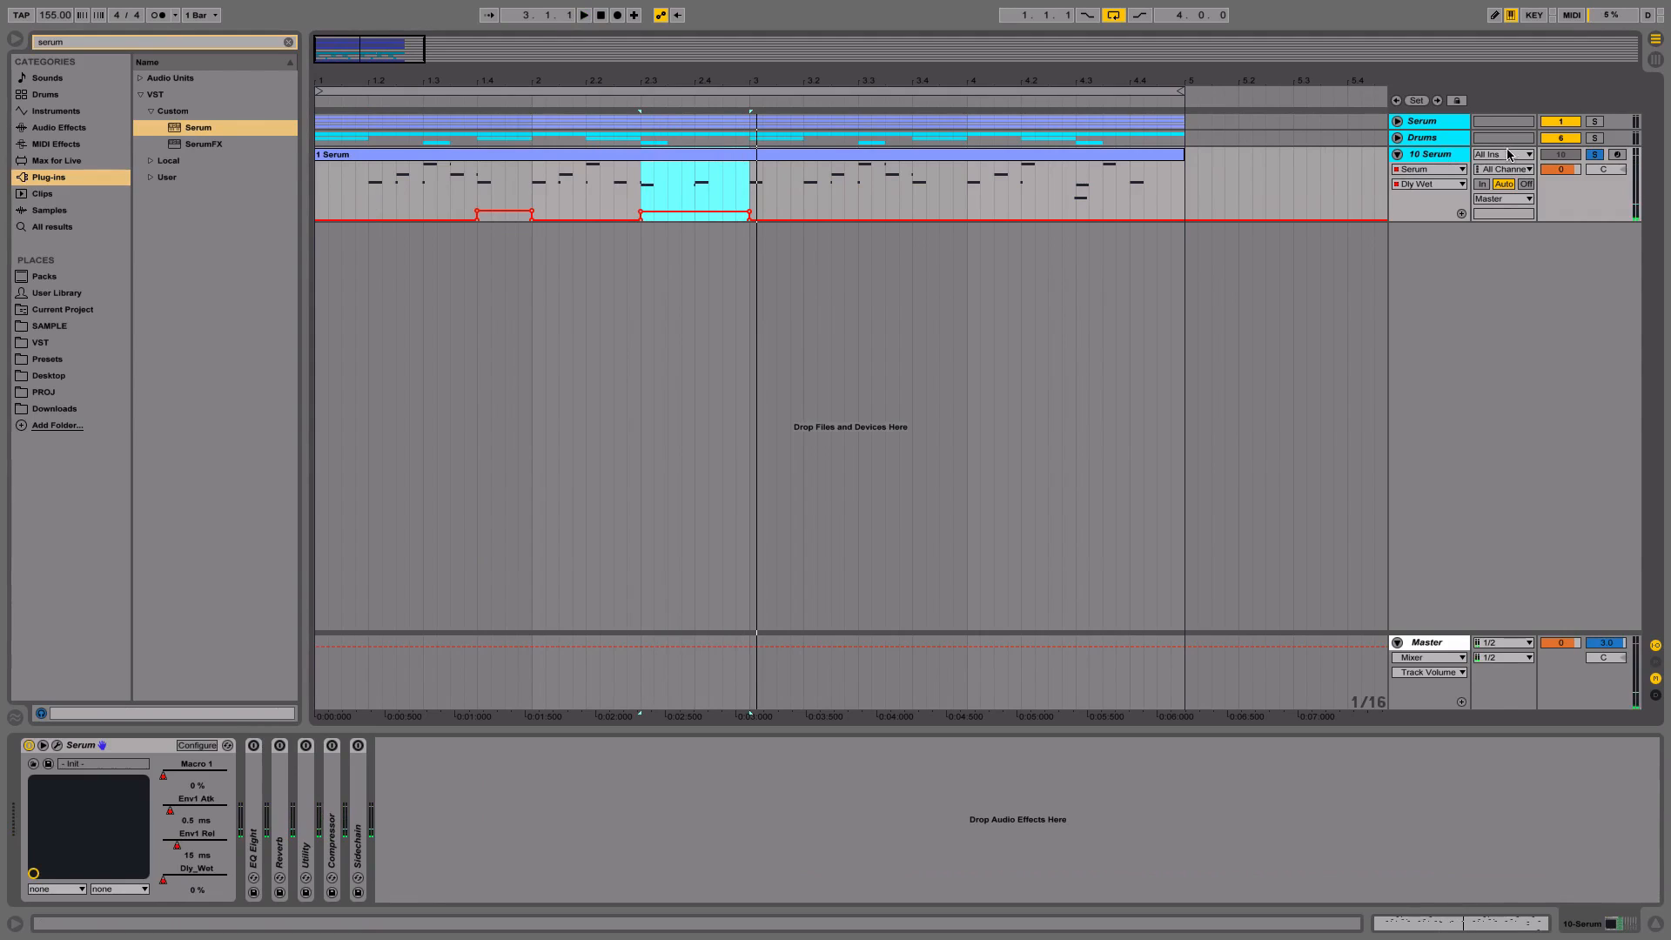
Solo the Drums track alongside the lead to audition them together, and clear the solo
click(1598, 138)
key(space)
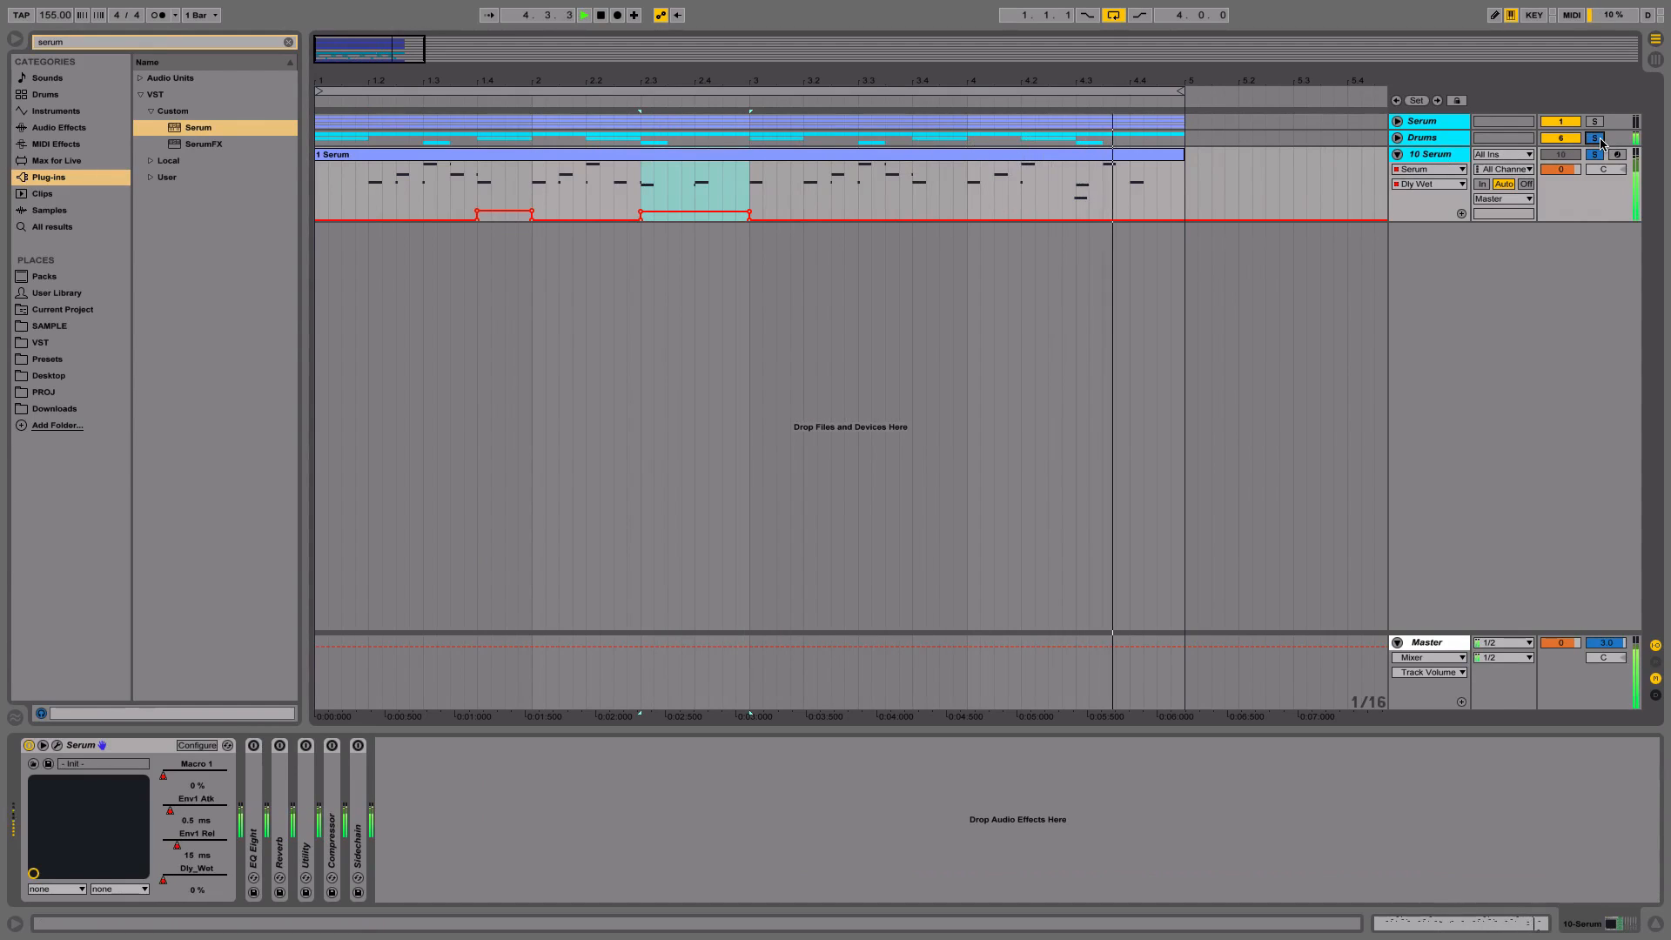
key(space)
click(1597, 138)
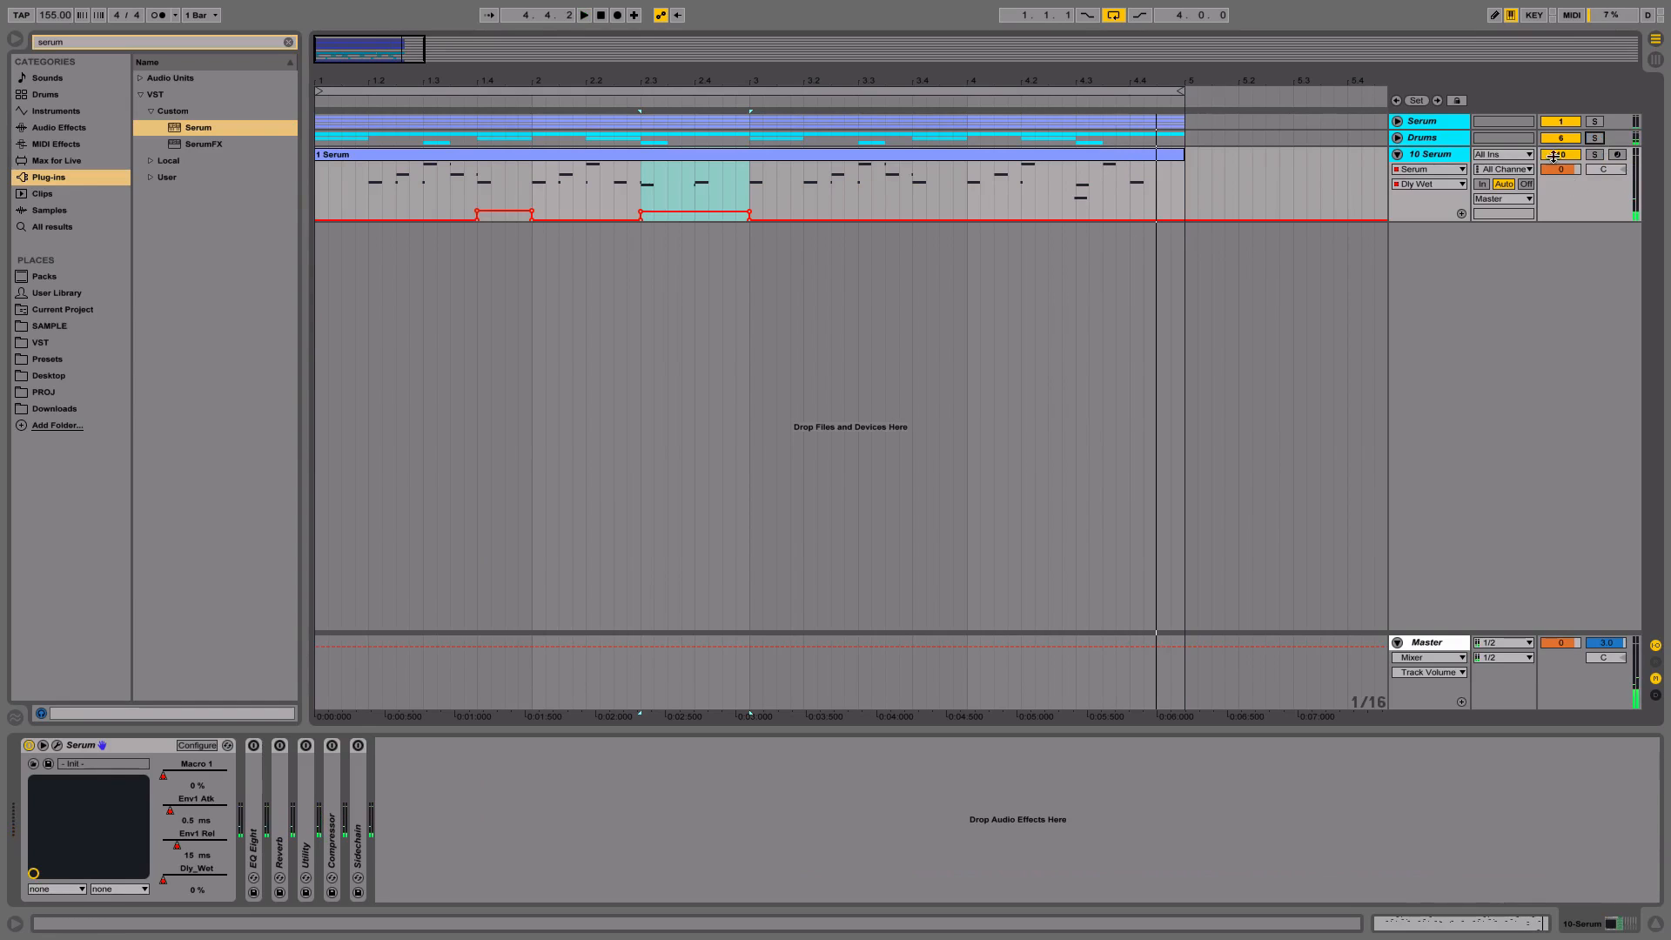
Mute the original Serum track and duplicate the 10 Serum lead track
click(1561, 121)
right_click(1553, 262)
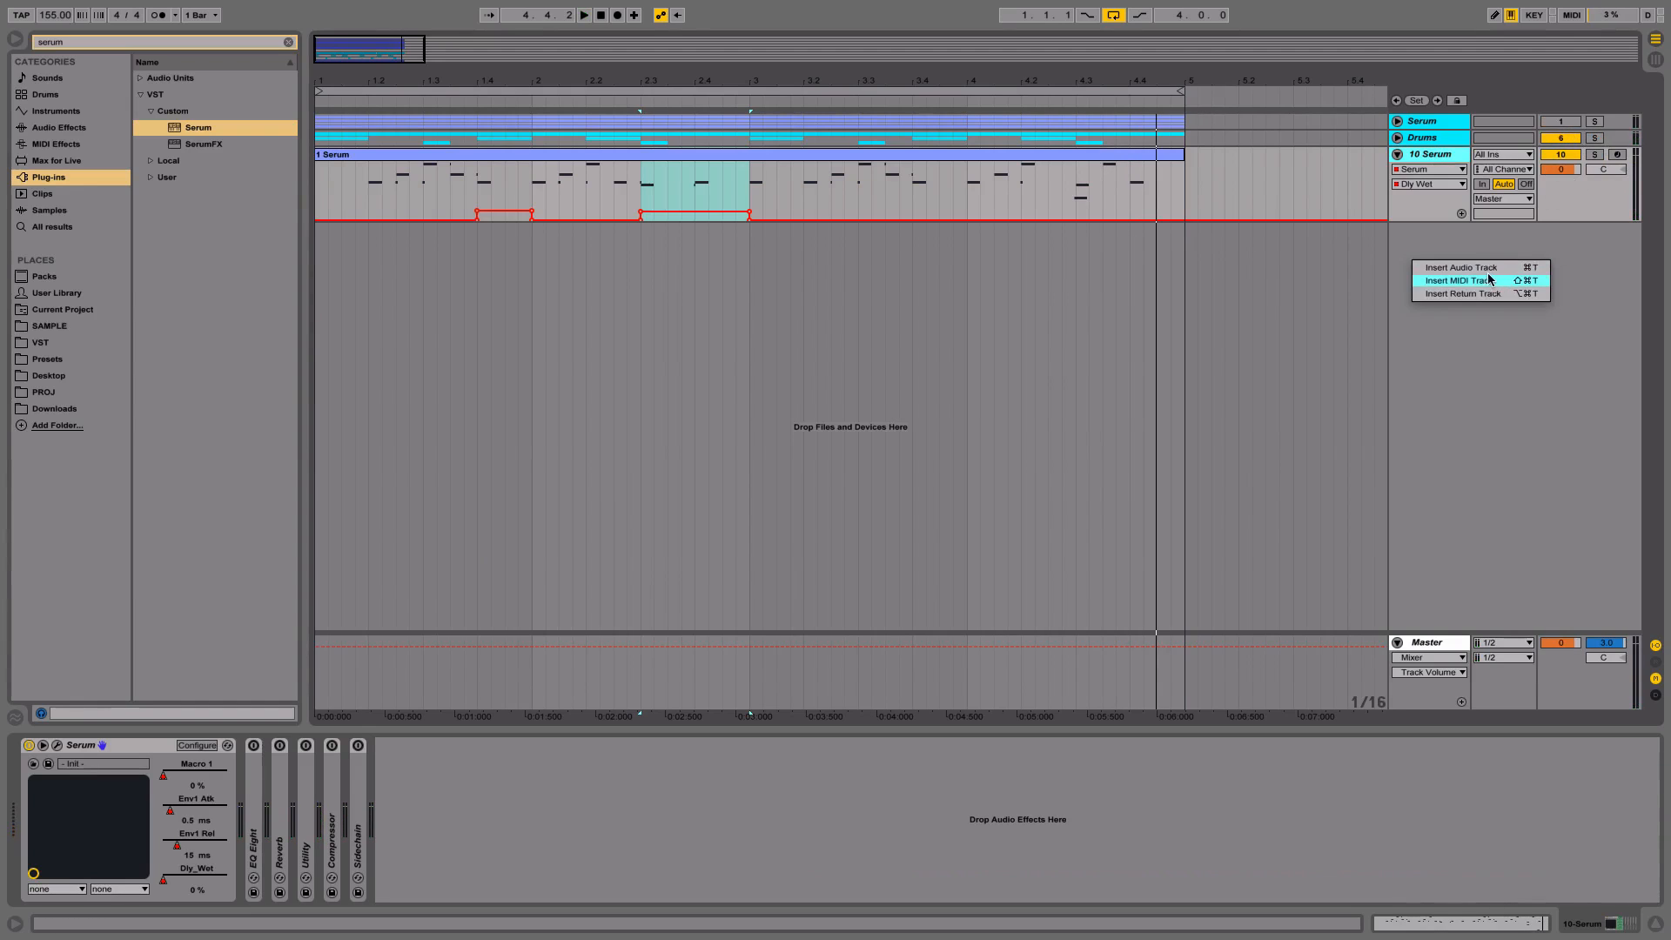
click(1466, 251)
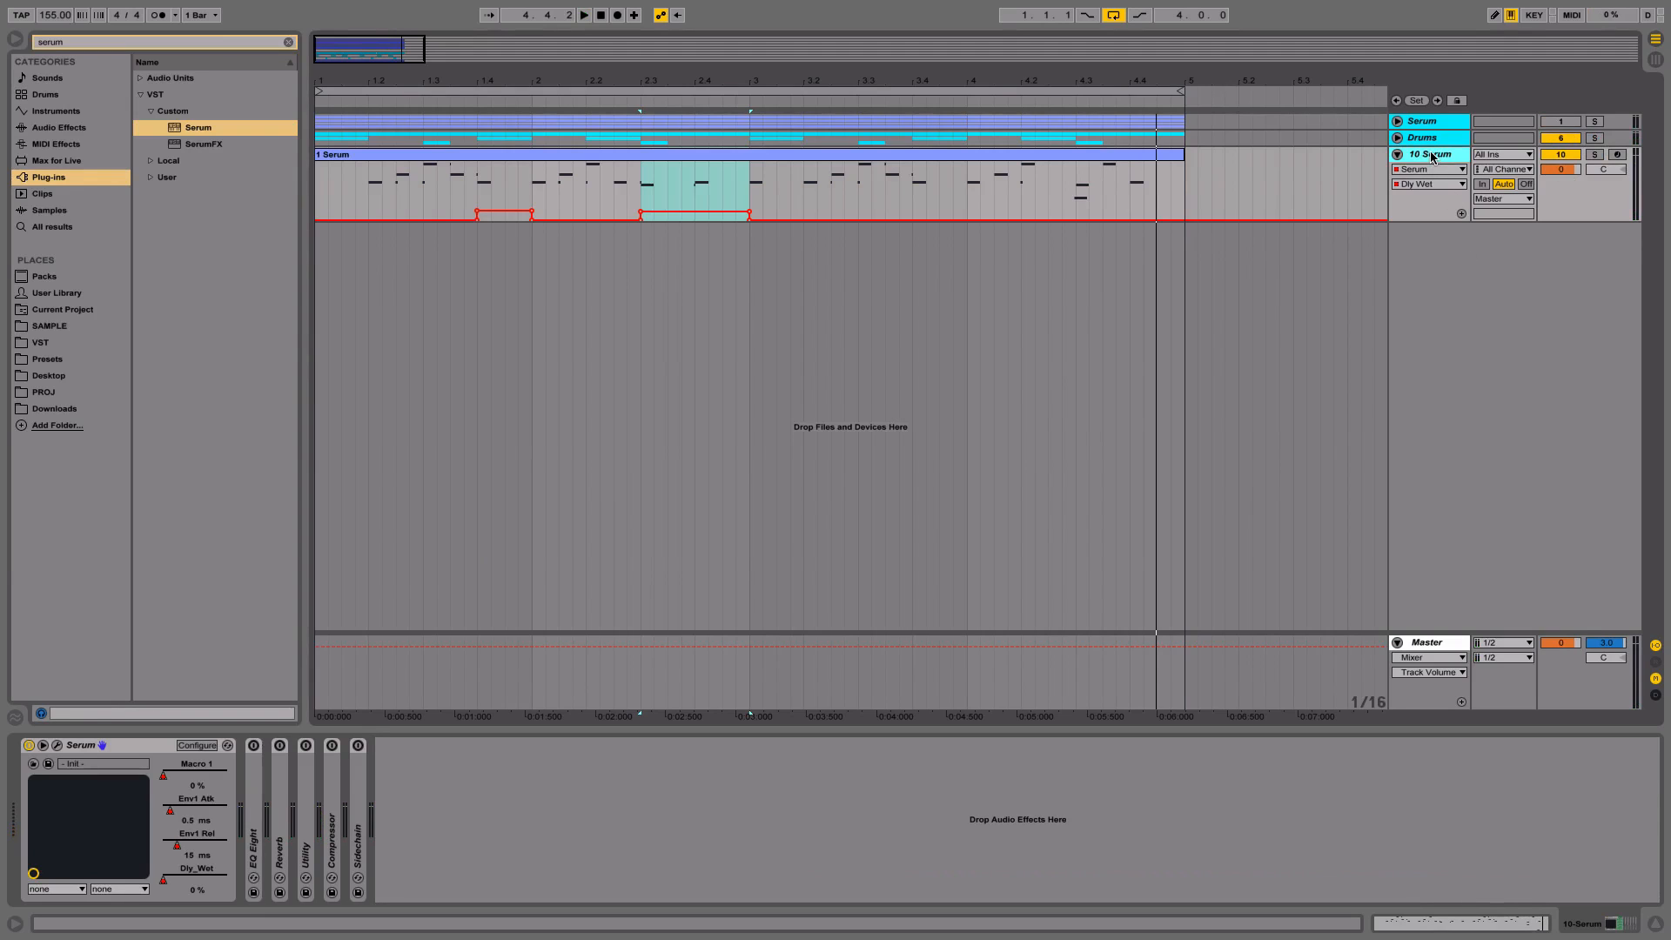
key(ctrl+d)
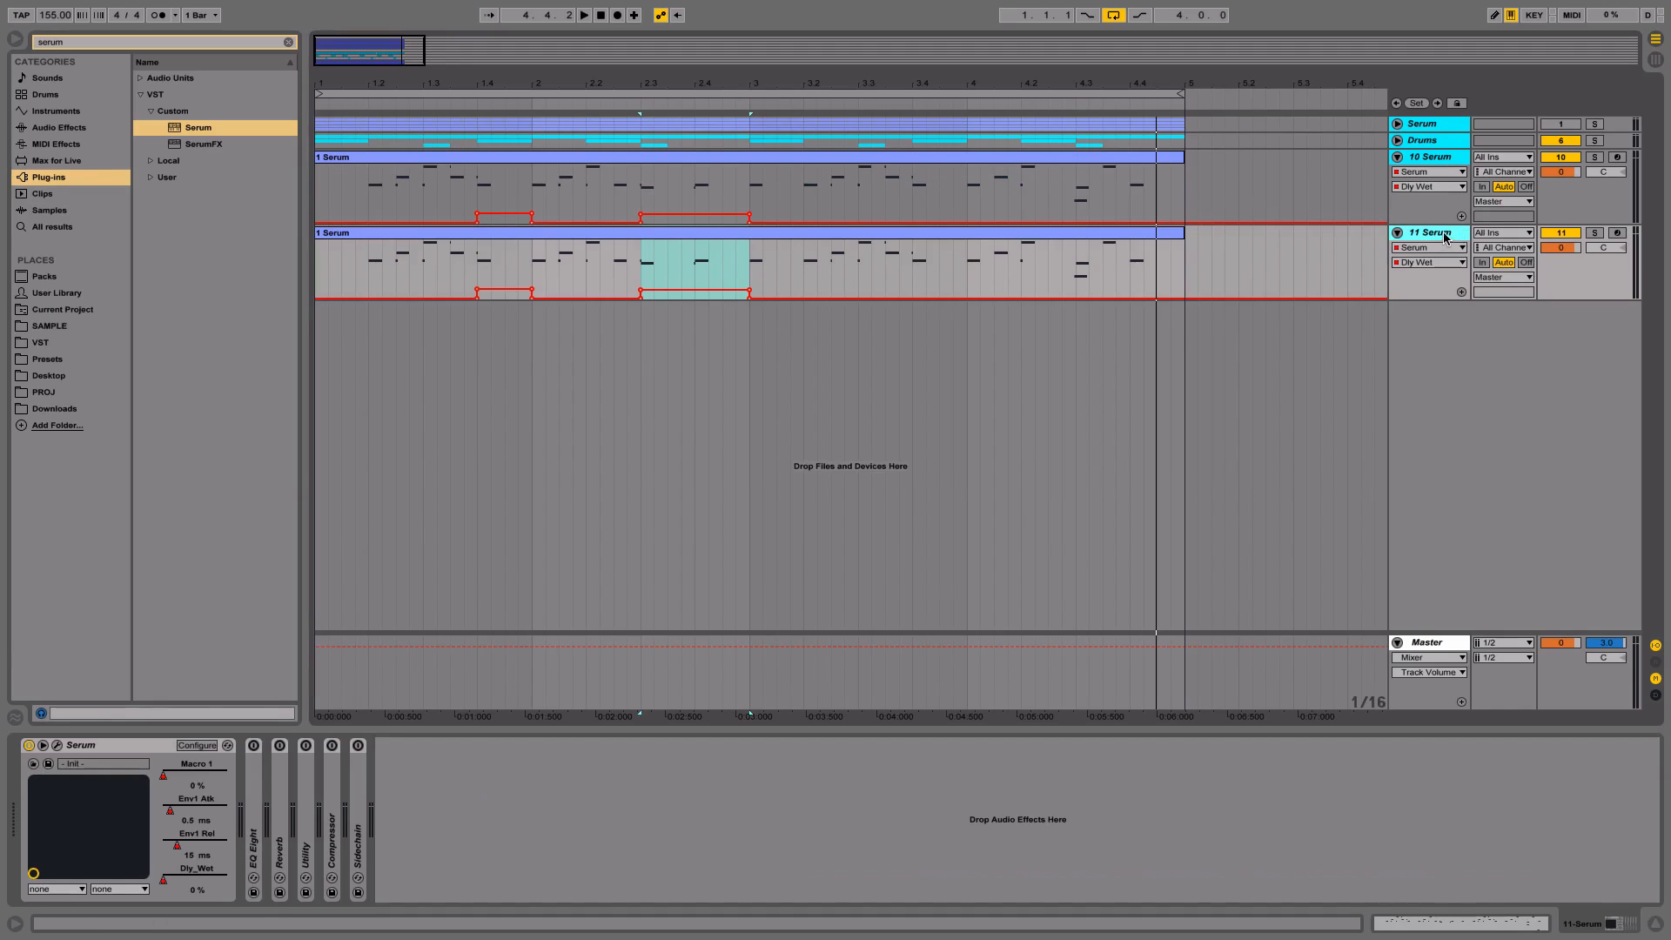
In the duplicated track's Serum, disable oscillator B and noise, set oscillator A's octave to 0 and the filter cutoff to 479 Hz
click(57, 746)
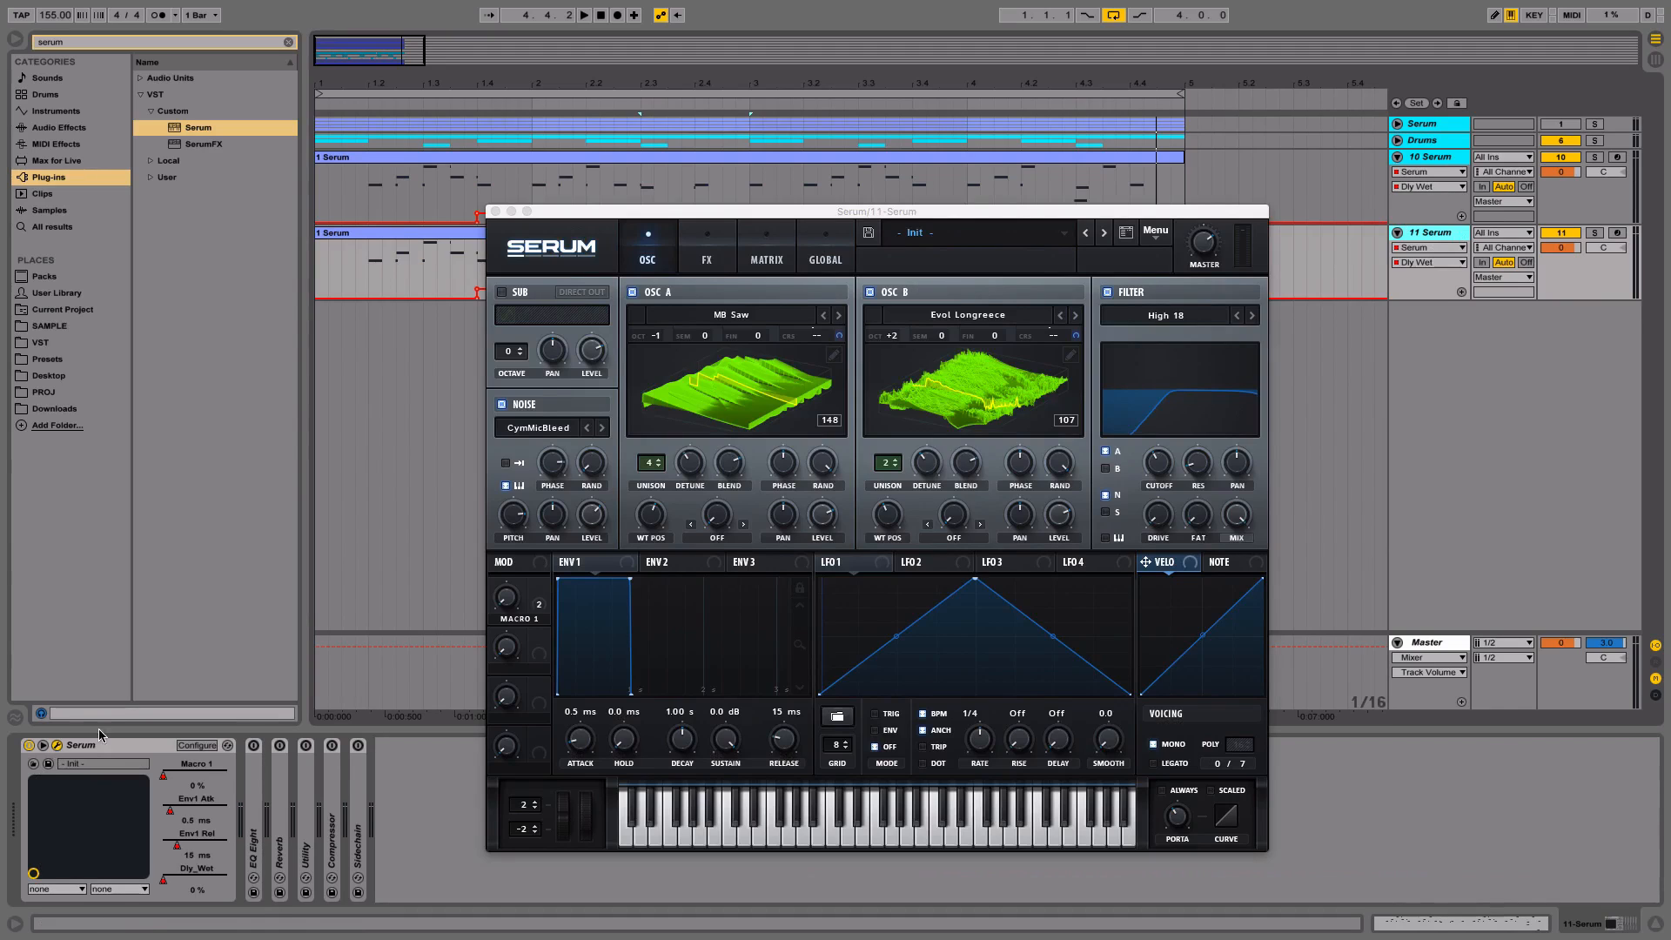
click(870, 293)
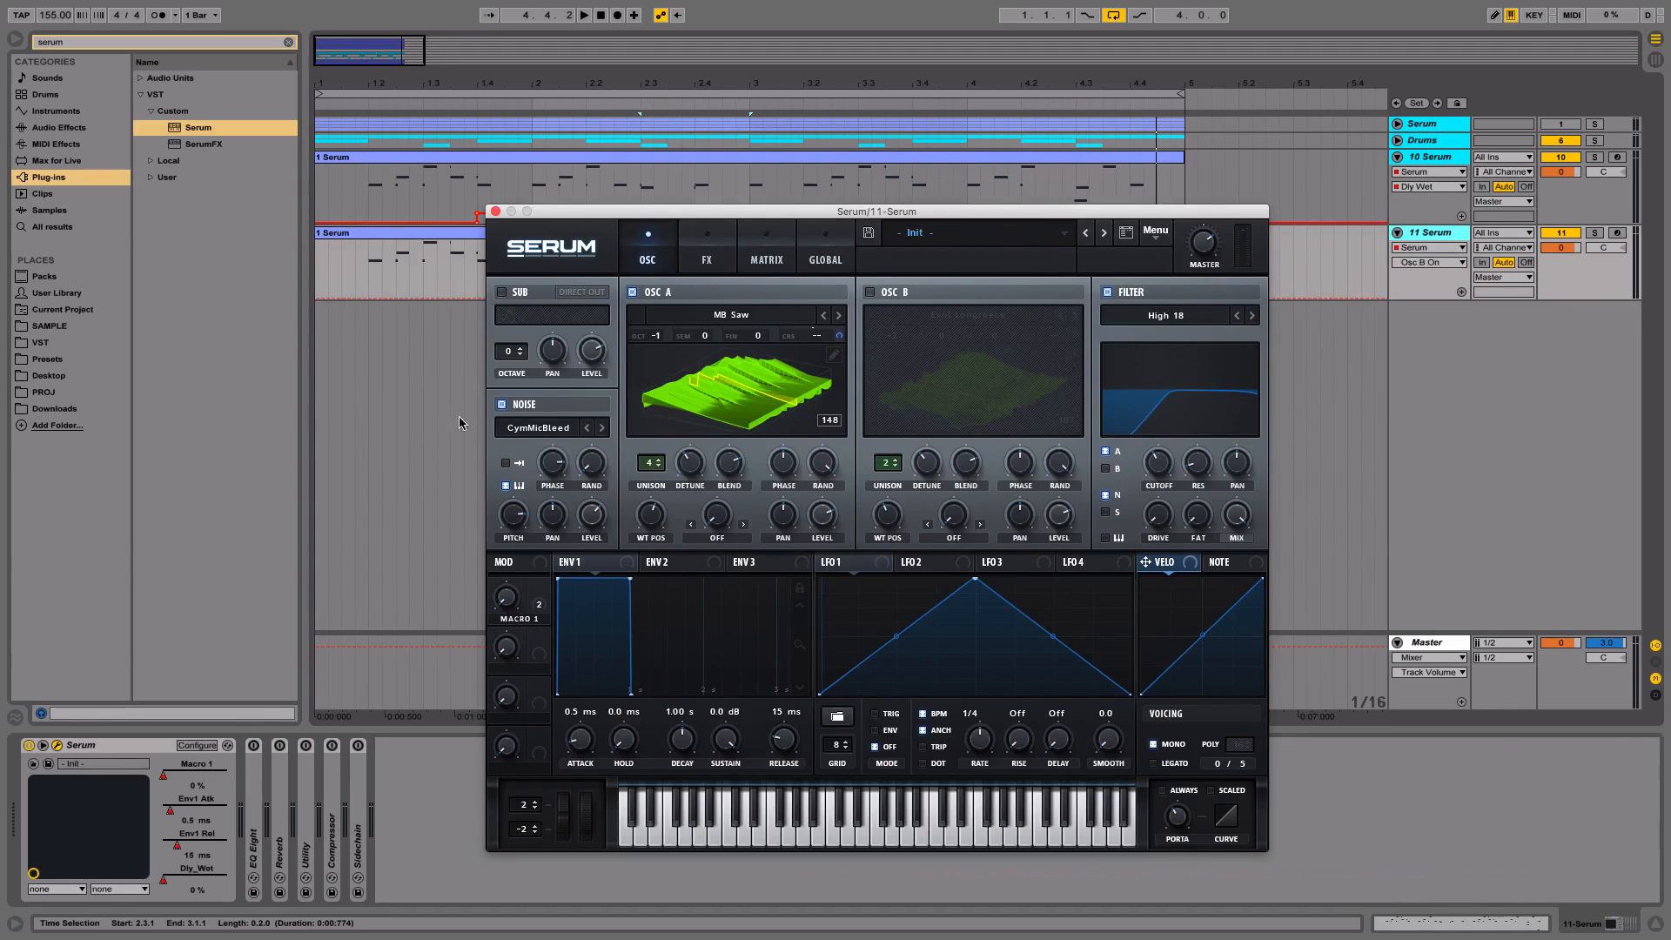
click(500, 405)
drag(659, 335, 661, 316)
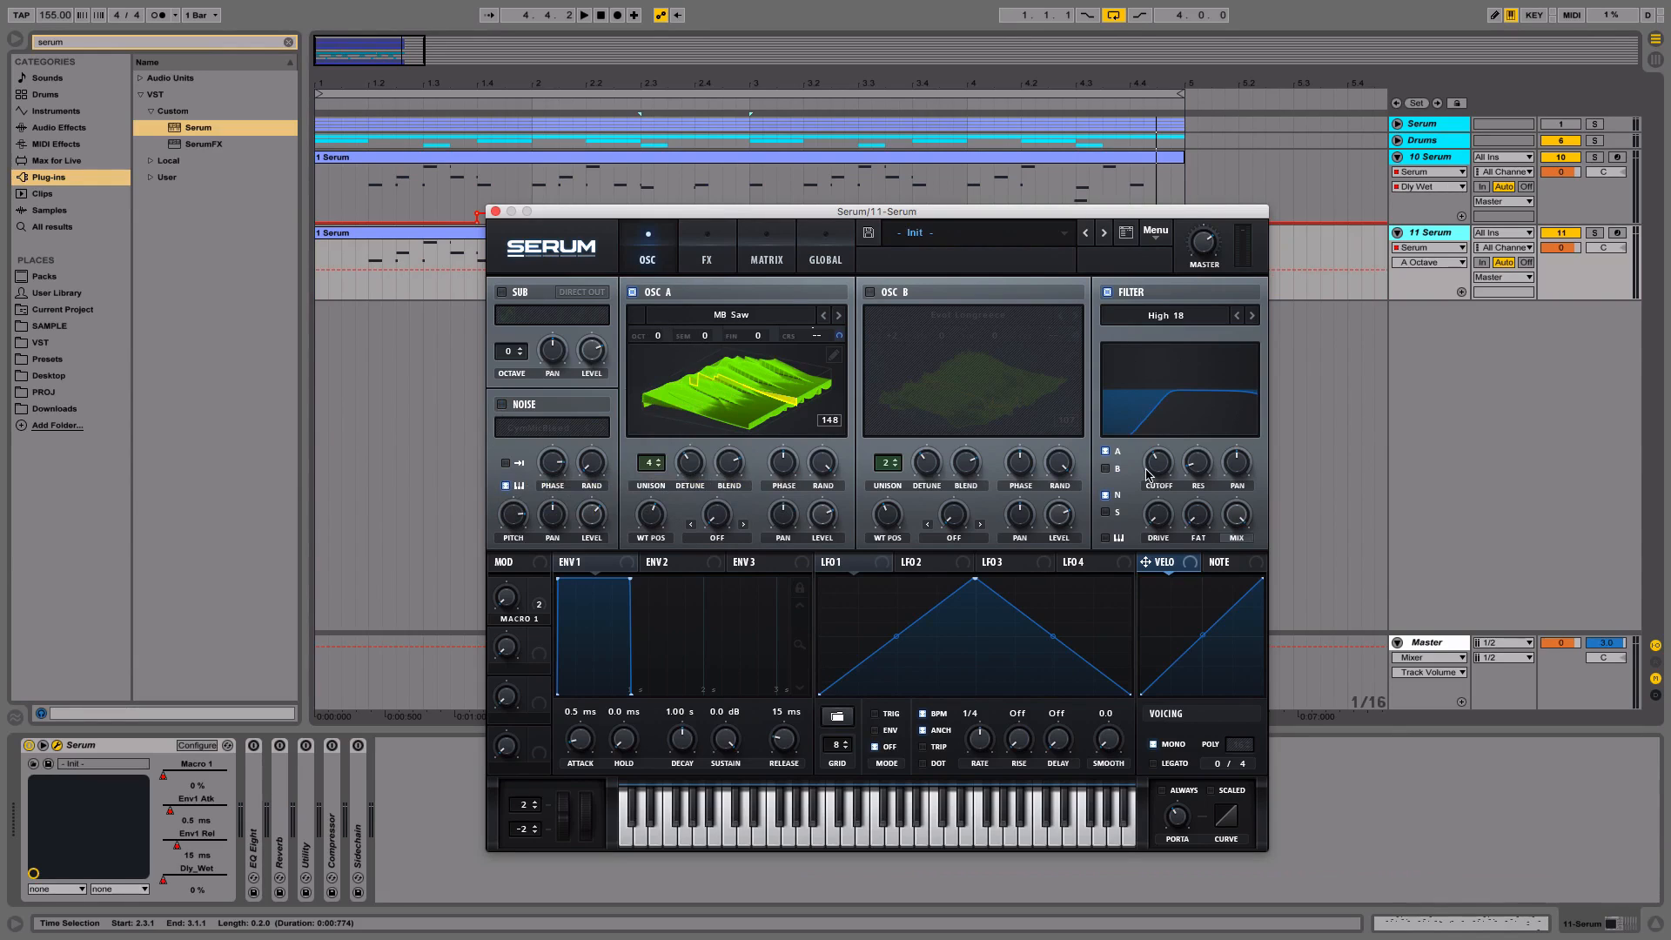
drag(1152, 474, 1154, 457)
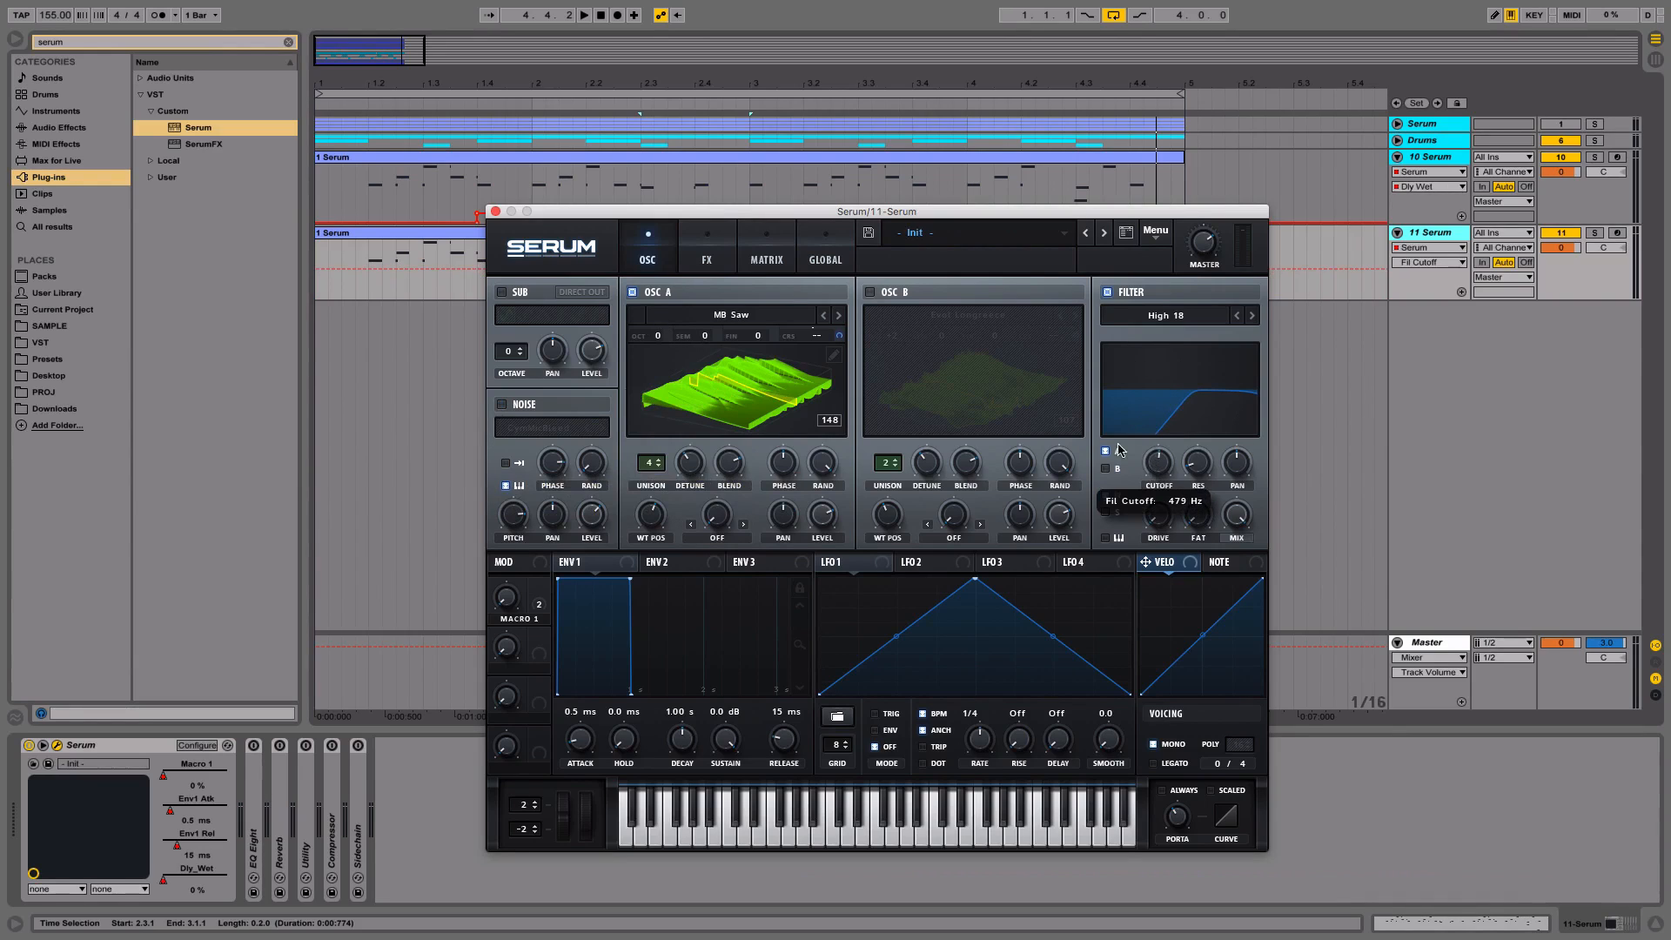
click(500, 212)
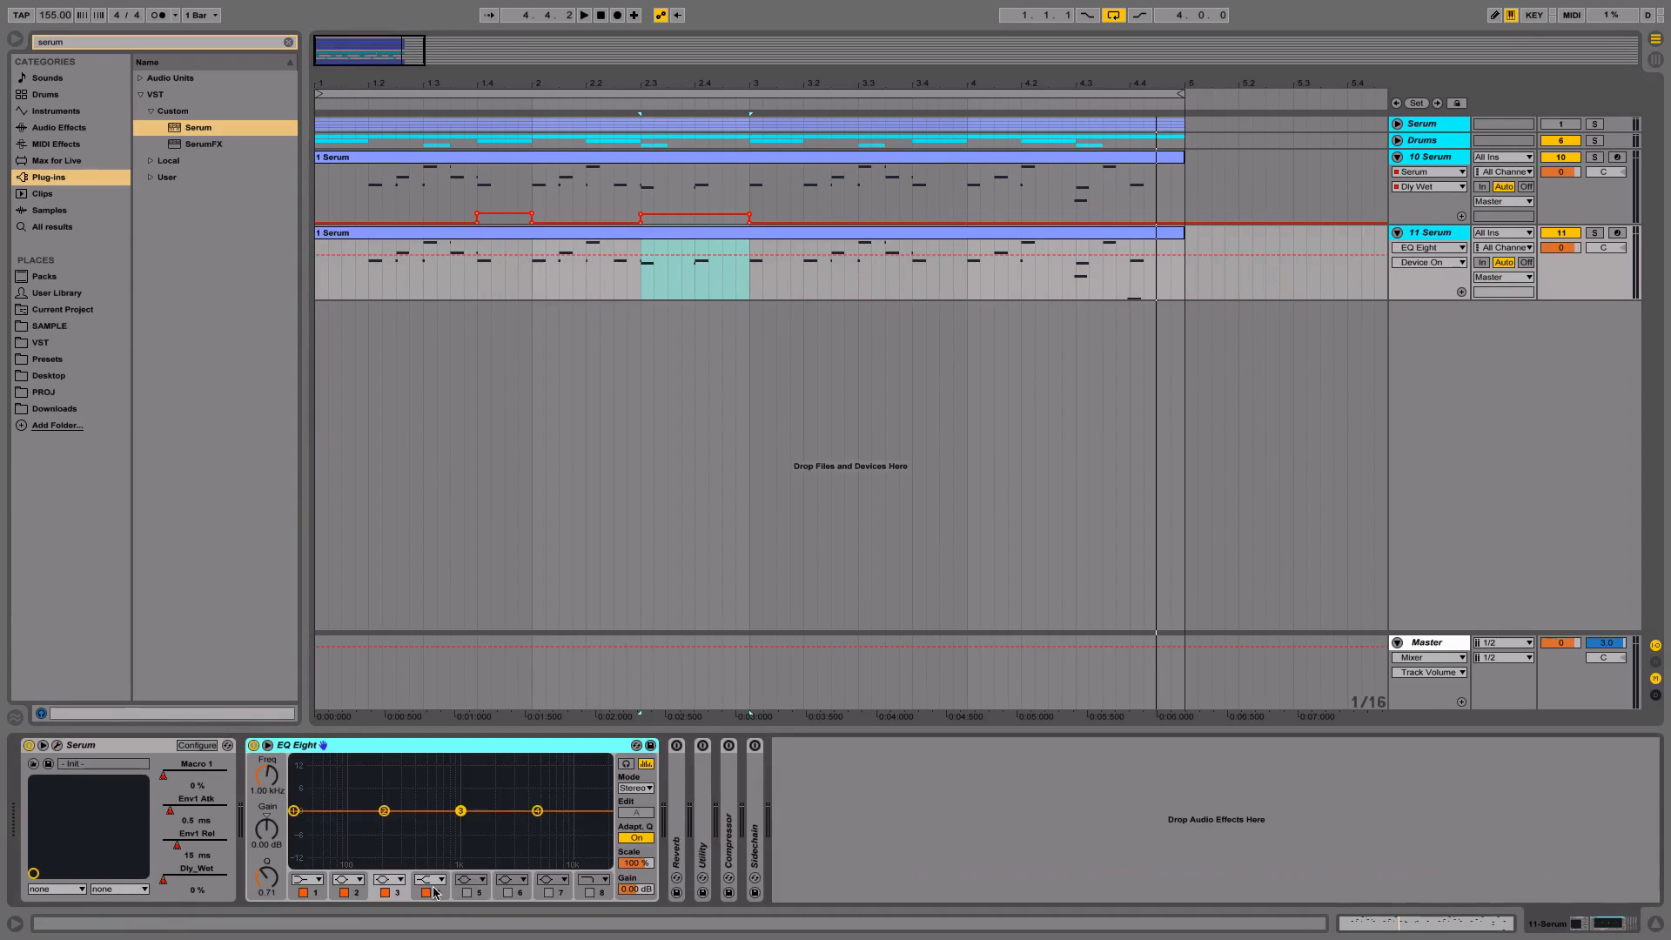
Make band 3 of the duplicate's EQ Eight a low-pass filter at 3.44 kHz, and audition the layer soloed
click(389, 879)
click(389, 887)
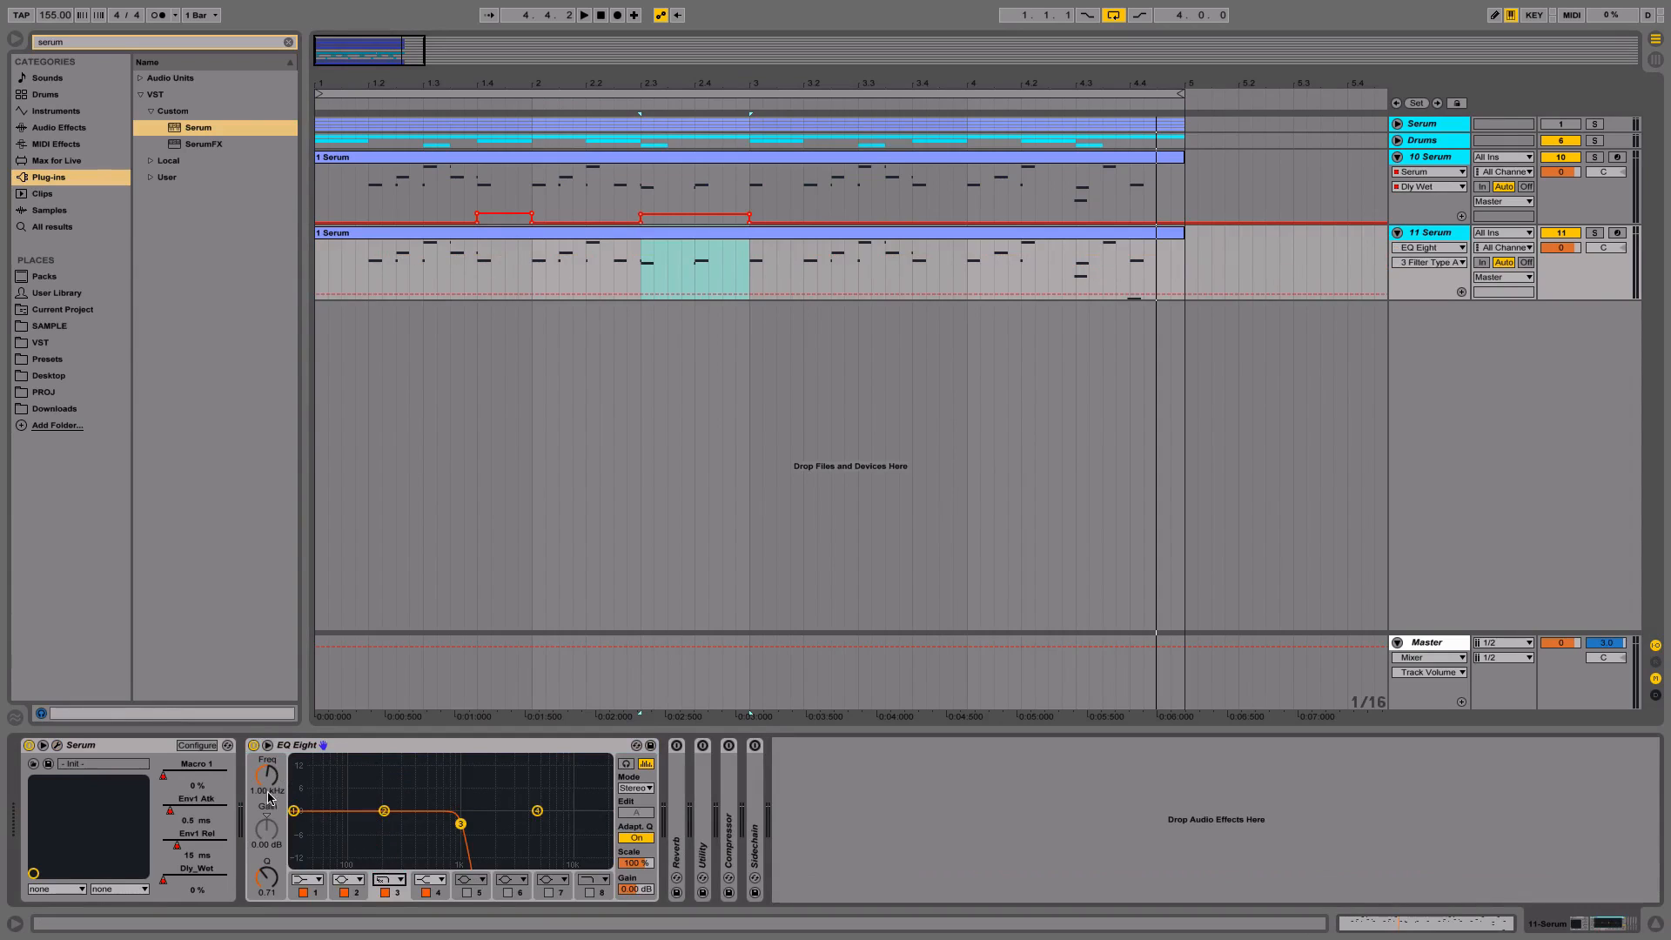
drag(269, 797, 269, 760)
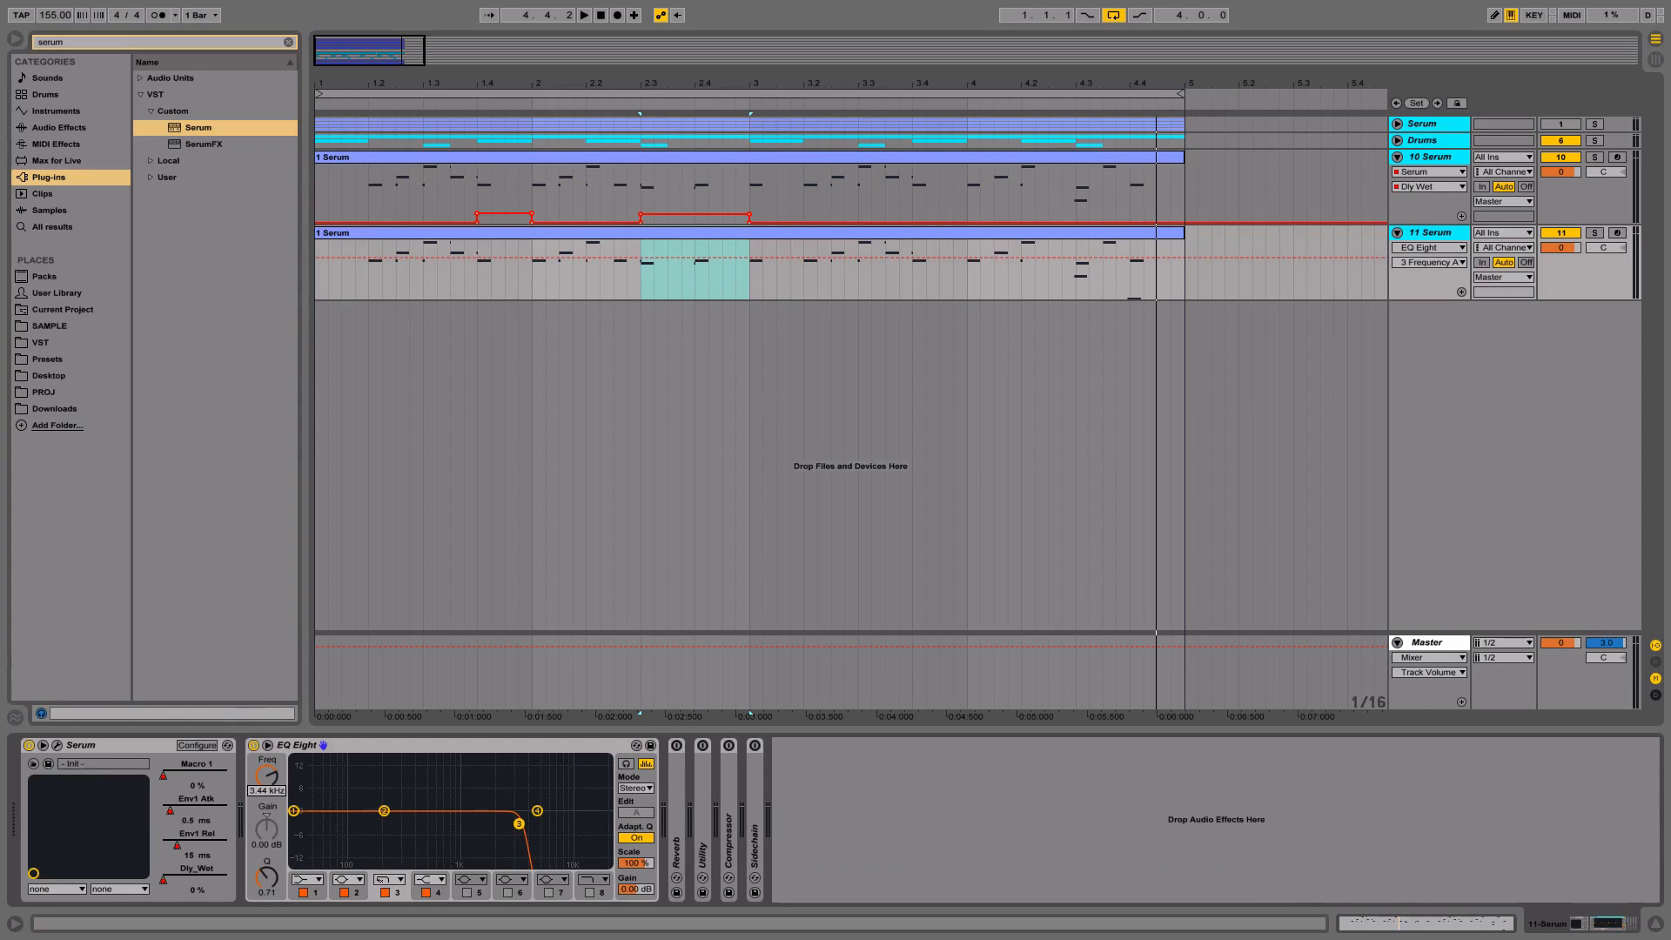
key(space)
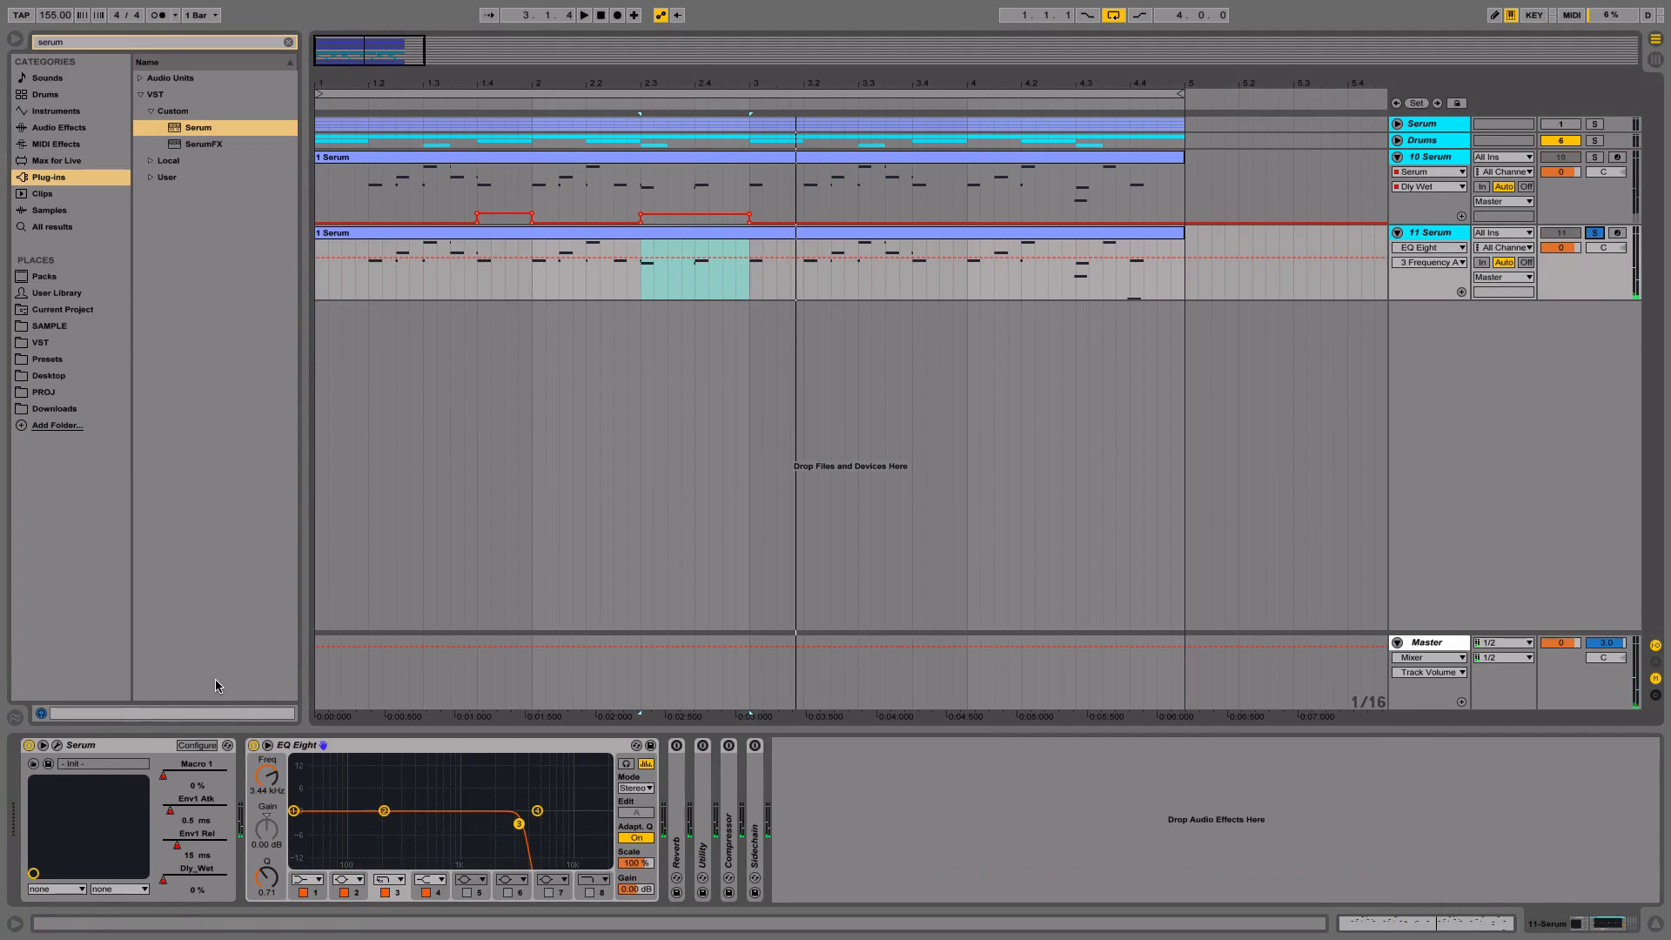
In the 11 Serum layer's Serum effects, enable Distortion in Diode 1 mode, move its filter to 55 with resonance 0.1, and raise the drive
click(58, 746)
click(722, 249)
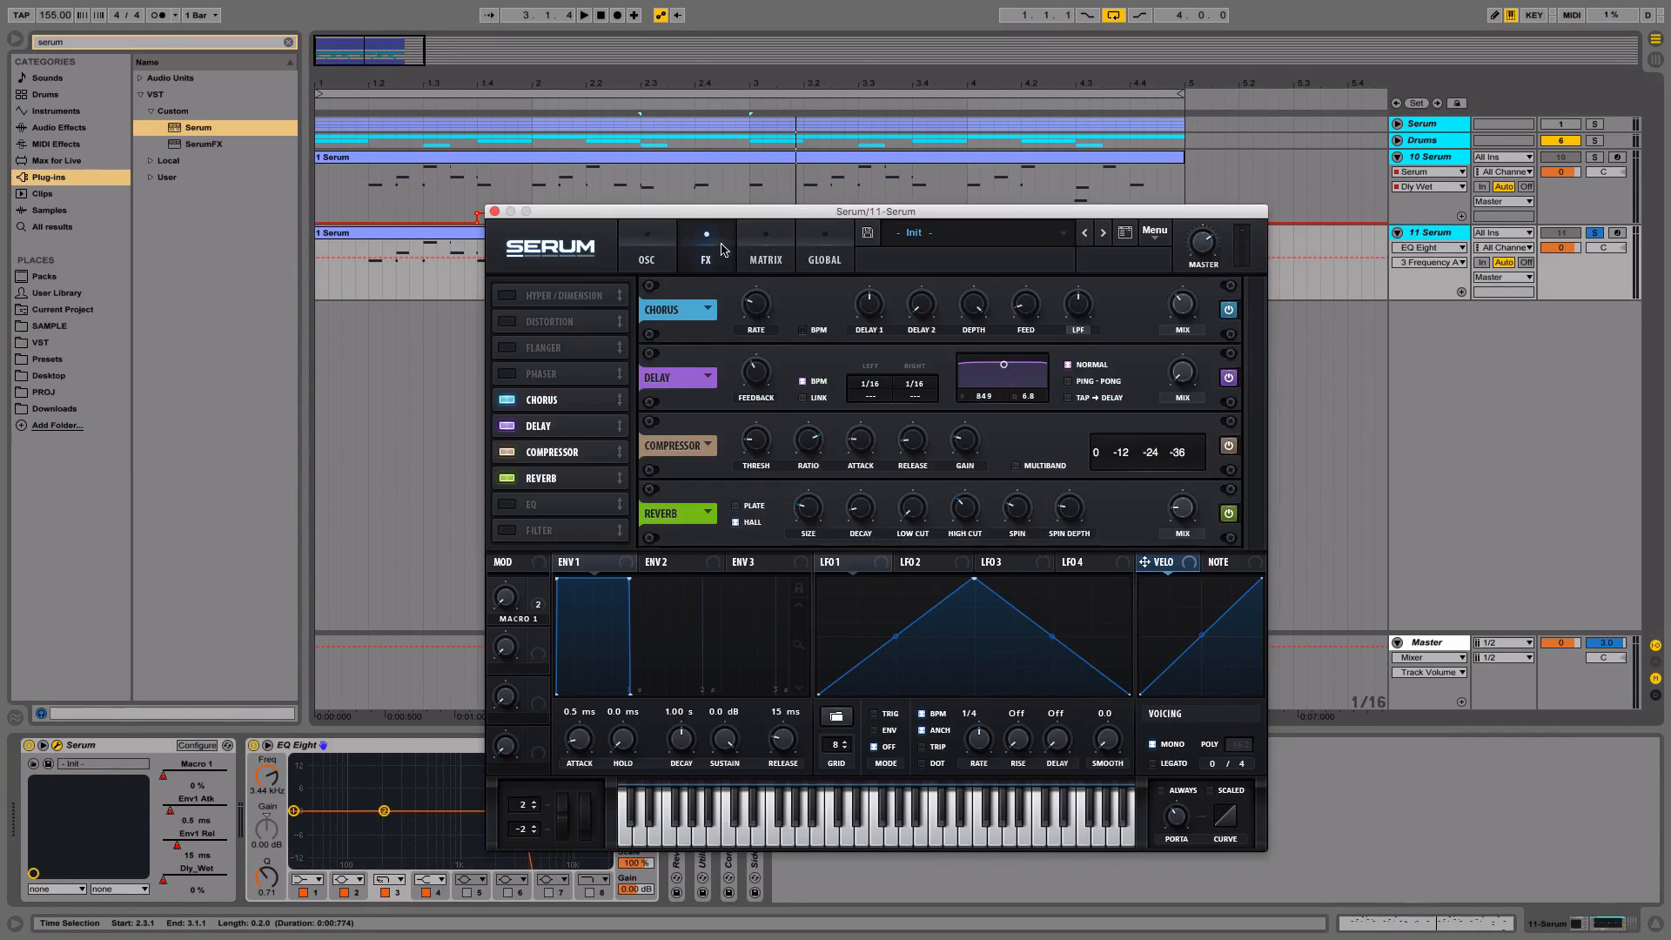
click(507, 321)
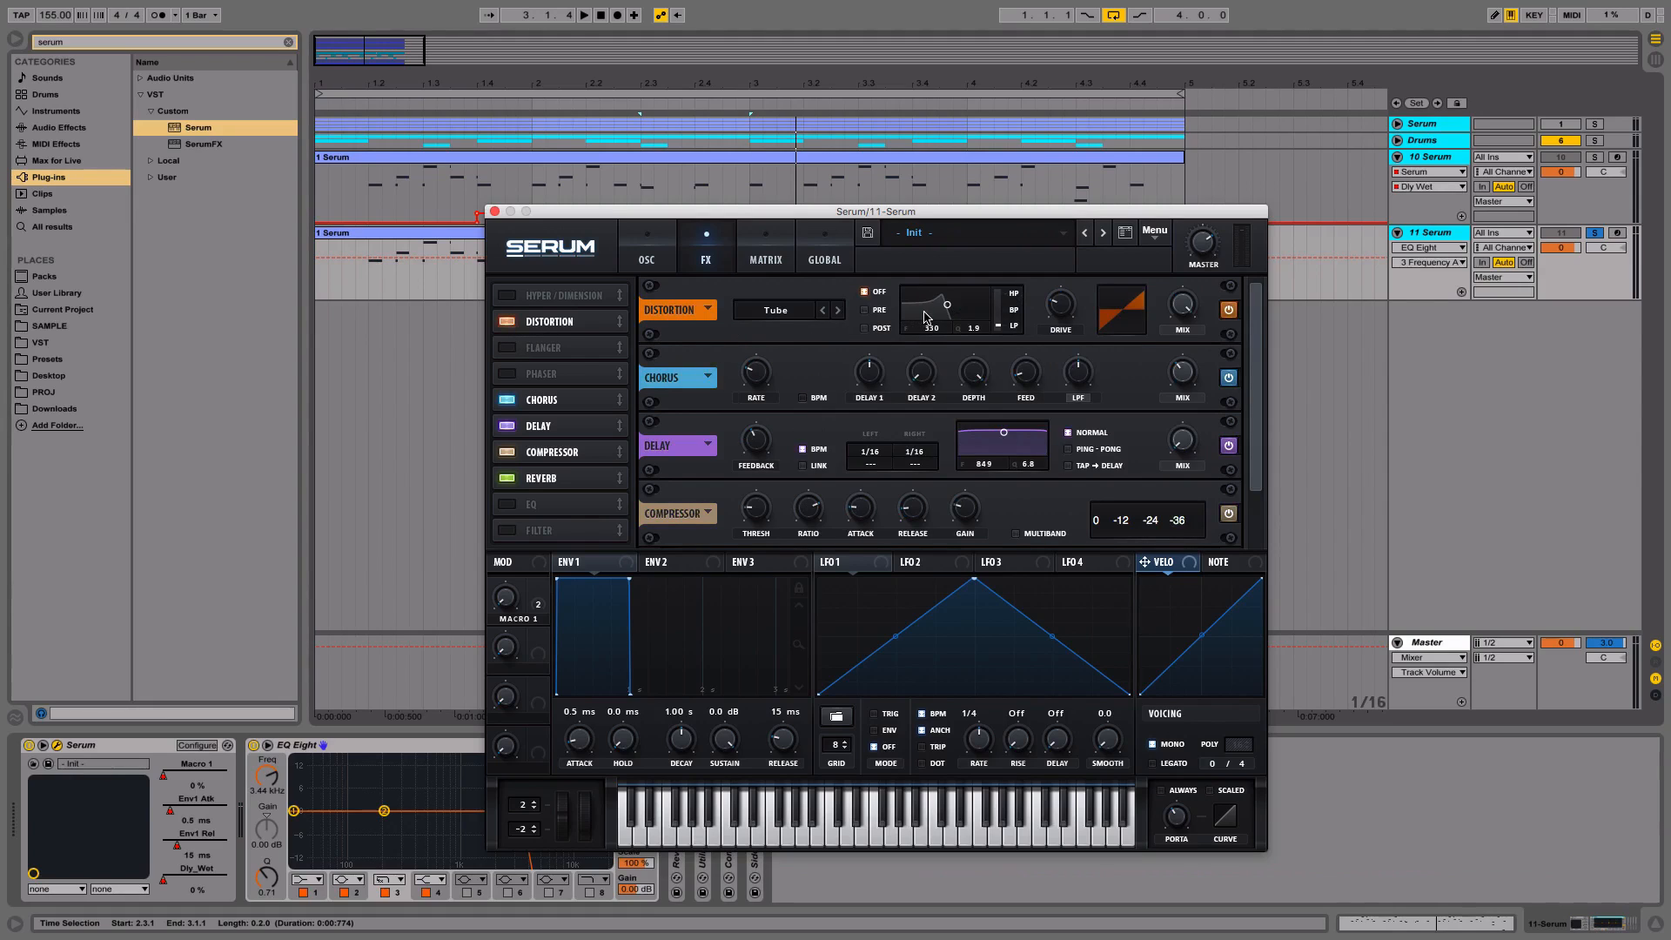
drag(924, 317, 931, 329)
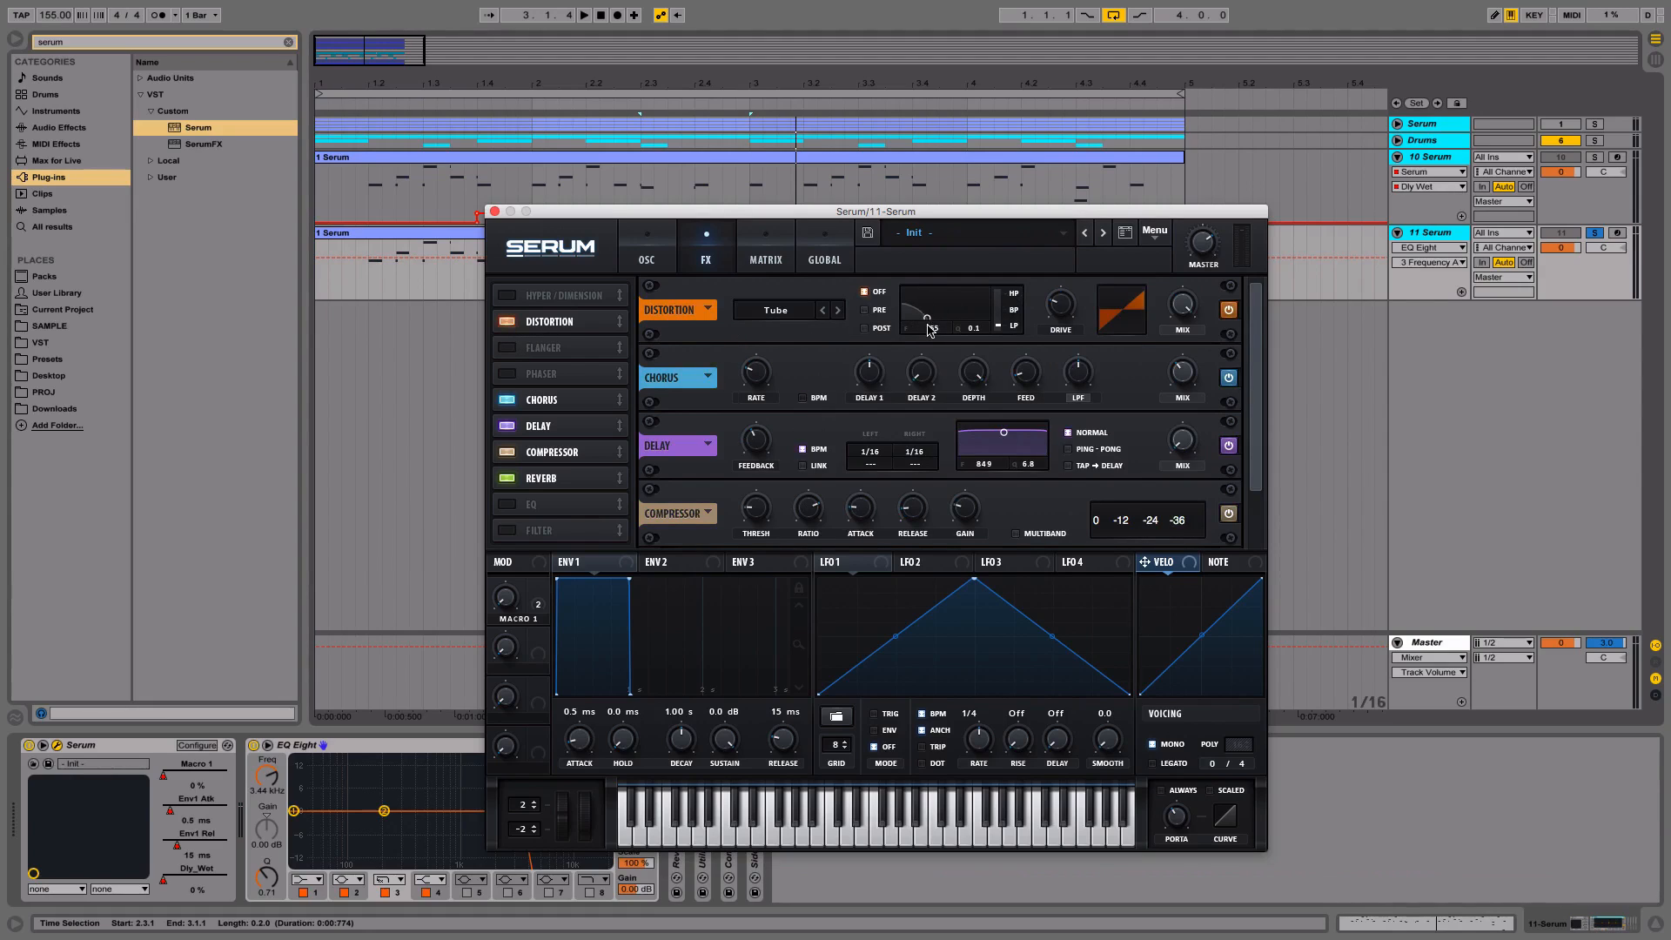
click(839, 311)
click(838, 311)
click(838, 310)
drag(1063, 318, 1090, 155)
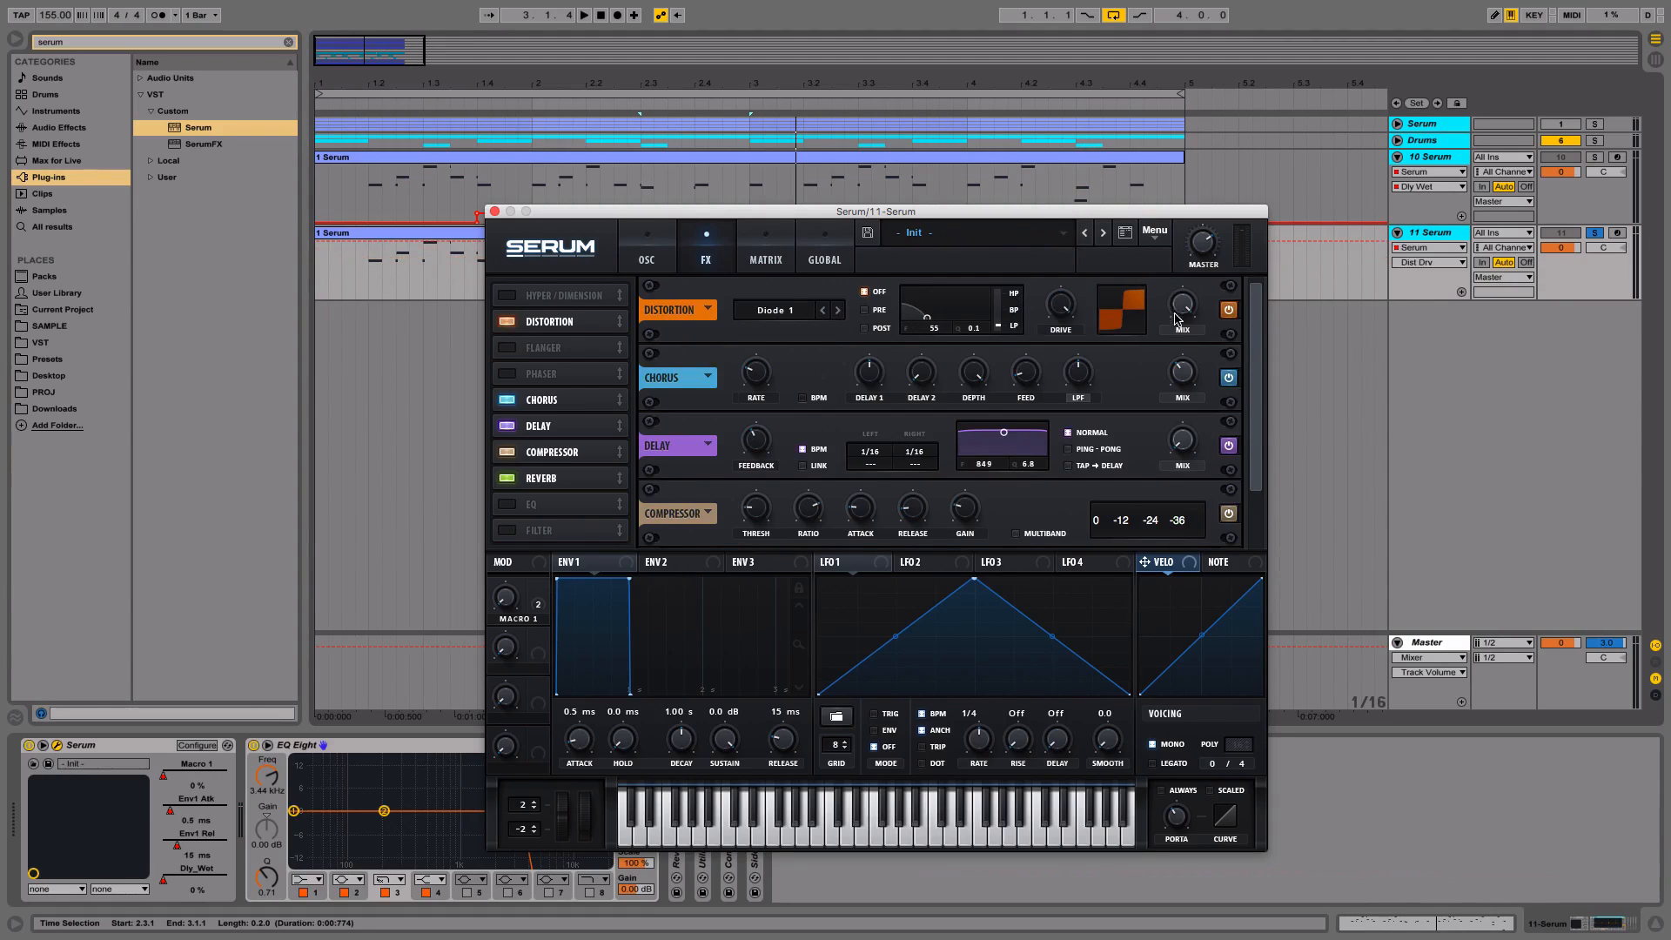
Lower the 11 Serum track volume to -9.0 dB and solo the 10 Serum track alongside it
click(1593, 233)
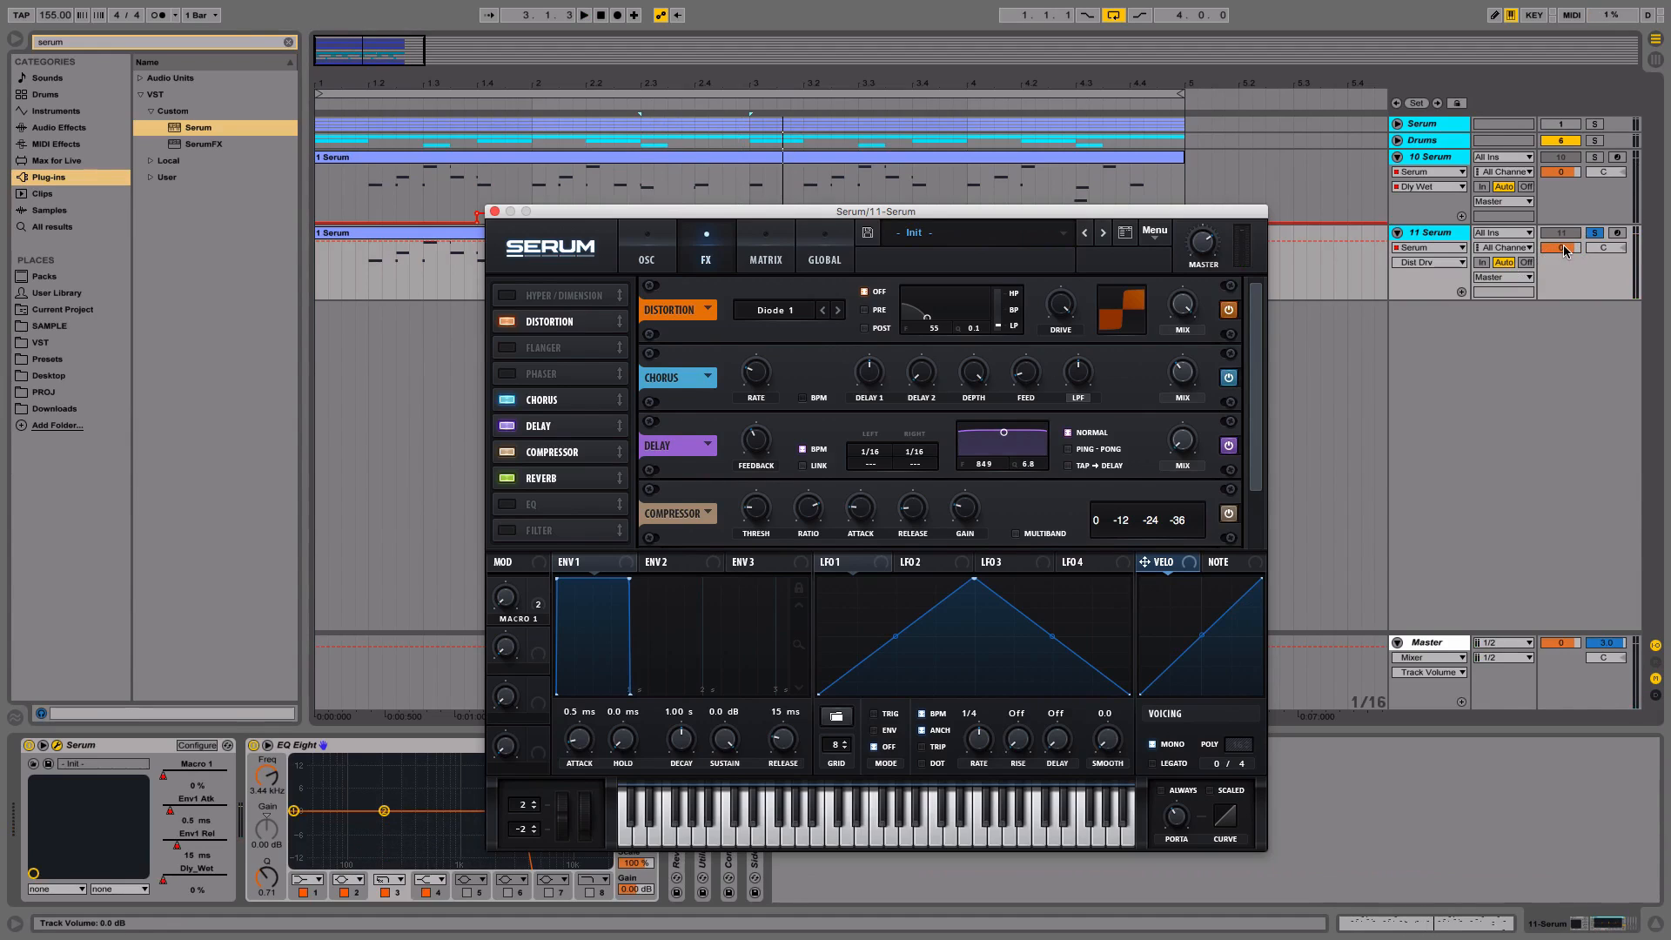
drag(1564, 252, 1580, 185)
click(1595, 157)
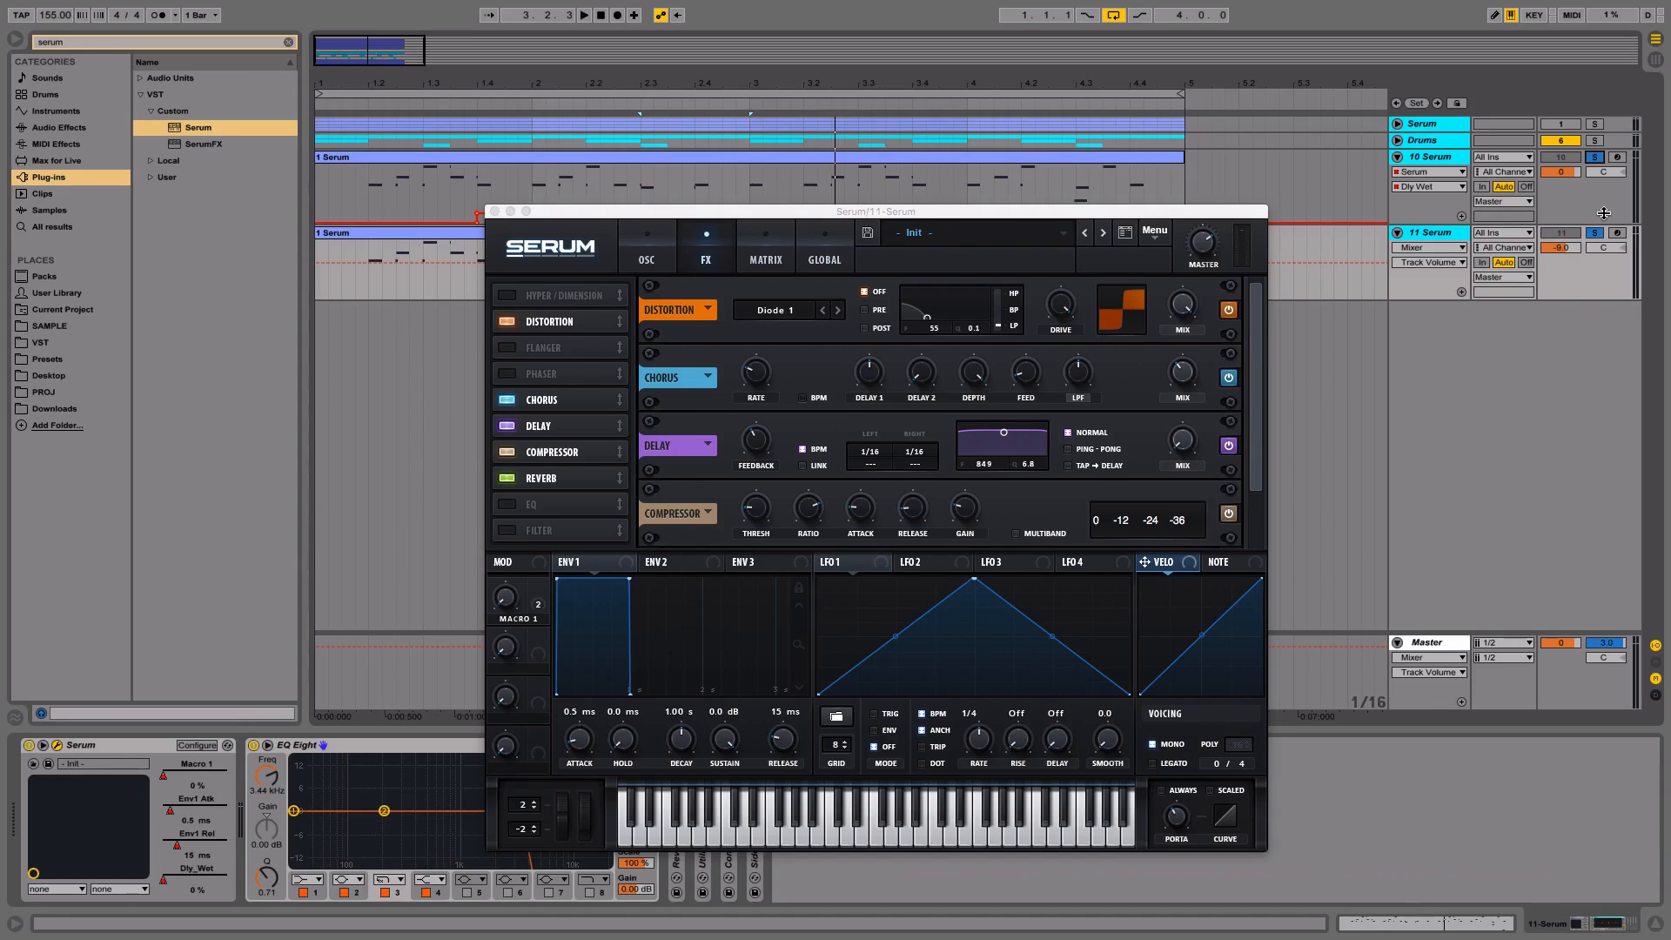
key(super+alt+p)
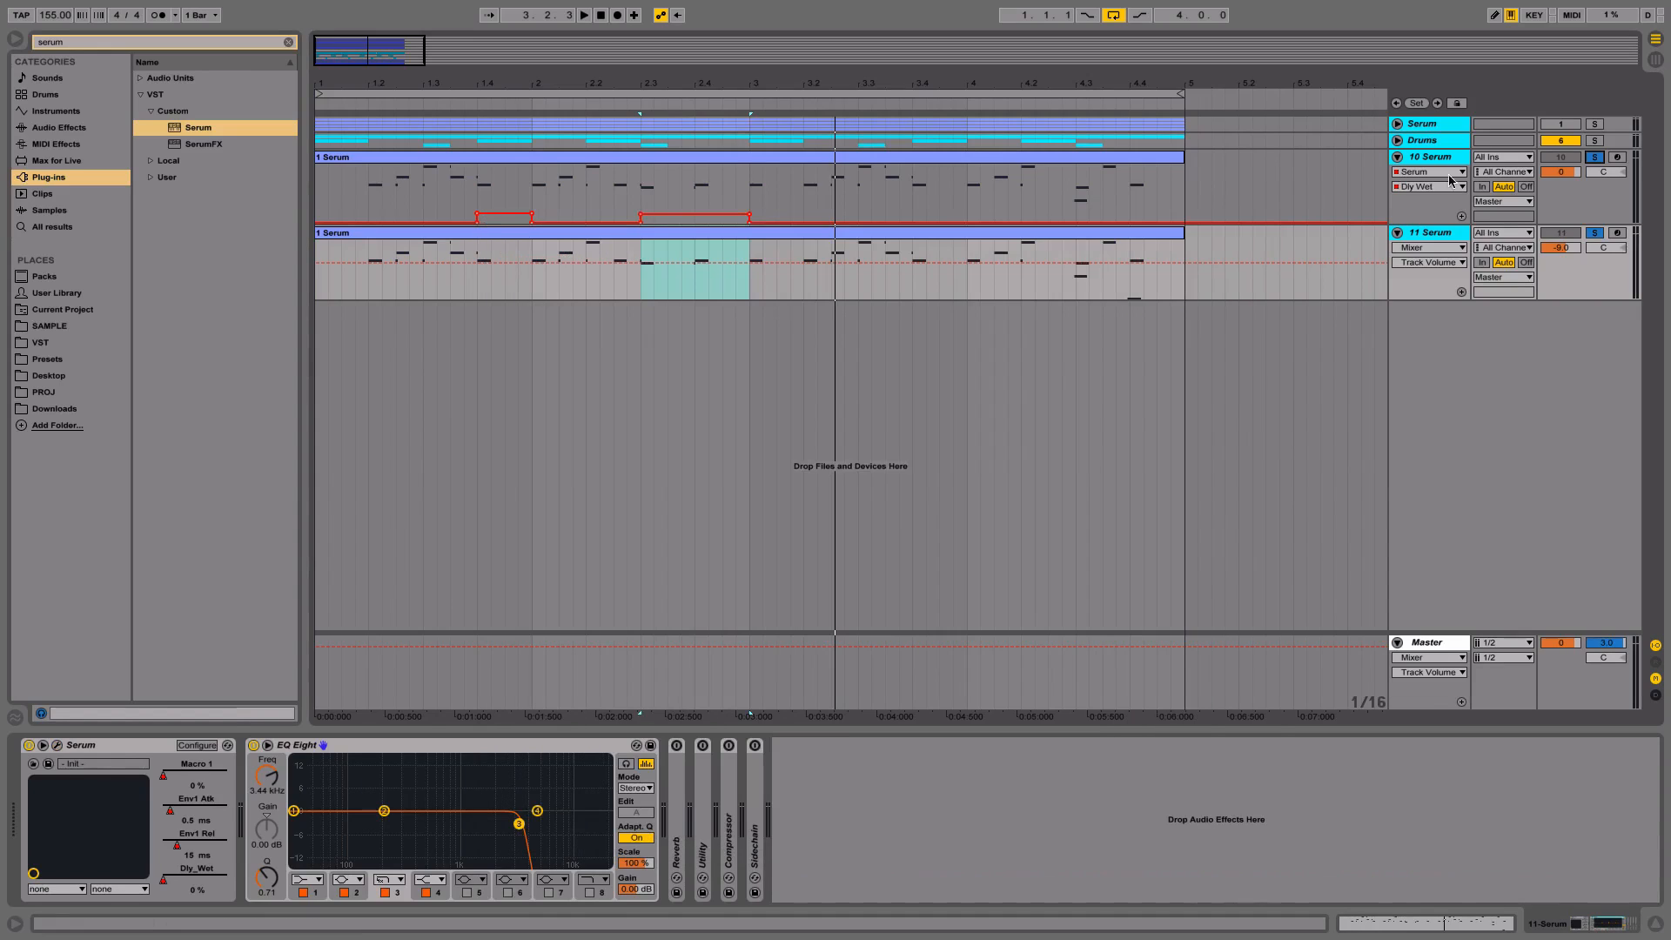
Duplicate the 10 Serum track and place the copy below the 11 Serum track
click(1450, 161)
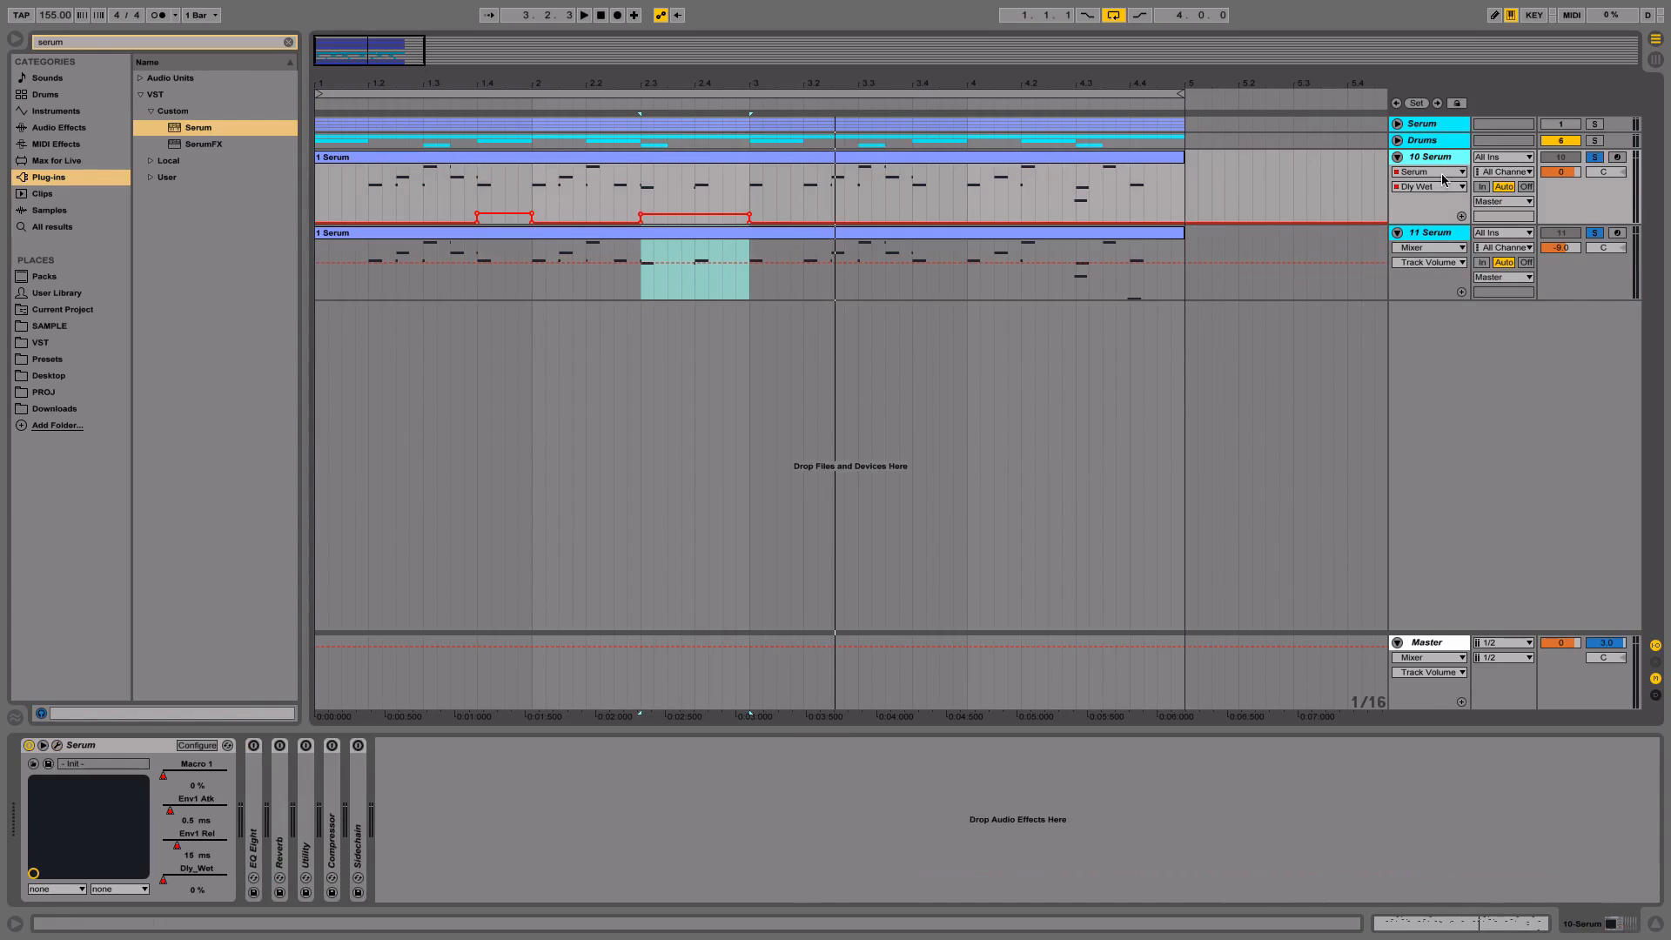
key(ctrl+d)
drag(1429, 232, 1438, 340)
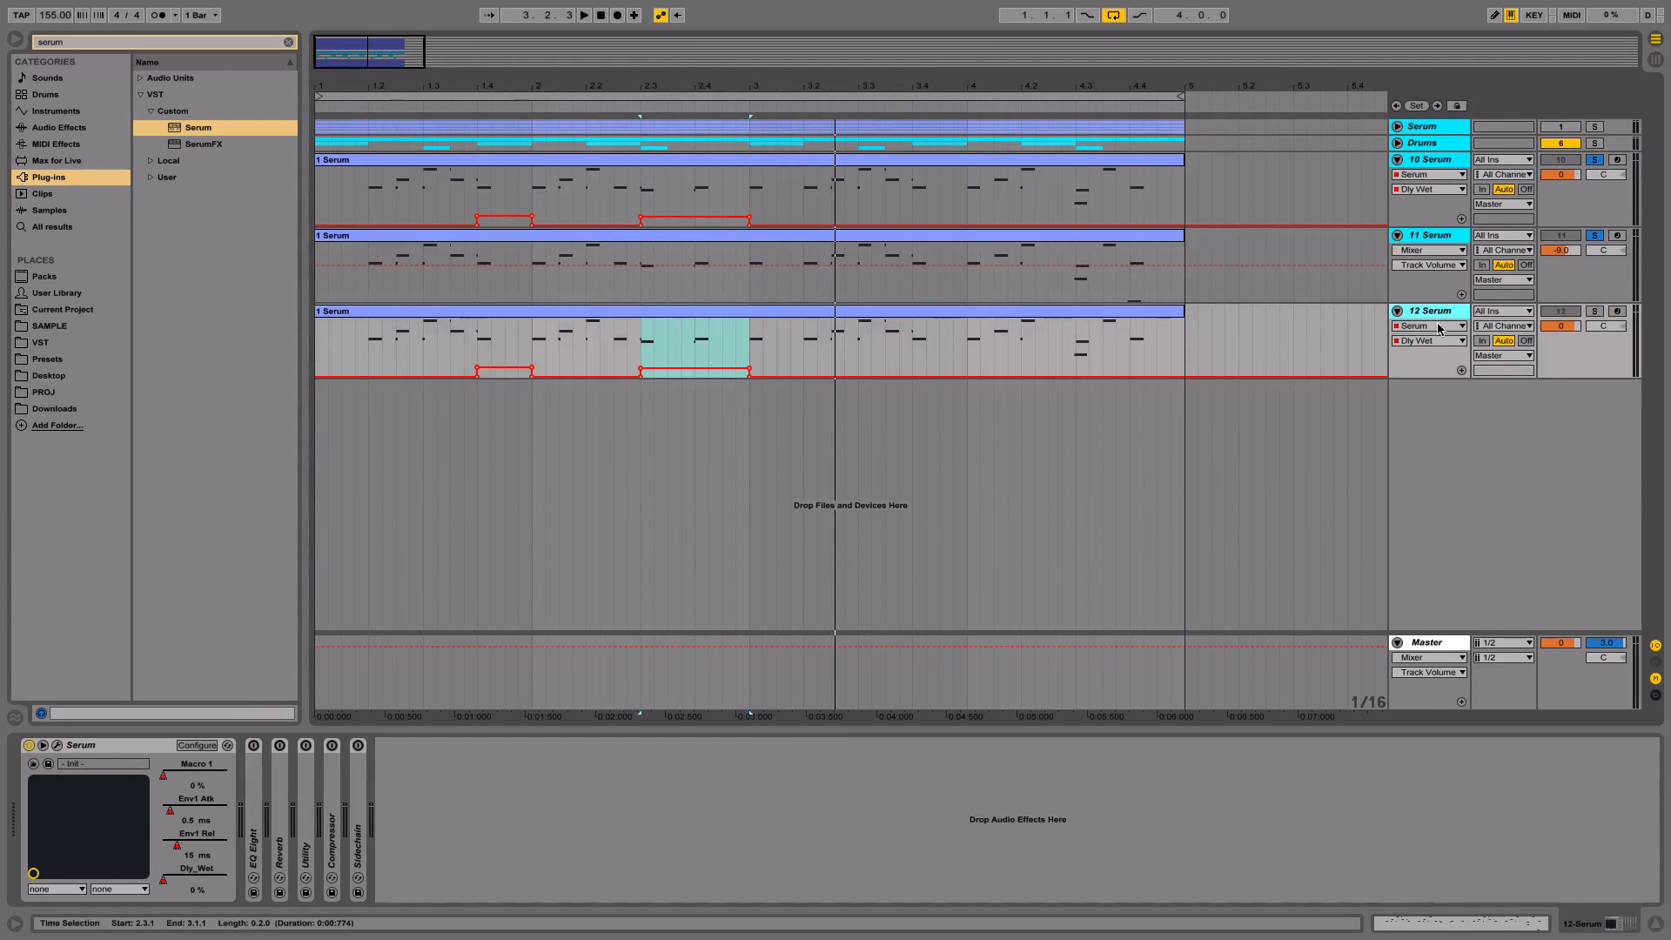
In the new 12 Serum track's synth, raise the semitone tuning of oscillators A and B
click(59, 746)
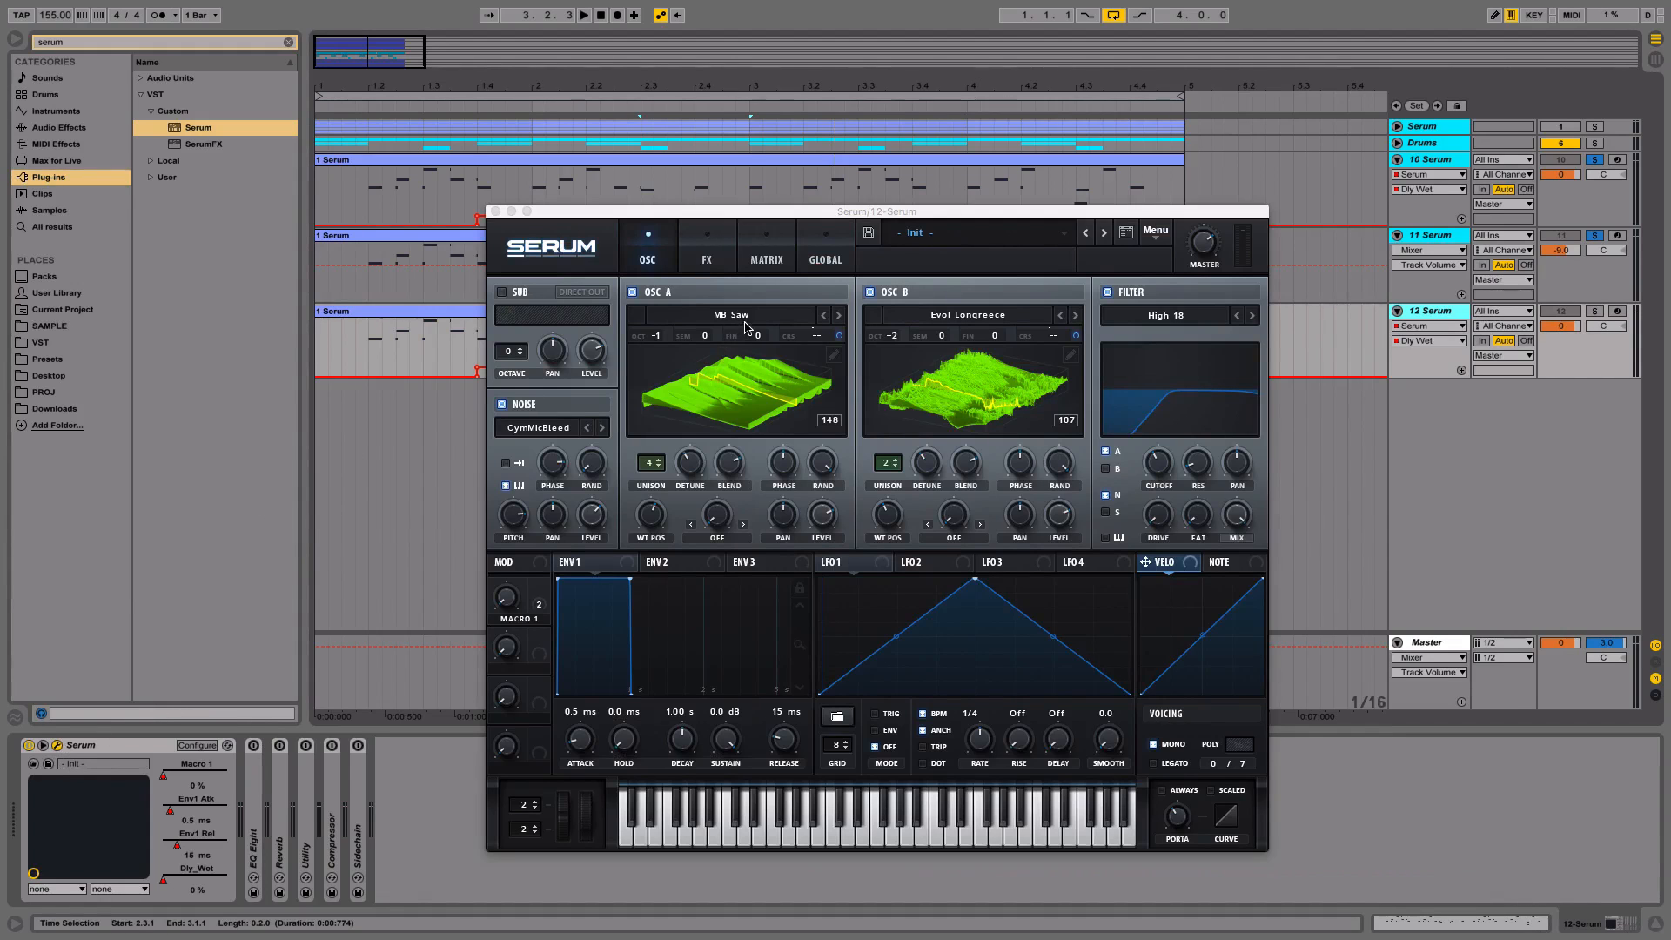
click(708, 345)
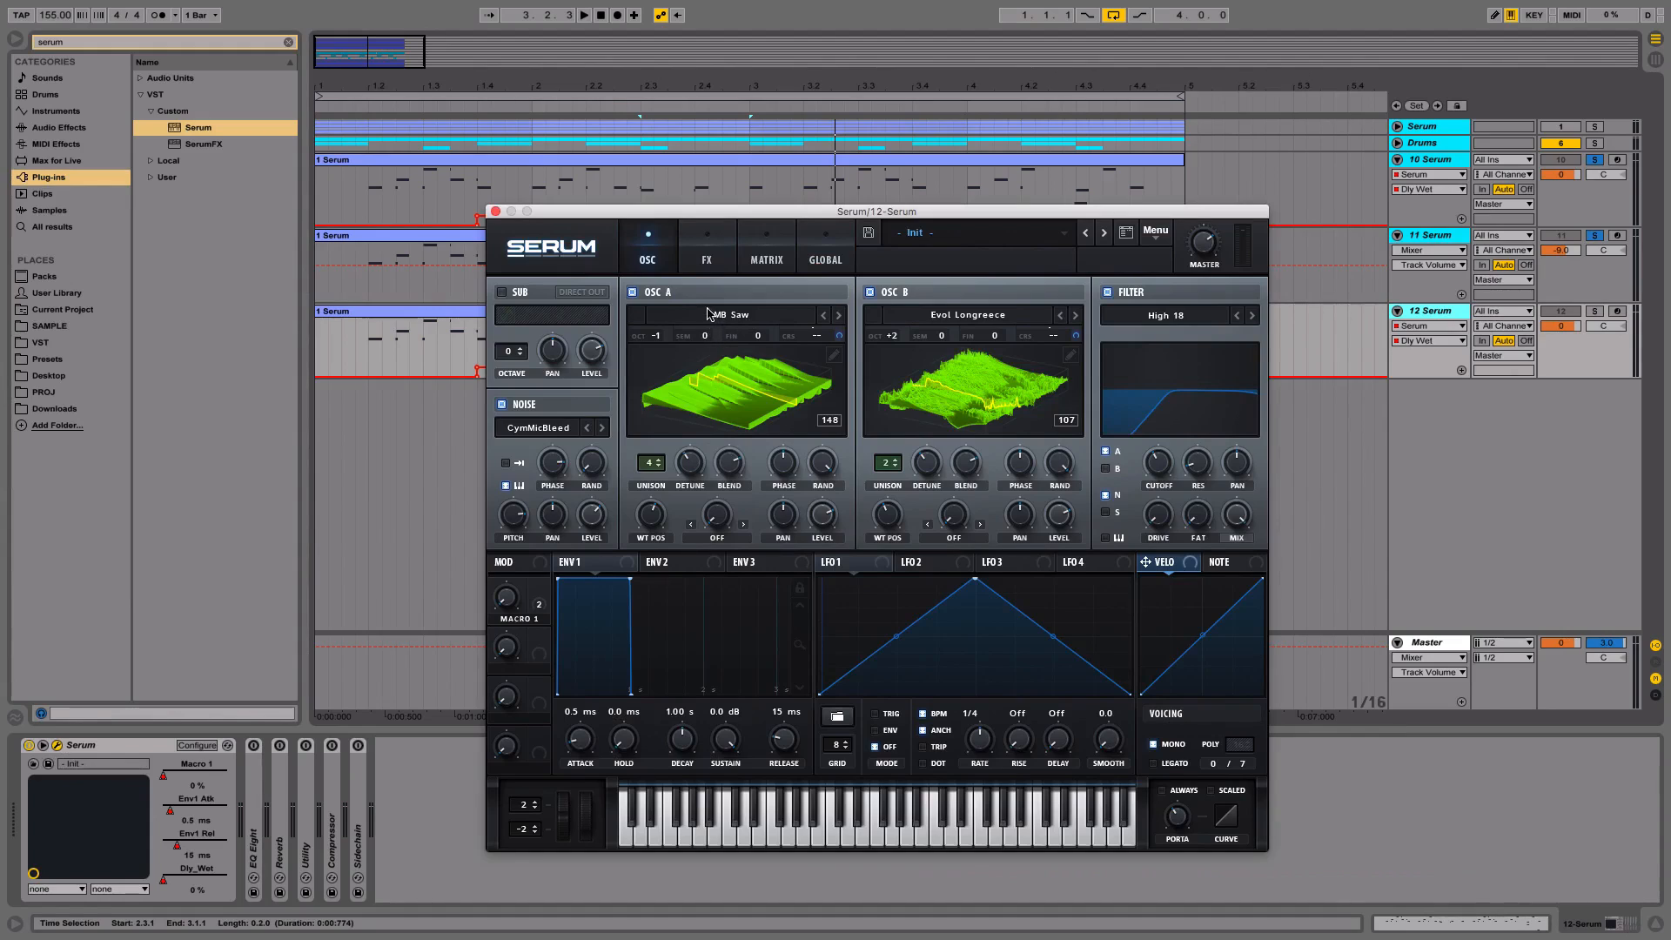
drag(706, 341, 707, 315)
drag(945, 338, 946, 311)
click(496, 212)
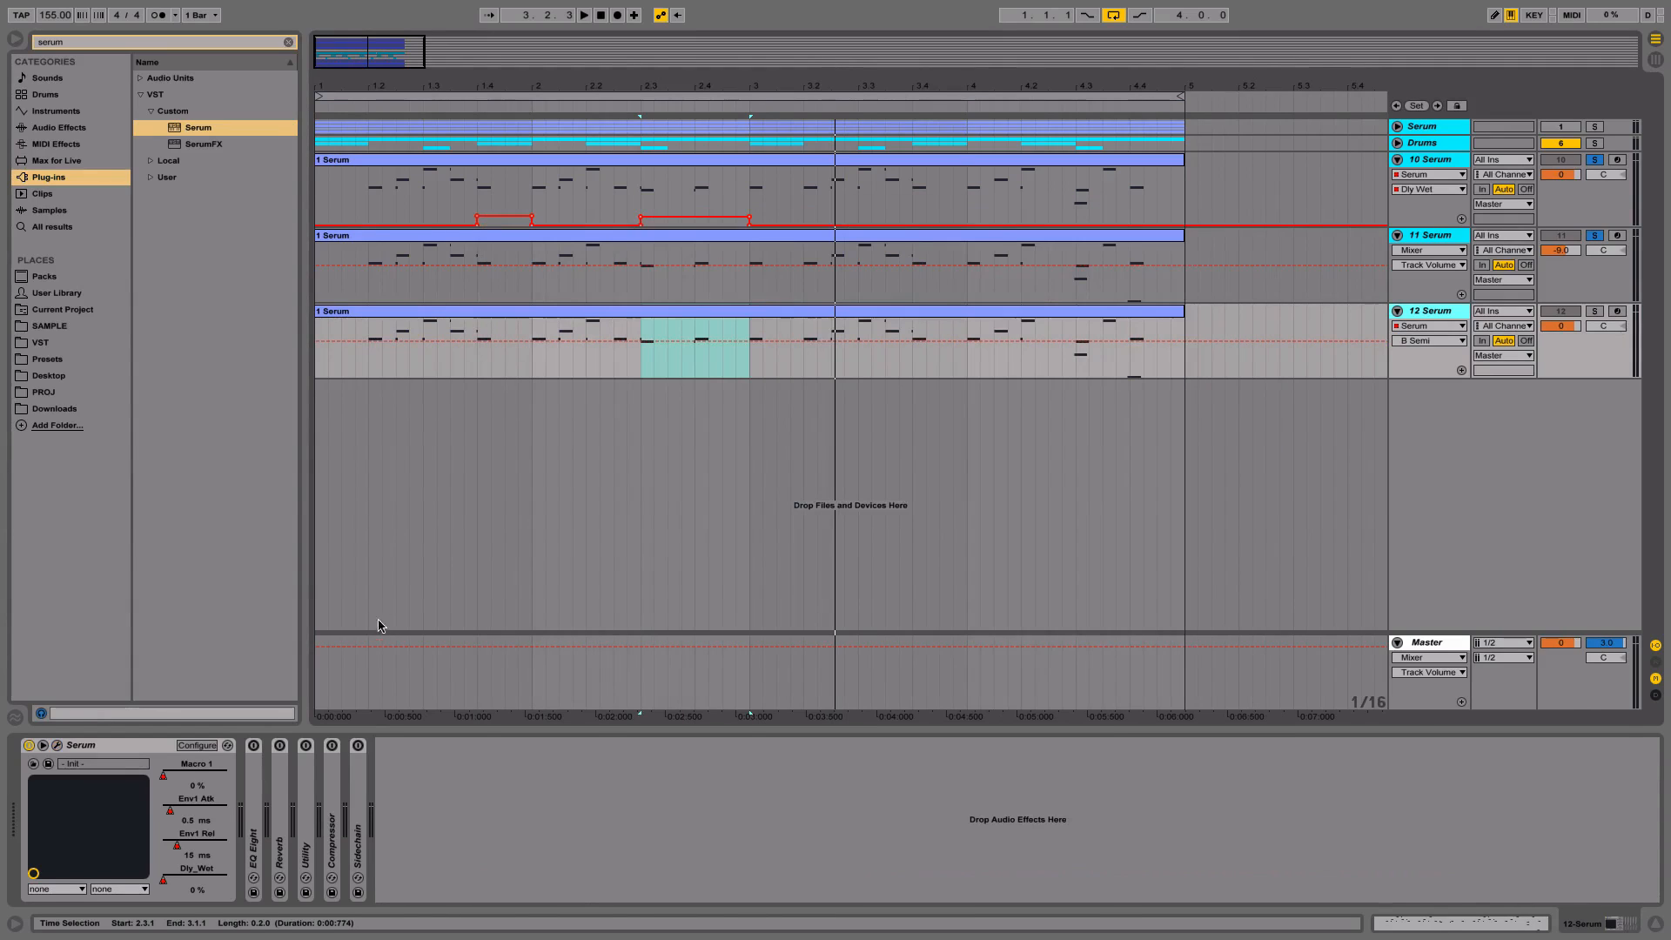
In the 12 Serum track's EQ Eight, make band 3 a low-pass at 2.24 kHz and band 2 a high-pass at 201 Hz
click(256, 769)
double_click(256, 768)
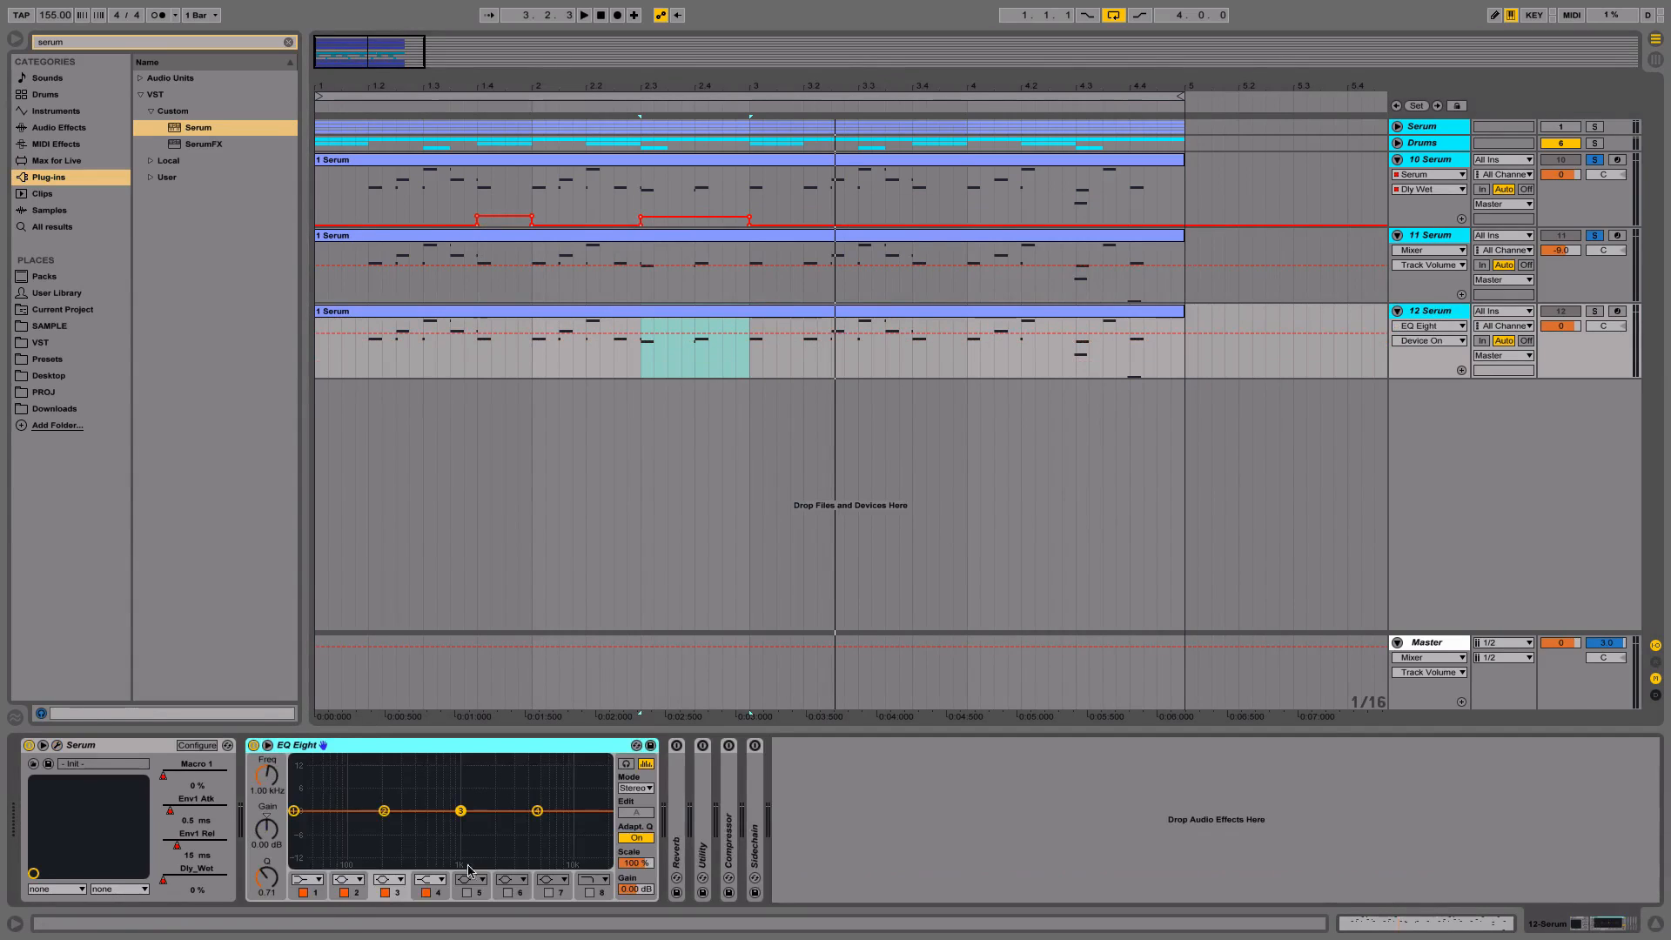
click(389, 879)
click(389, 862)
drag(460, 823, 499, 828)
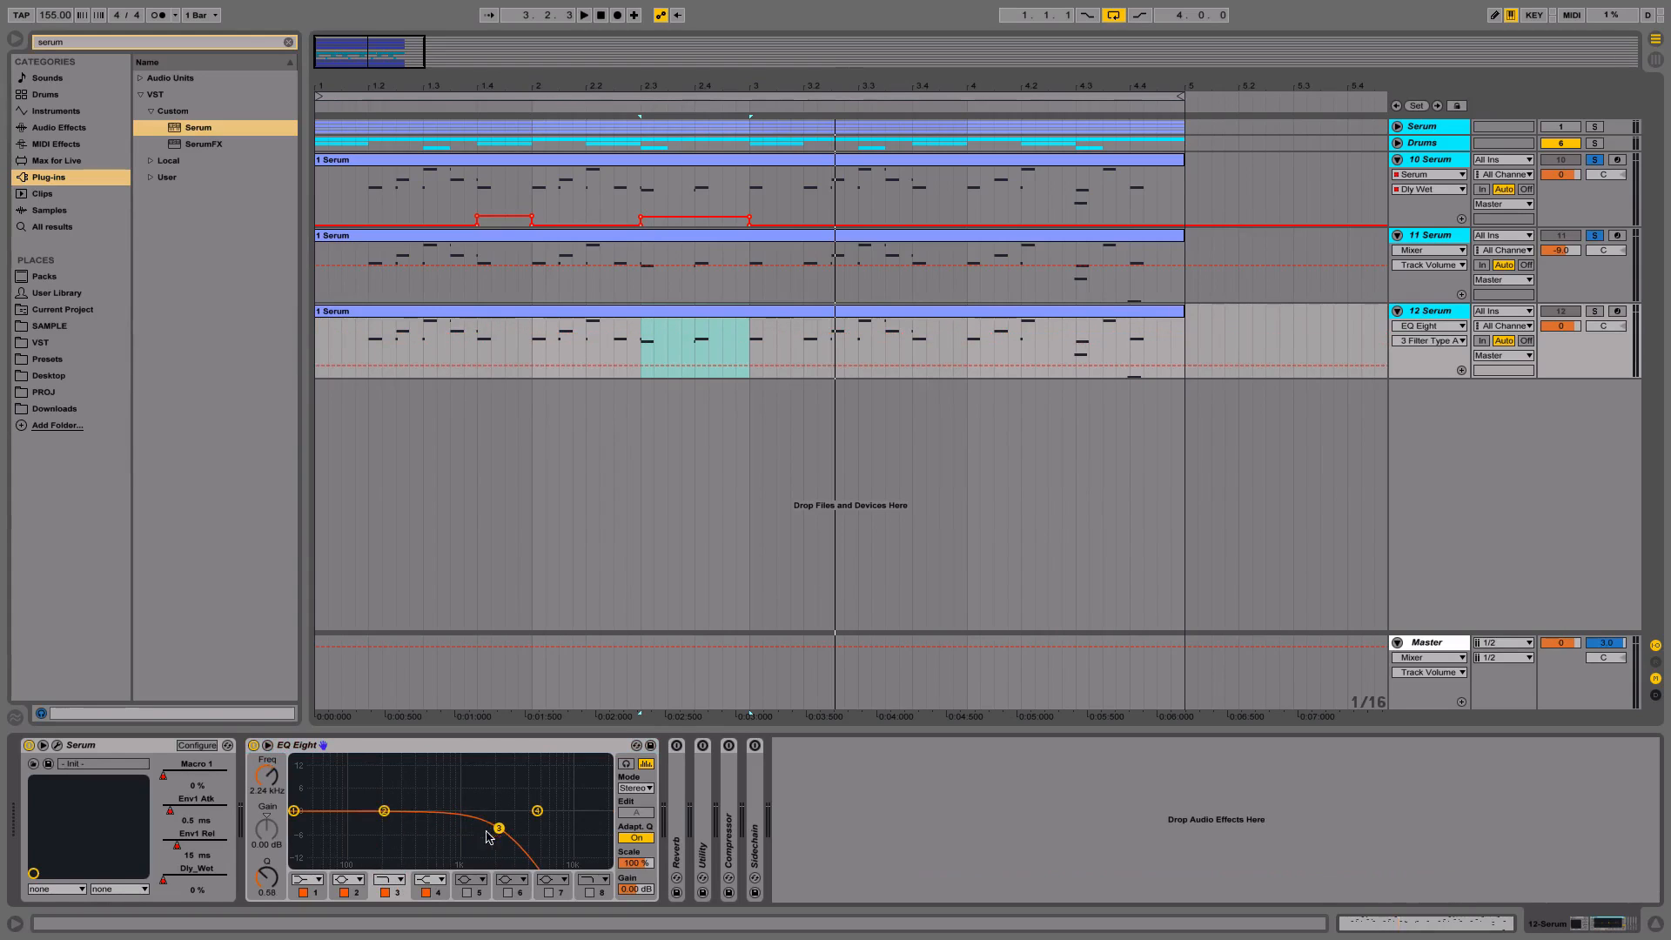
click(348, 879)
click(350, 789)
drag(384, 811, 400, 826)
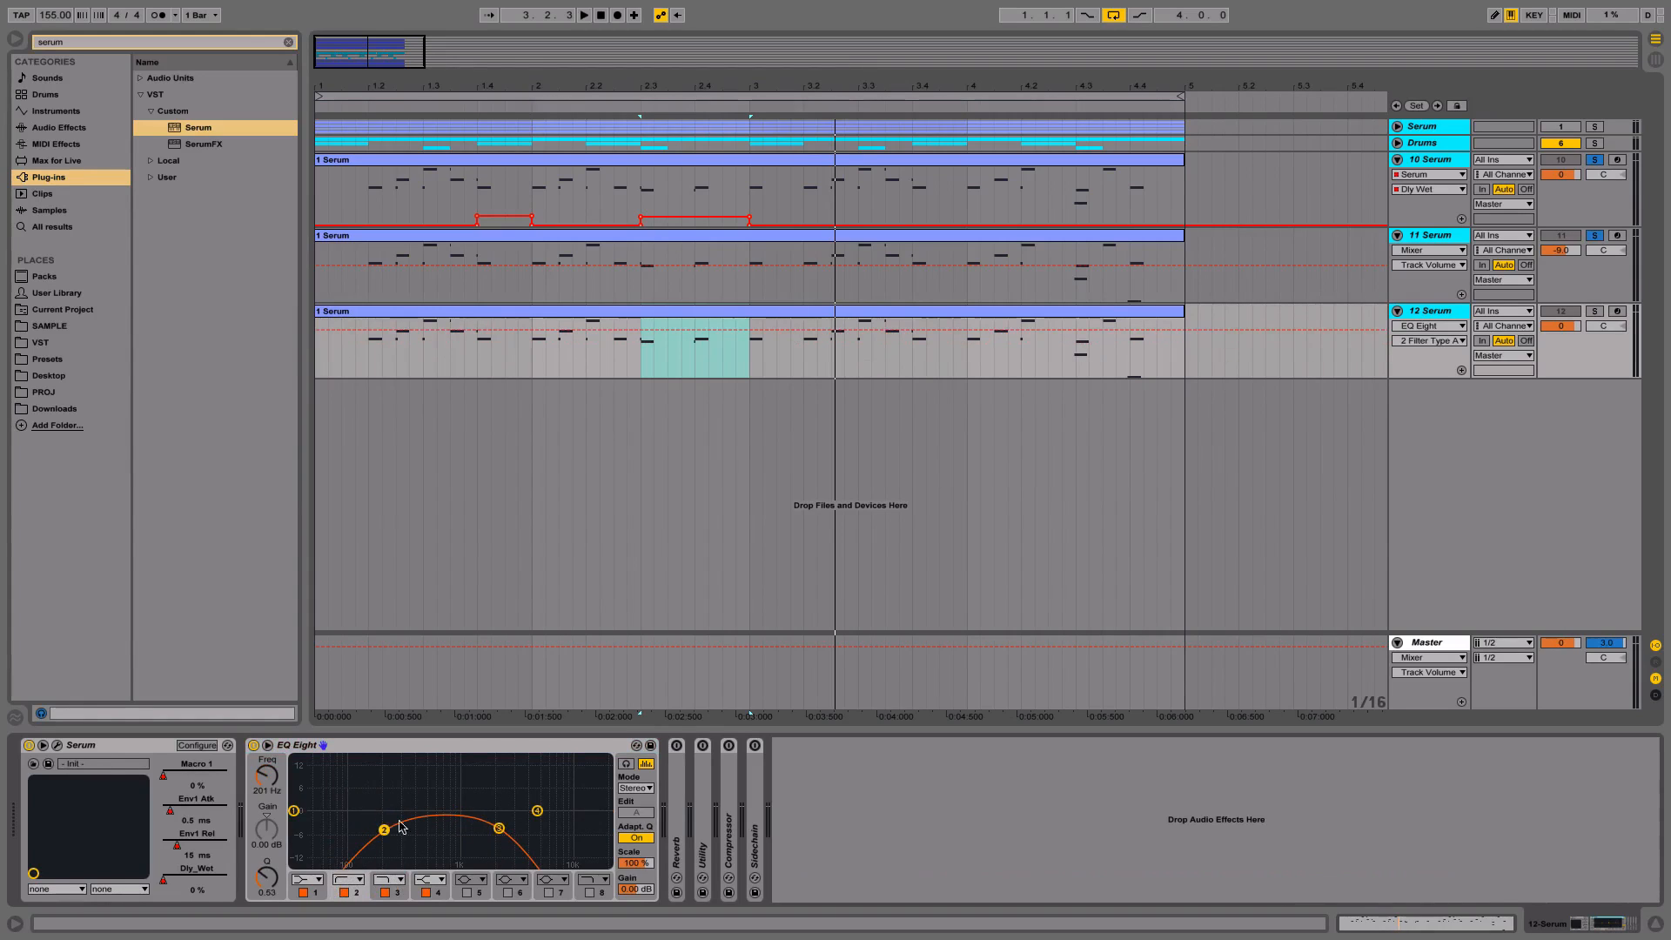
Solo the 12 Serum track, set its volume to -7.9 dB, and audition the layer
click(1594, 311)
click(368, 341)
key(space)
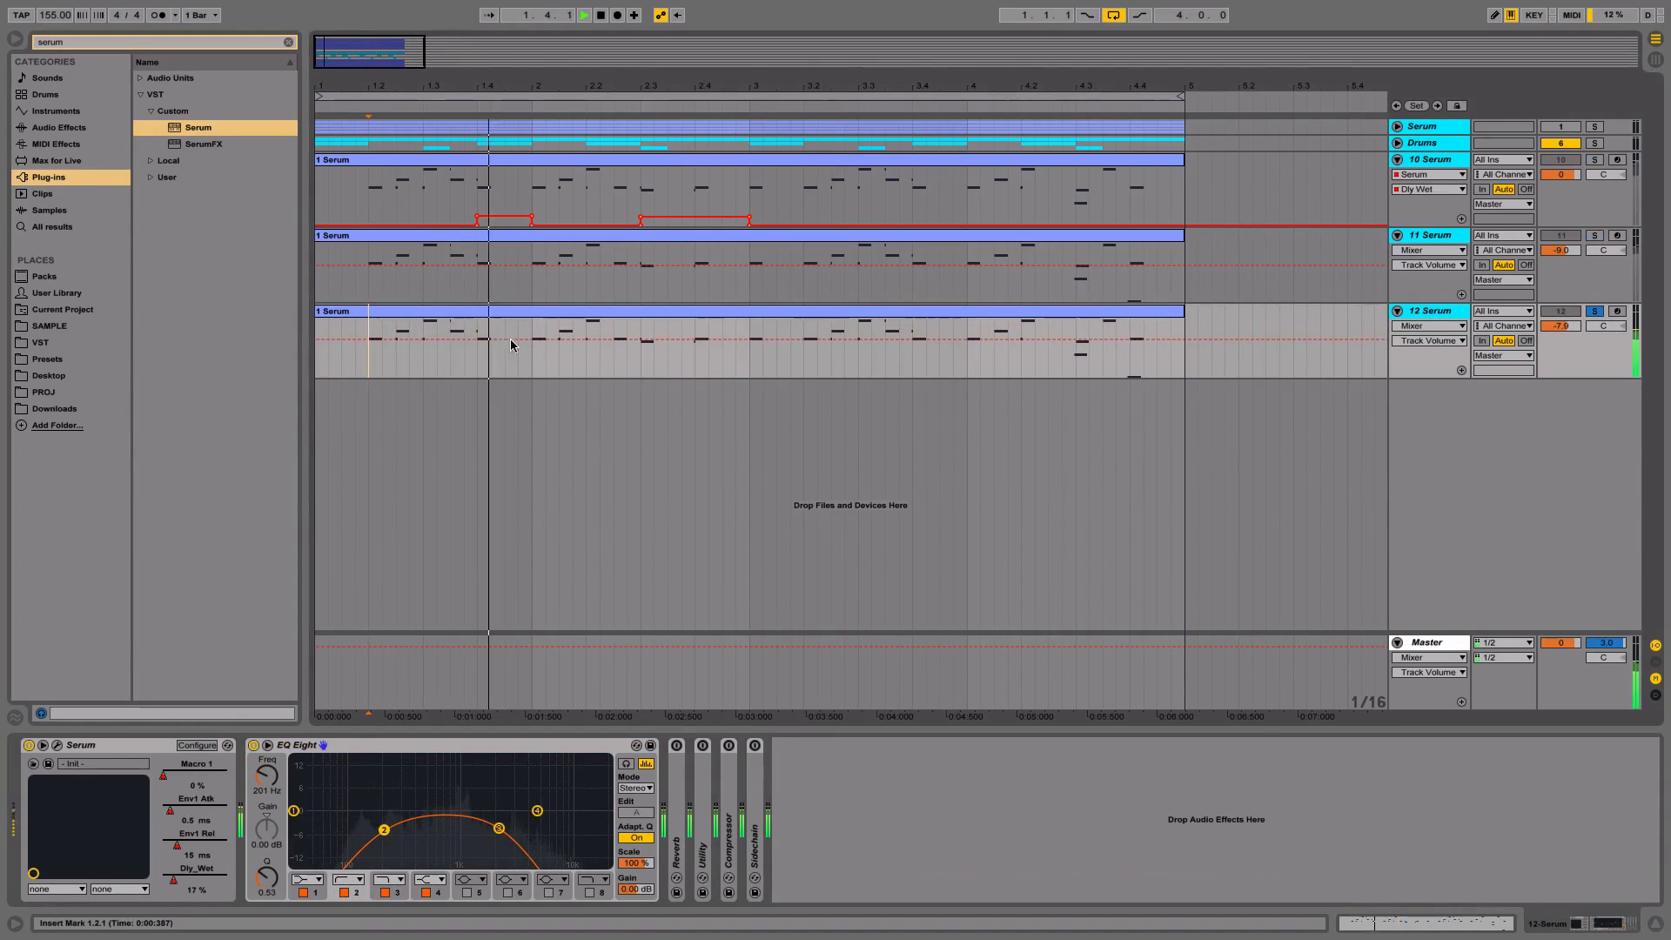
Switch the solo between the 11 Serum and 12 Serum tracks, and audition 12 Serum on its own
click(1594, 235)
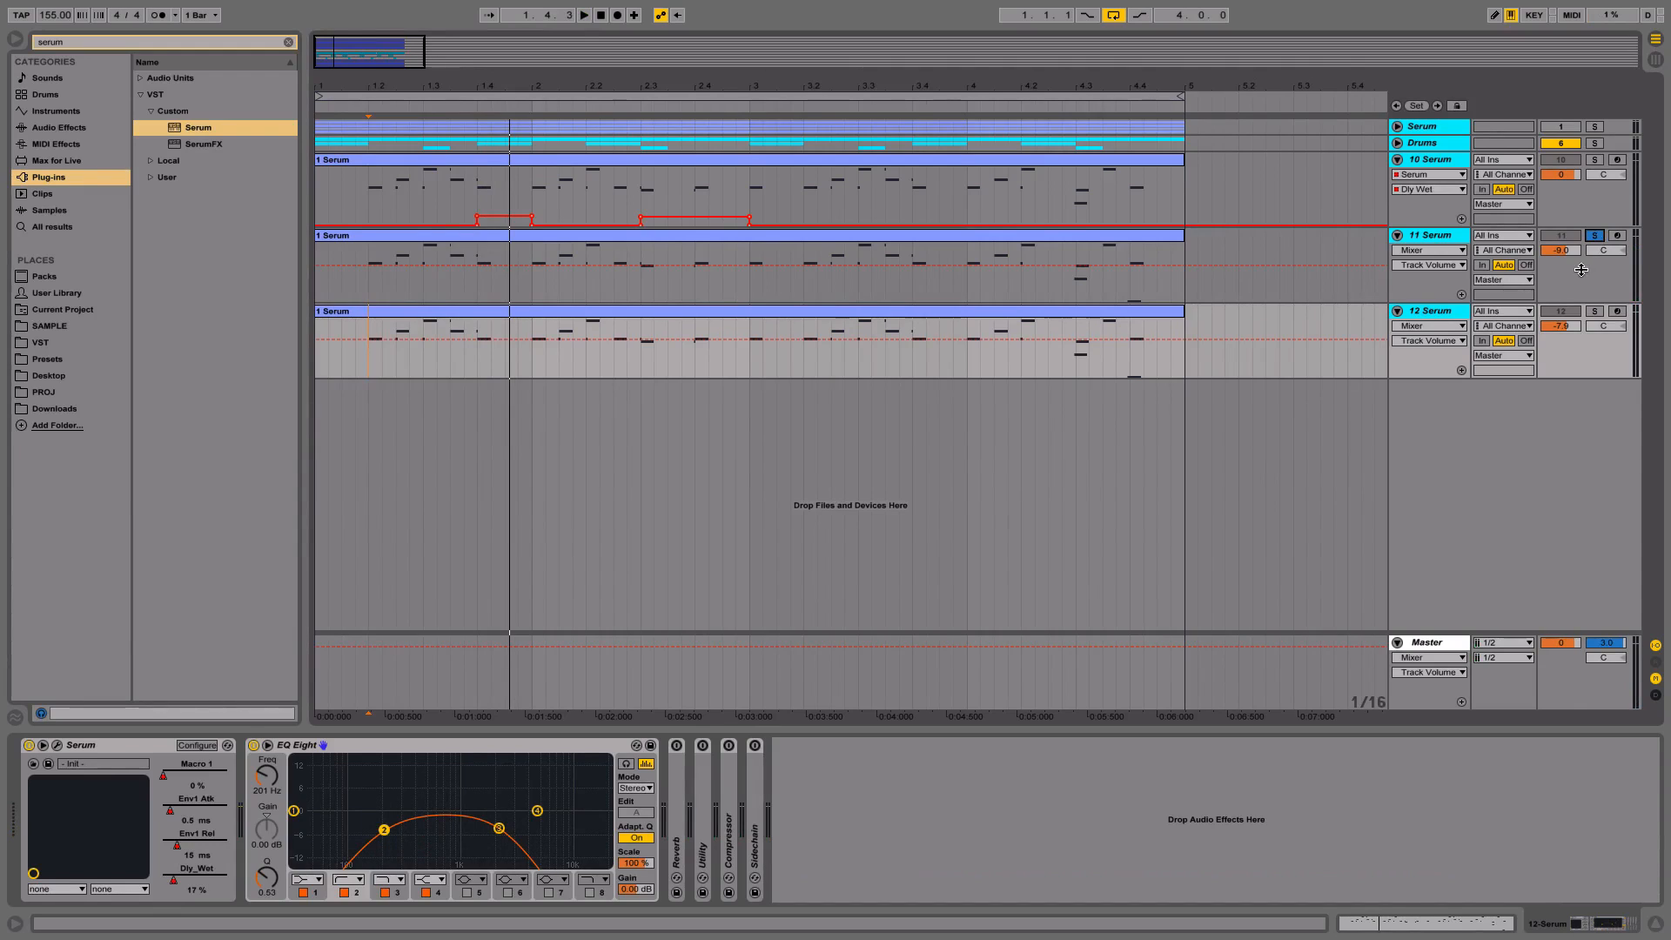
click(1595, 310)
click(1594, 312)
right_click(1591, 315)
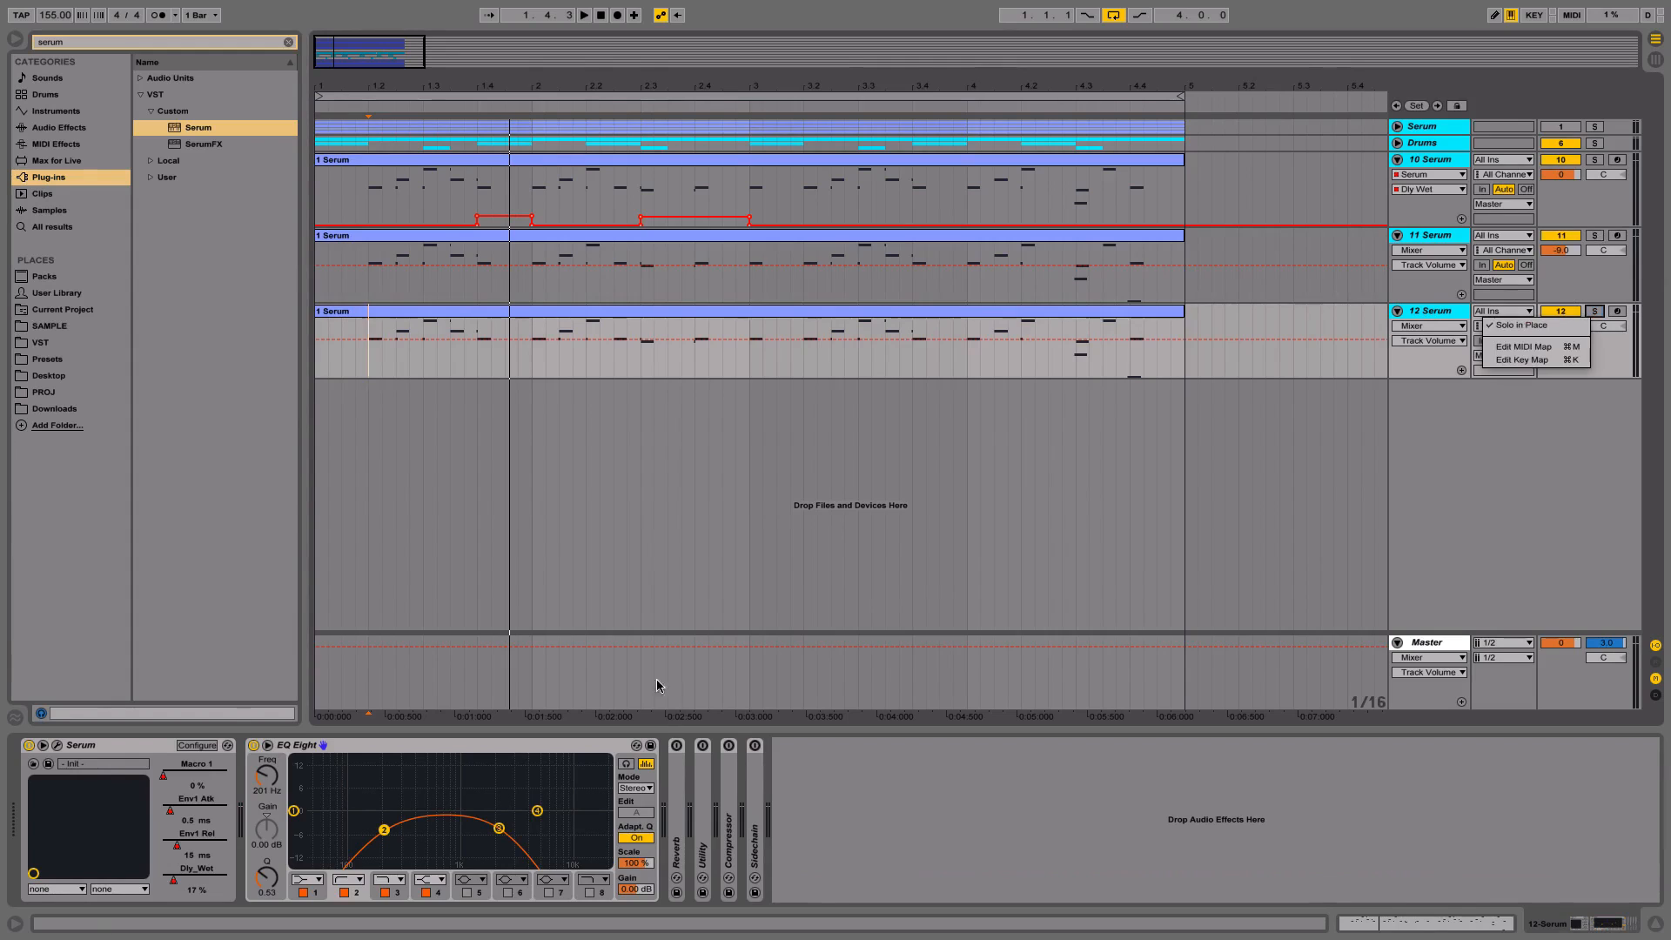
click(1240, 496)
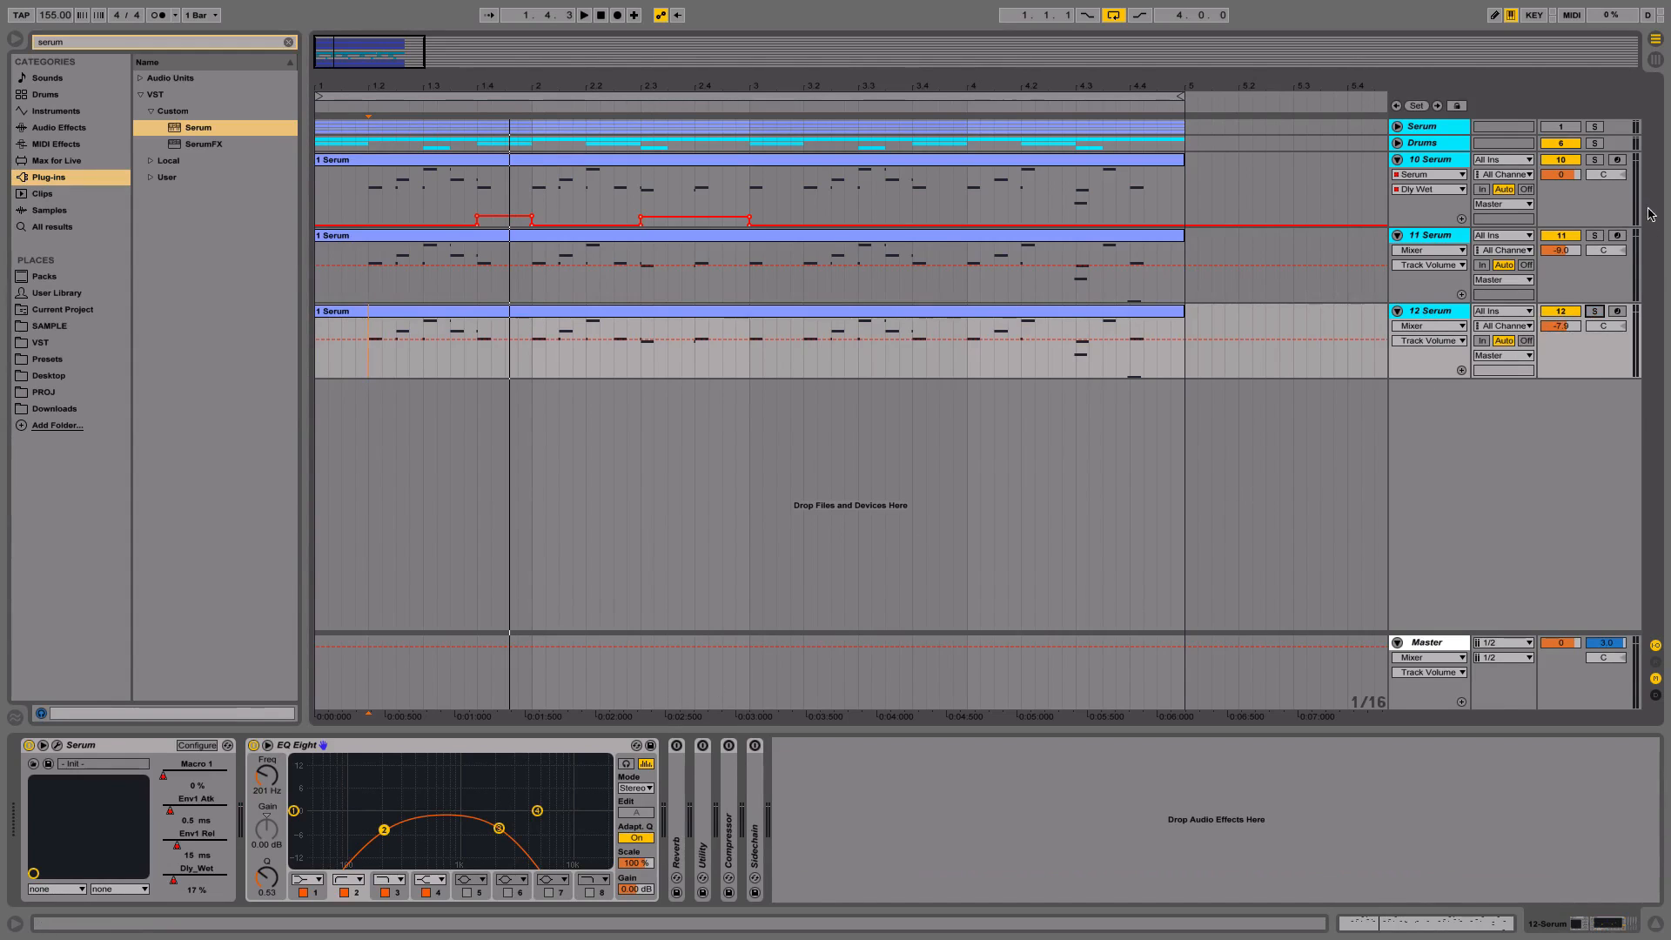
click(1602, 312)
key(space)
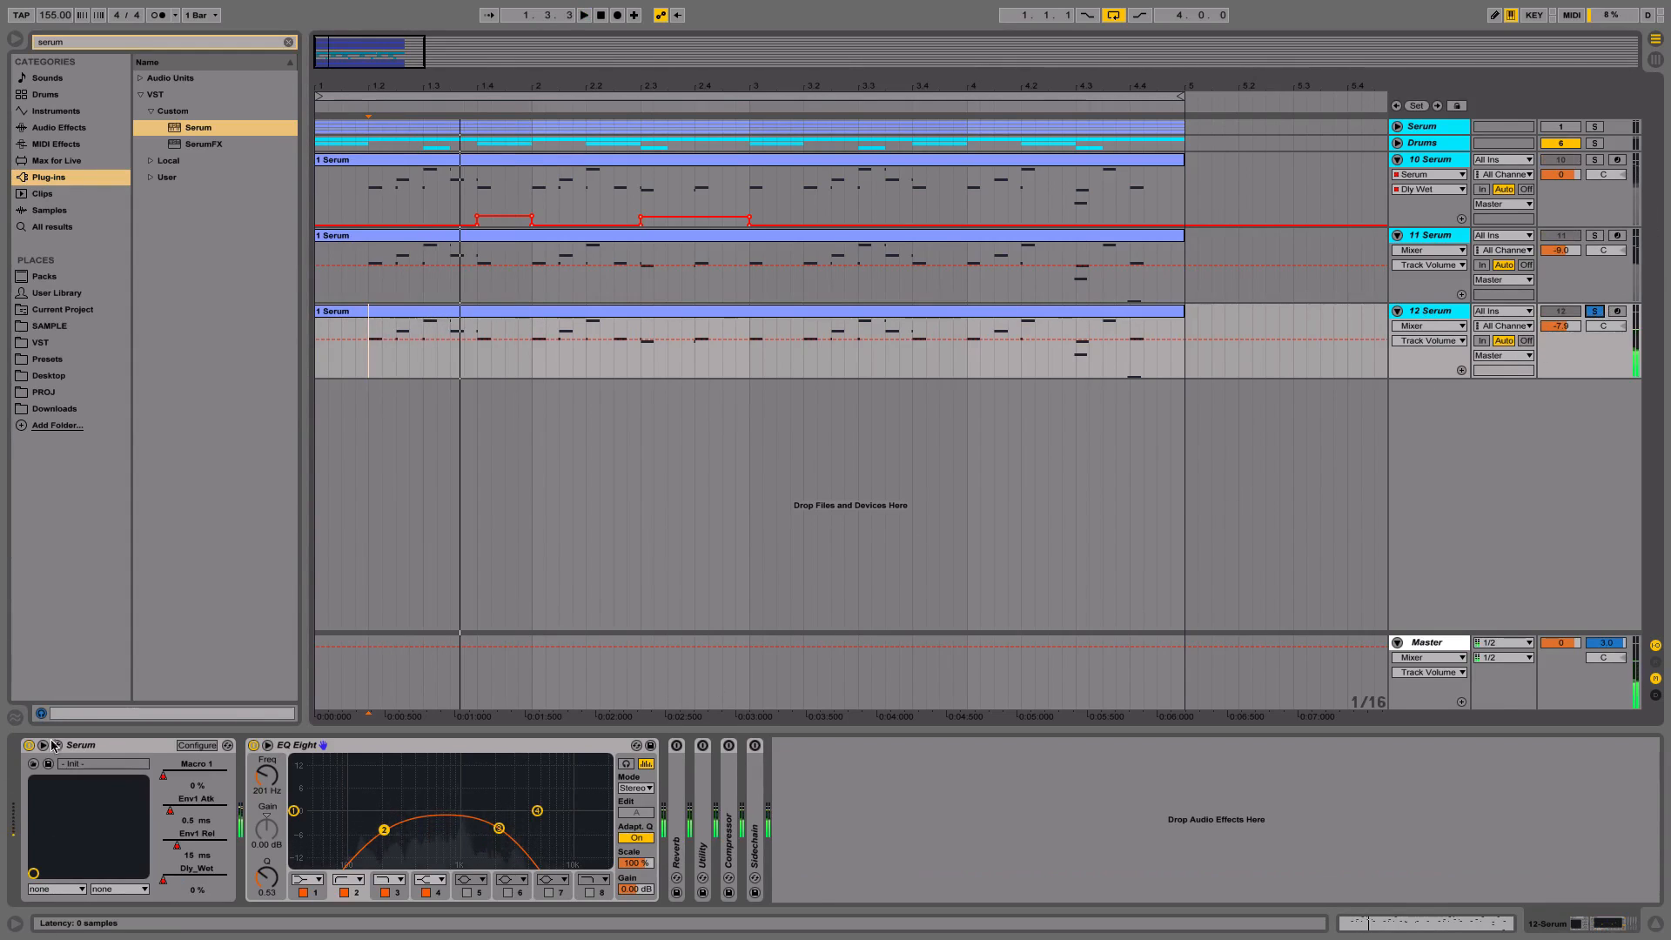
Enable Distortion in the 12 Serum track's Serum effects and choose the Zero-Square mode
key(alt+super+p)
click(706, 260)
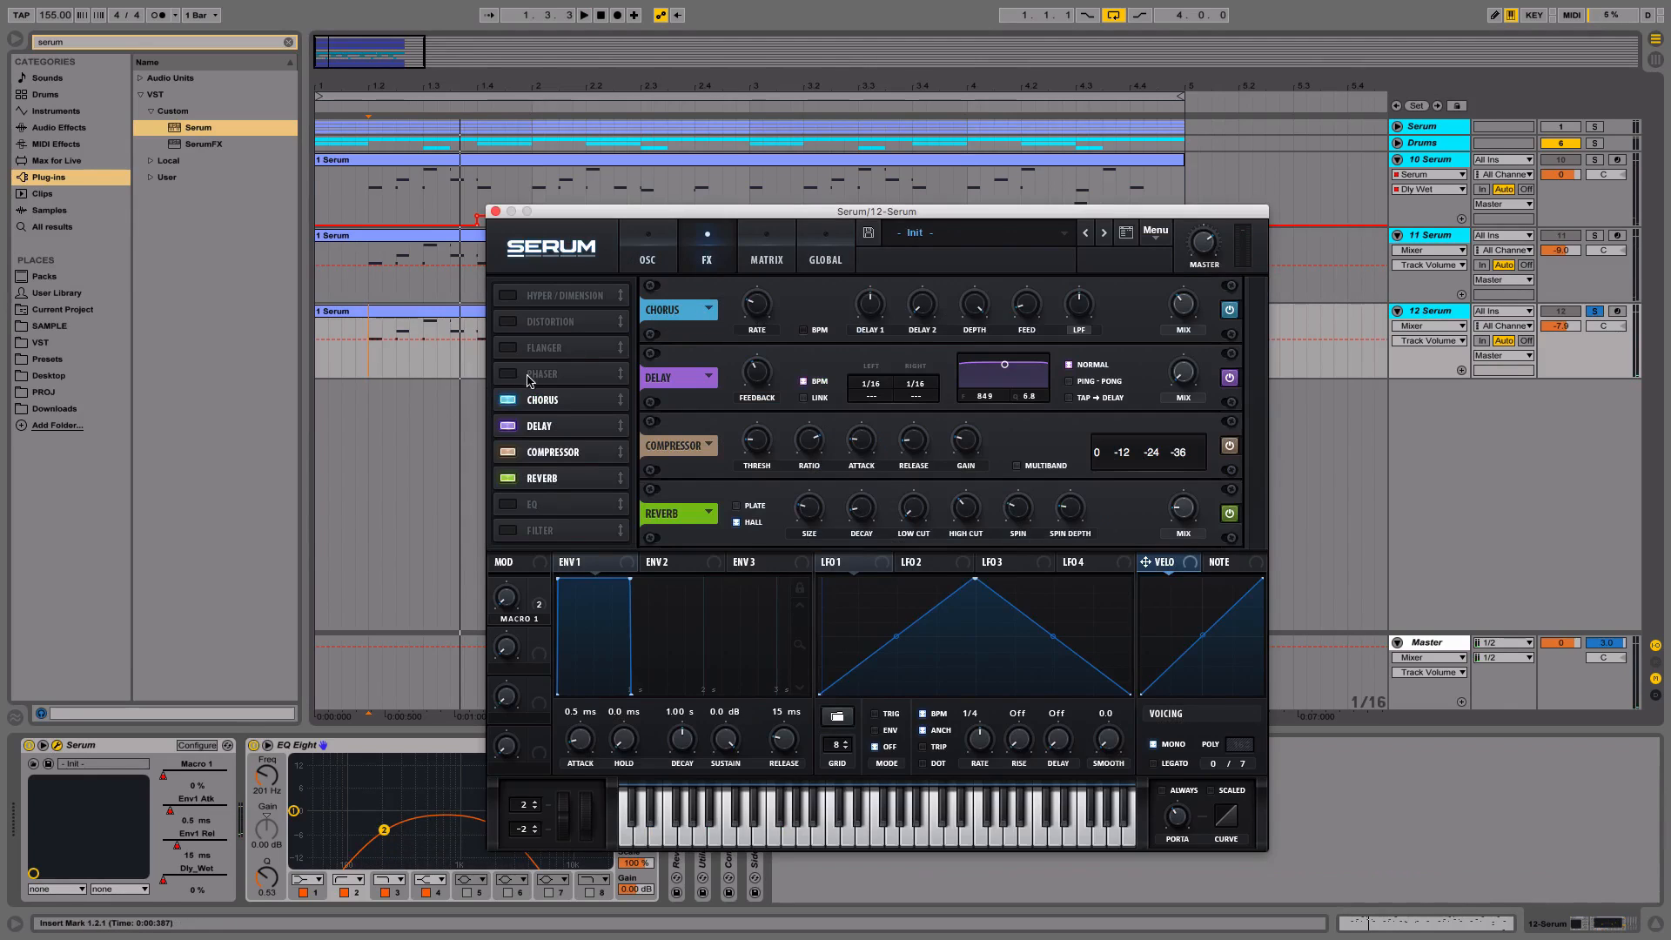
click(514, 323)
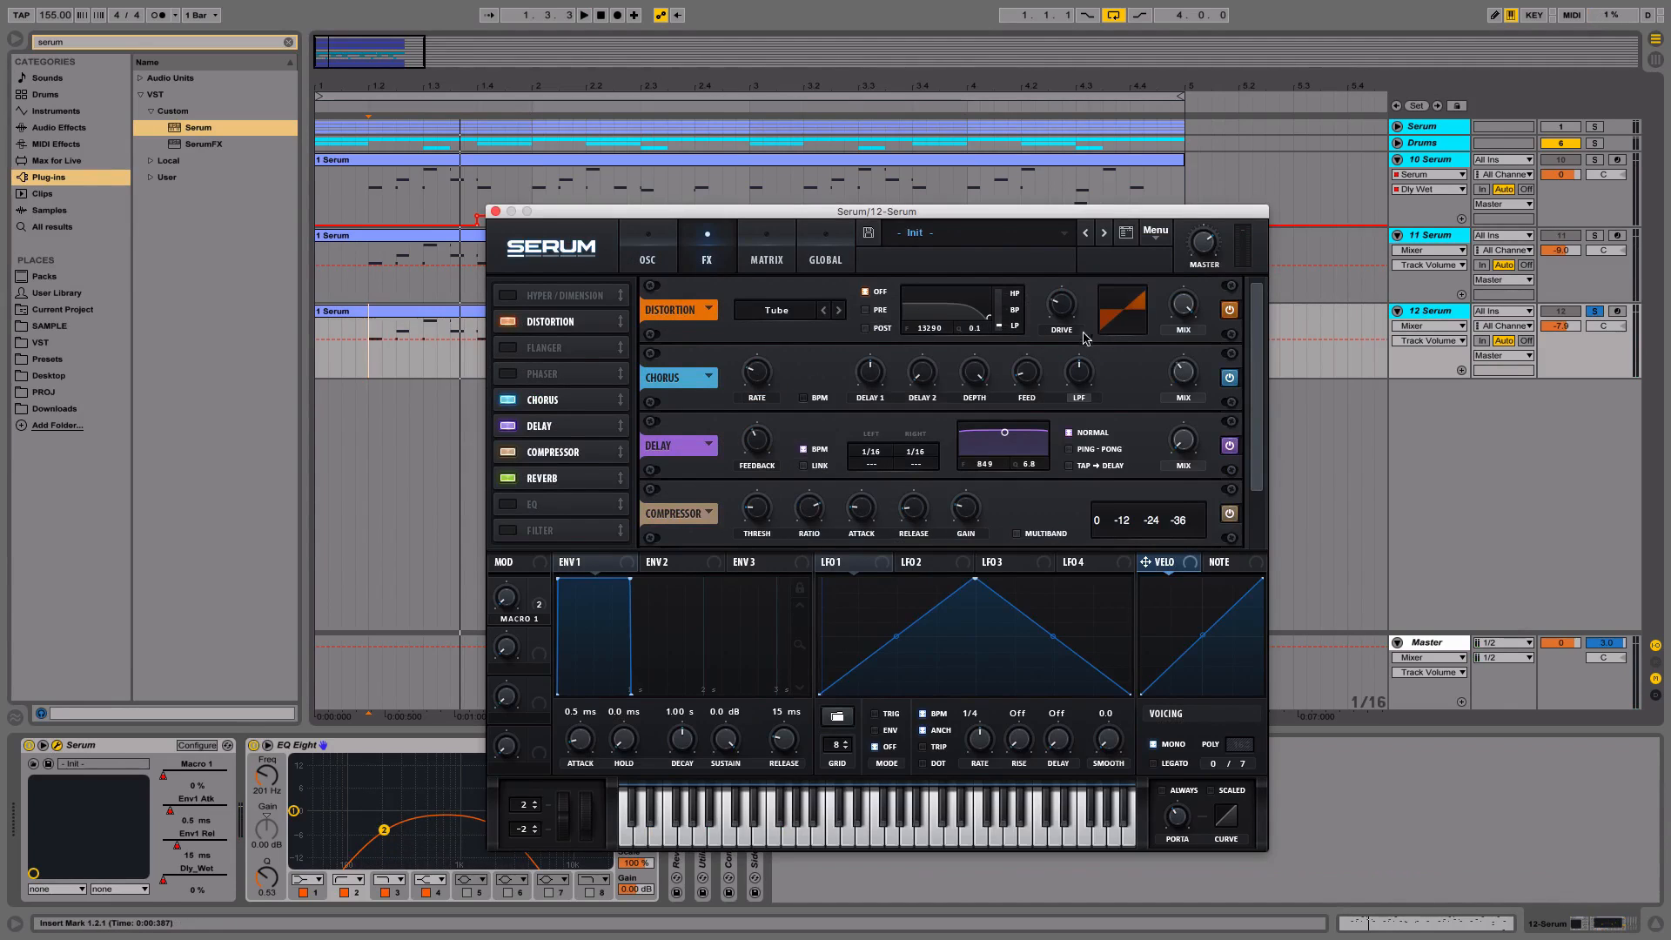
click(839, 311)
click(839, 310)
click(839, 311)
click(840, 310)
click(839, 311)
click(839, 311)
click(839, 311)
Set the distortion's filter resonance to 0.4, its routing to Pre and the drive to 72%, and audition the result
drag(989, 321, 989, 311)
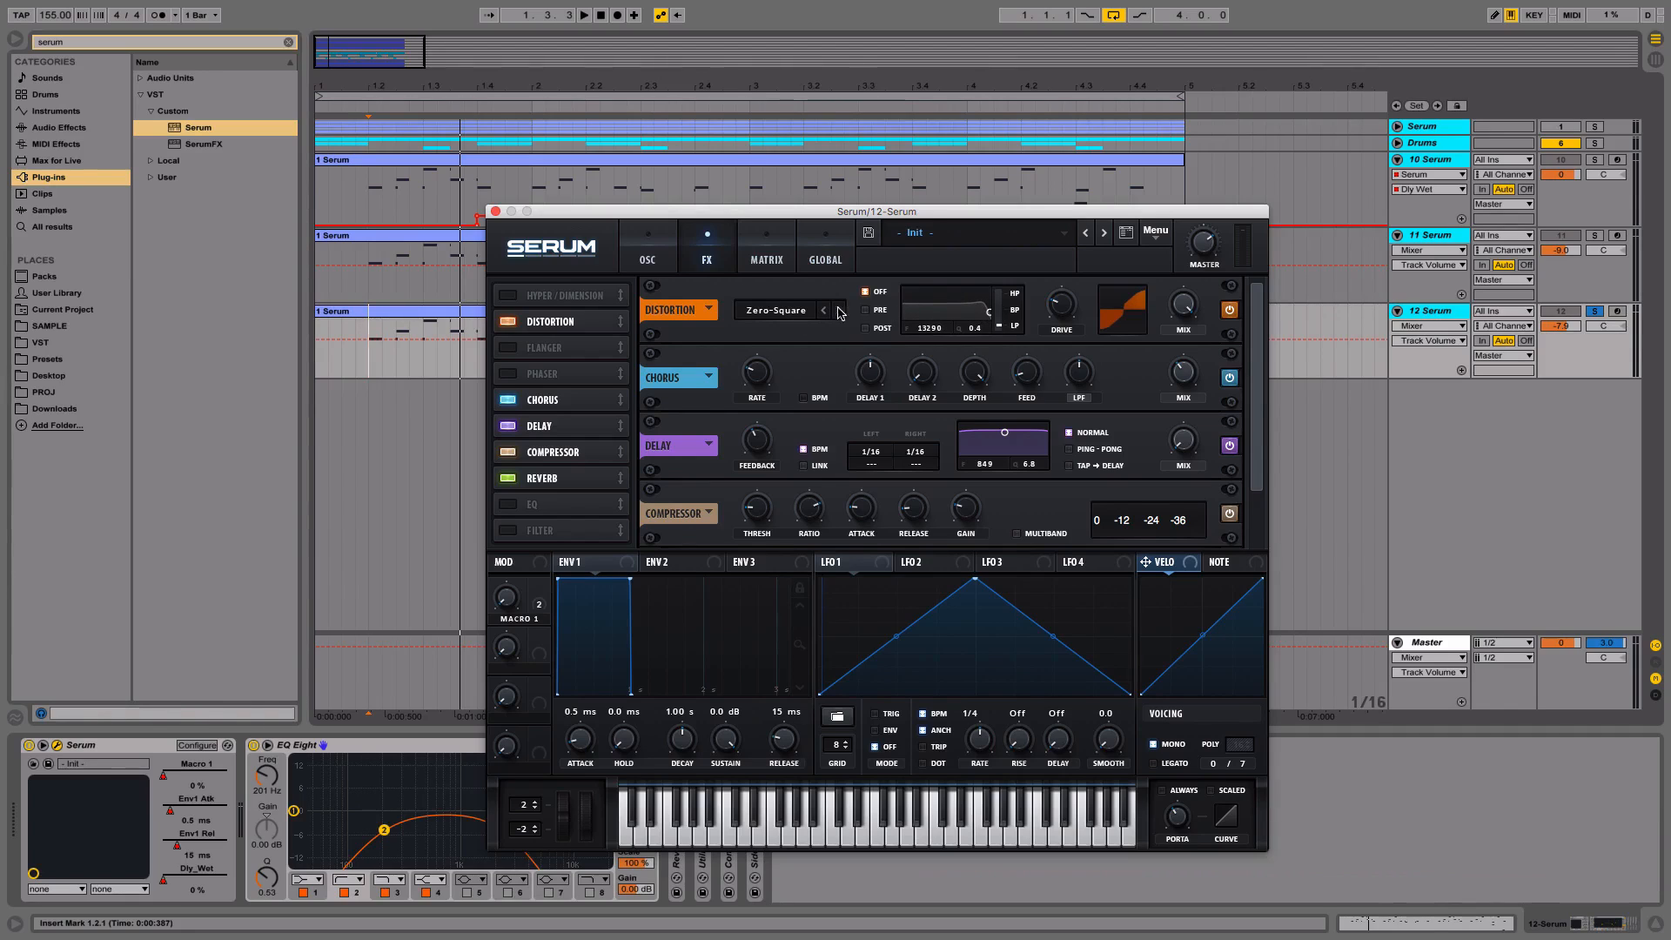
click(868, 311)
key(space)
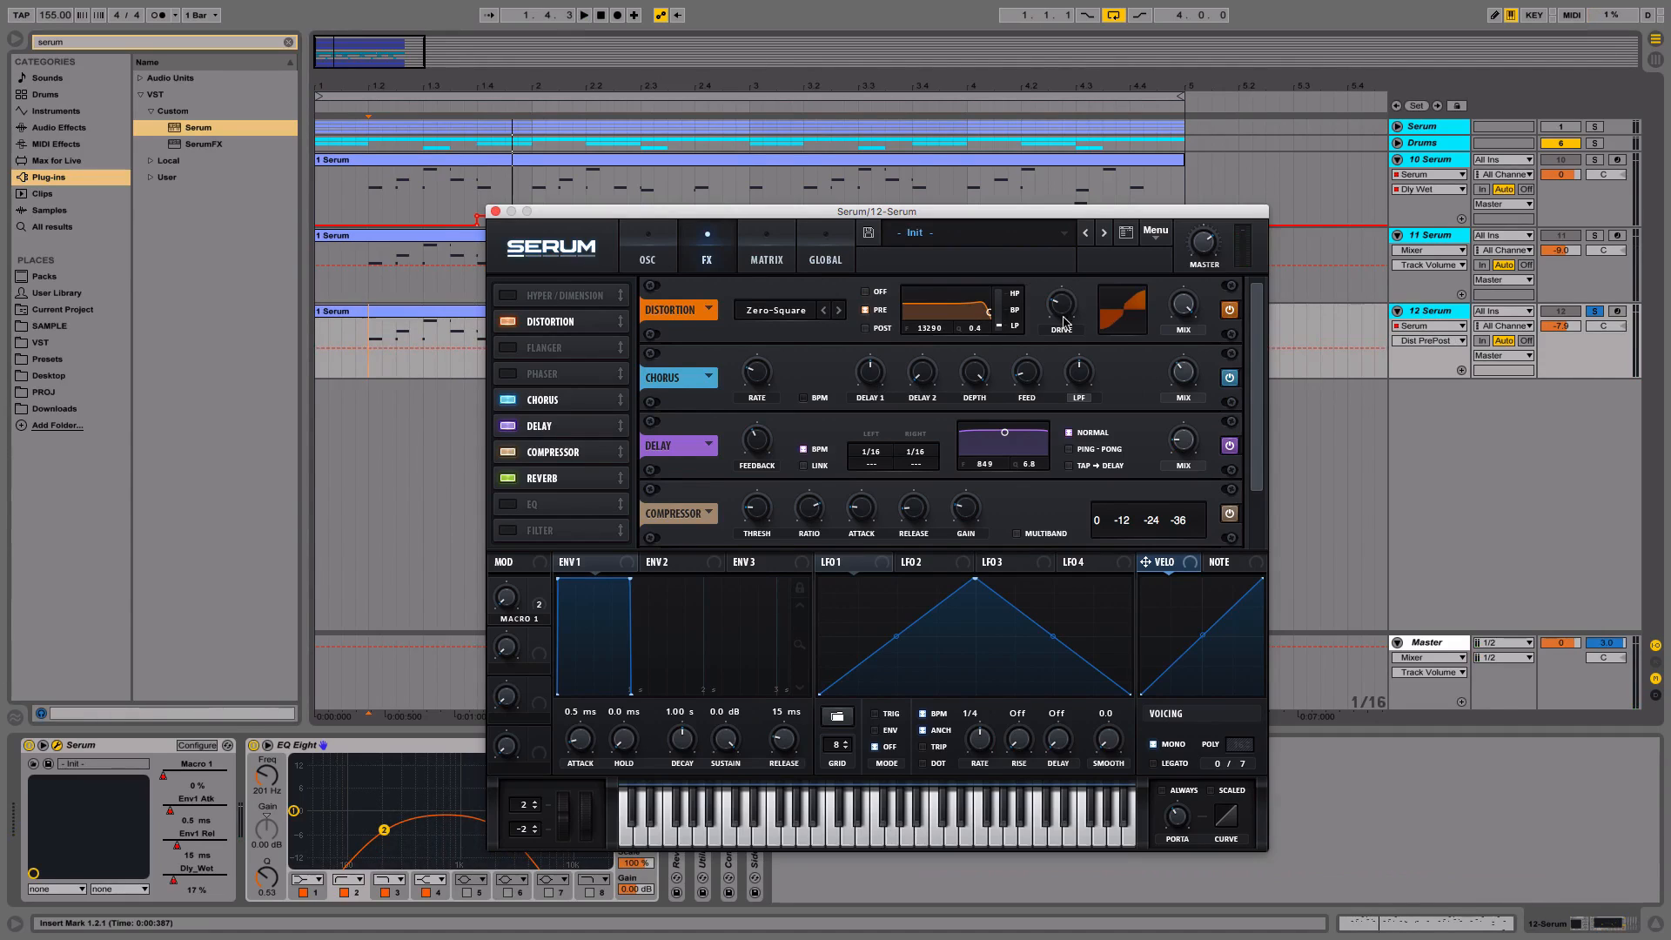
drag(1064, 322, 1073, 237)
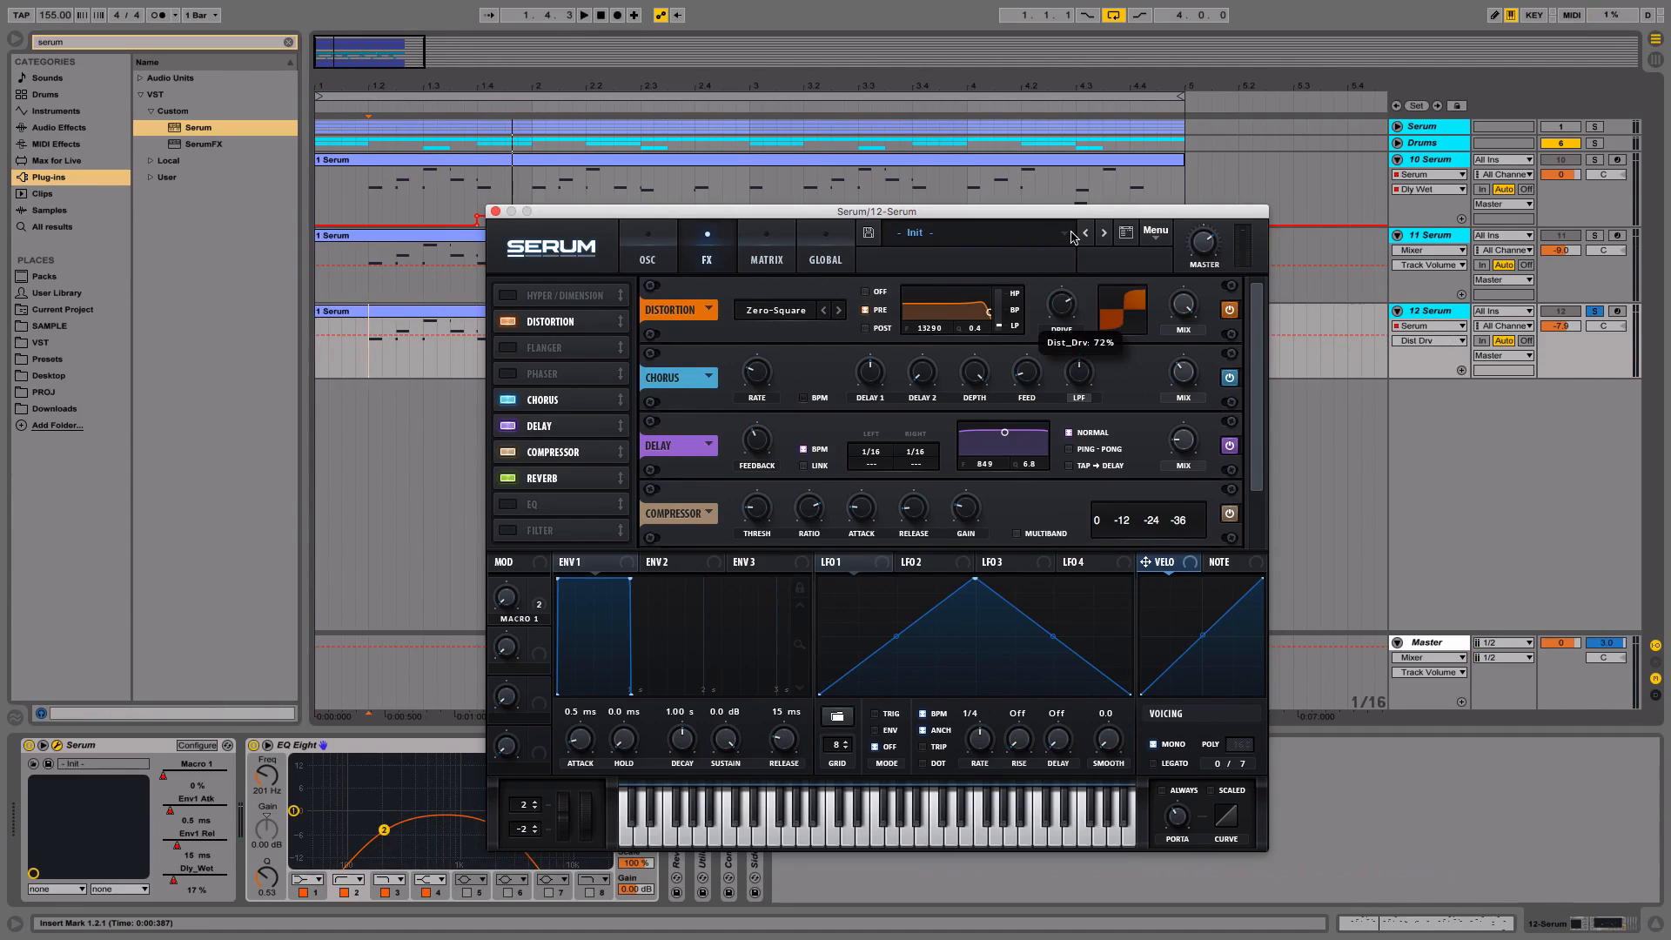
key(space)
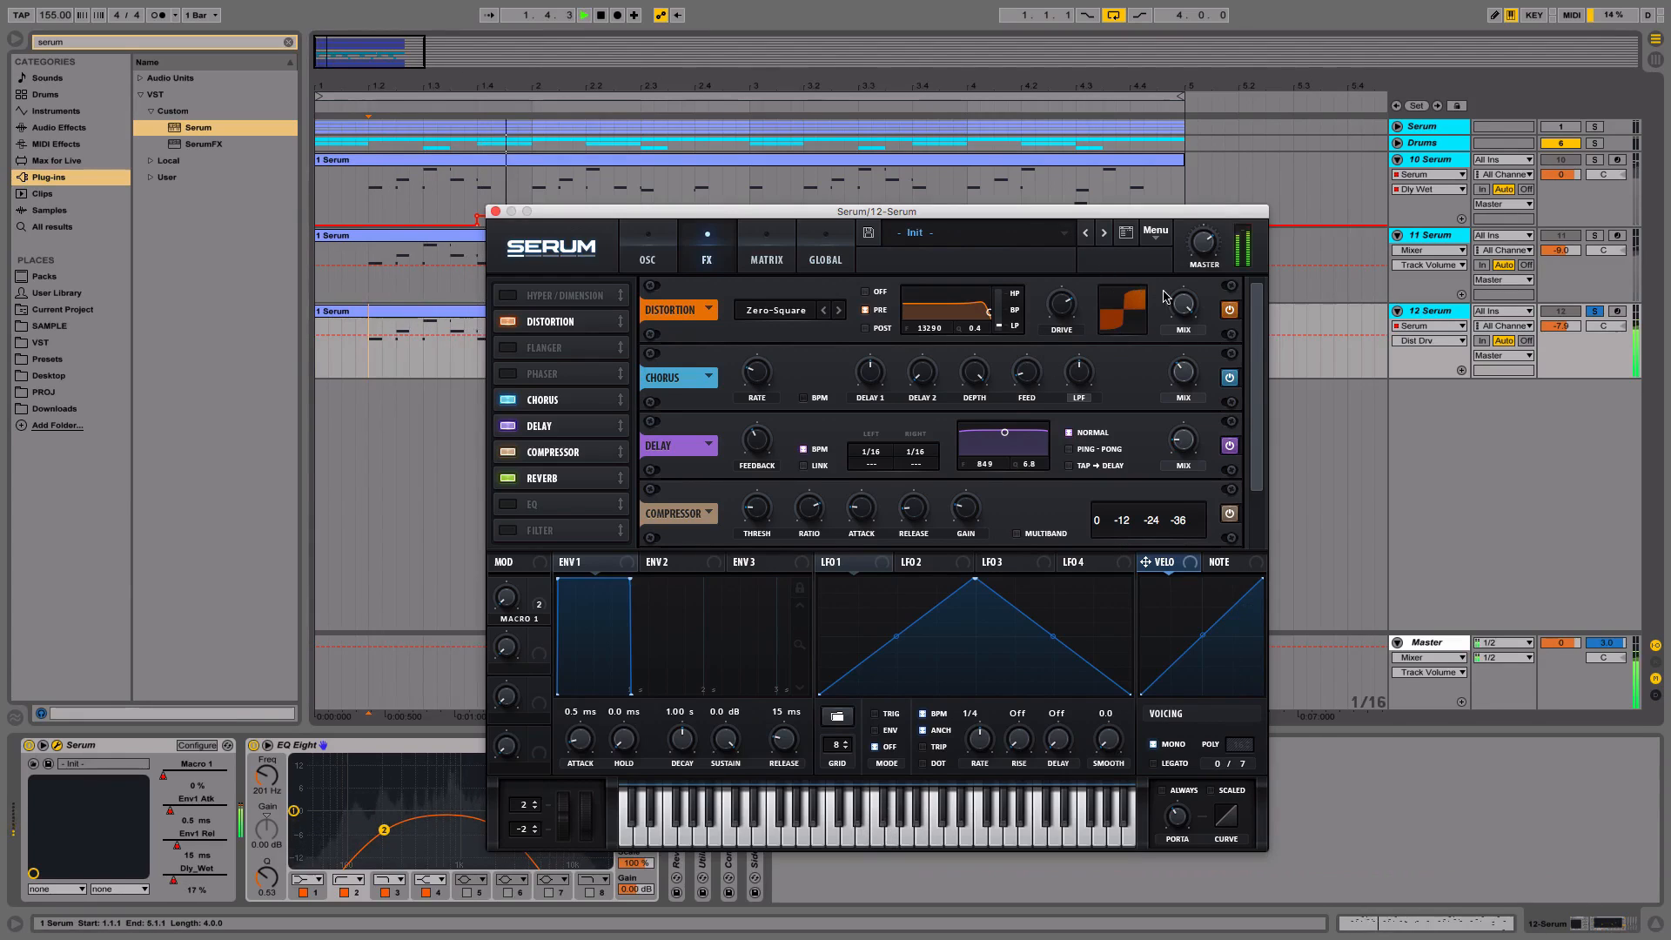
Lower the 12 Serum track volume to -12.3 dB while checking the level in playback
click(1561, 326)
key(space)
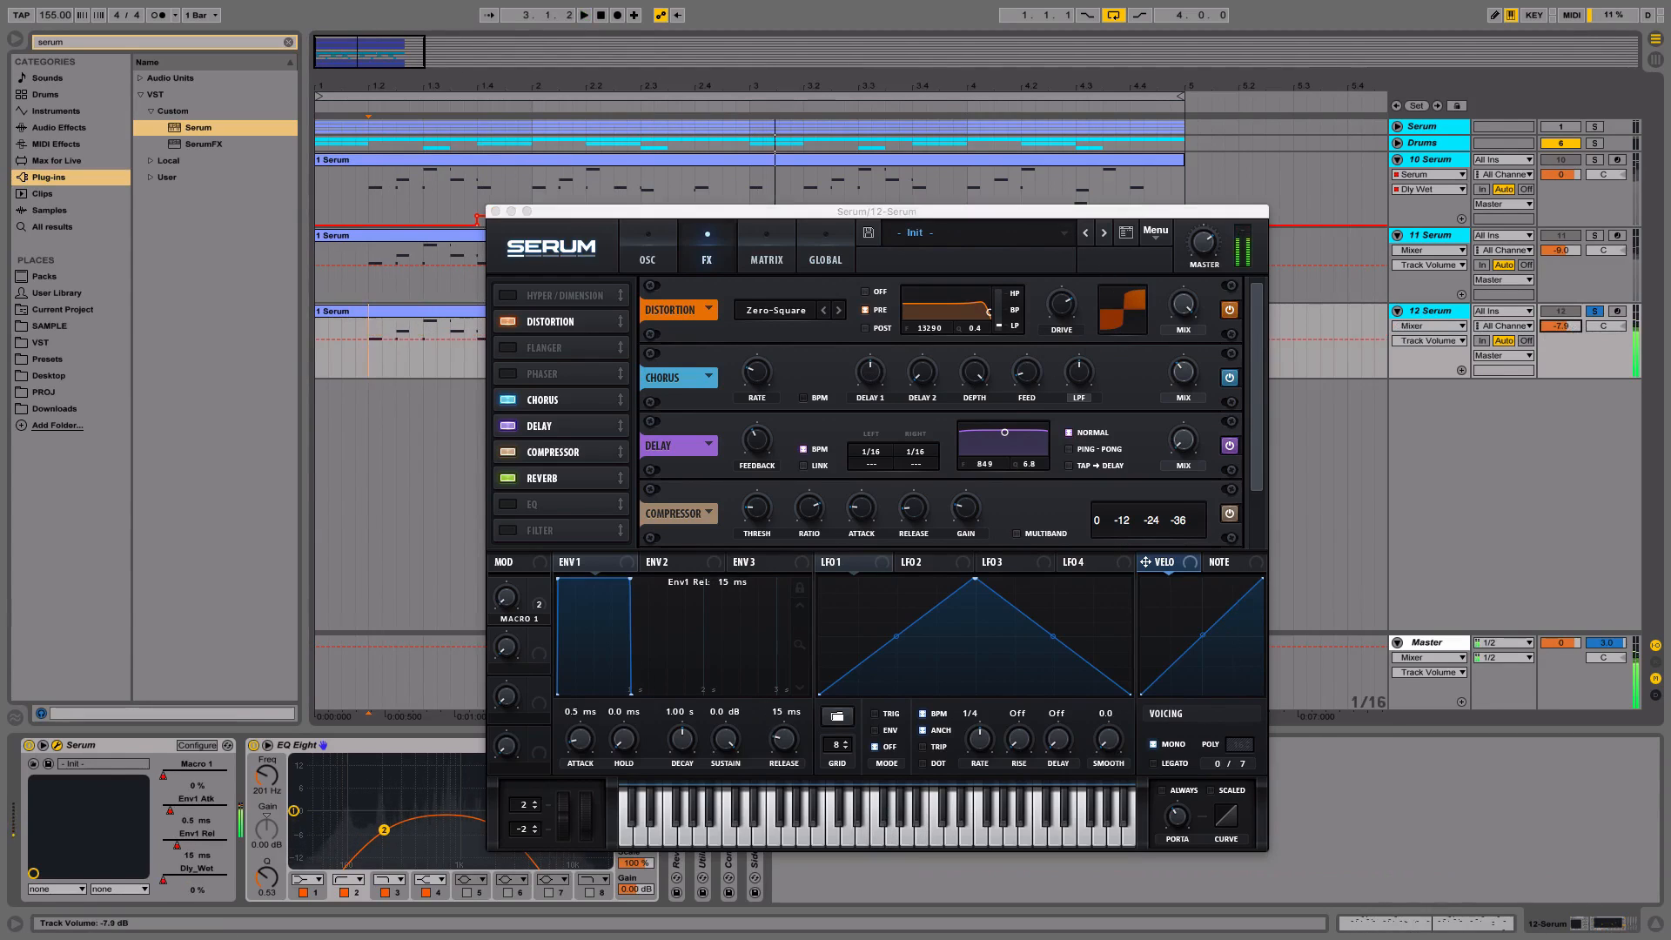
key(space)
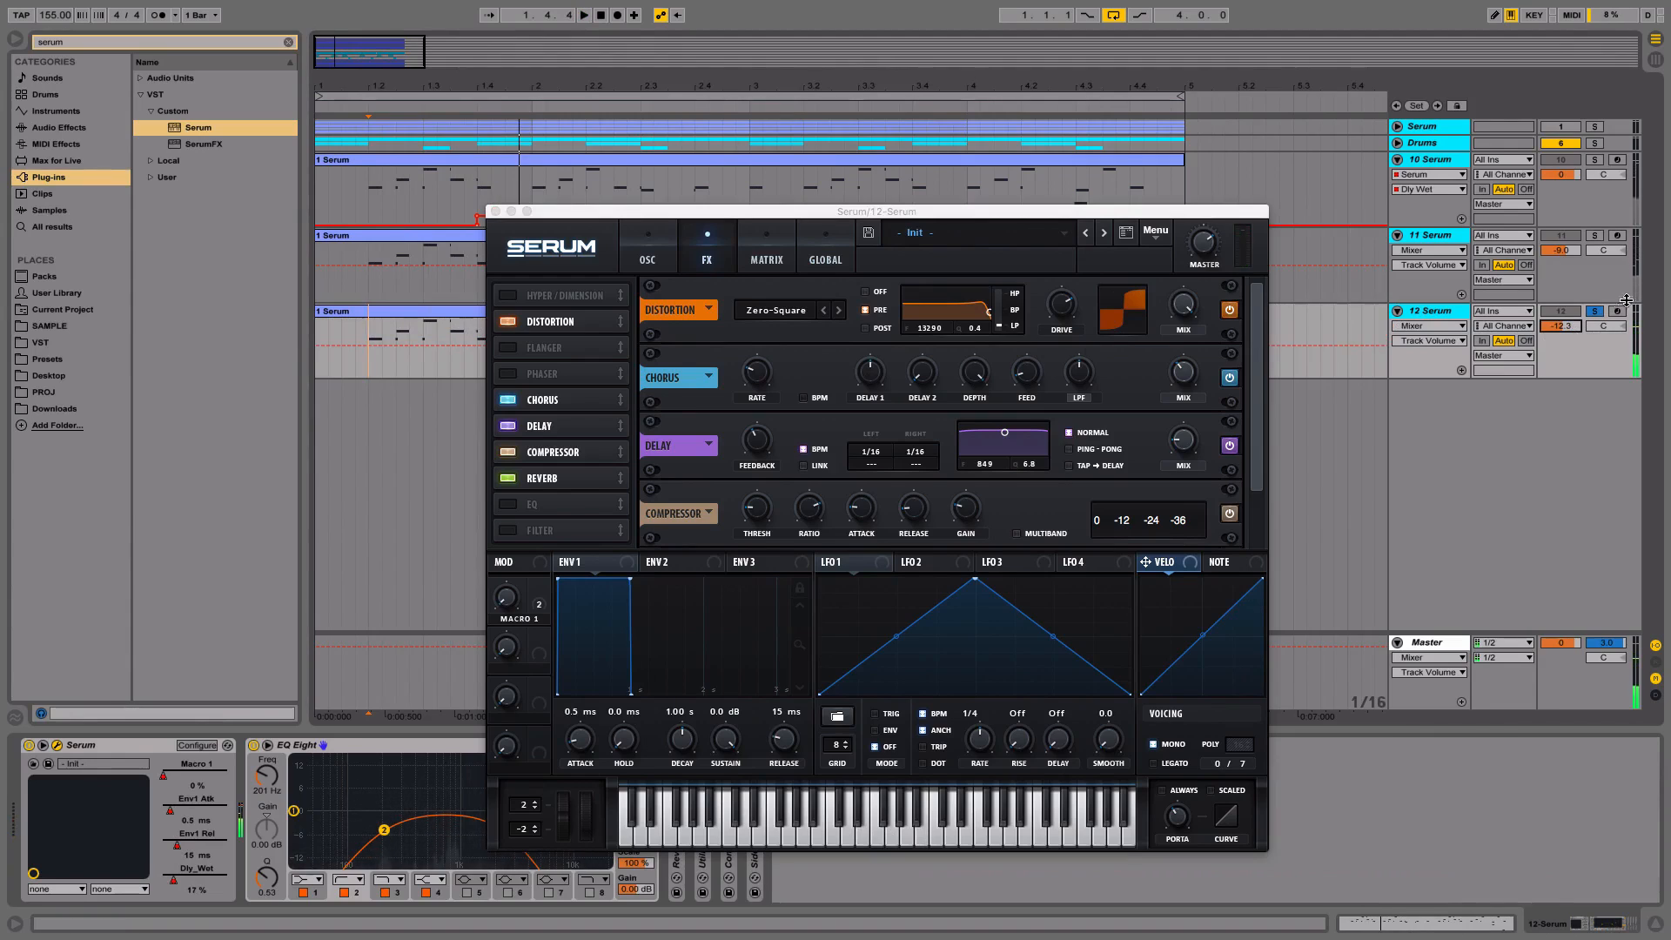
Solo the 11 Serum and 10 Serum tracks alongside 12 Serum and audition the three layers together
click(1595, 236)
click(1595, 160)
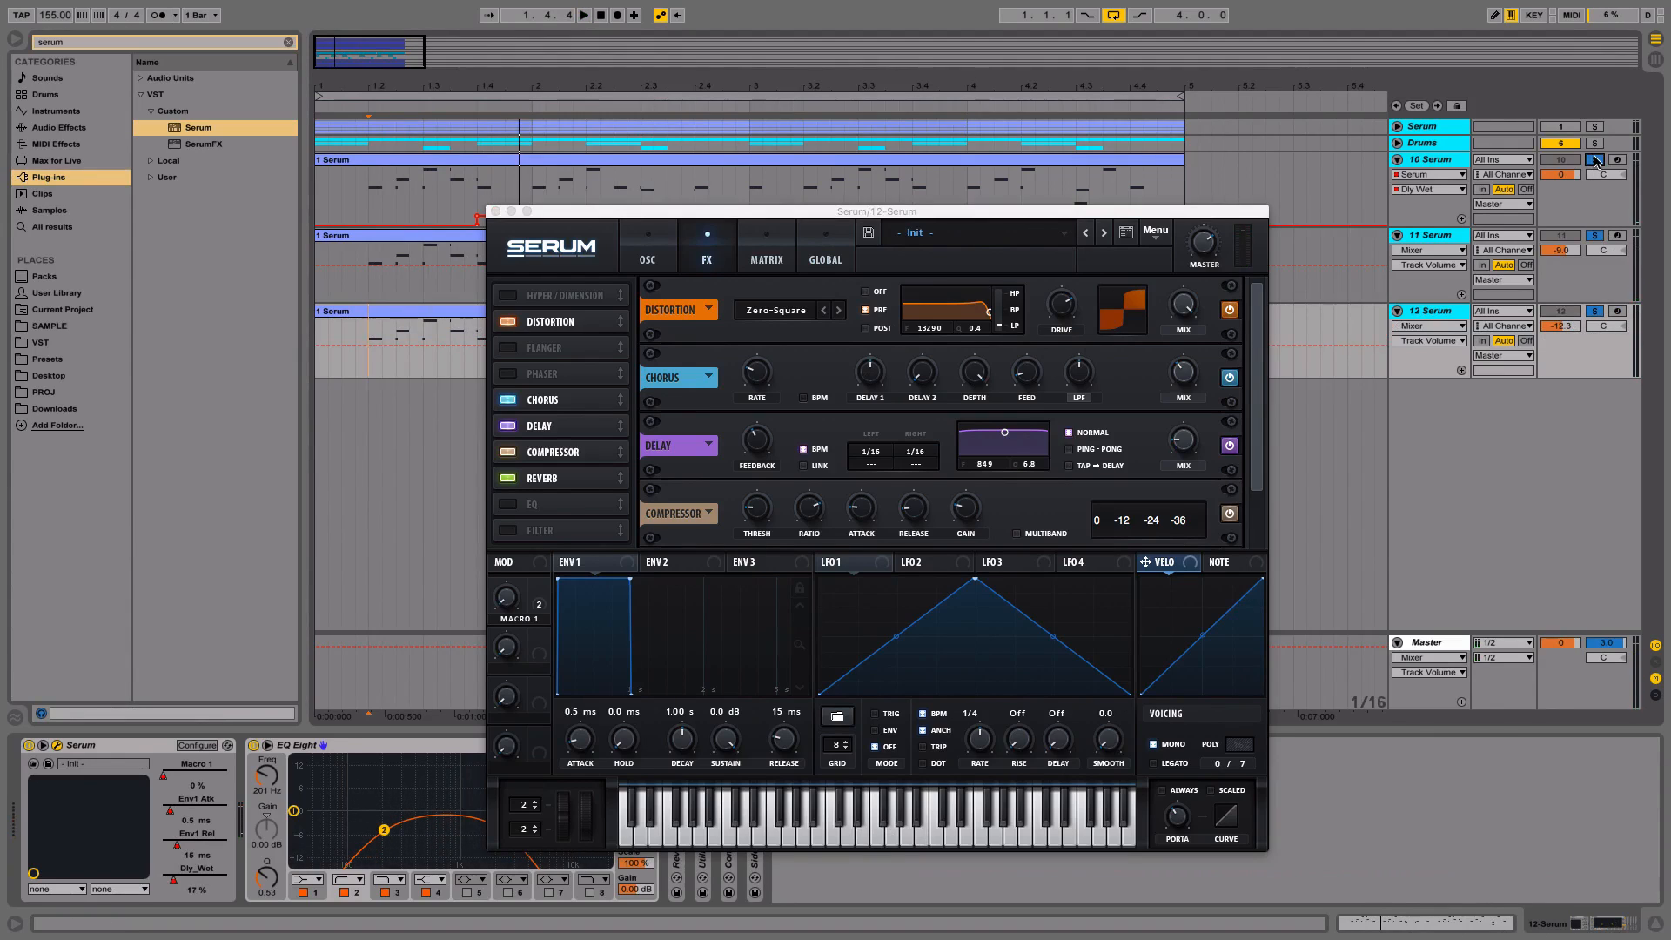
key(space)
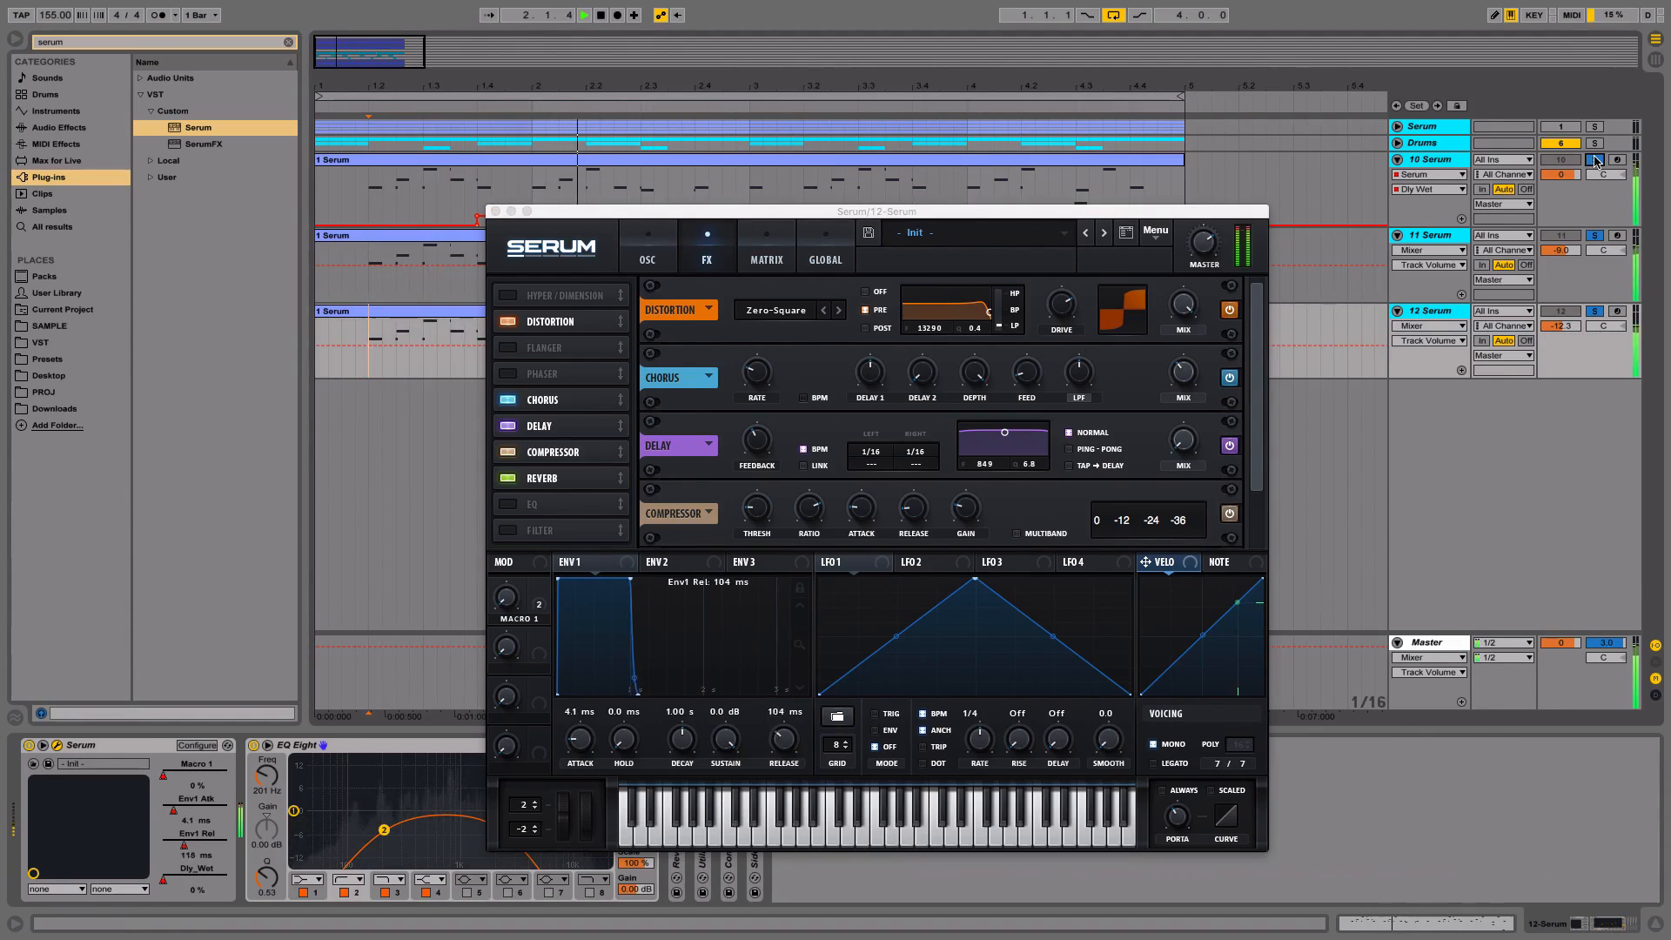
key(space)
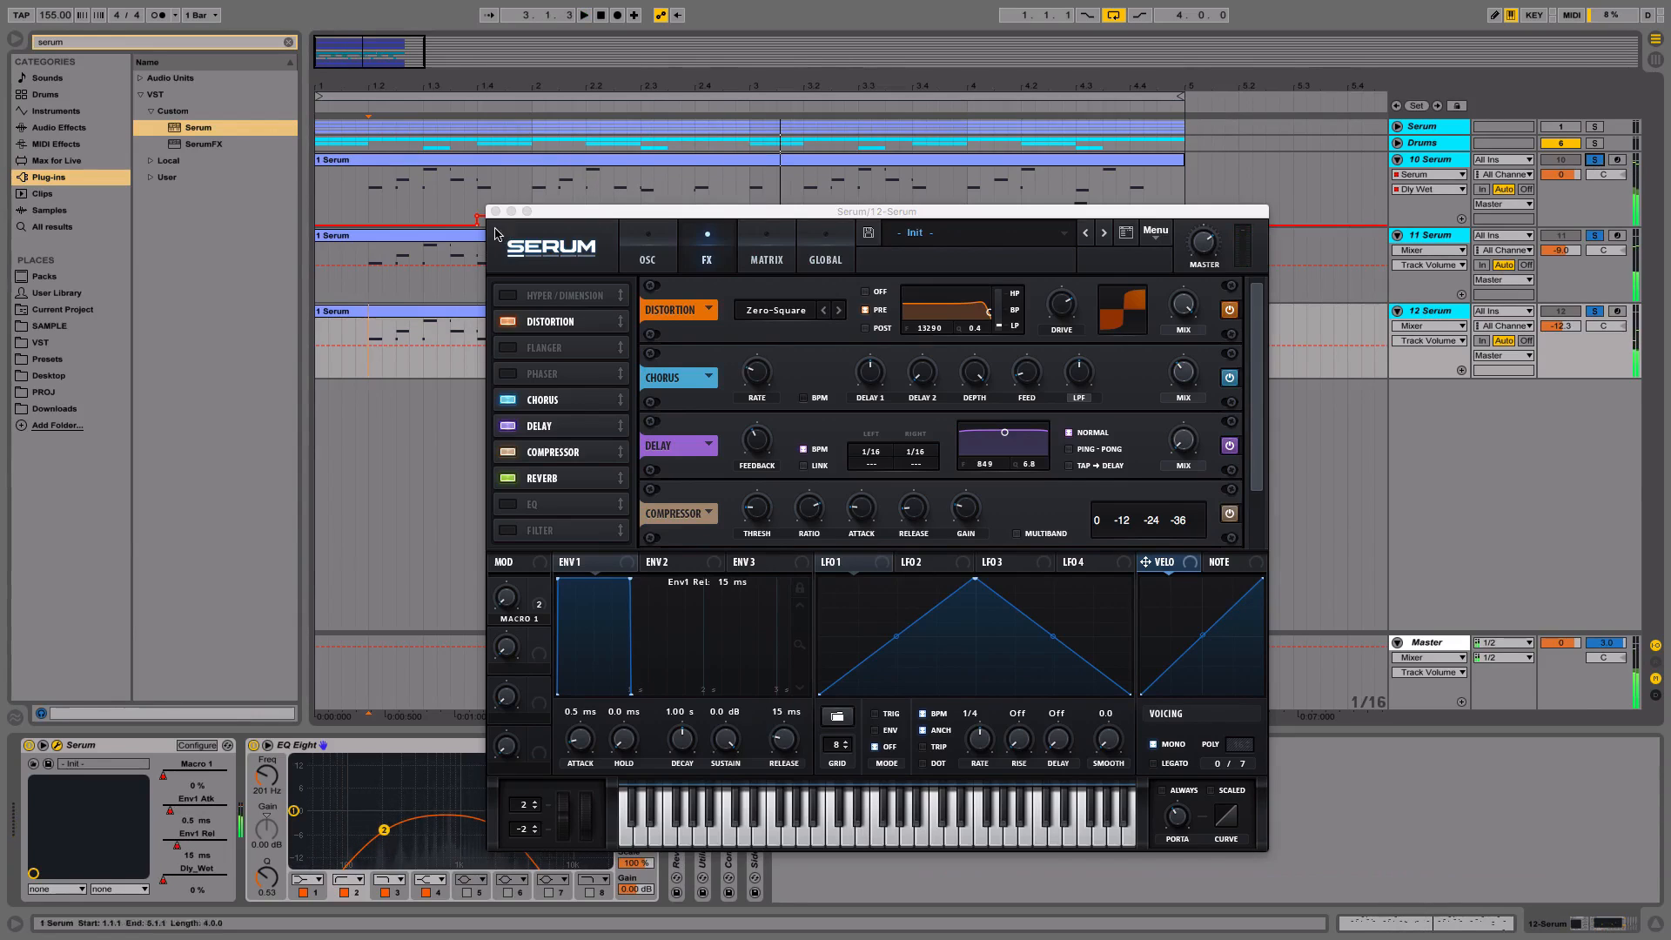
Close the Serum editor, solo only the original Serum track, and play it as a reference for the layered lead
click(495, 211)
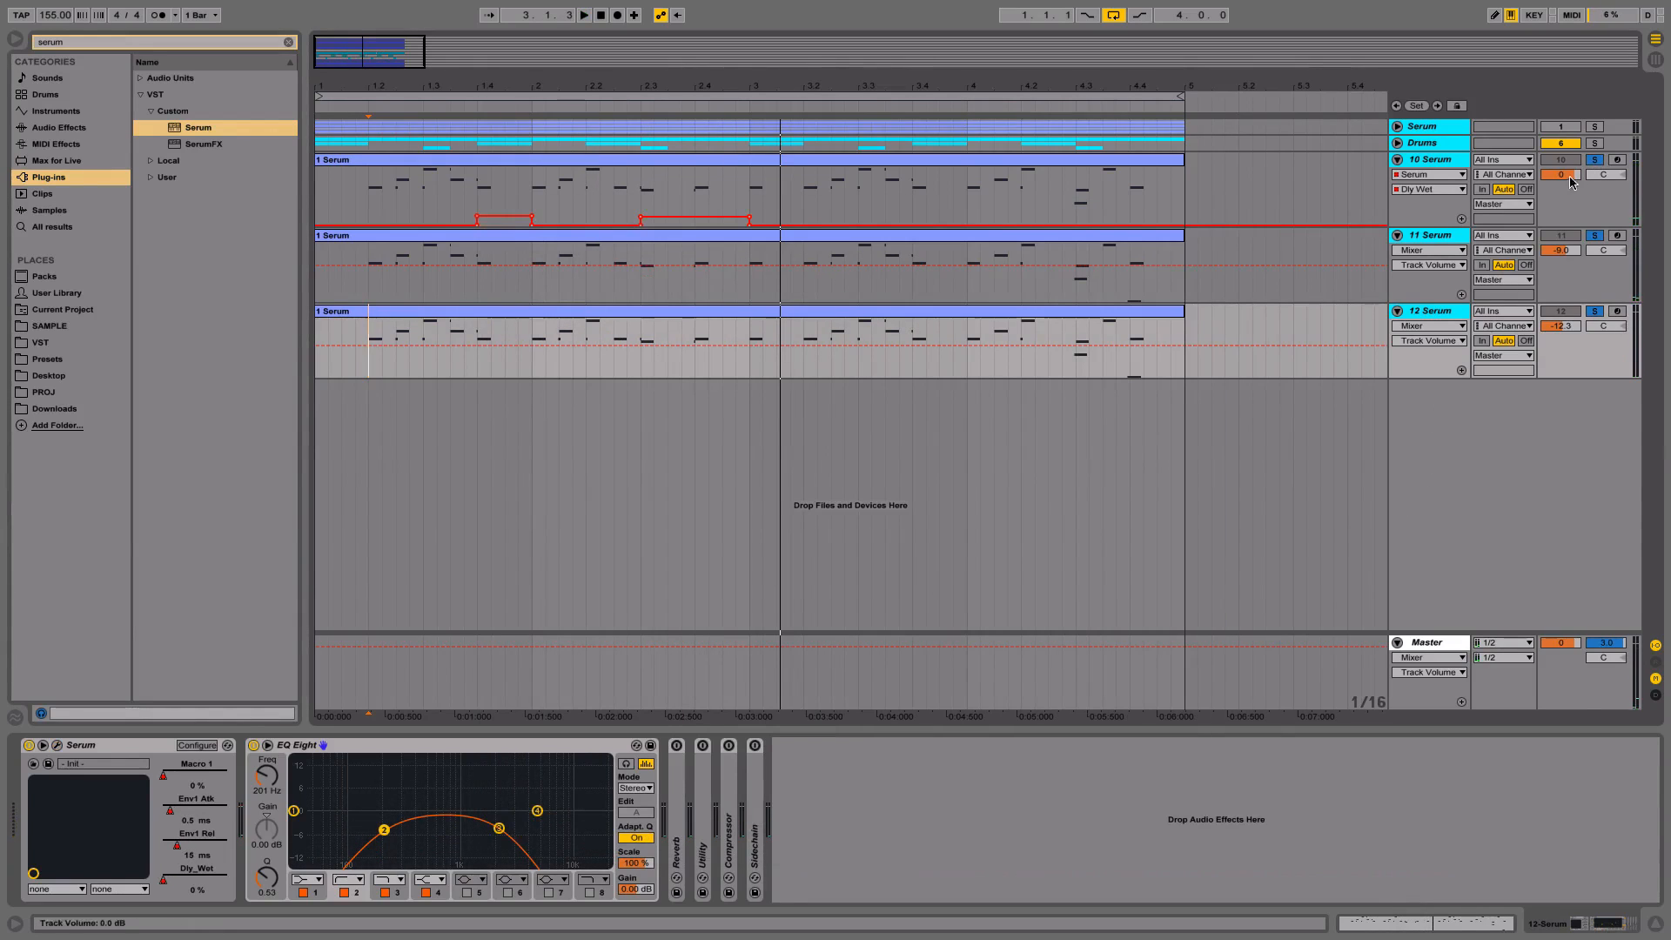
click(1595, 128)
key(space)
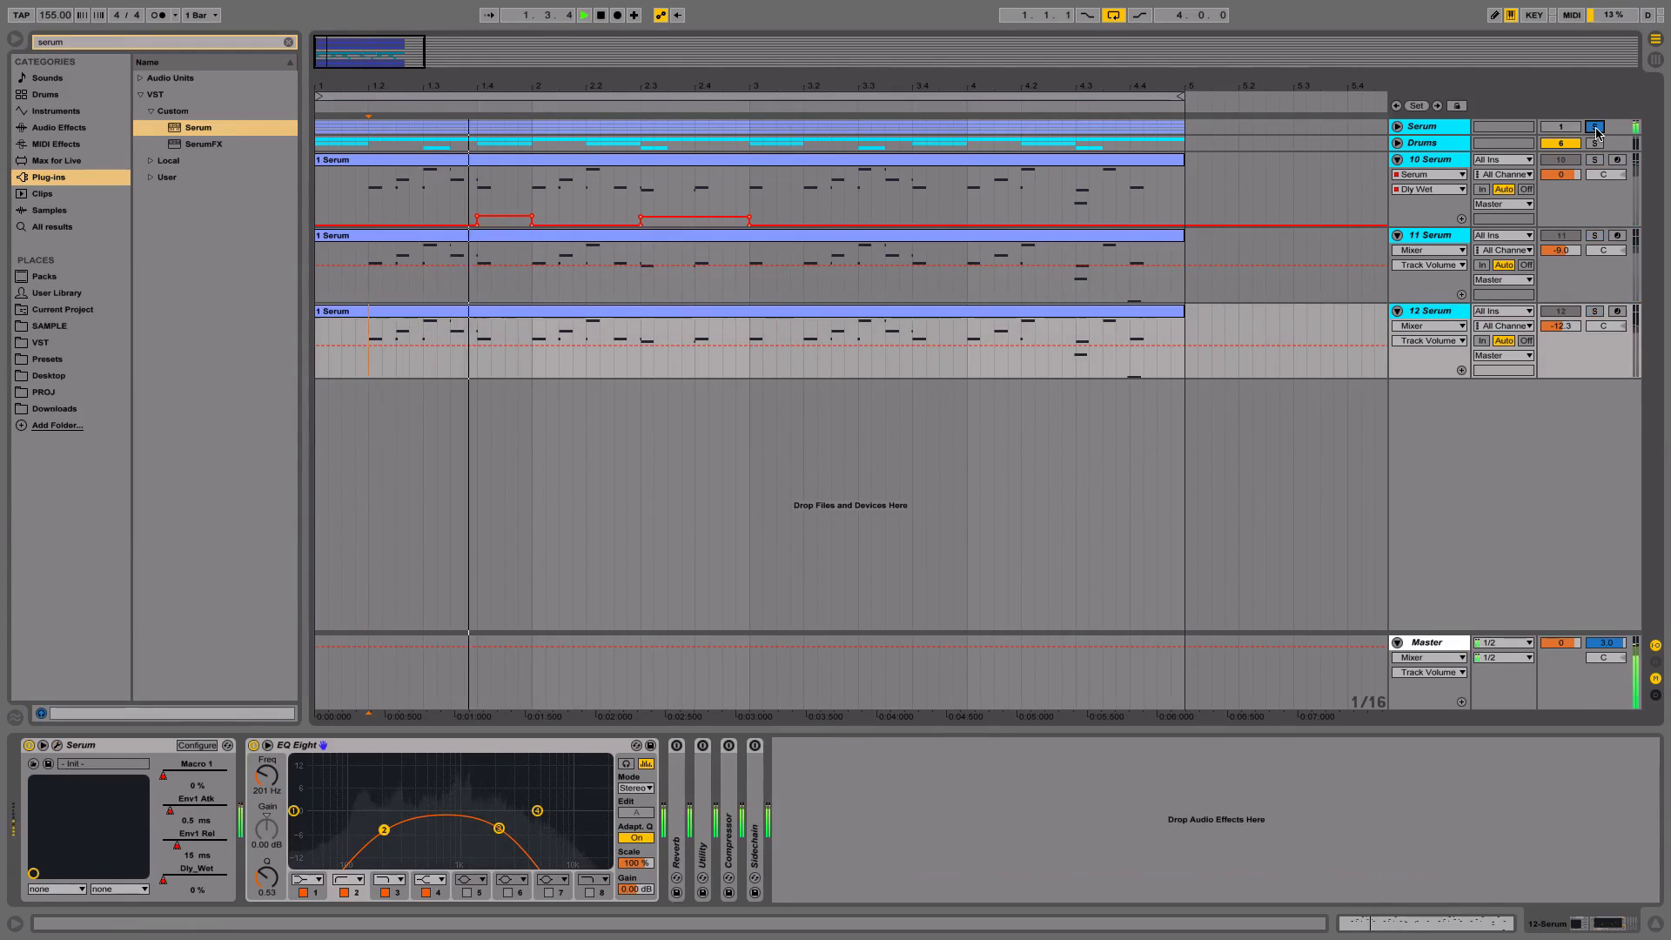
right_click(1465, 457)
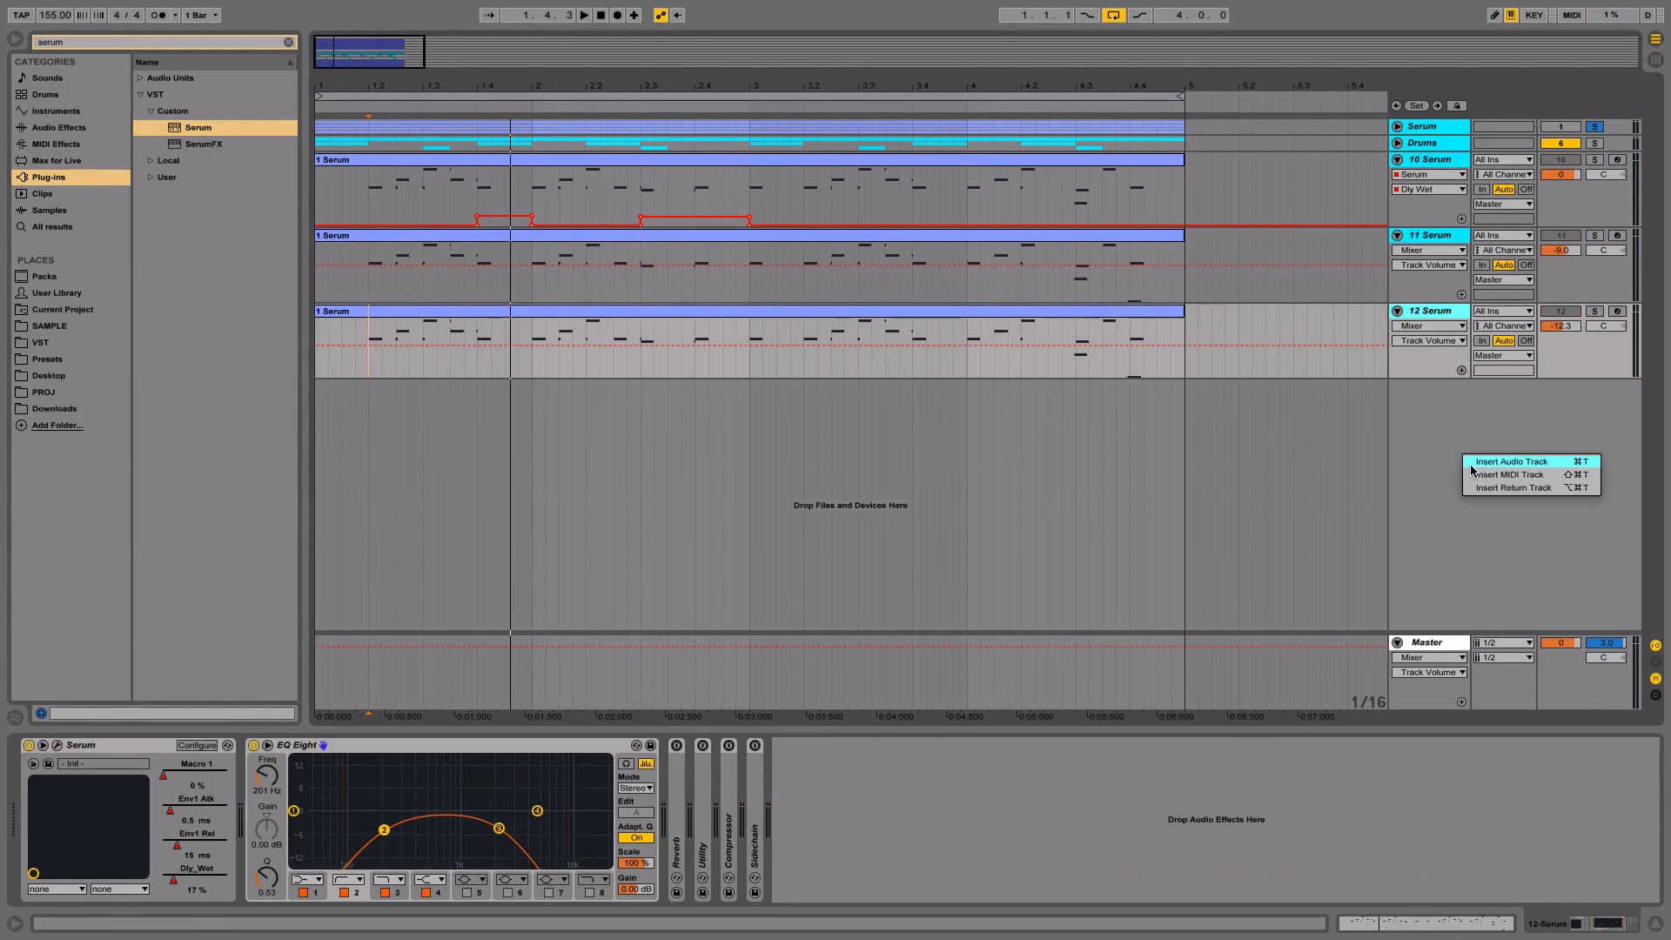
click(1474, 416)
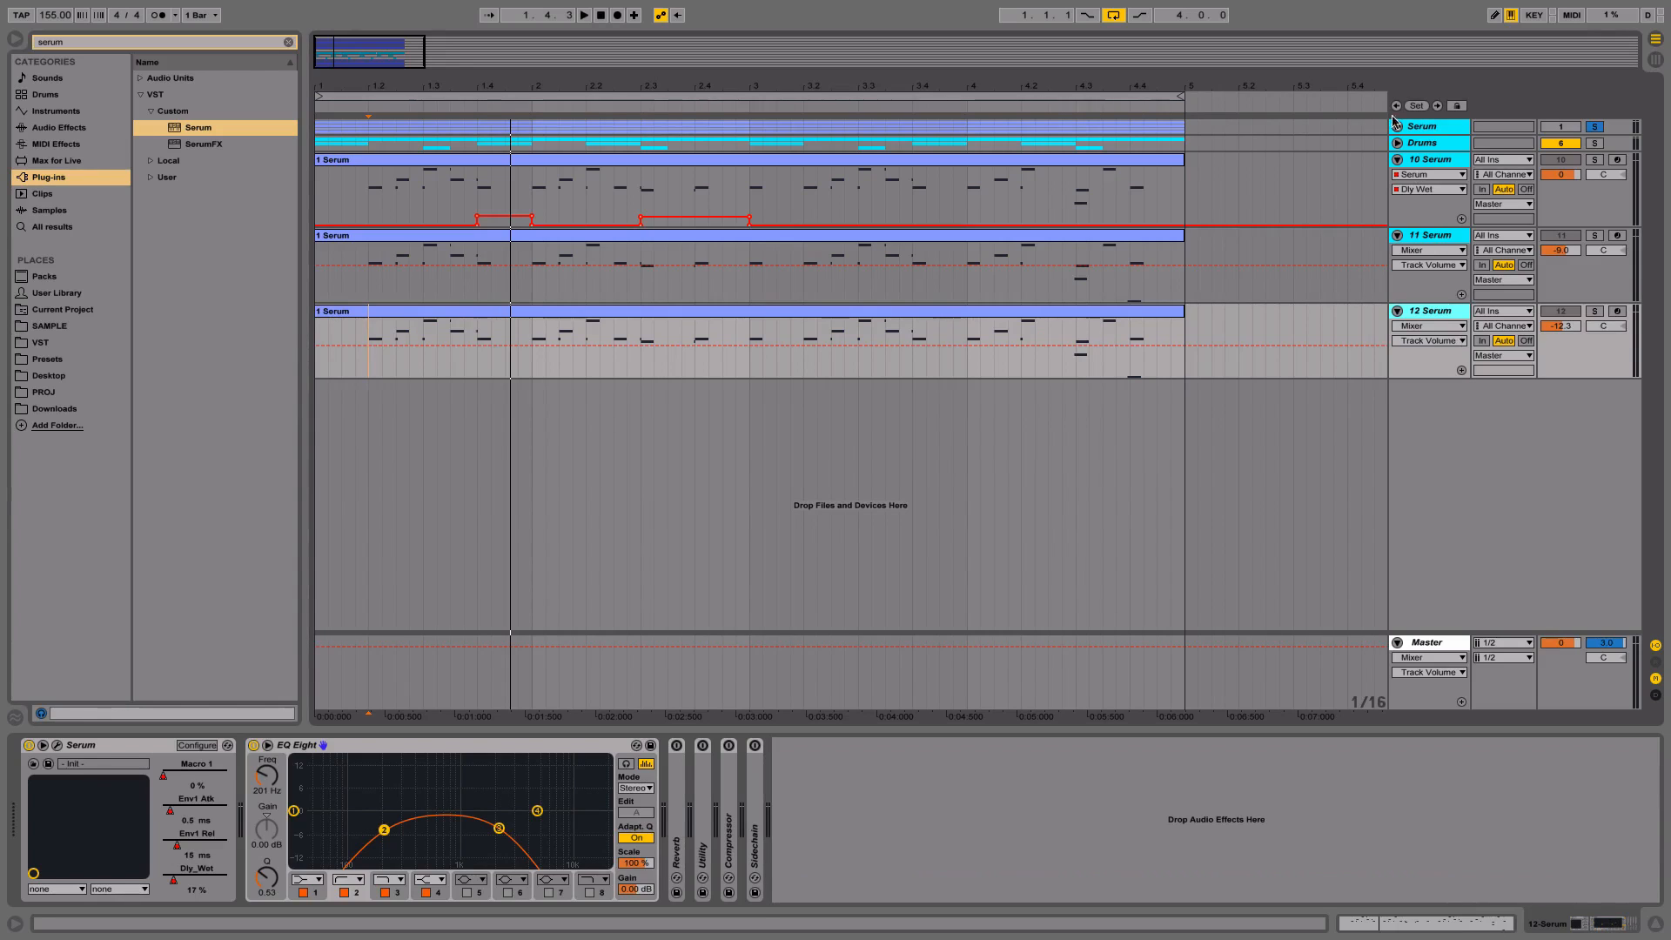
Duplicate the 10 Serum track and place the copy below 12 Serum as a fourth layer
click(1428, 160)
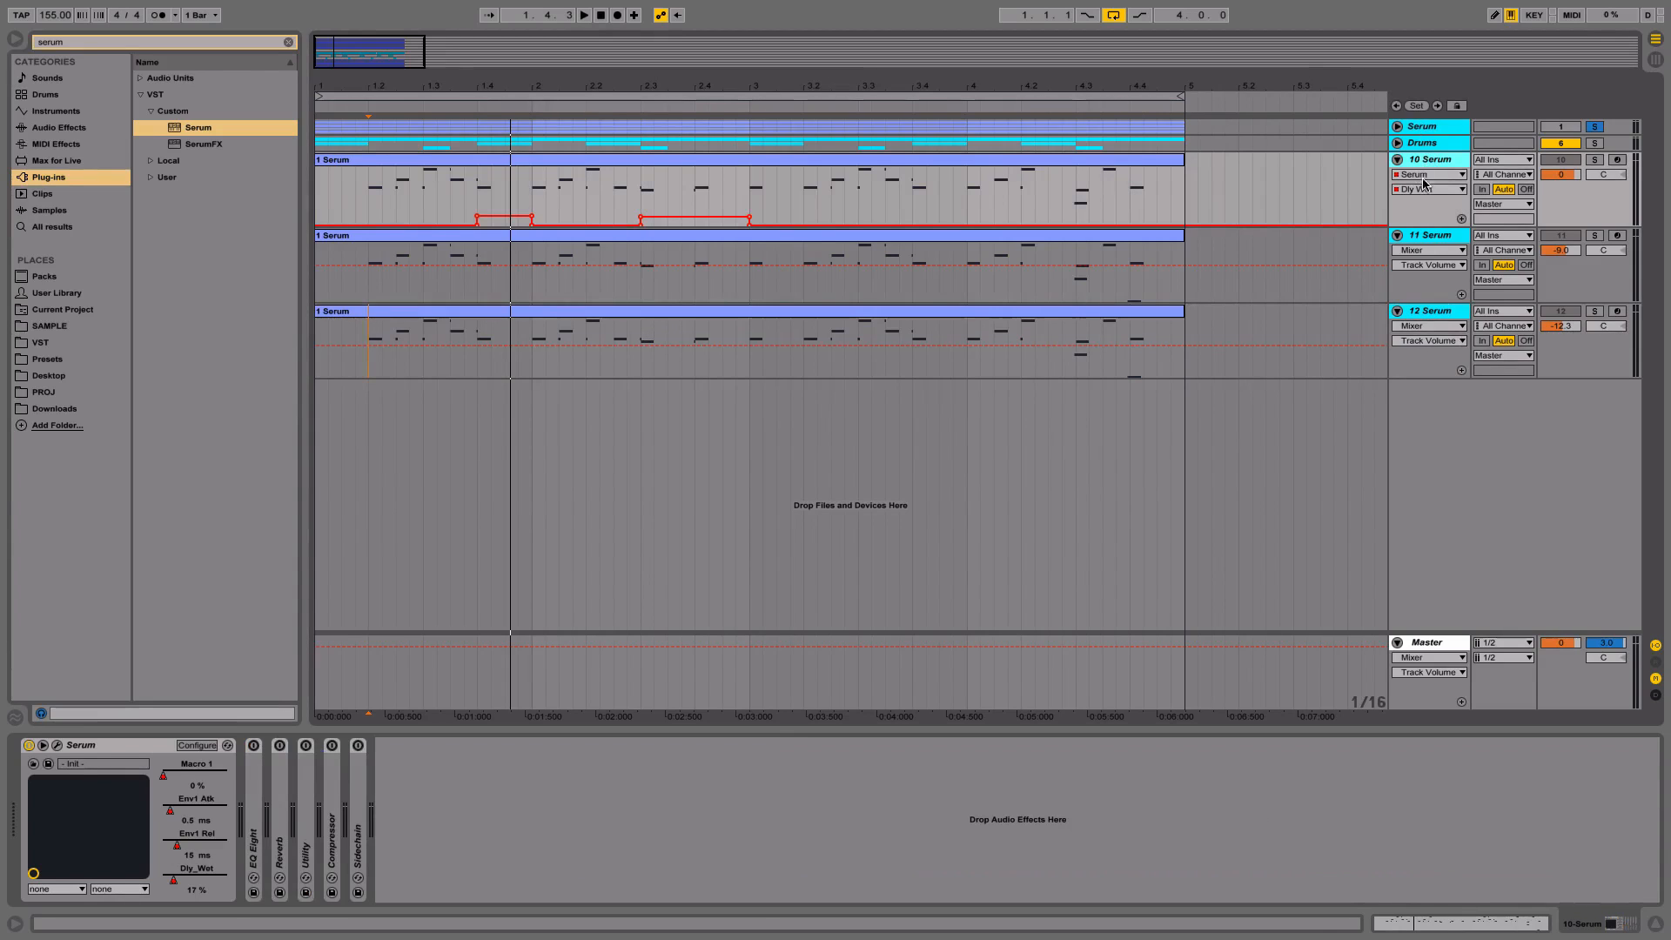
key(super+d)
drag(1432, 217, 1408, 461)
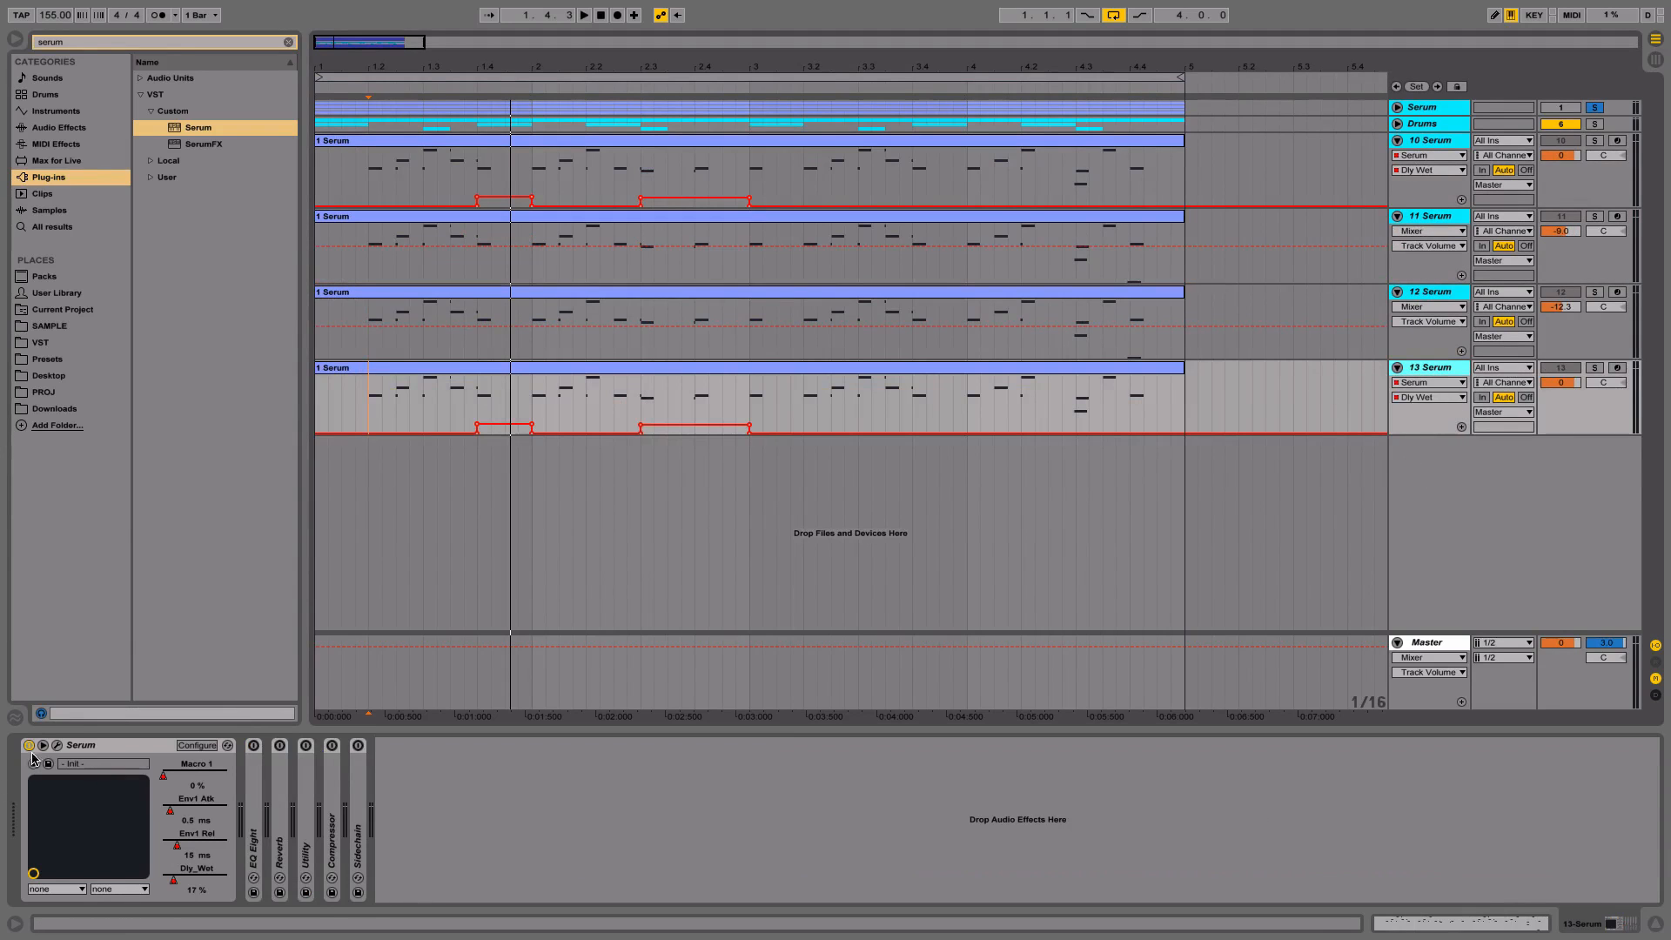
Open the Serum instrument on the 13 Serum track and load the Sweep20 analog wavetable into oscillator A
click(57, 746)
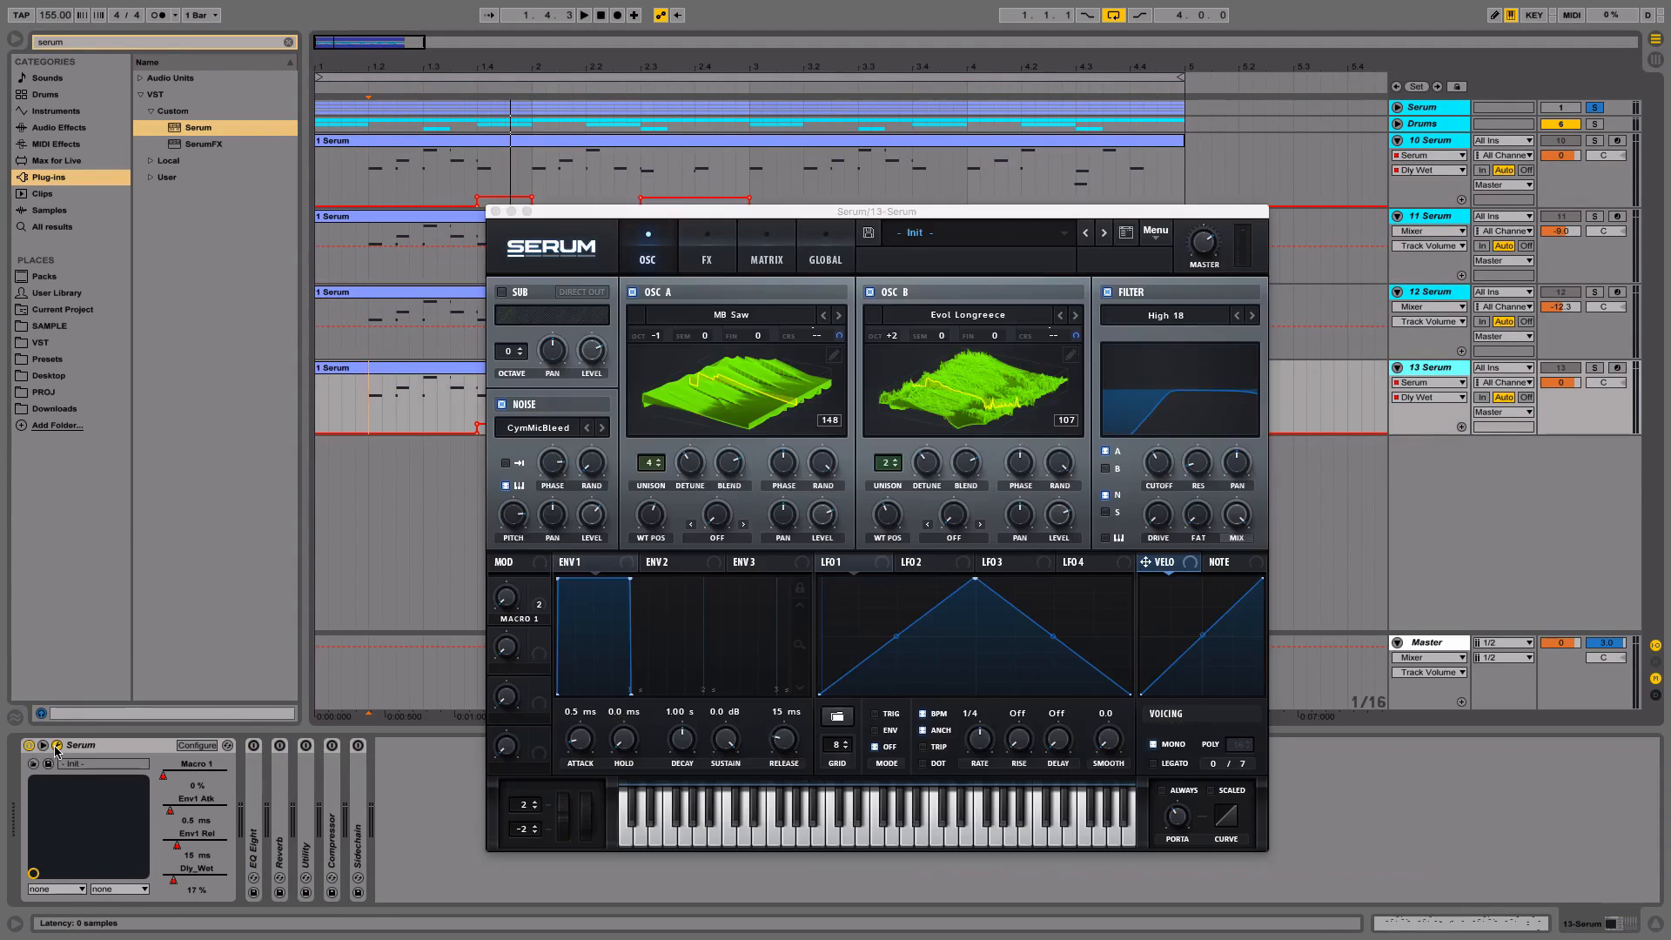
click(726, 319)
mouse_move(739, 350)
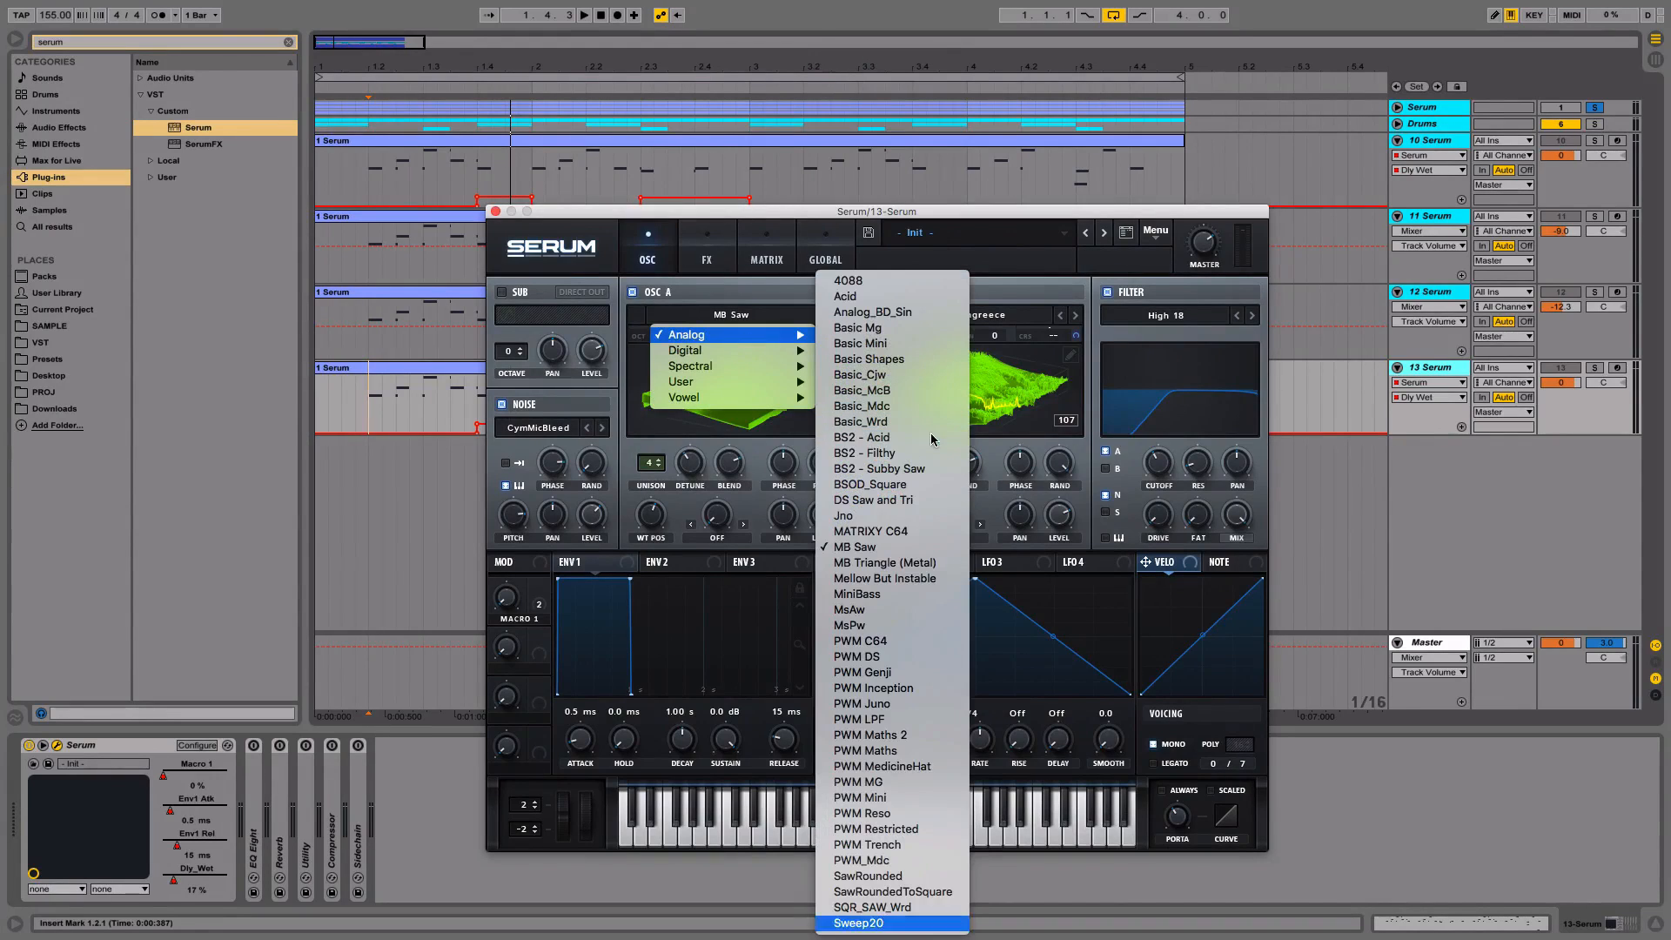
click(857, 924)
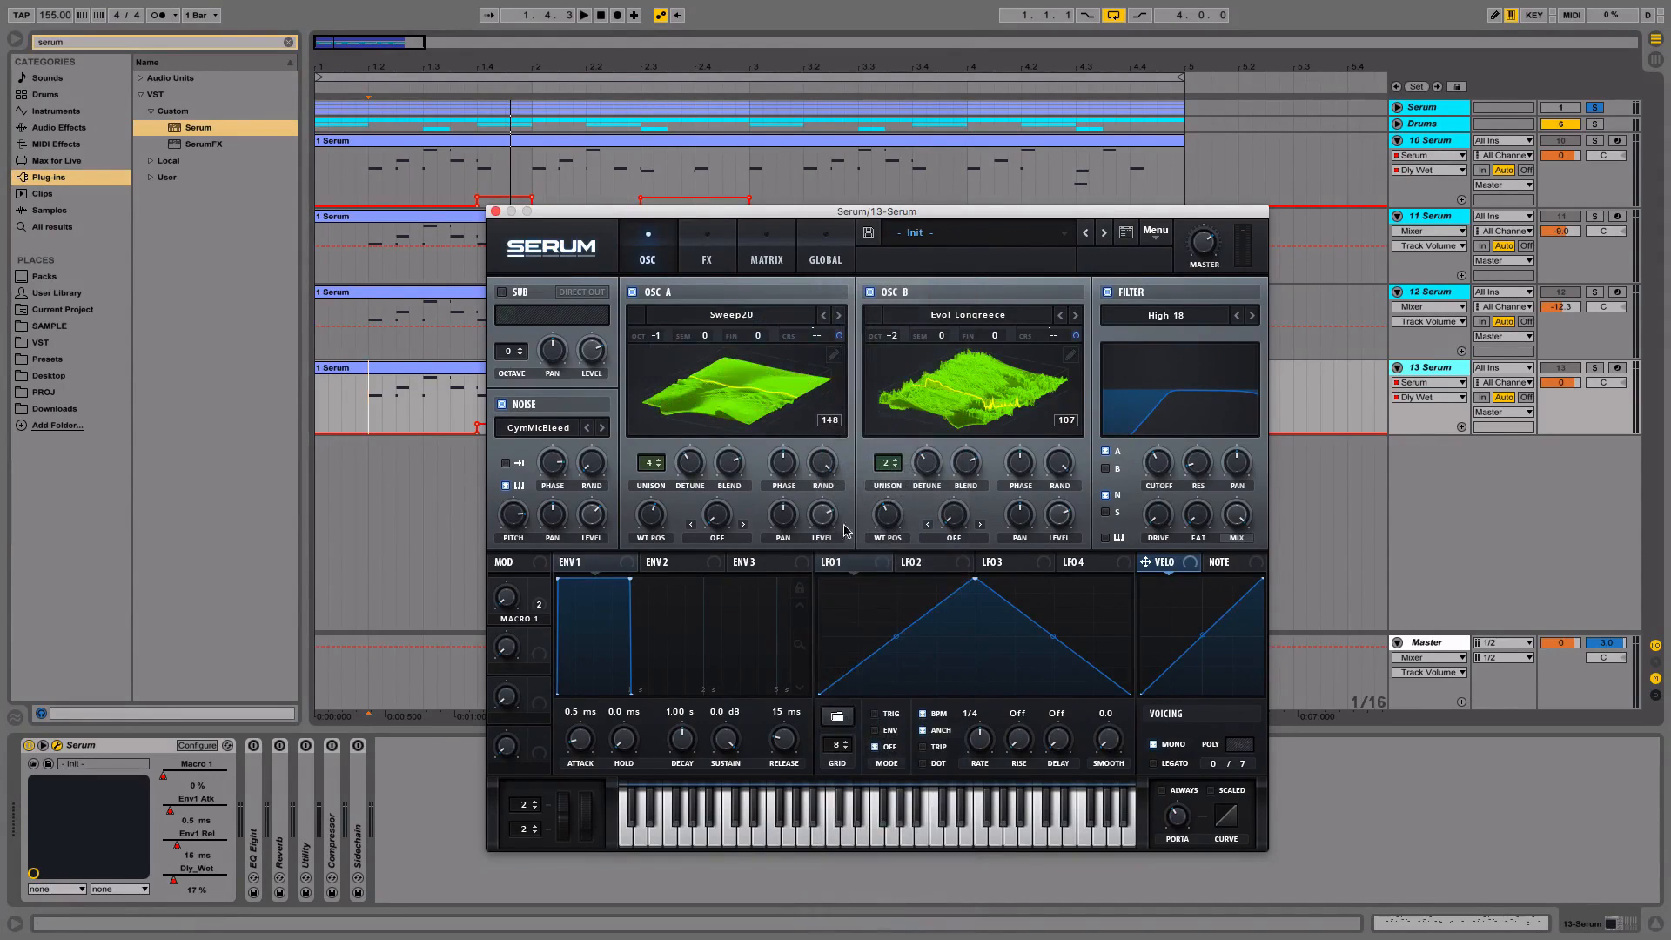
Load the Wraith digital wavetable into oscillator B and set its wavetable position to 91
click(947, 317)
mouse_move(948, 350)
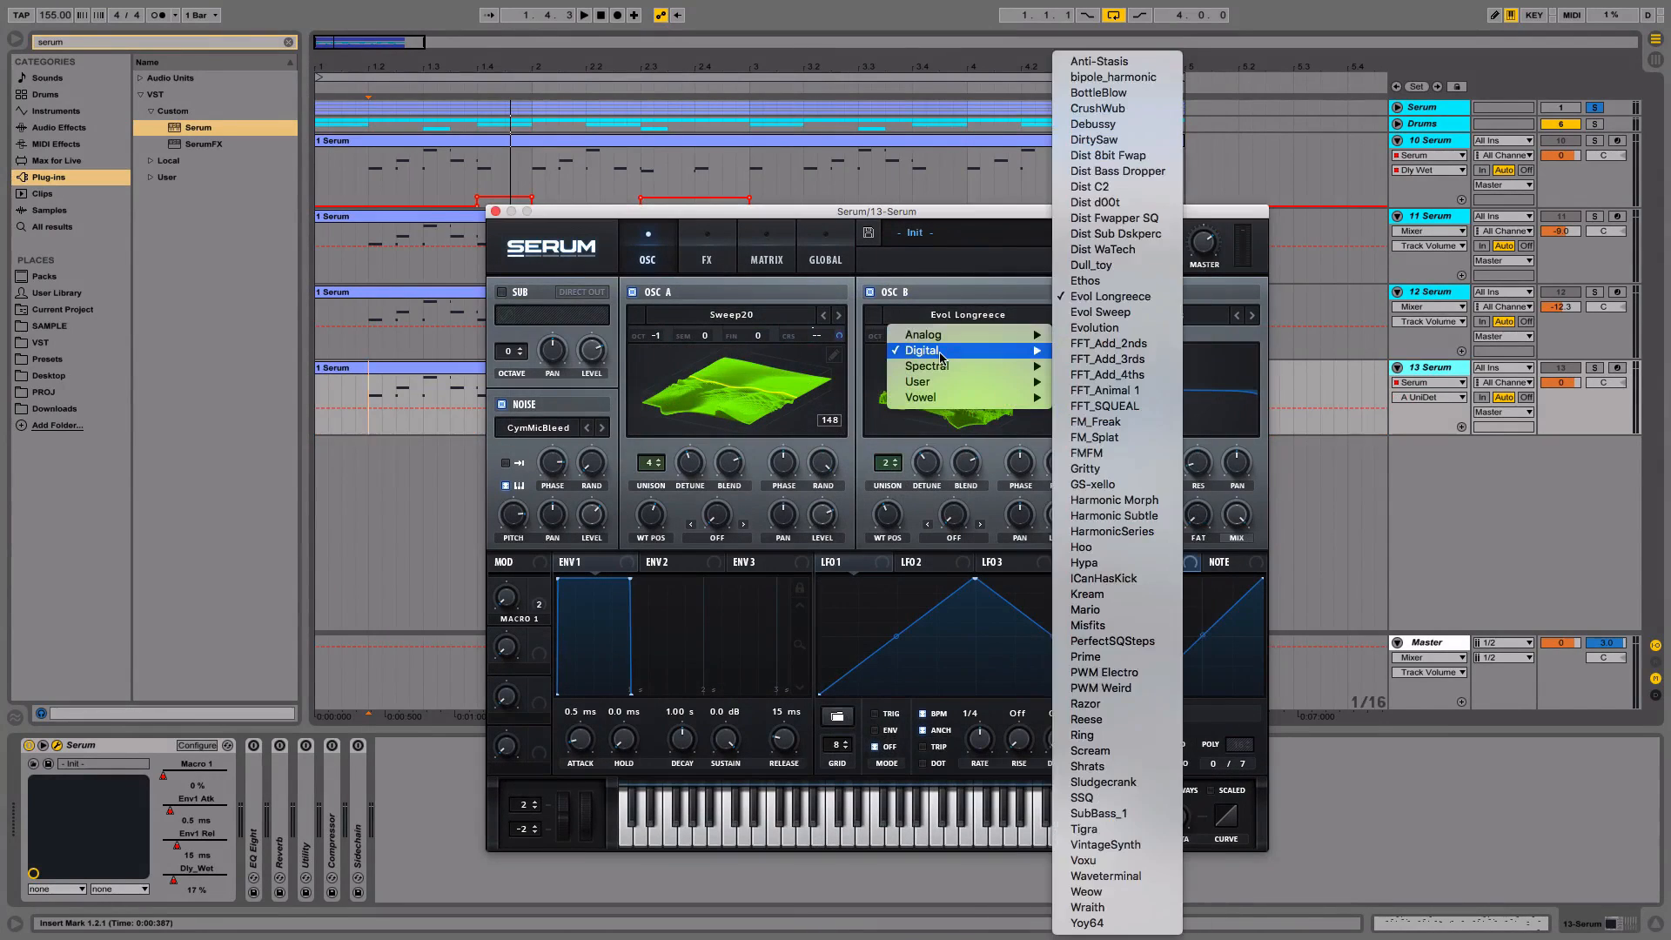
click(1079, 908)
drag(891, 518, 894, 526)
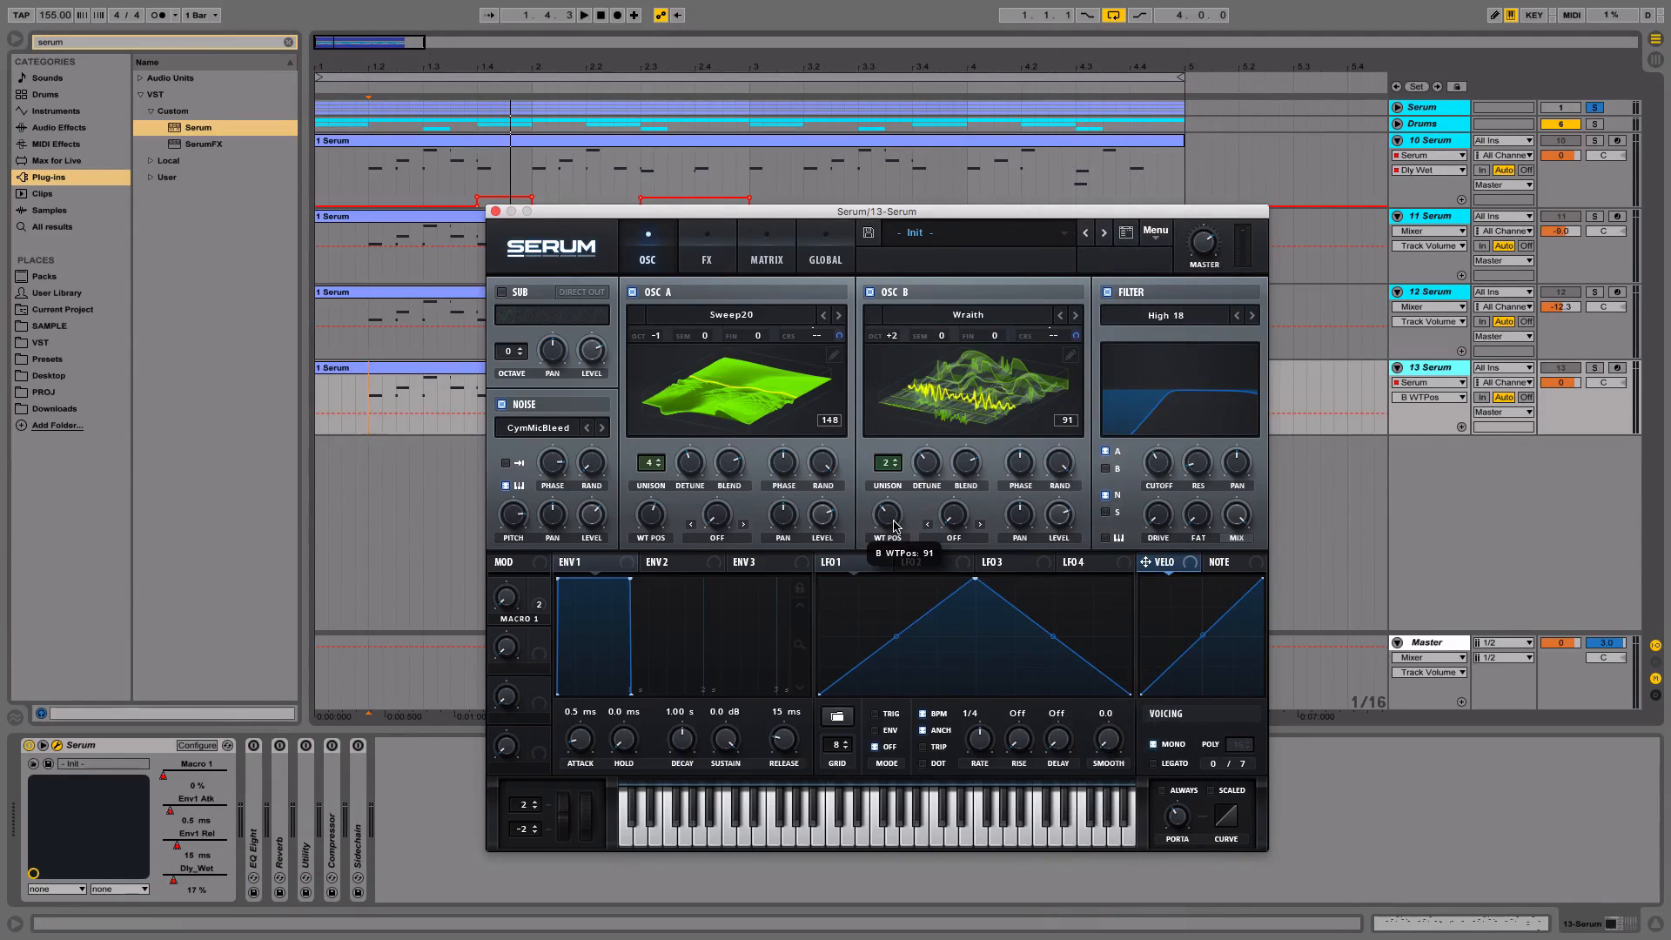
Enable Serum's distortion effect with the Diode 2 type at 93% drive and audition the layer
click(699, 264)
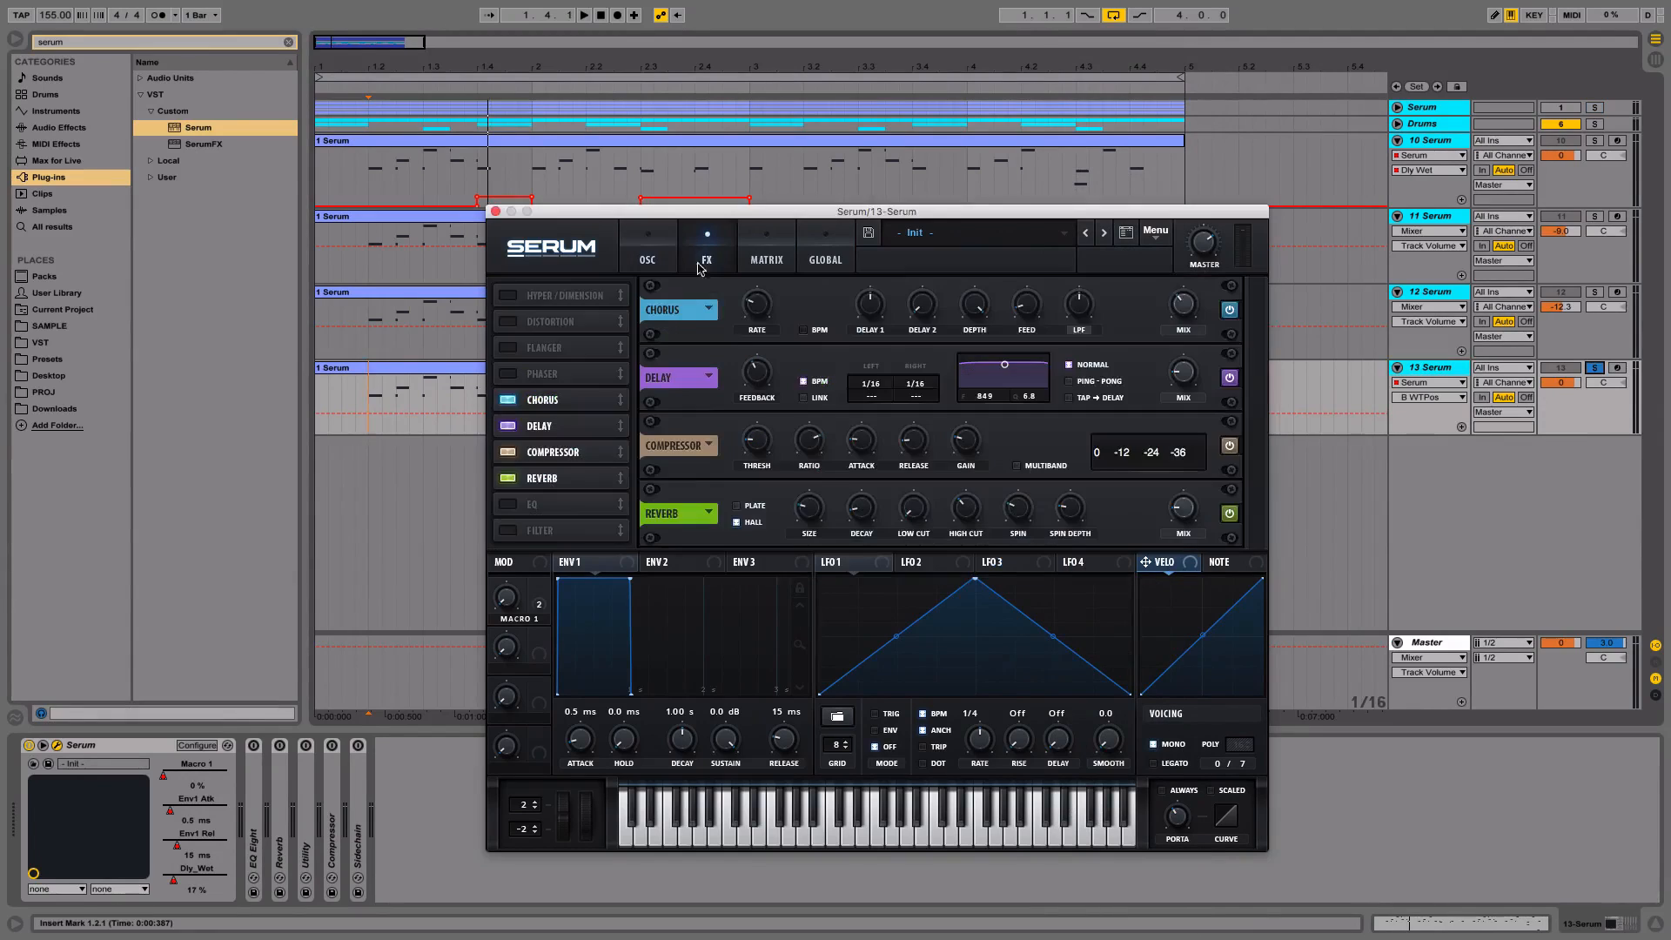
click(508, 321)
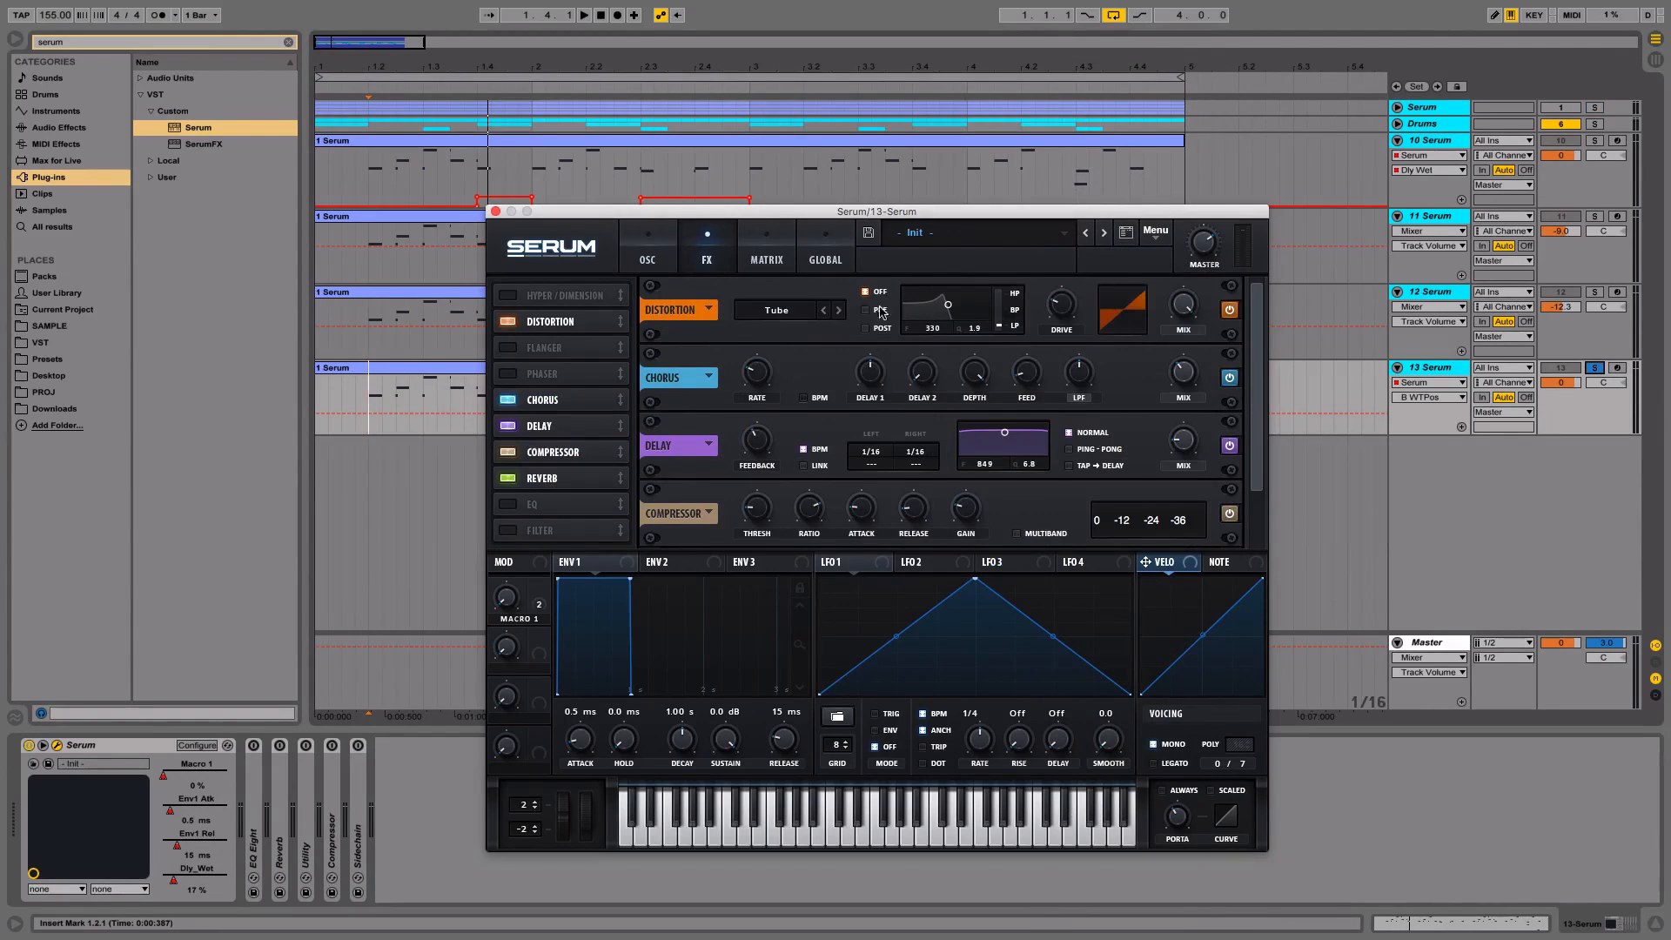
click(838, 310)
click(838, 310)
click(838, 310)
click(839, 310)
drag(1063, 306, 1068, 193)
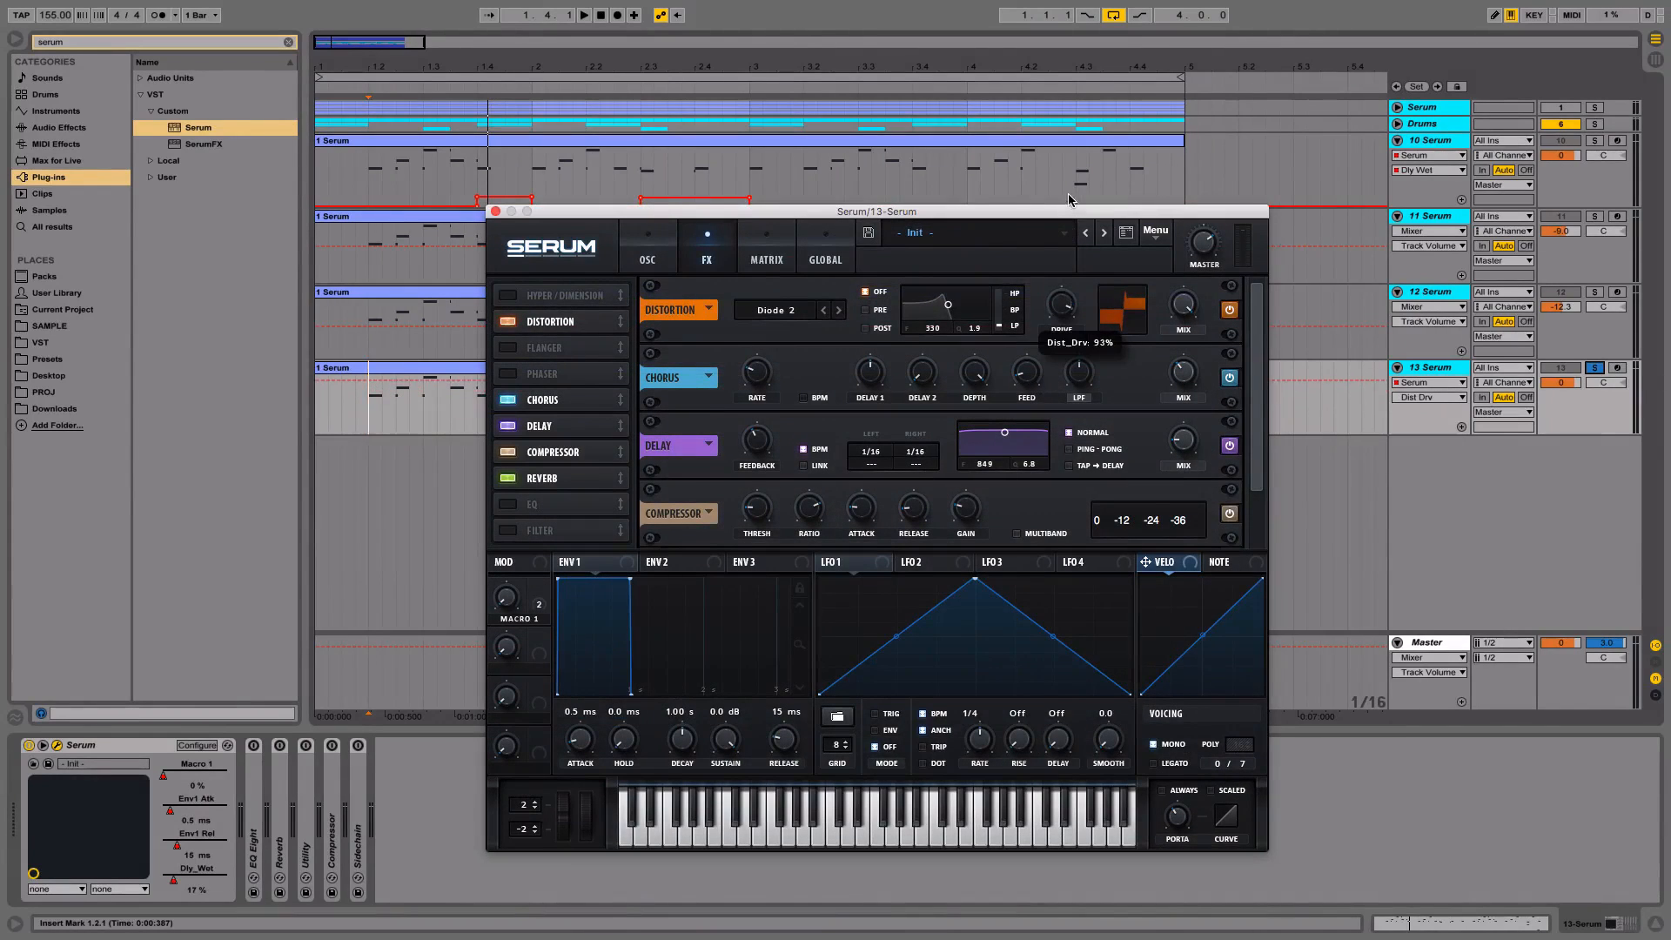
key(space)
key(space)
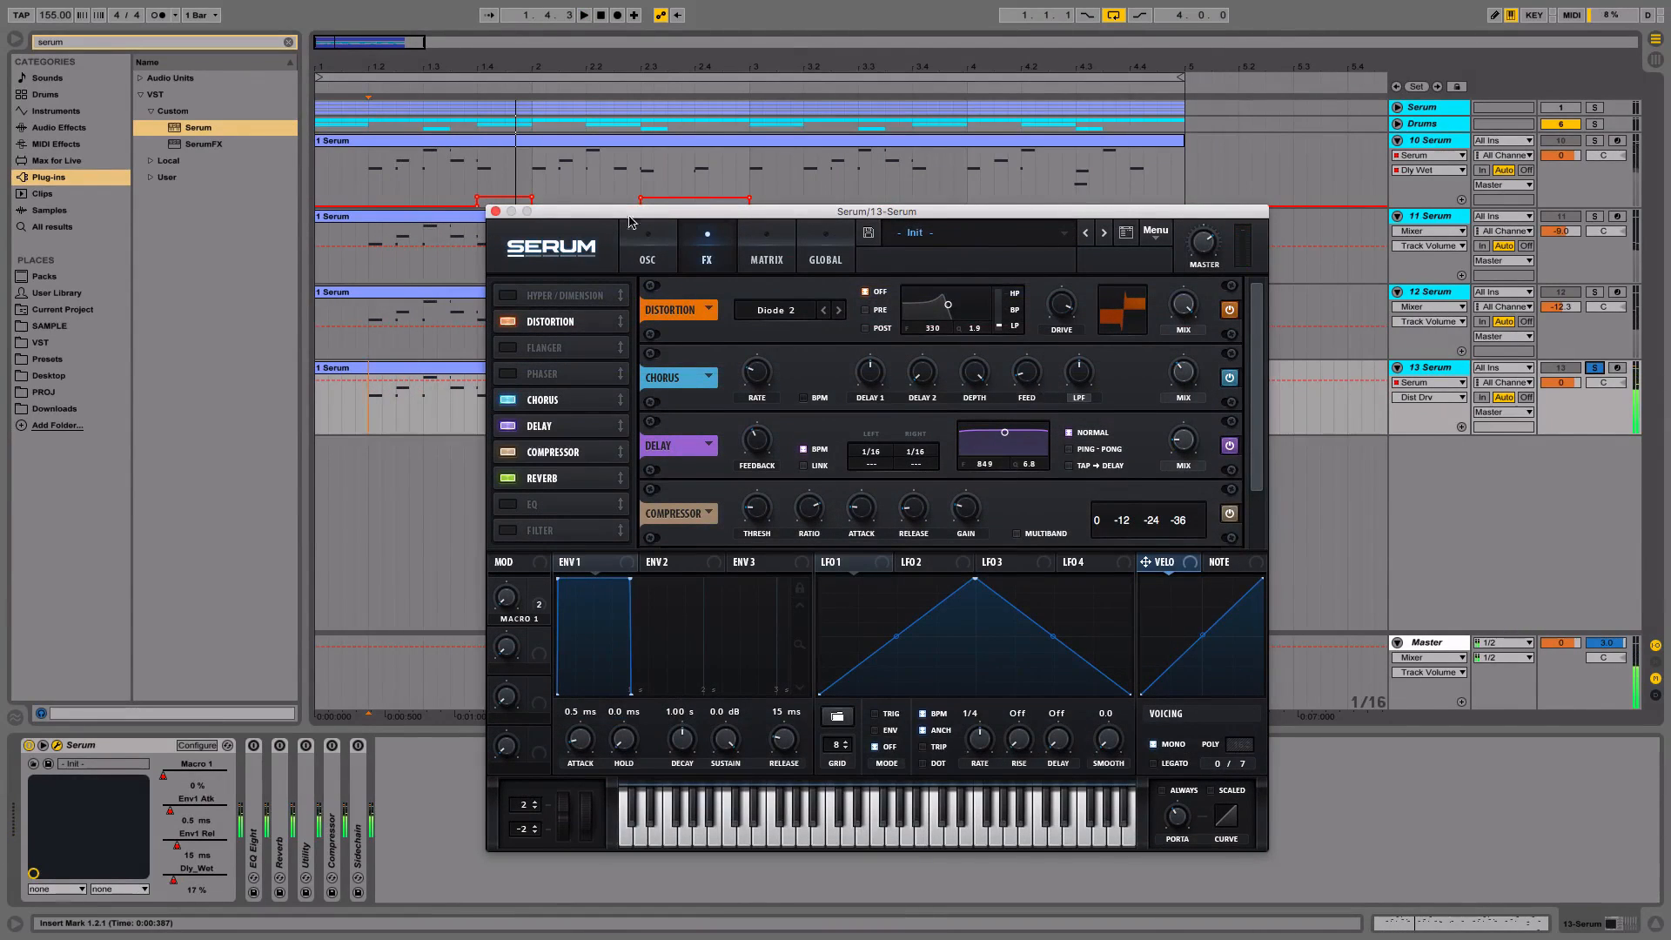
Close the Serum editor and boost the 13 Serum highs in EQ Eight with band 4 by 5.58 dB at 5.01 kHz
click(493, 210)
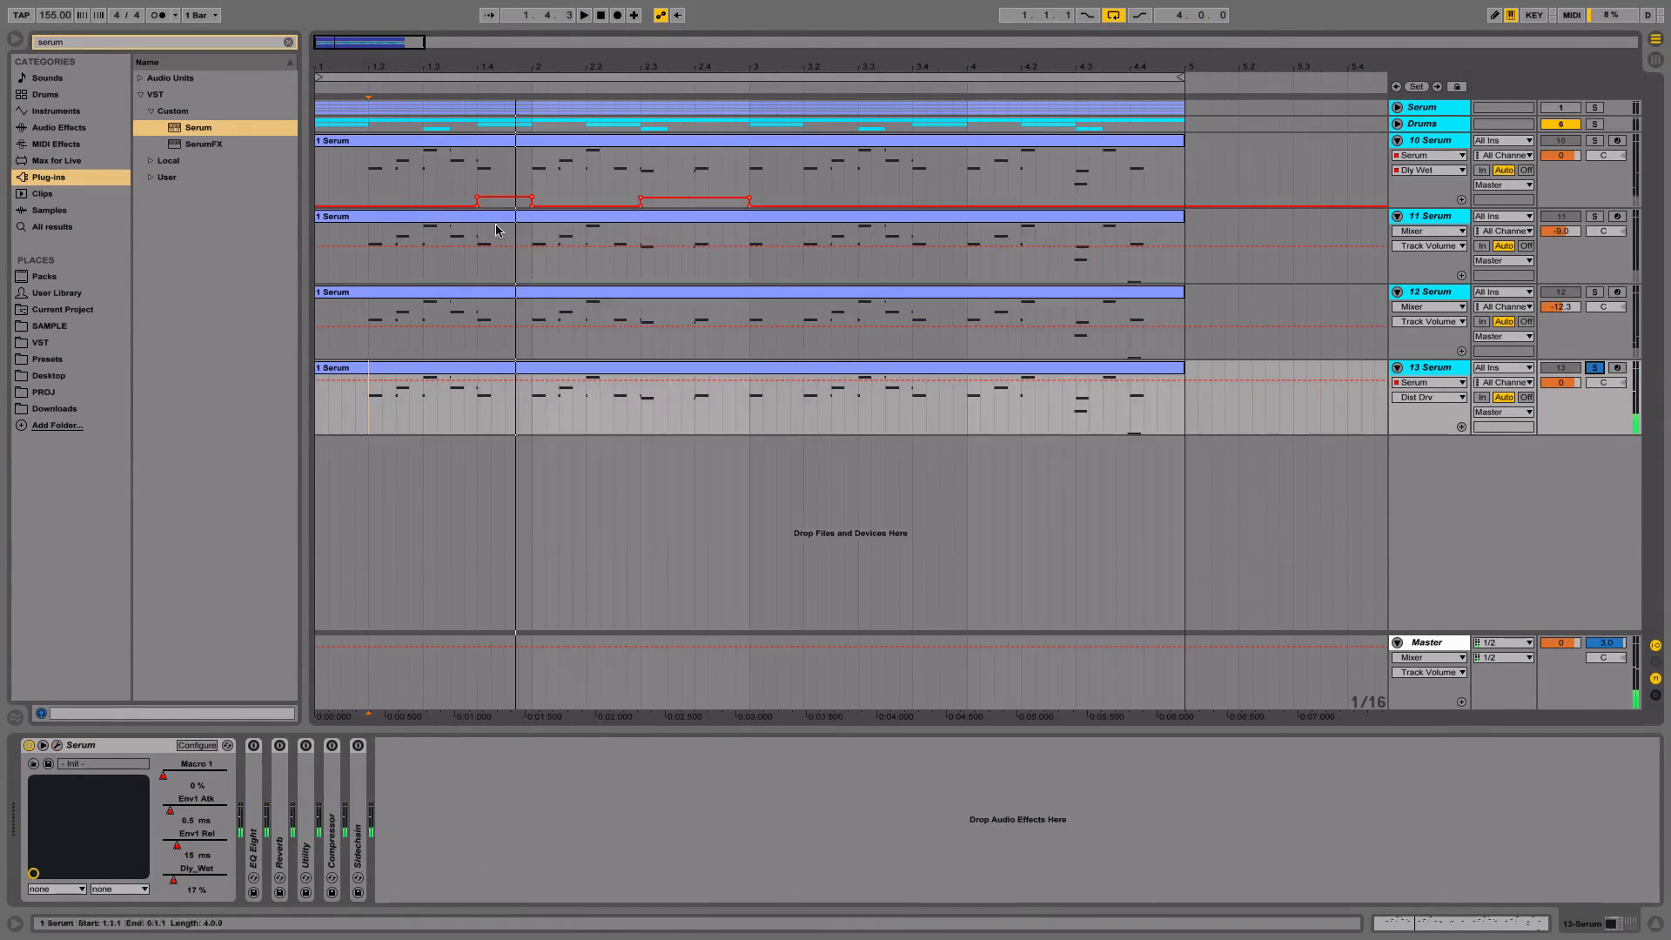
right_click(254, 746)
click(254, 746)
click(255, 746)
double_click(253, 775)
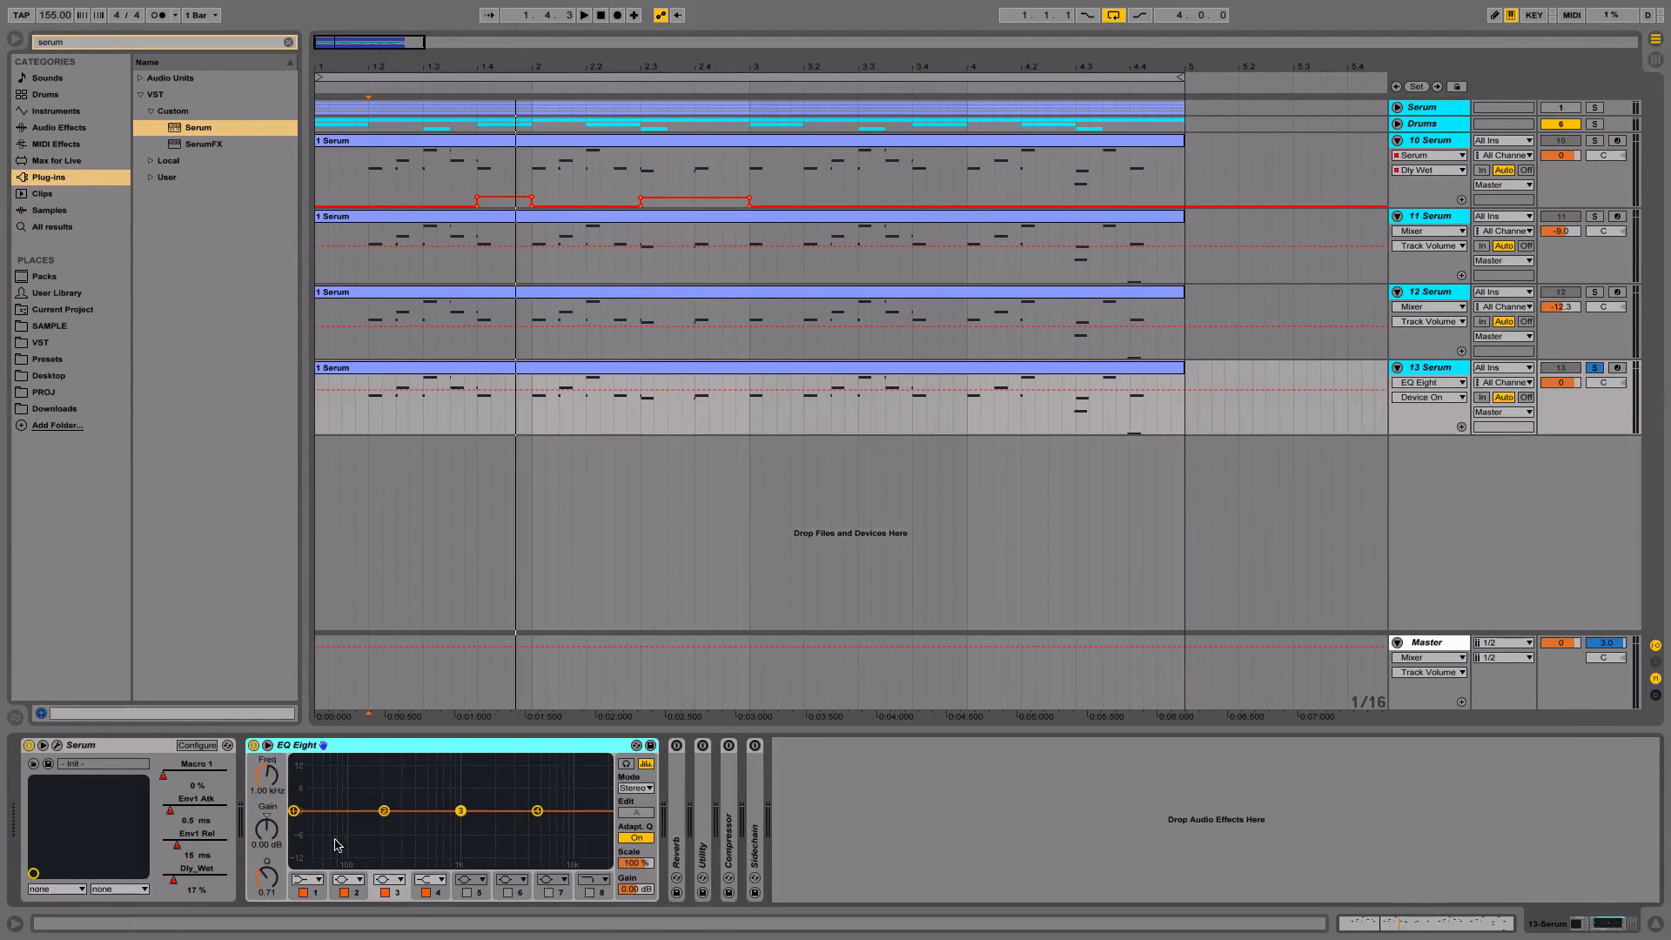
drag(537, 811, 537, 791)
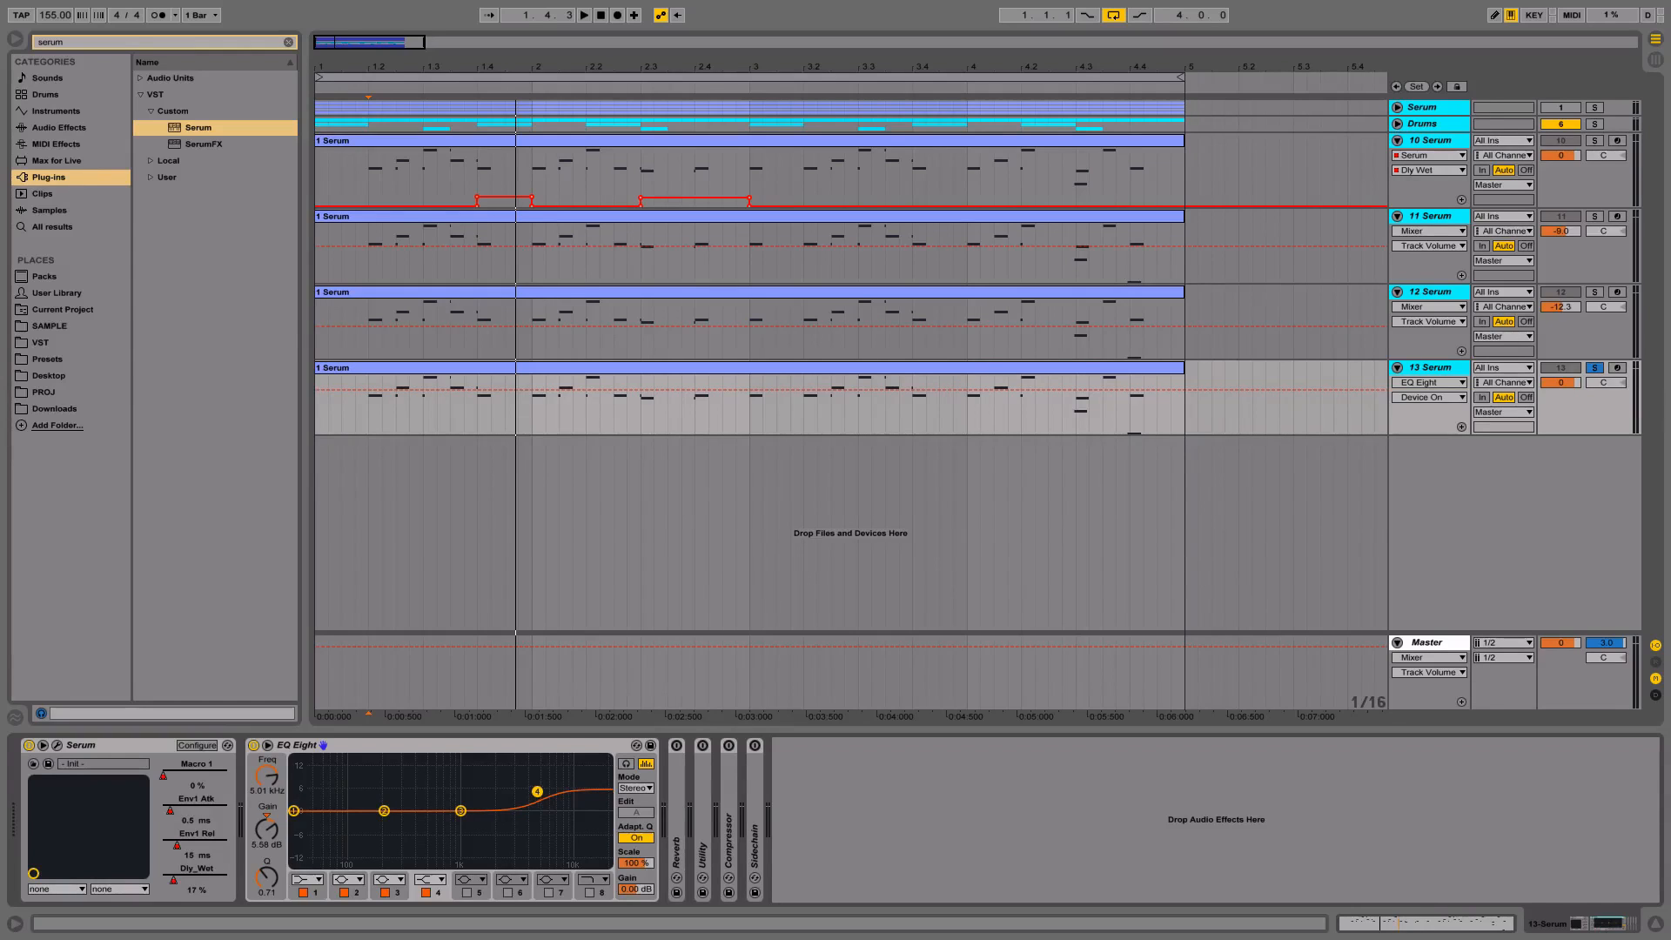
Rebalance the layer volumes, setting 13 Serum to -3.5 dB, 12 Serum to -14.2 dB and 11 Serum to -10.6 dB
key(space)
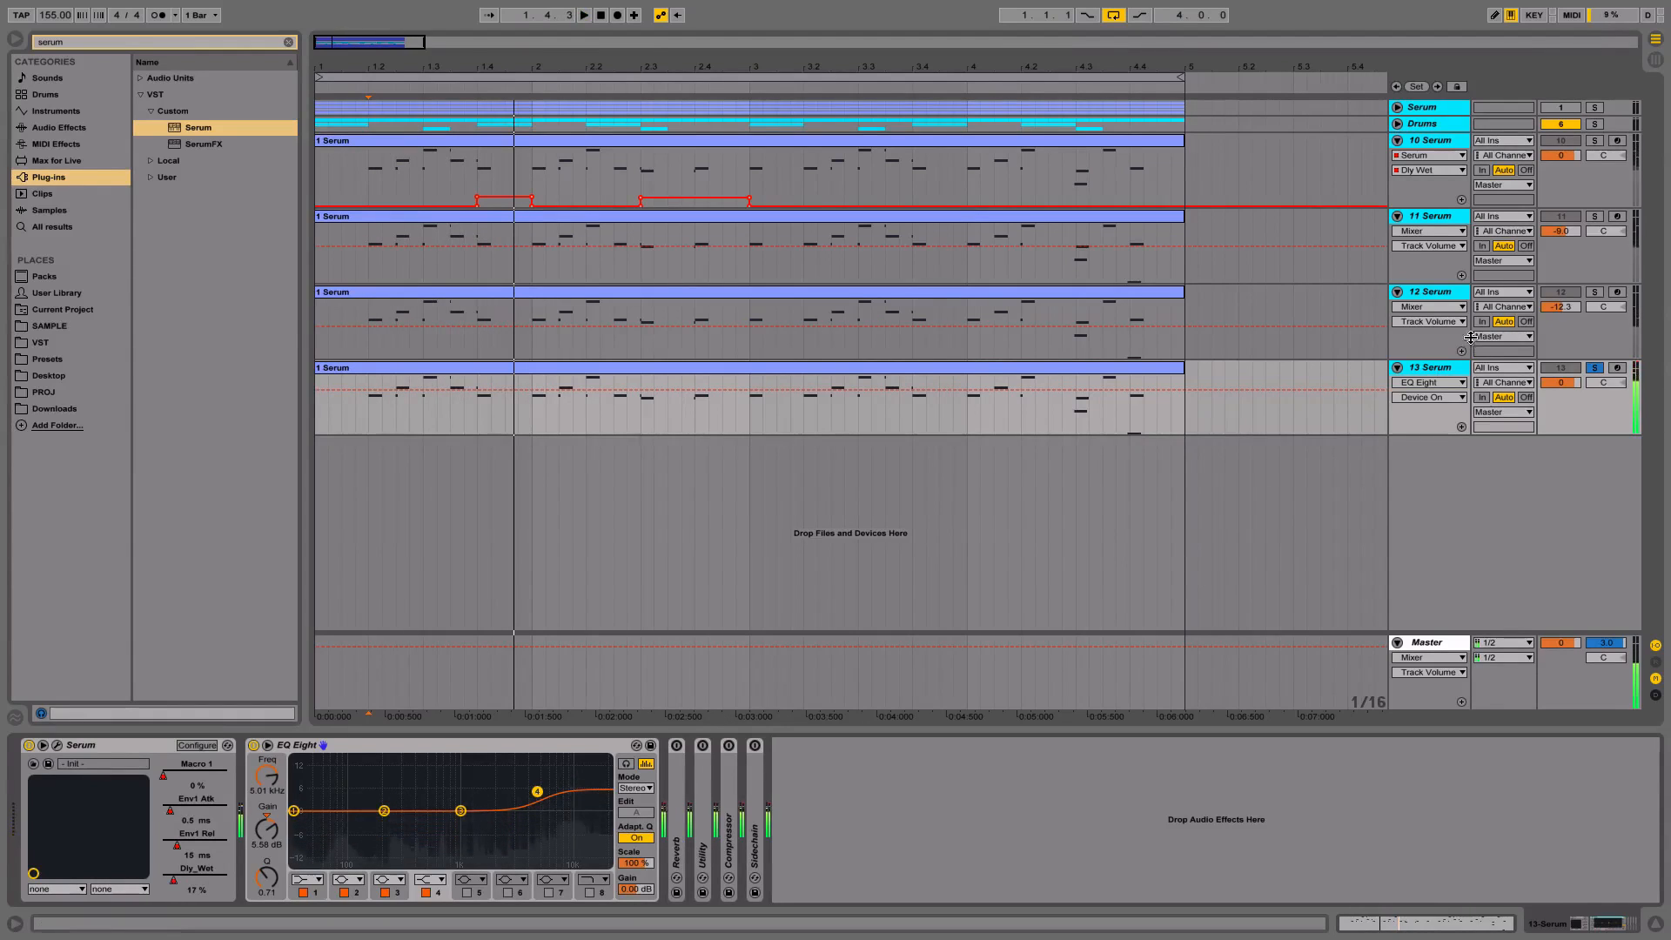
drag(1572, 380, 1571, 384)
key(space)
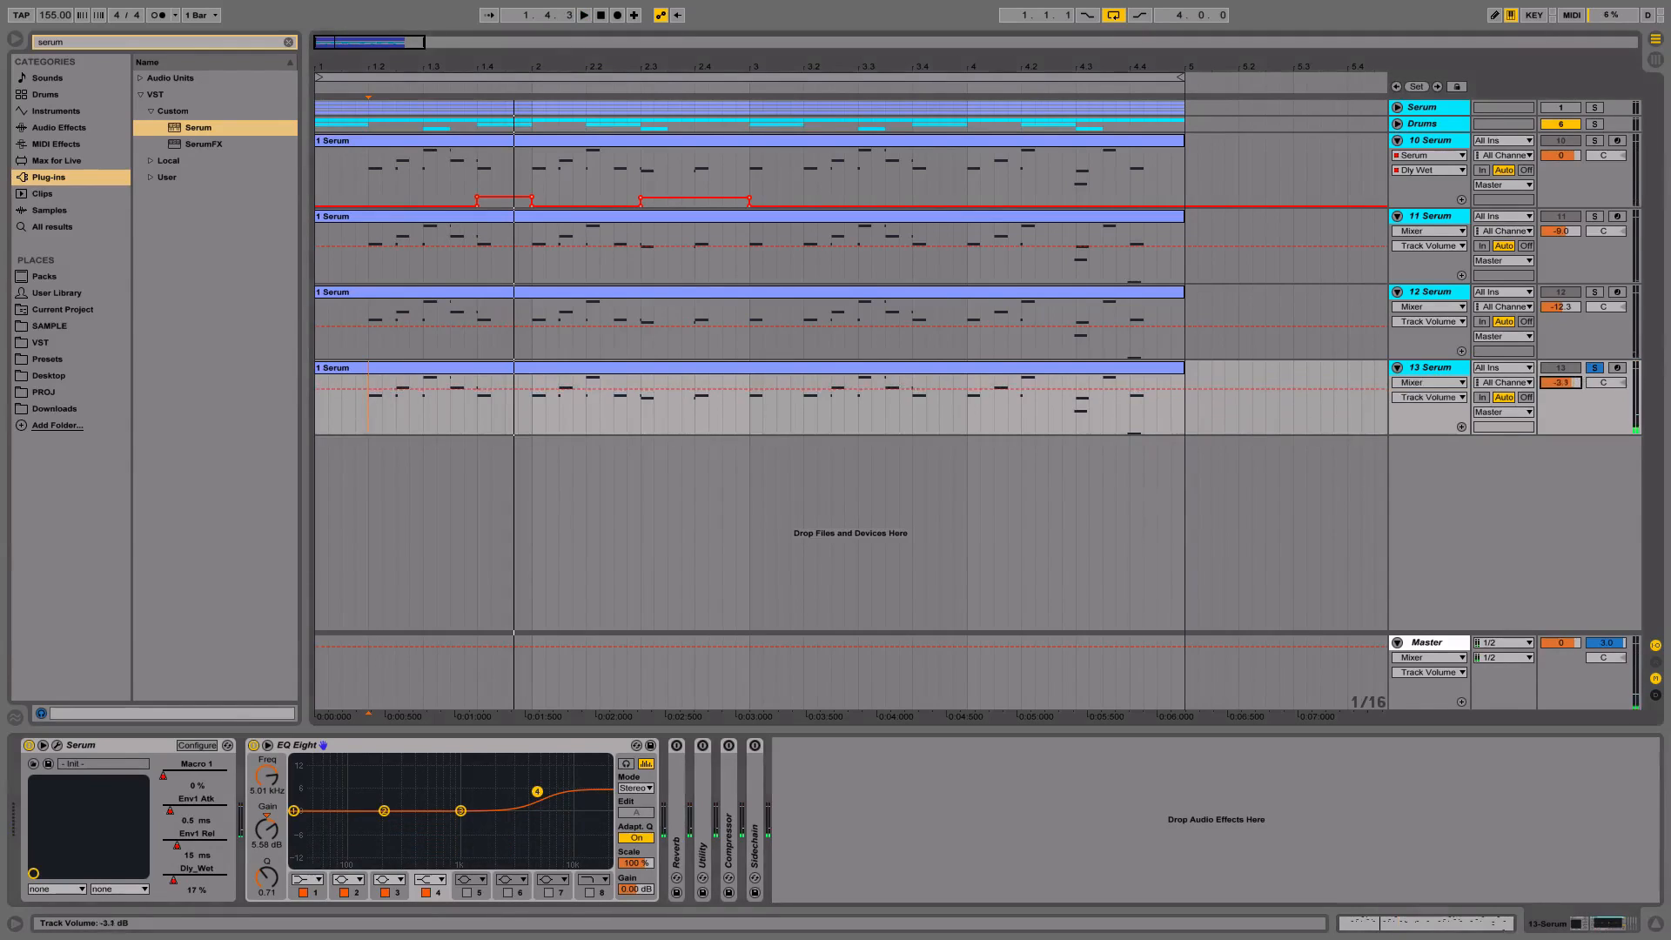
drag(1561, 306, 1561, 316)
drag(1561, 230, 1561, 242)
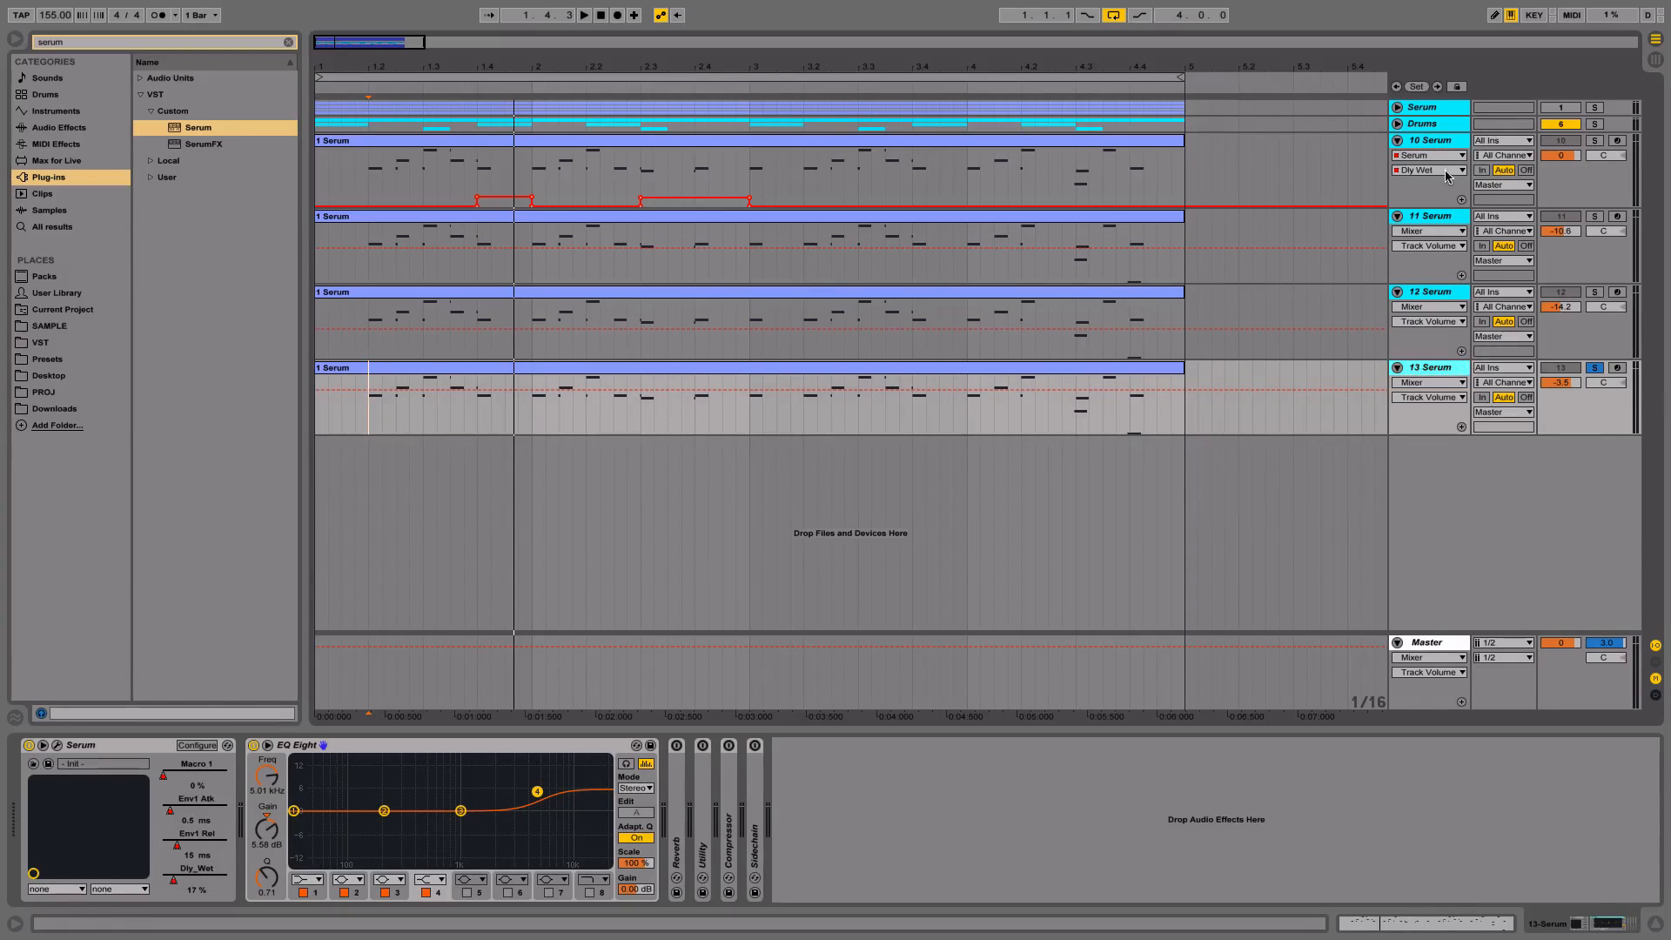
Group the four Serum layer tracks, then solo the group and play it
click(1425, 140)
key(ctrl+g)
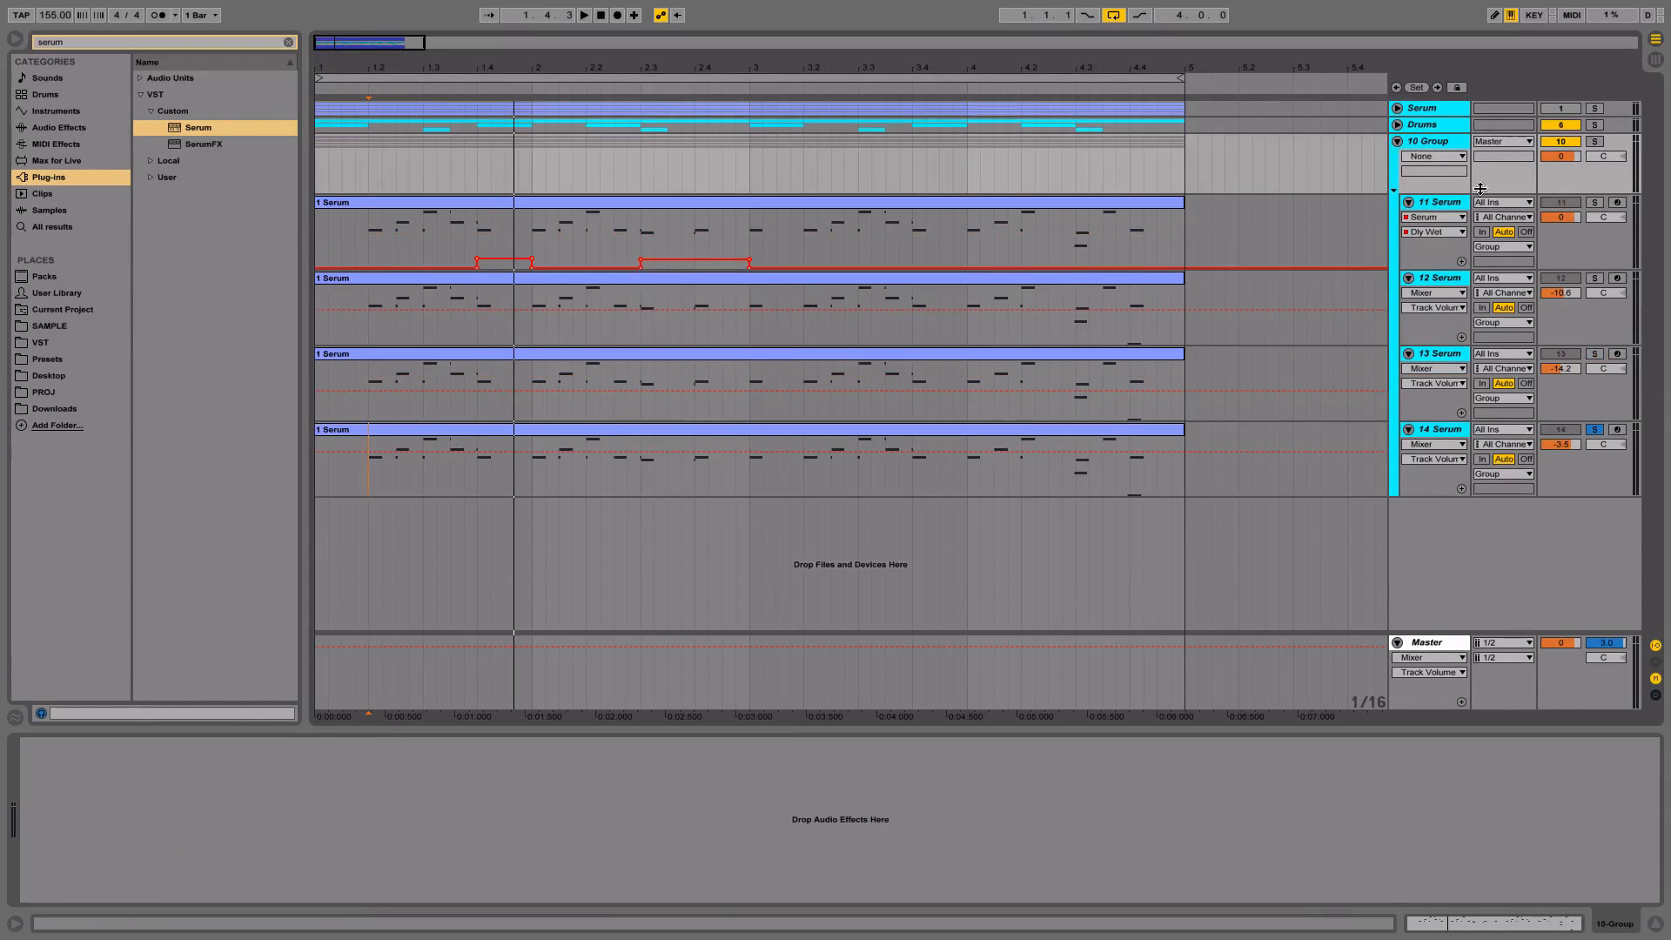
click(1593, 142)
key(space)
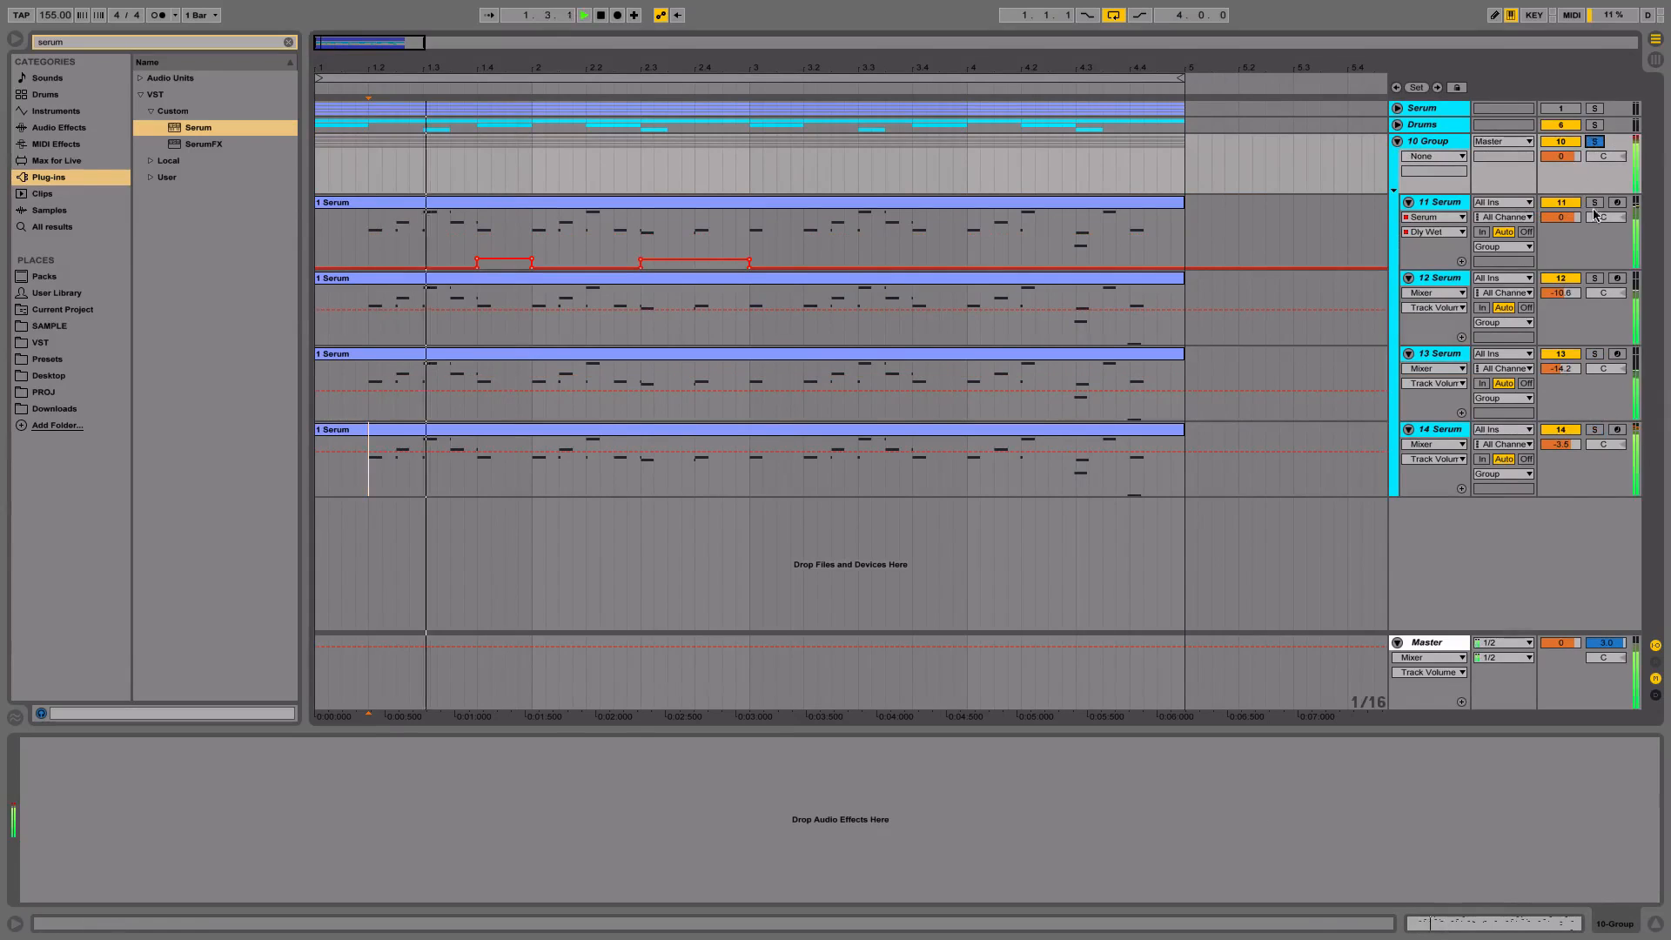
Solo the 12, 13 and 14 Serum layers in turn, setting 13 Serum to -15.0 dB and lowering the 14 Serum volume
click(1594, 278)
drag(1582, 301, 1582, 297)
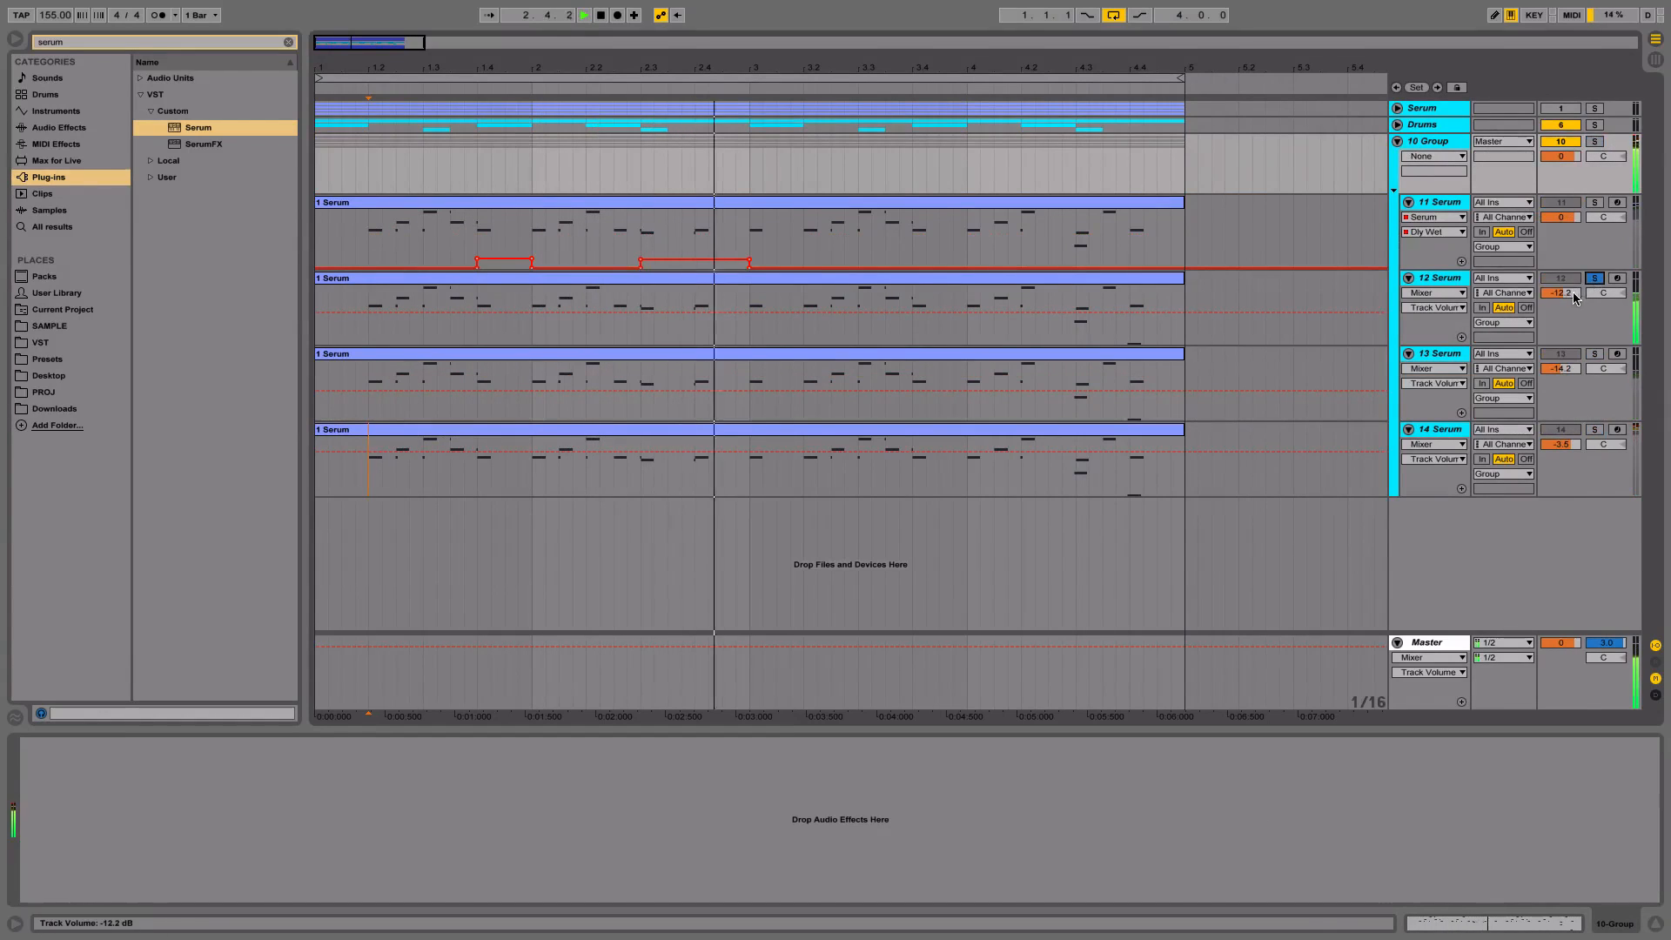
click(1594, 353)
drag(1561, 368, 1561, 373)
click(1594, 429)
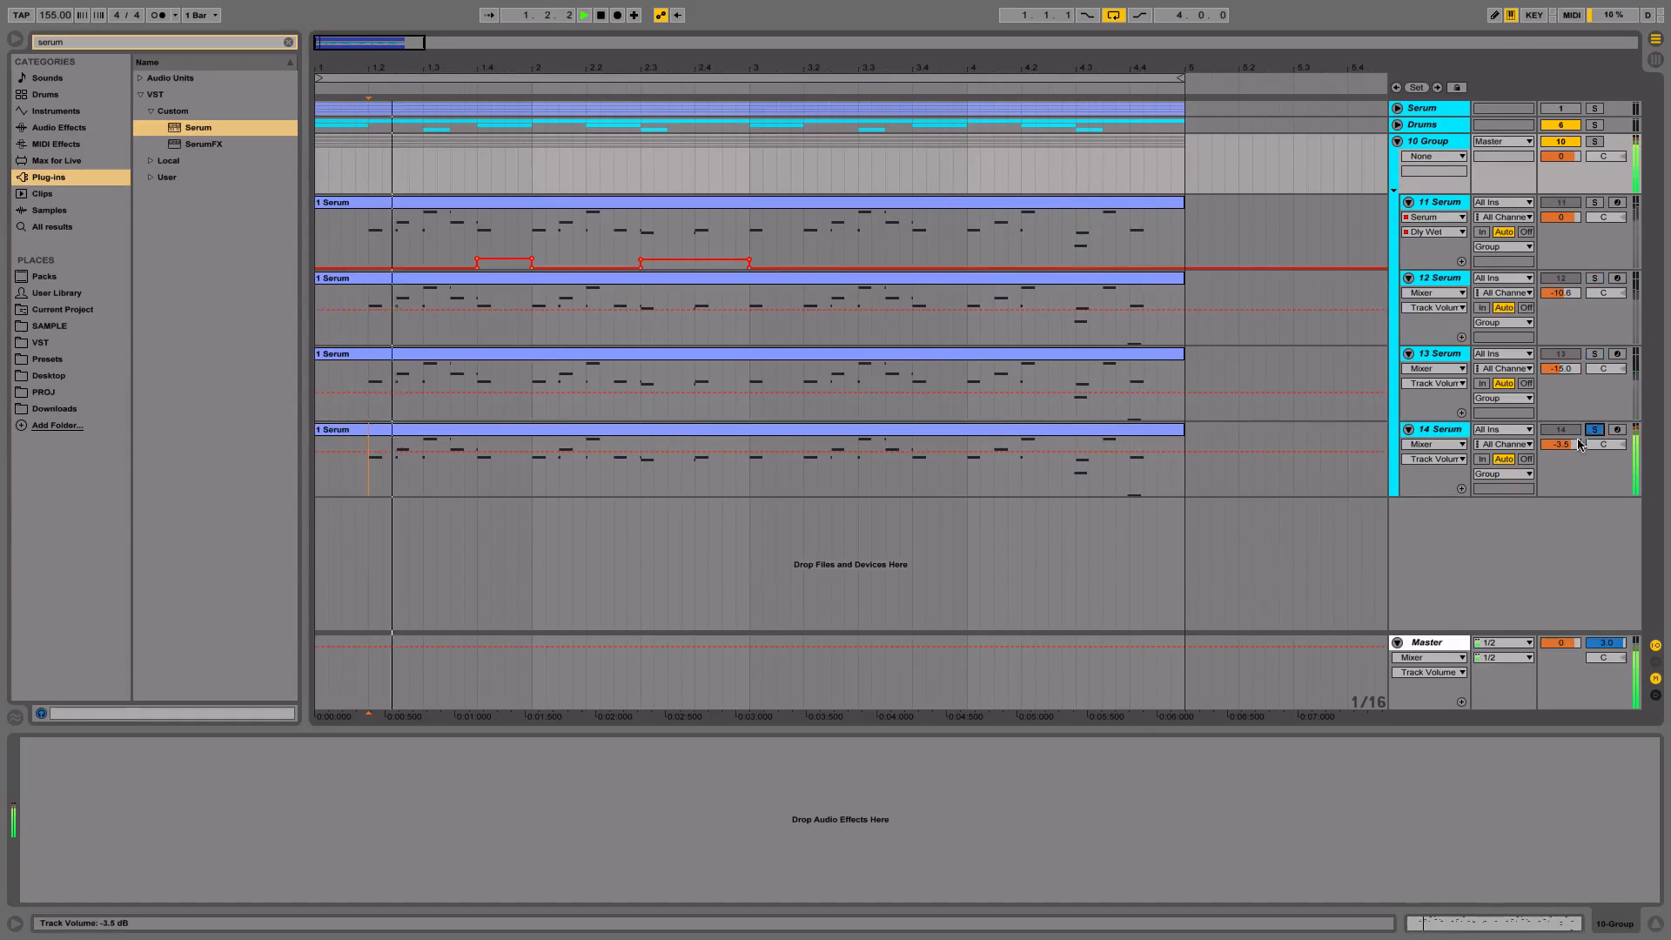
drag(1564, 444, 1564, 451)
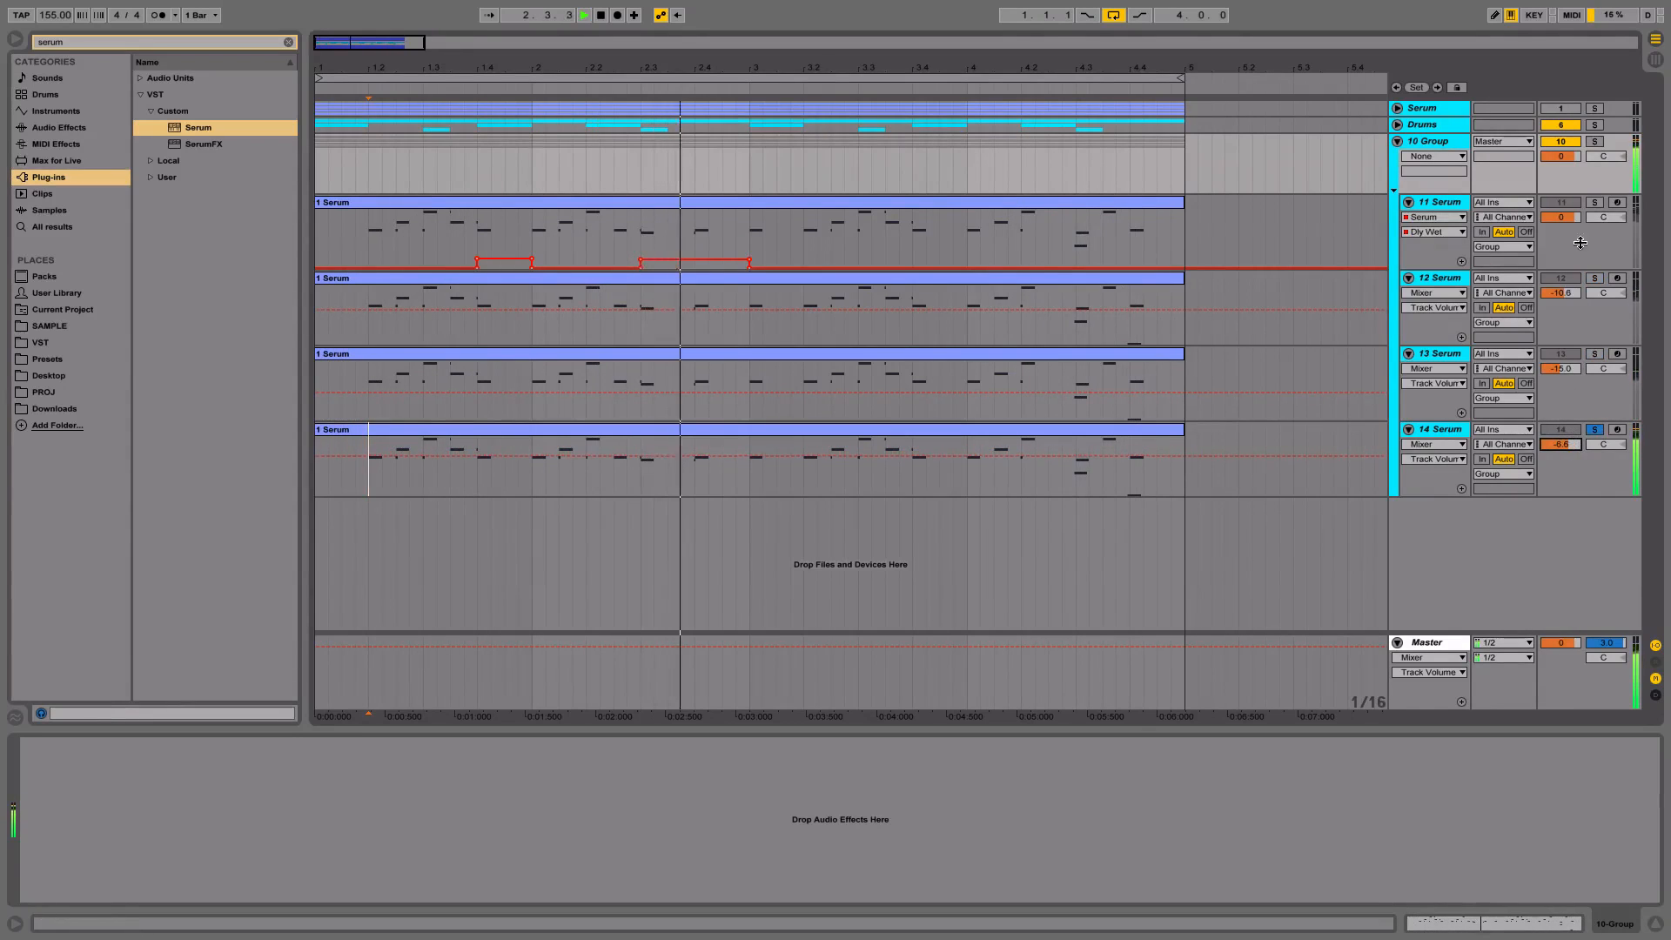
Solo the whole 10 Group again and set the 14 Serum volume to -6.2 dB during playback
click(1594, 202)
click(1594, 141)
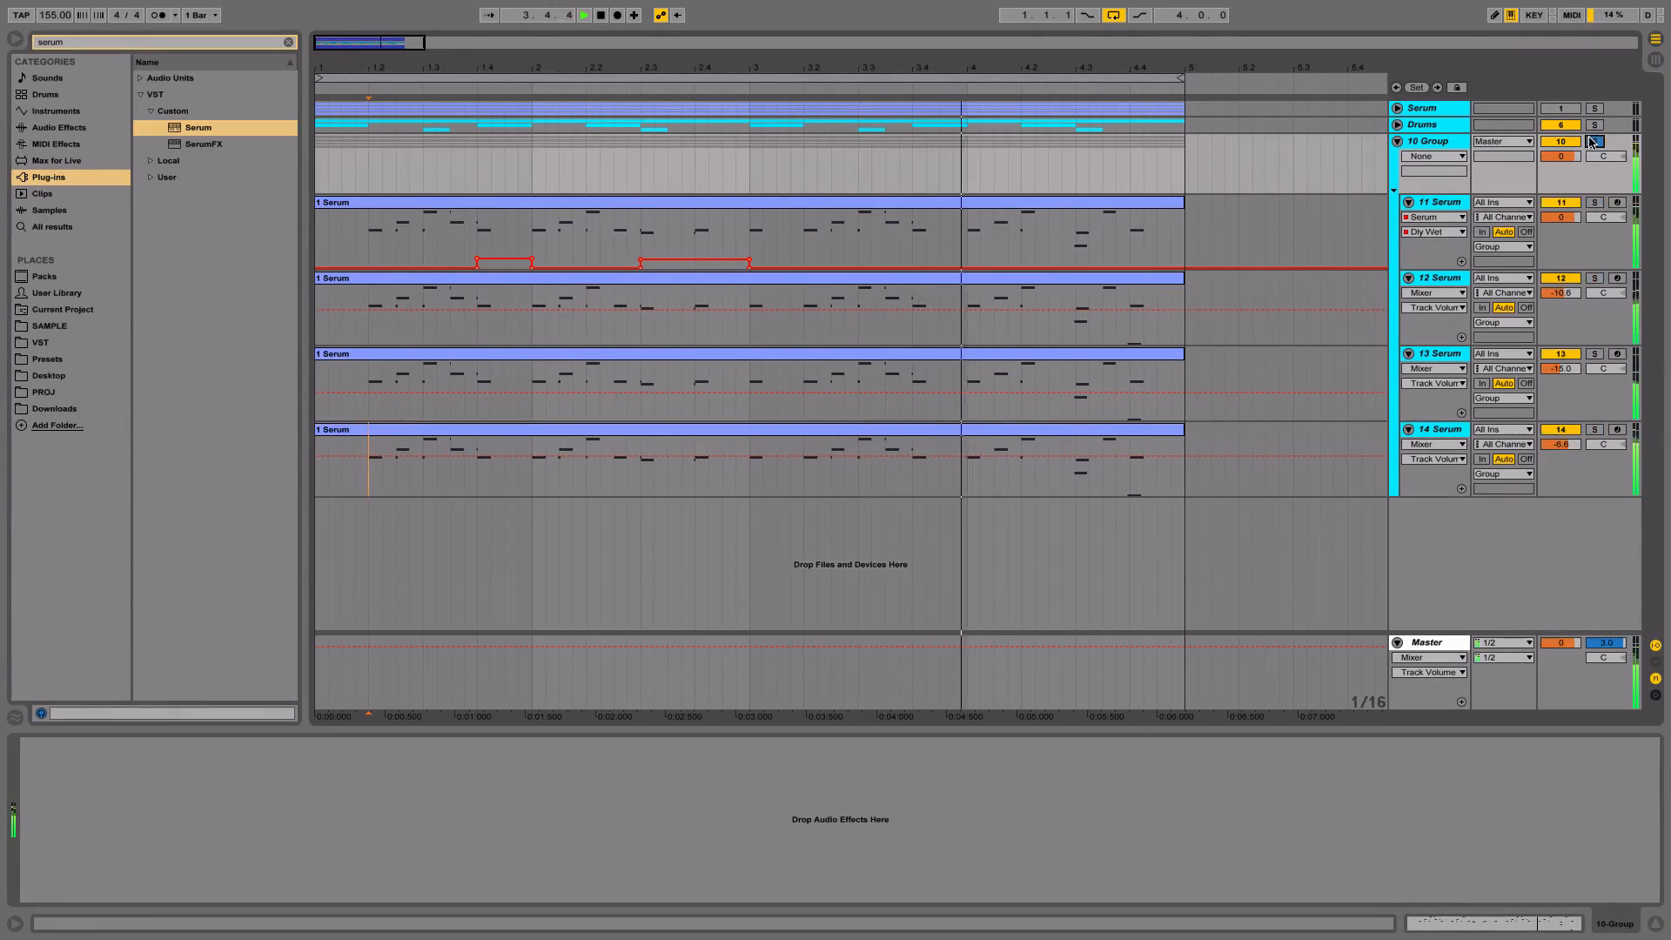
drag(1561, 444, 1561, 442)
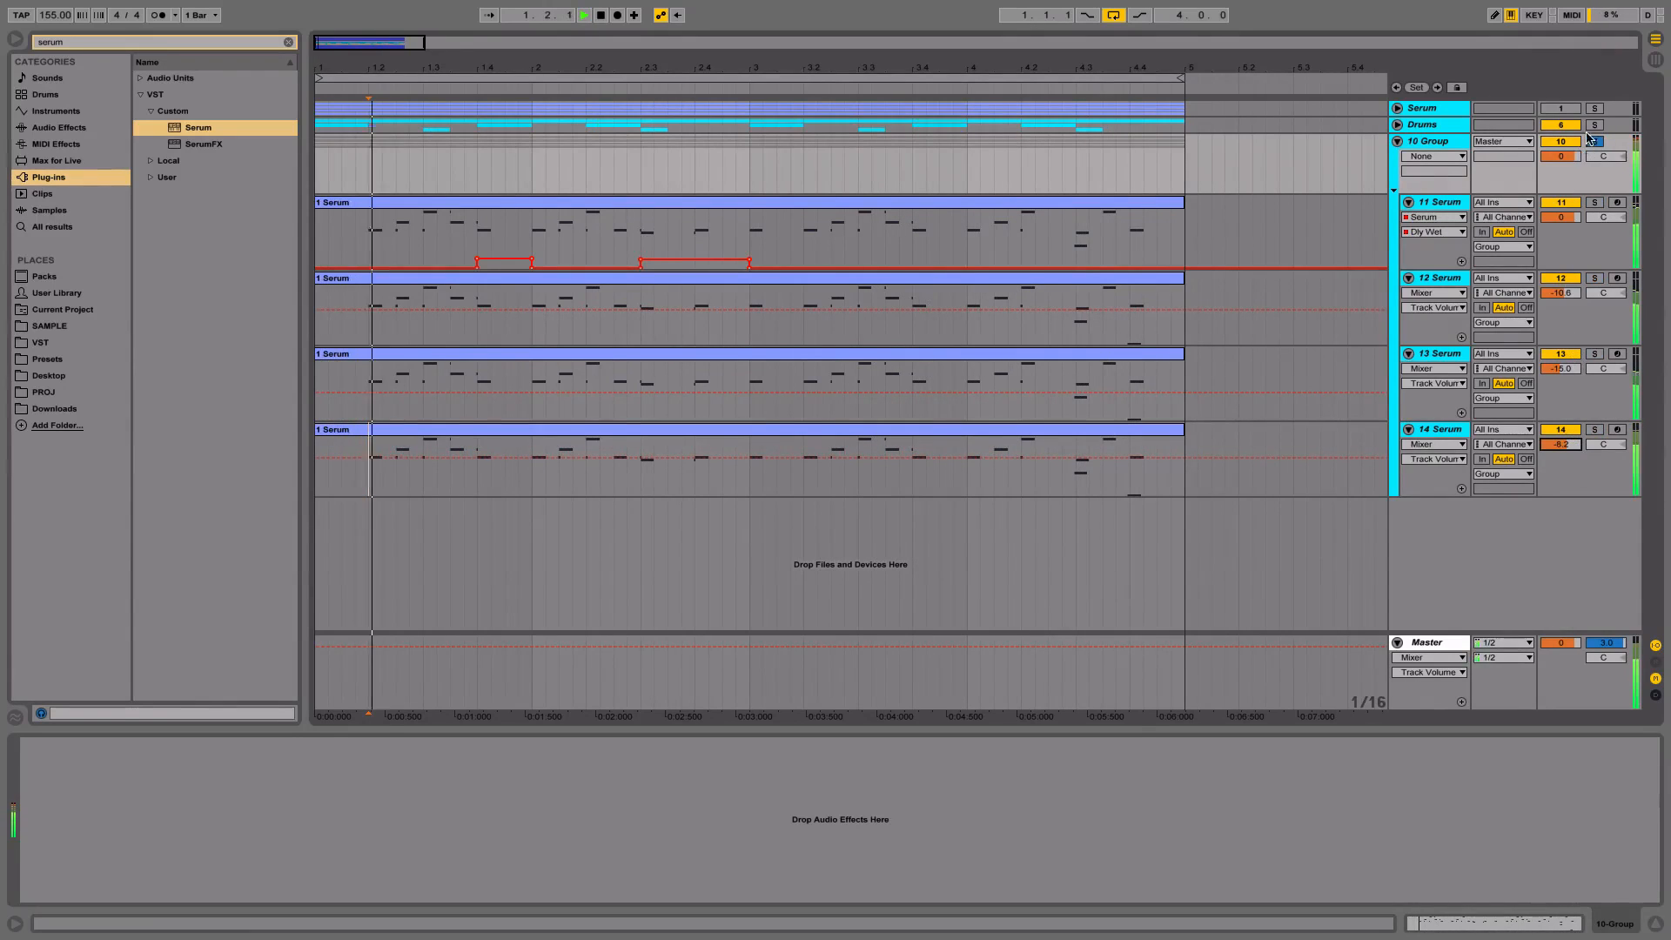
key(space)
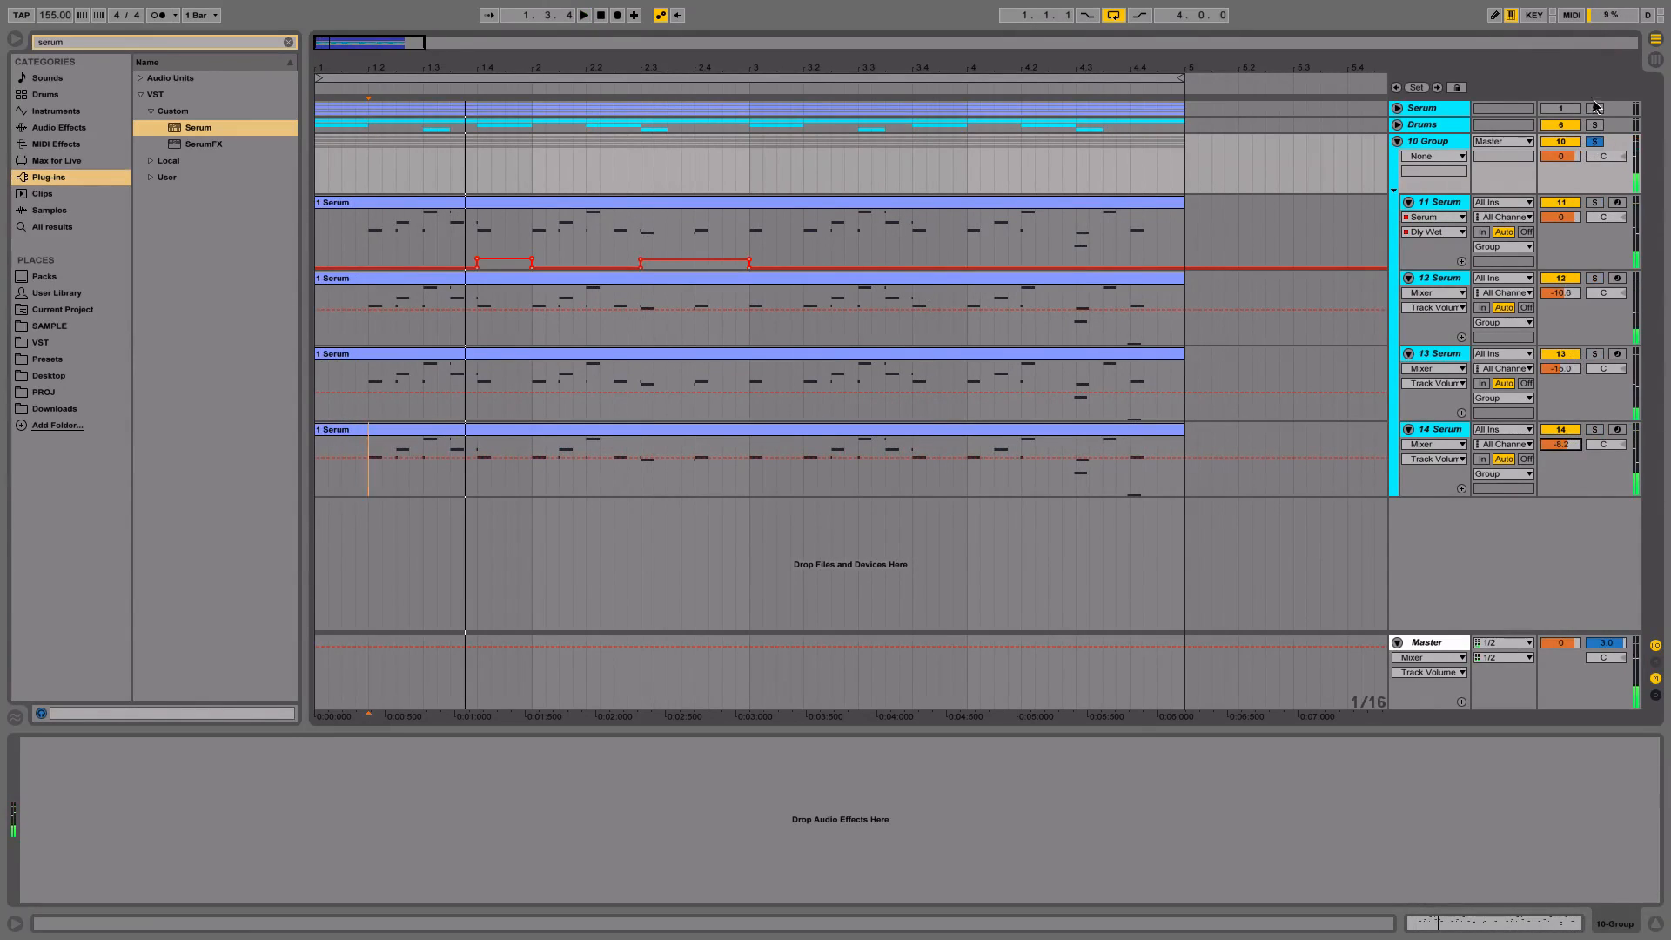
Compare the original Serum lead with the layered 10 Group by soloing each during playback
click(1595, 108)
key(space)
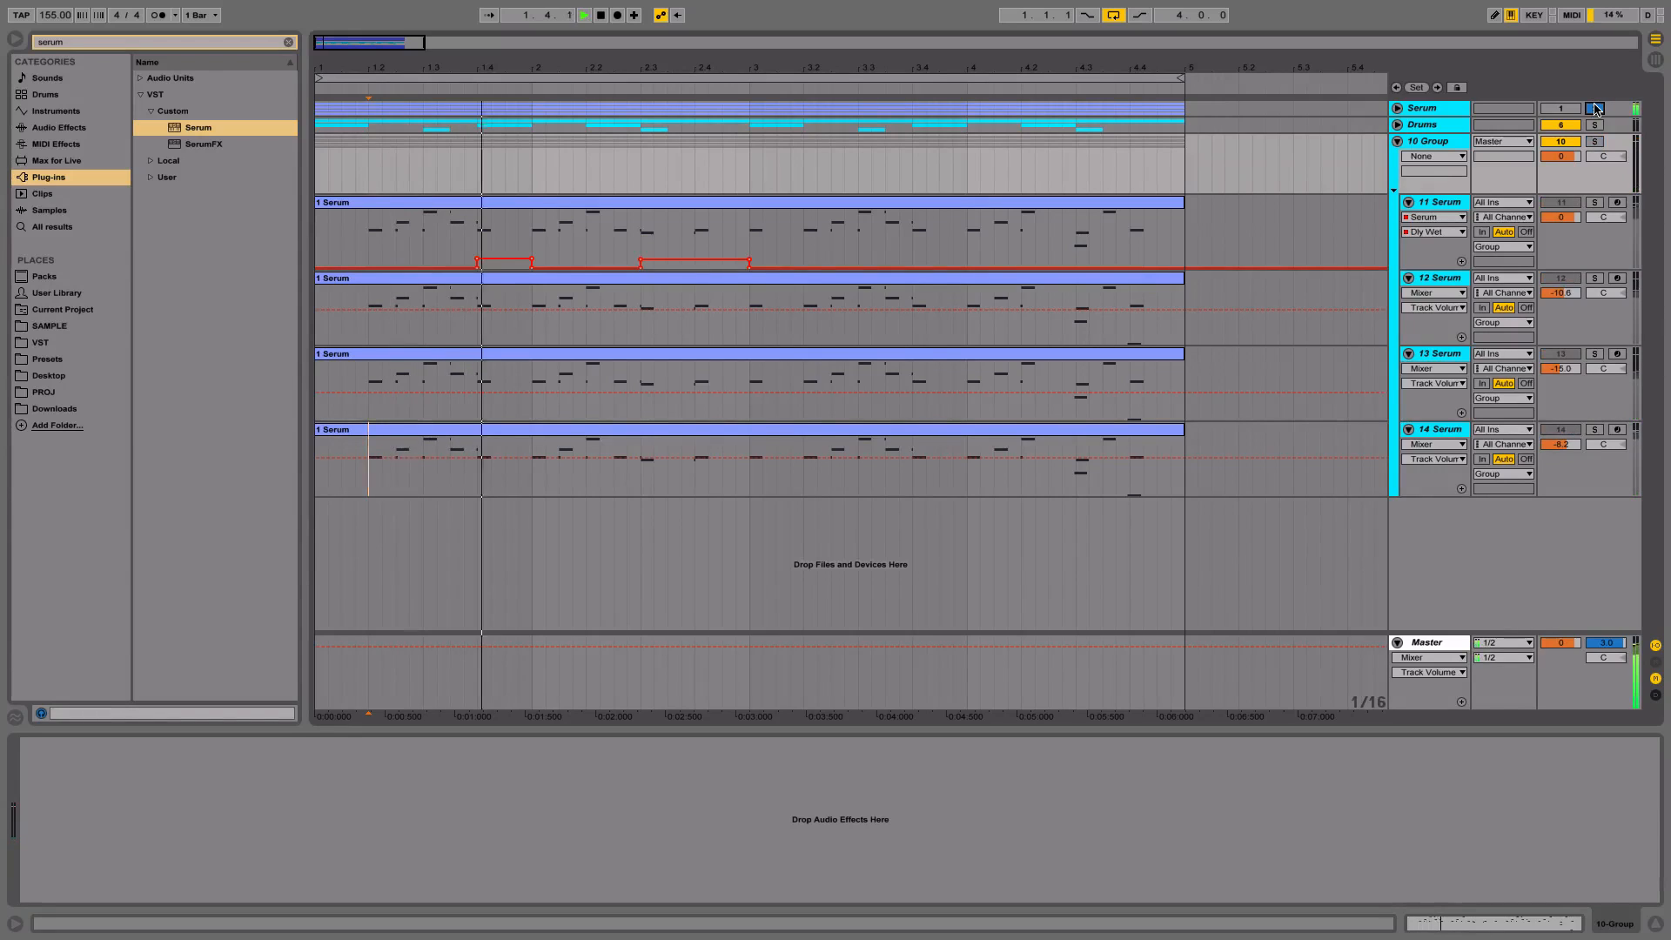
click(1596, 143)
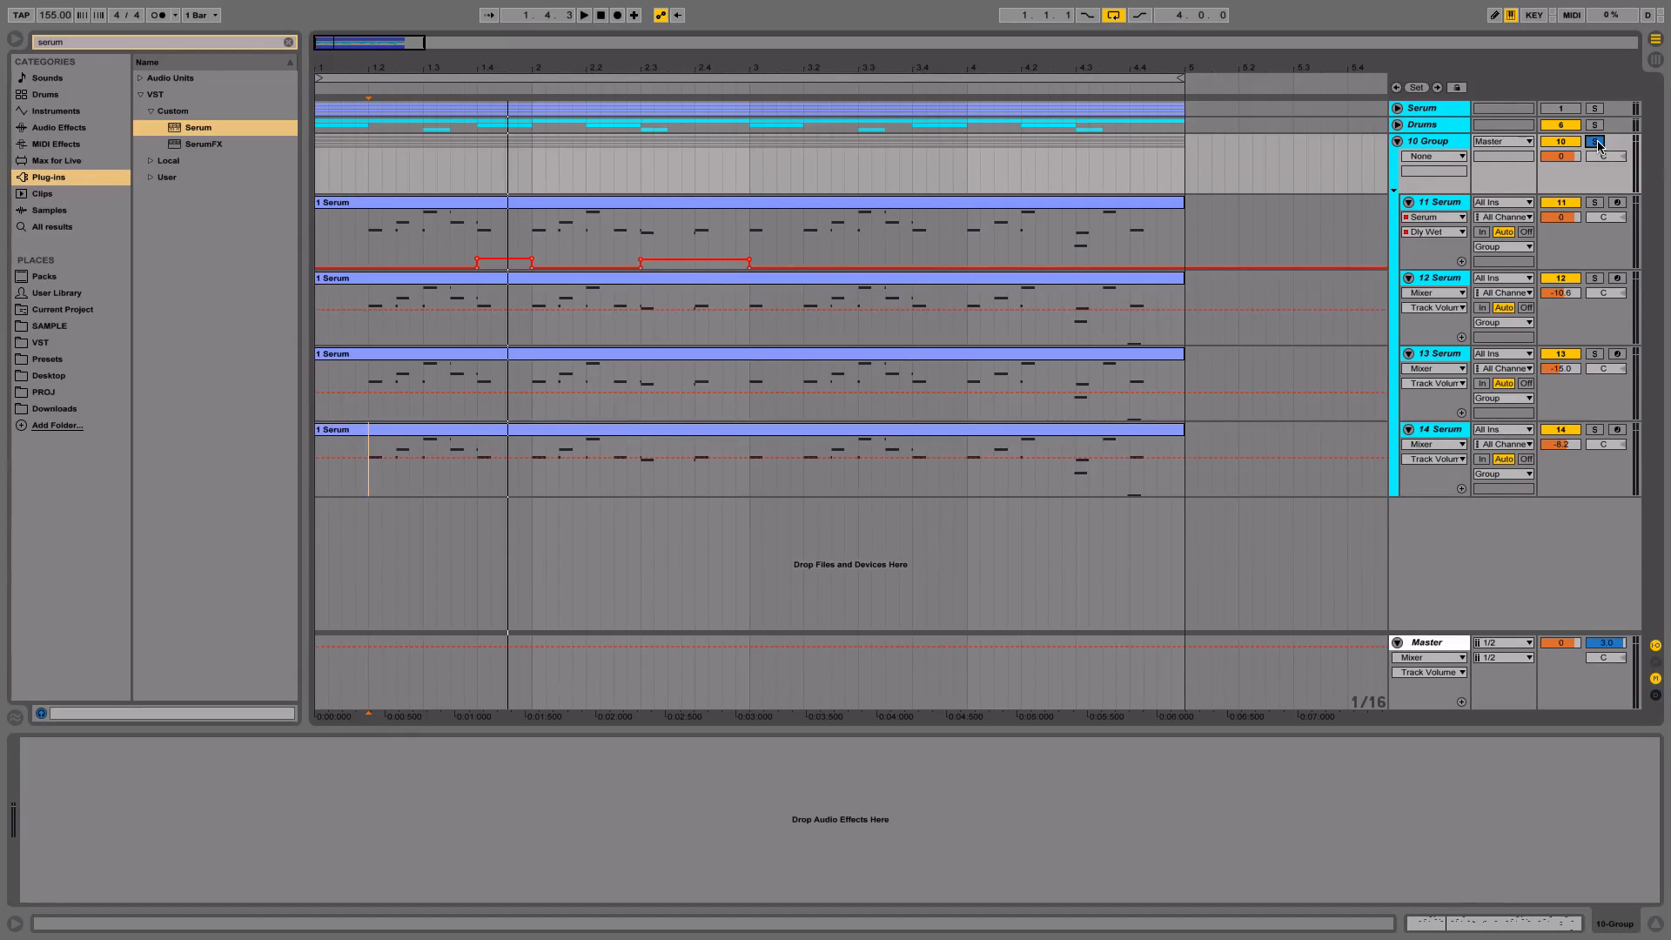
Solo the Drums group alongside 10 Group and play both from the start of the arrangement
click(1594, 124)
click(315, 165)
key(space)
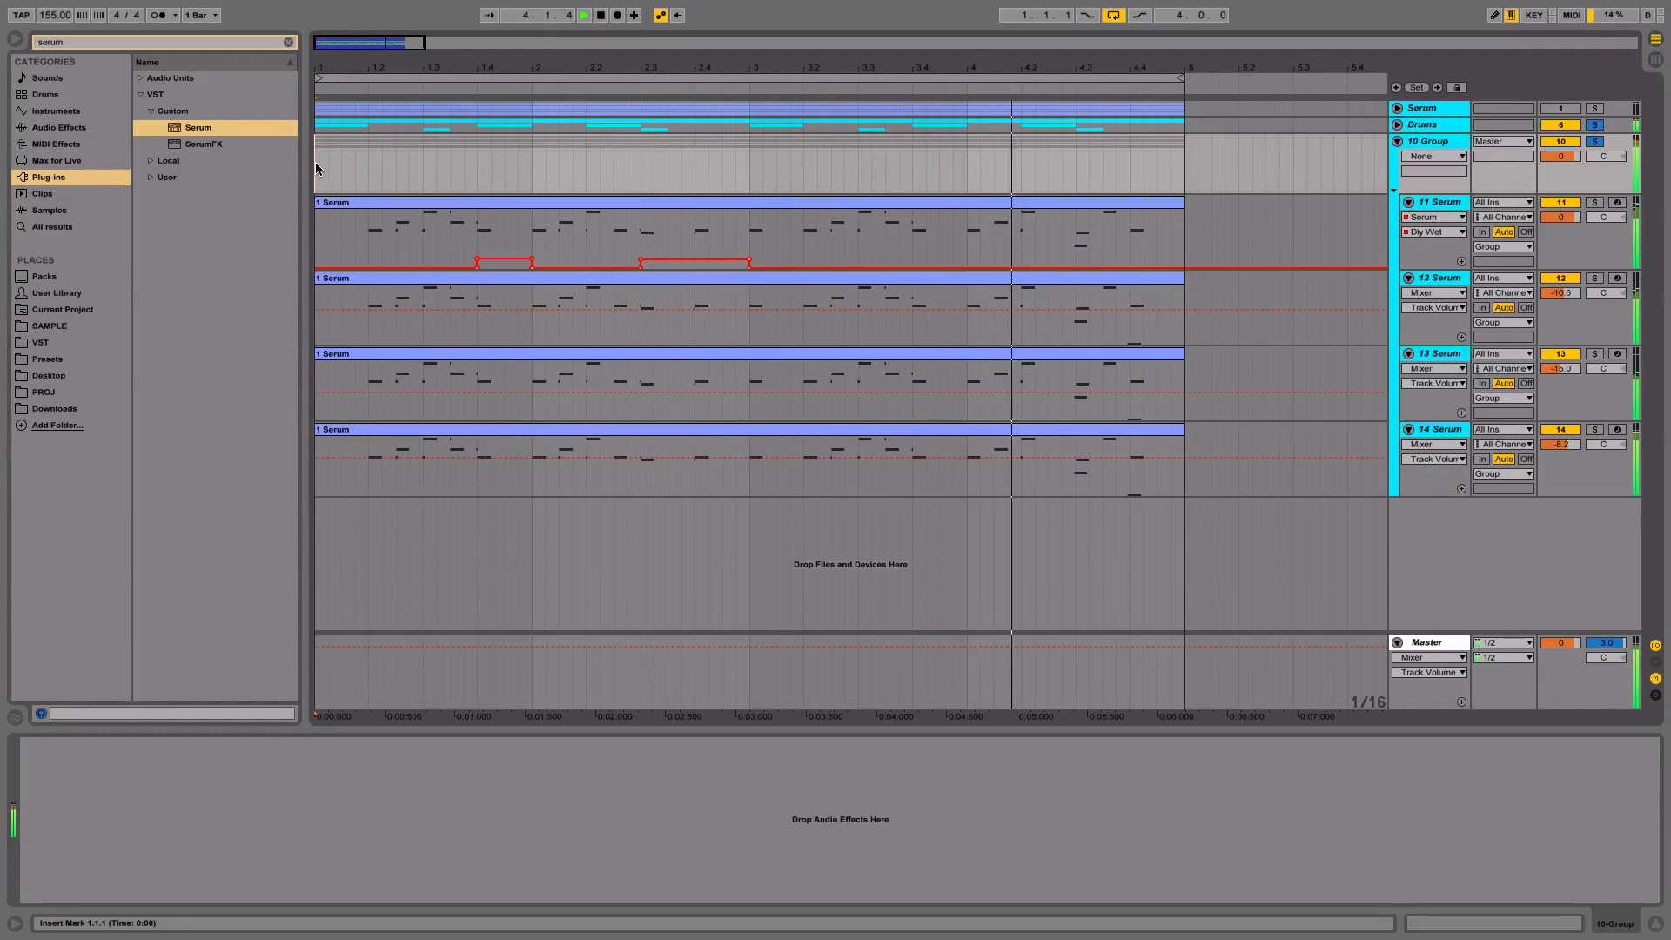
key(space)
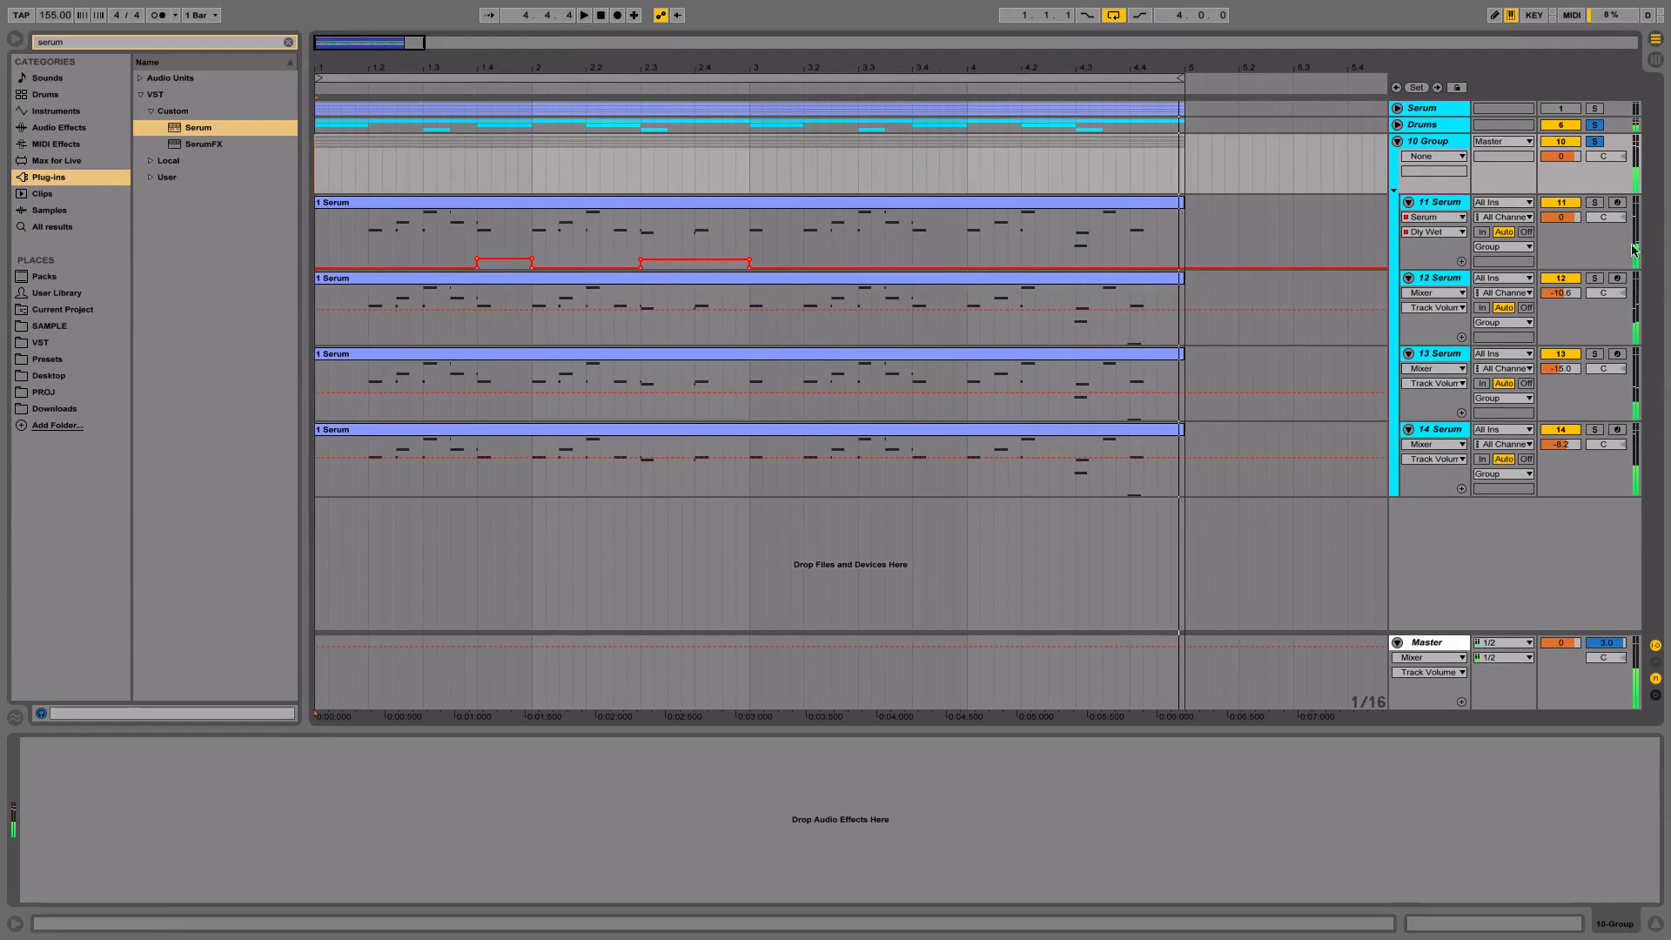
Expand the Drums group, solo its 8 Audio and 9 Audio tracks together and audition them
click(1397, 124)
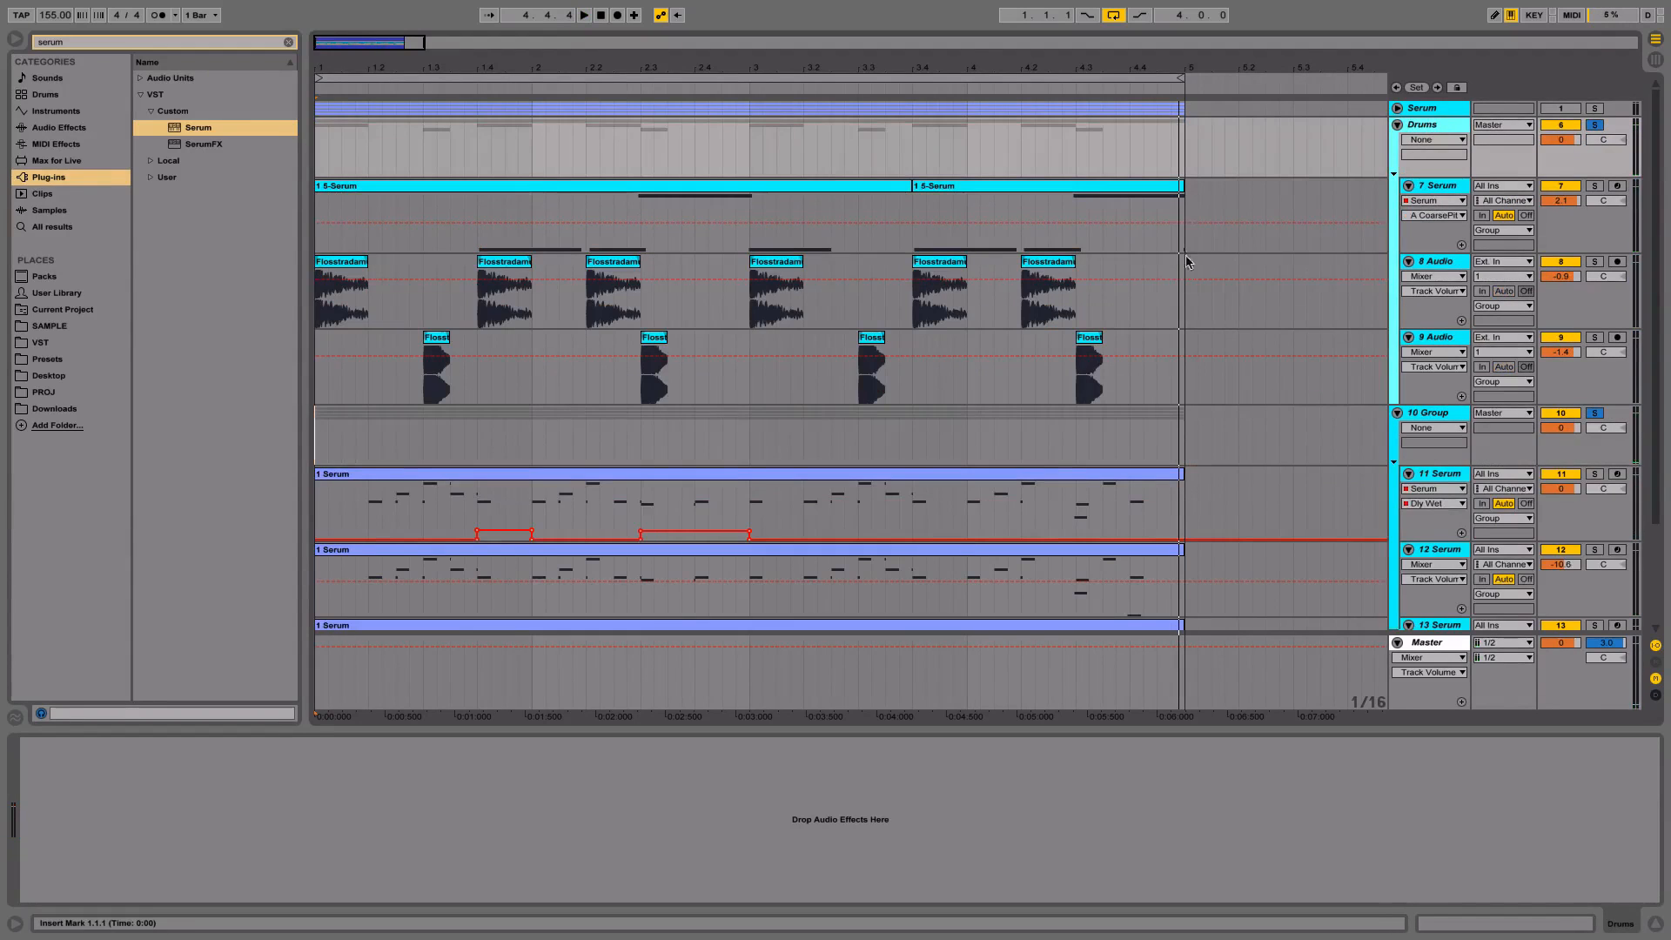
click(1595, 261)
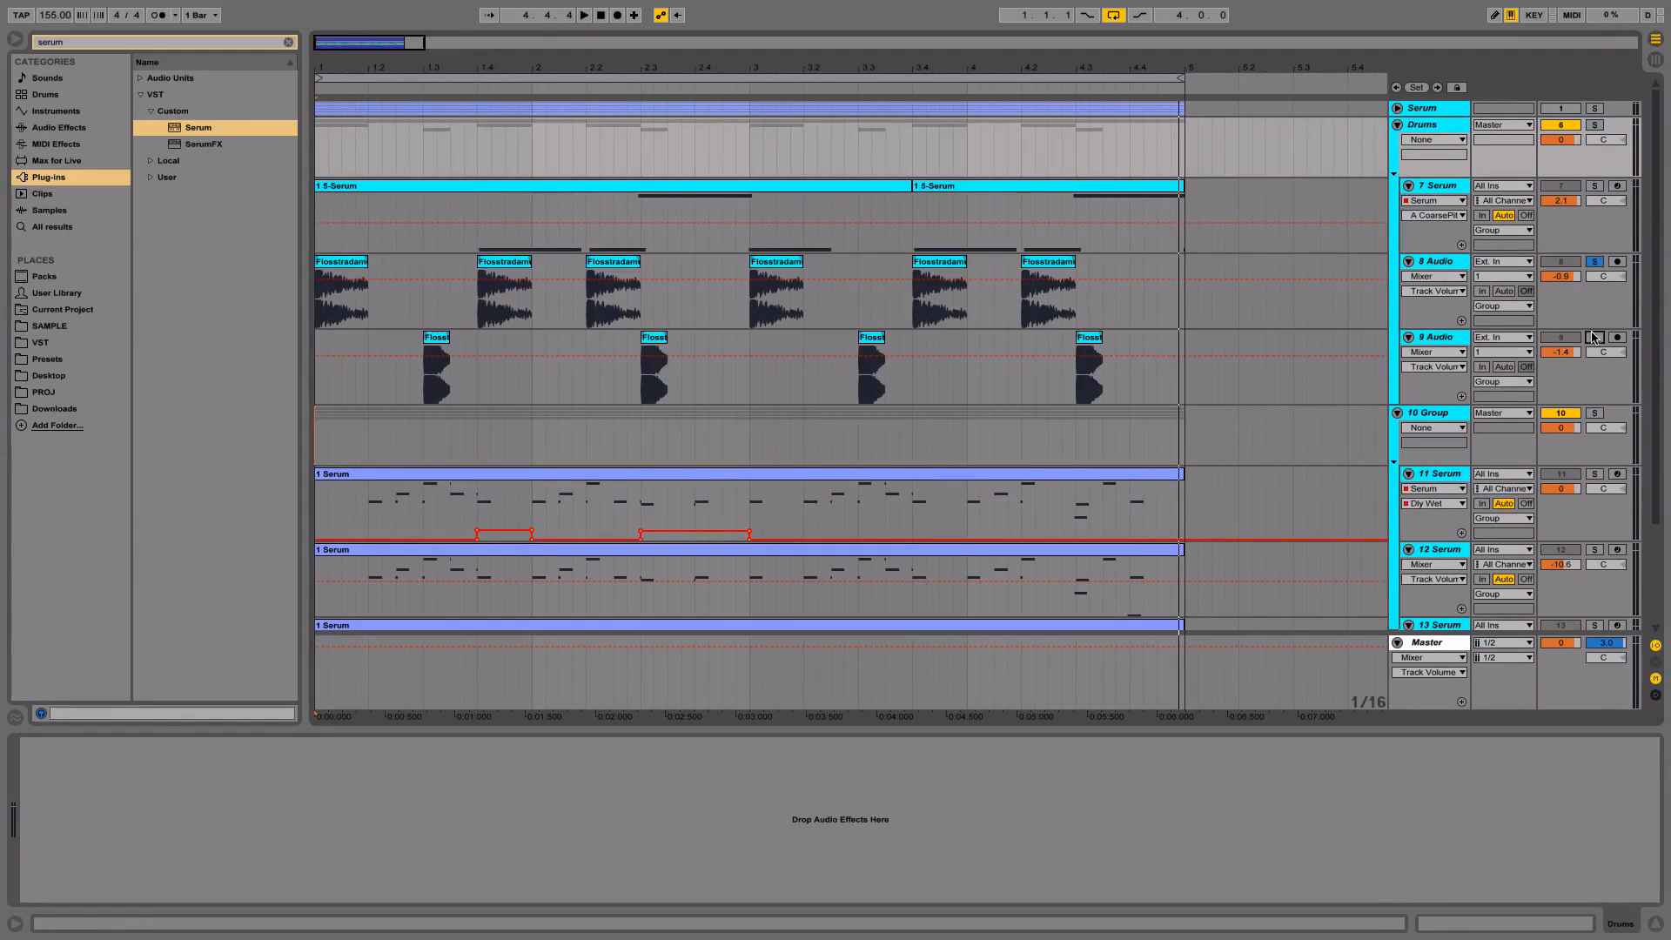
click(1595, 337)
click(332, 263)
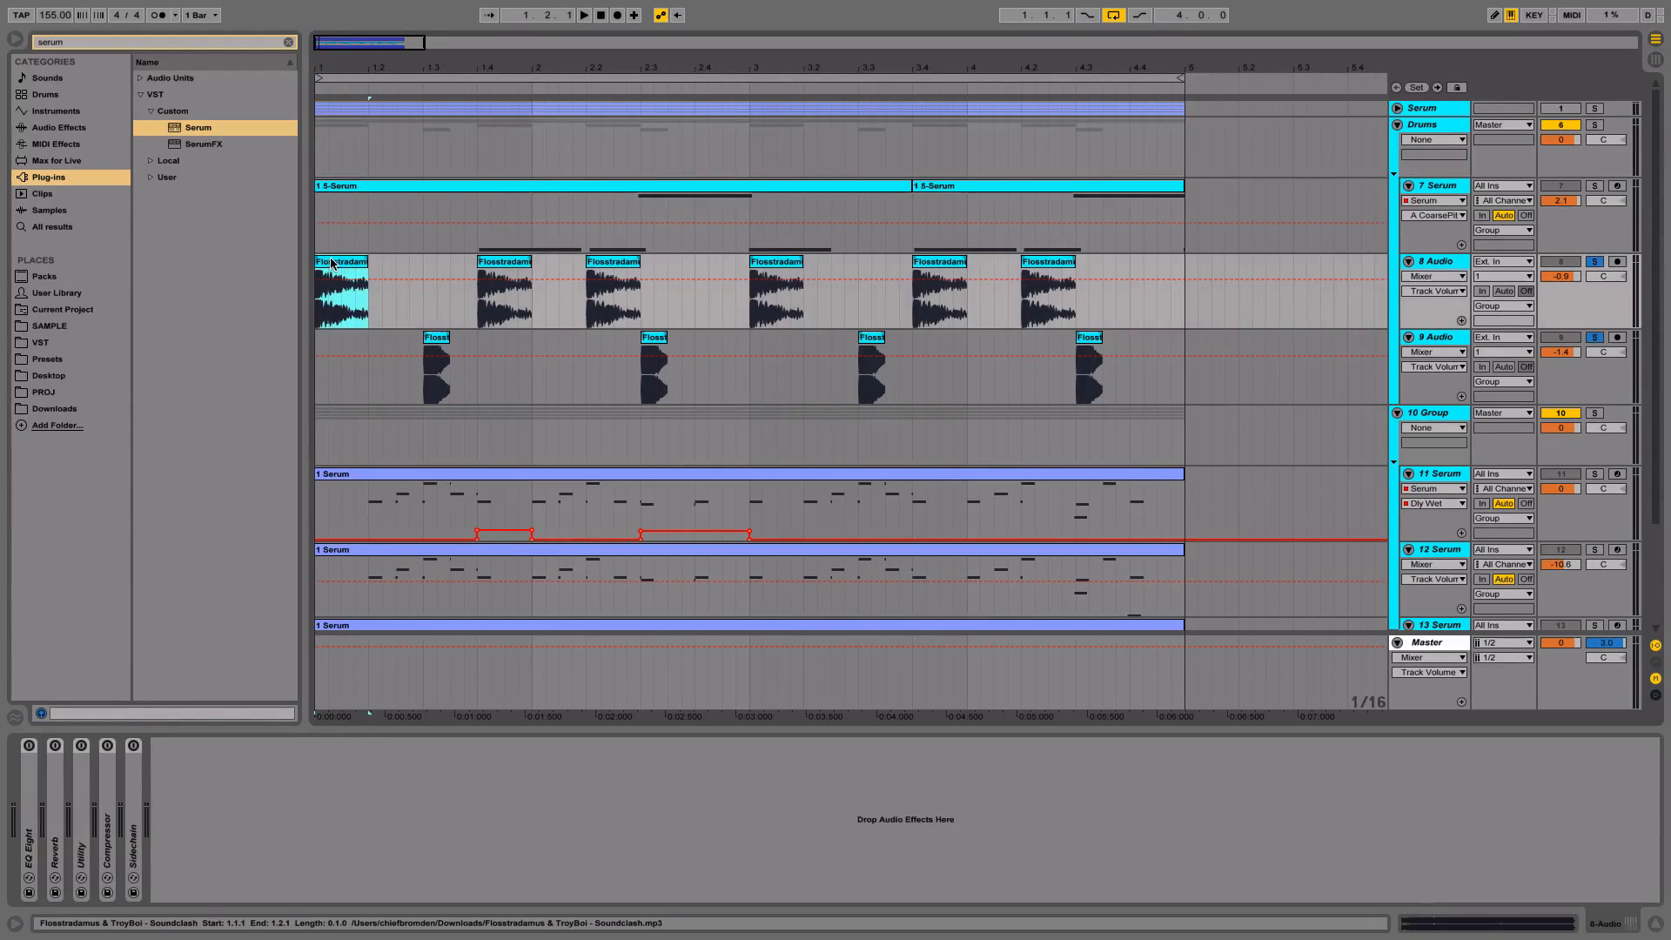
key(space)
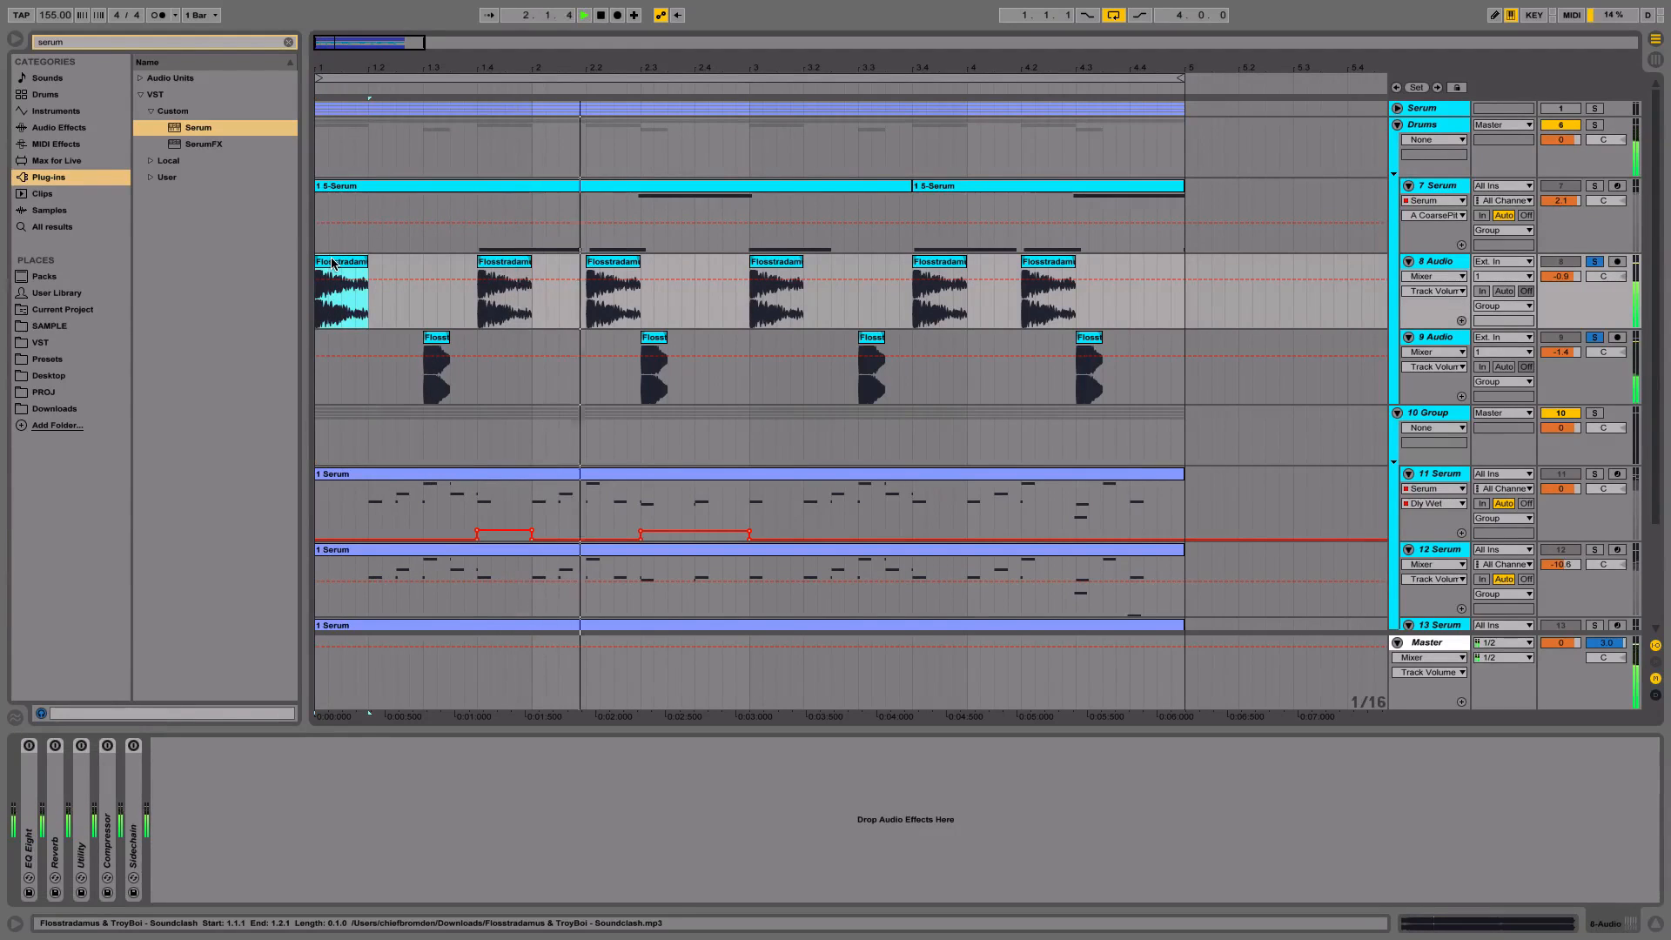
key(space)
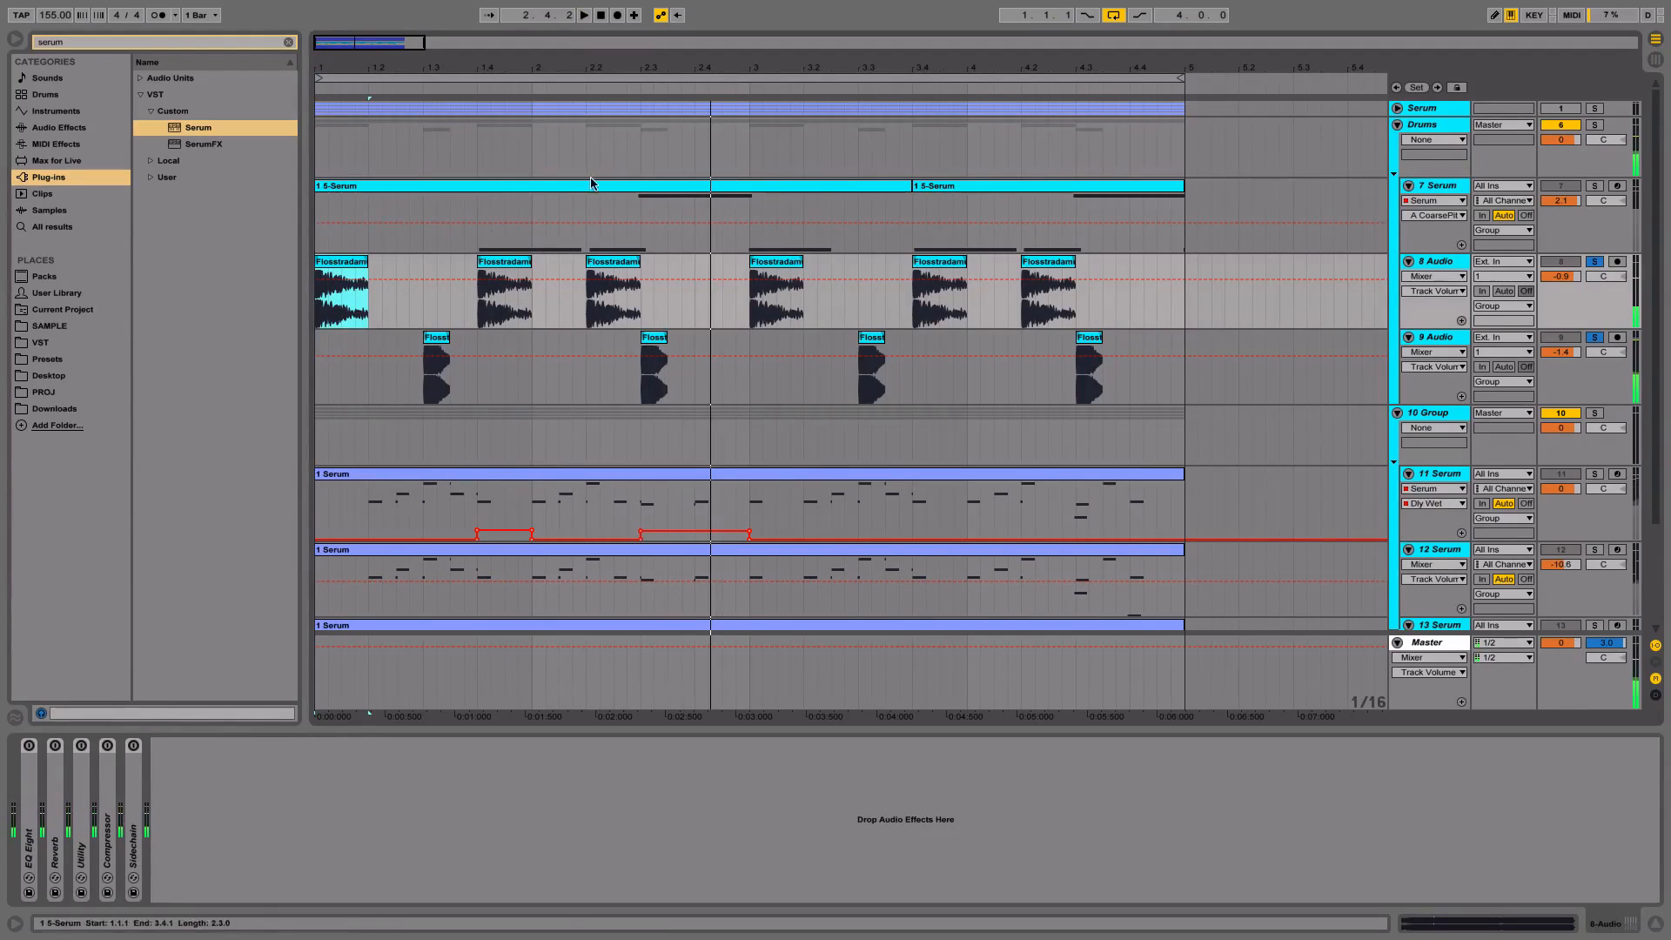
Solo the 7 Serum bass track in the Drums group and audition it from beat 1.4
click(474, 202)
click(1593, 186)
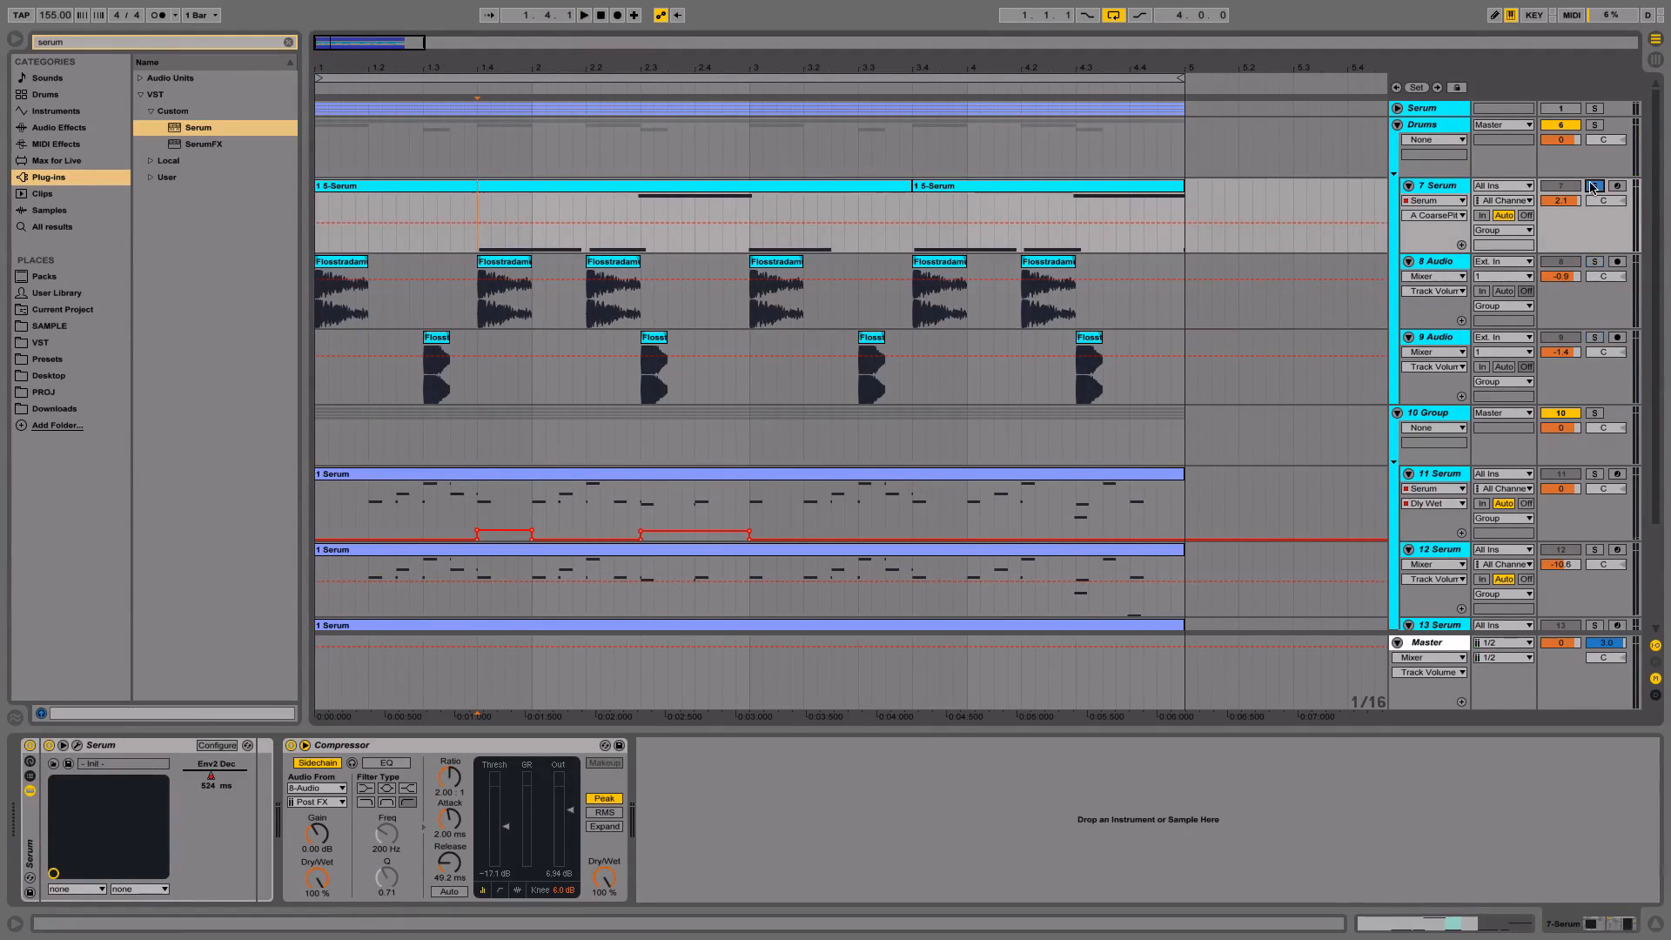
key(space)
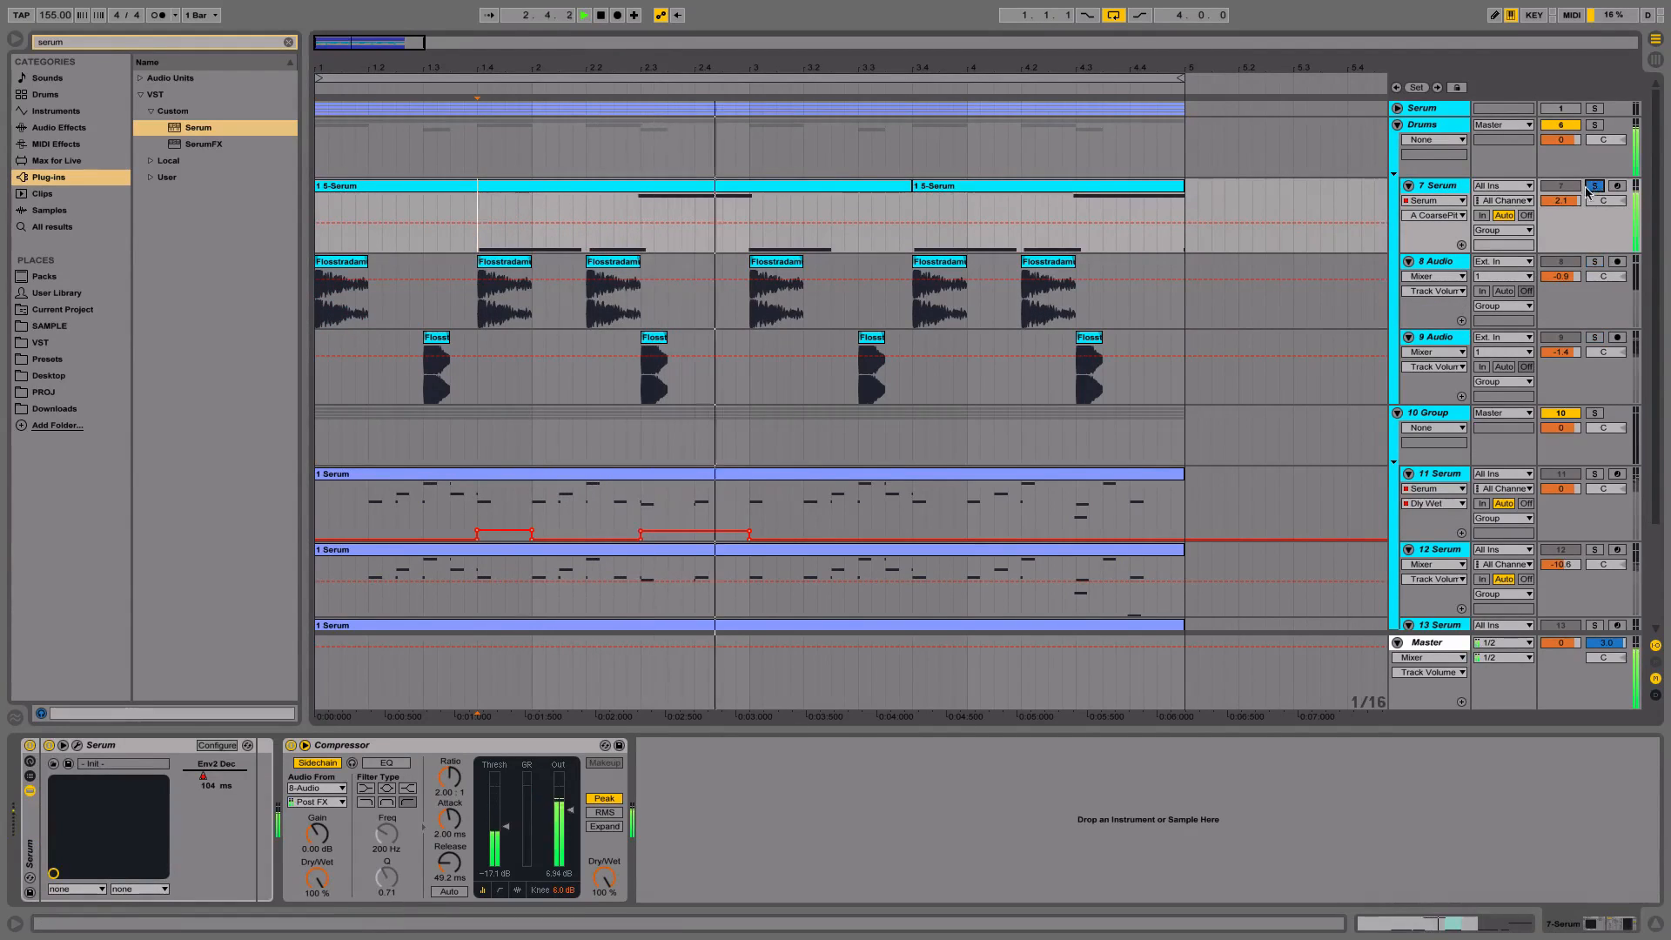
key(space)
Open the 7 Serum bass patch, examine its distortion effect and oscillator and envelope settings, and audition it before closing the plug-in window
click(77, 745)
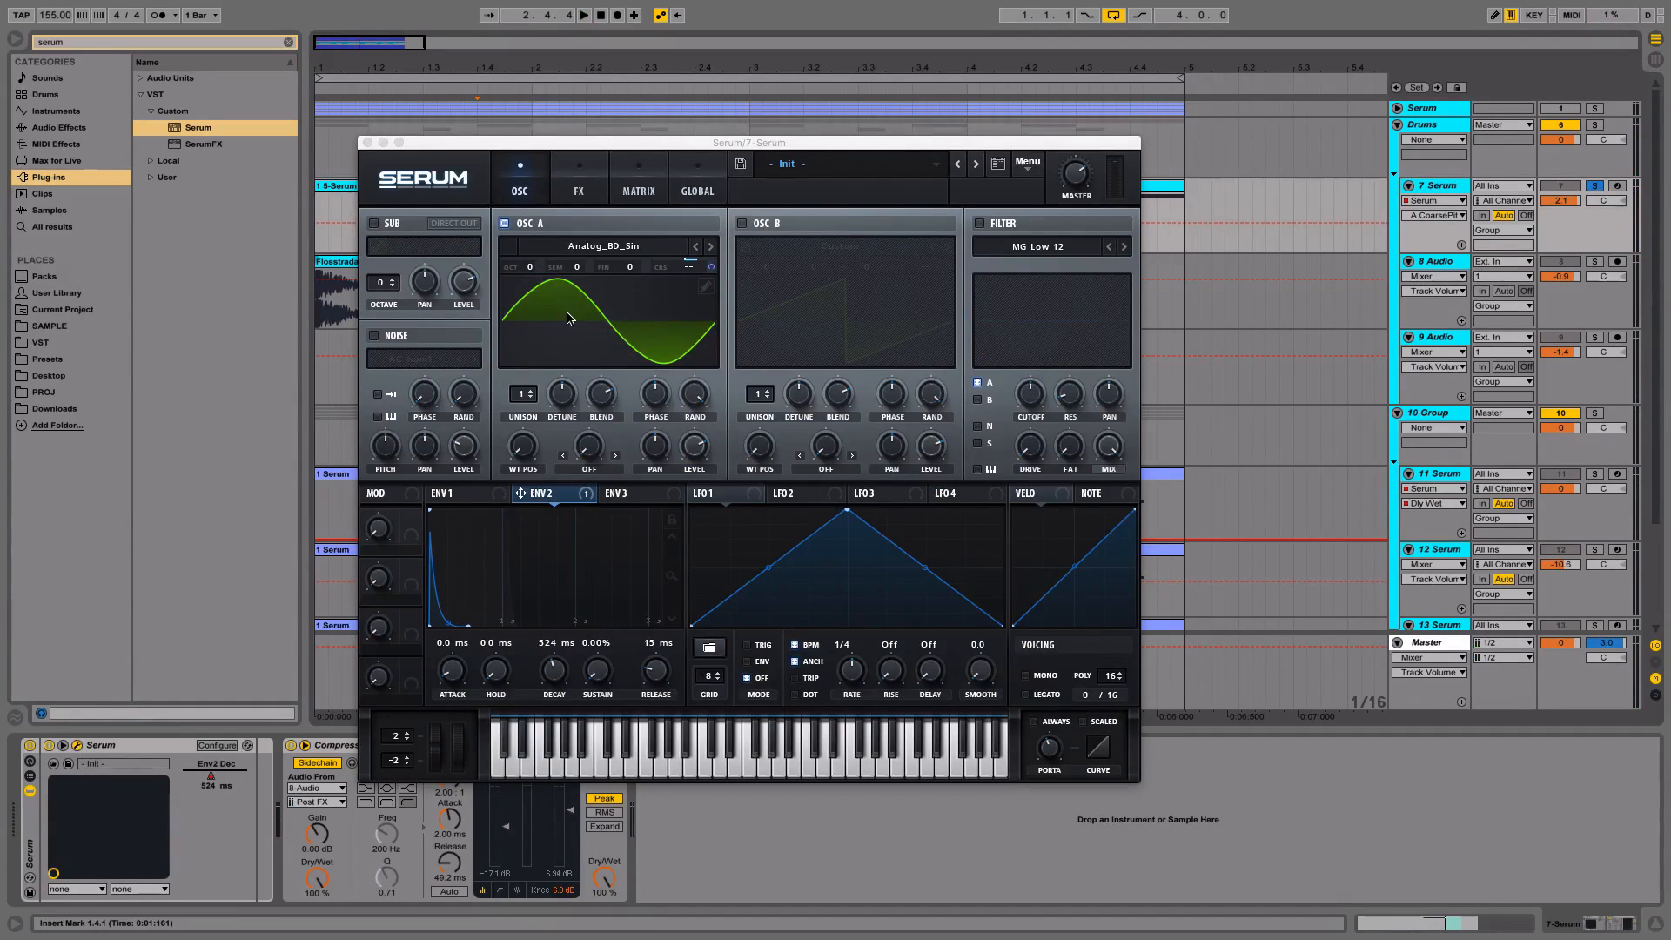
click(567, 183)
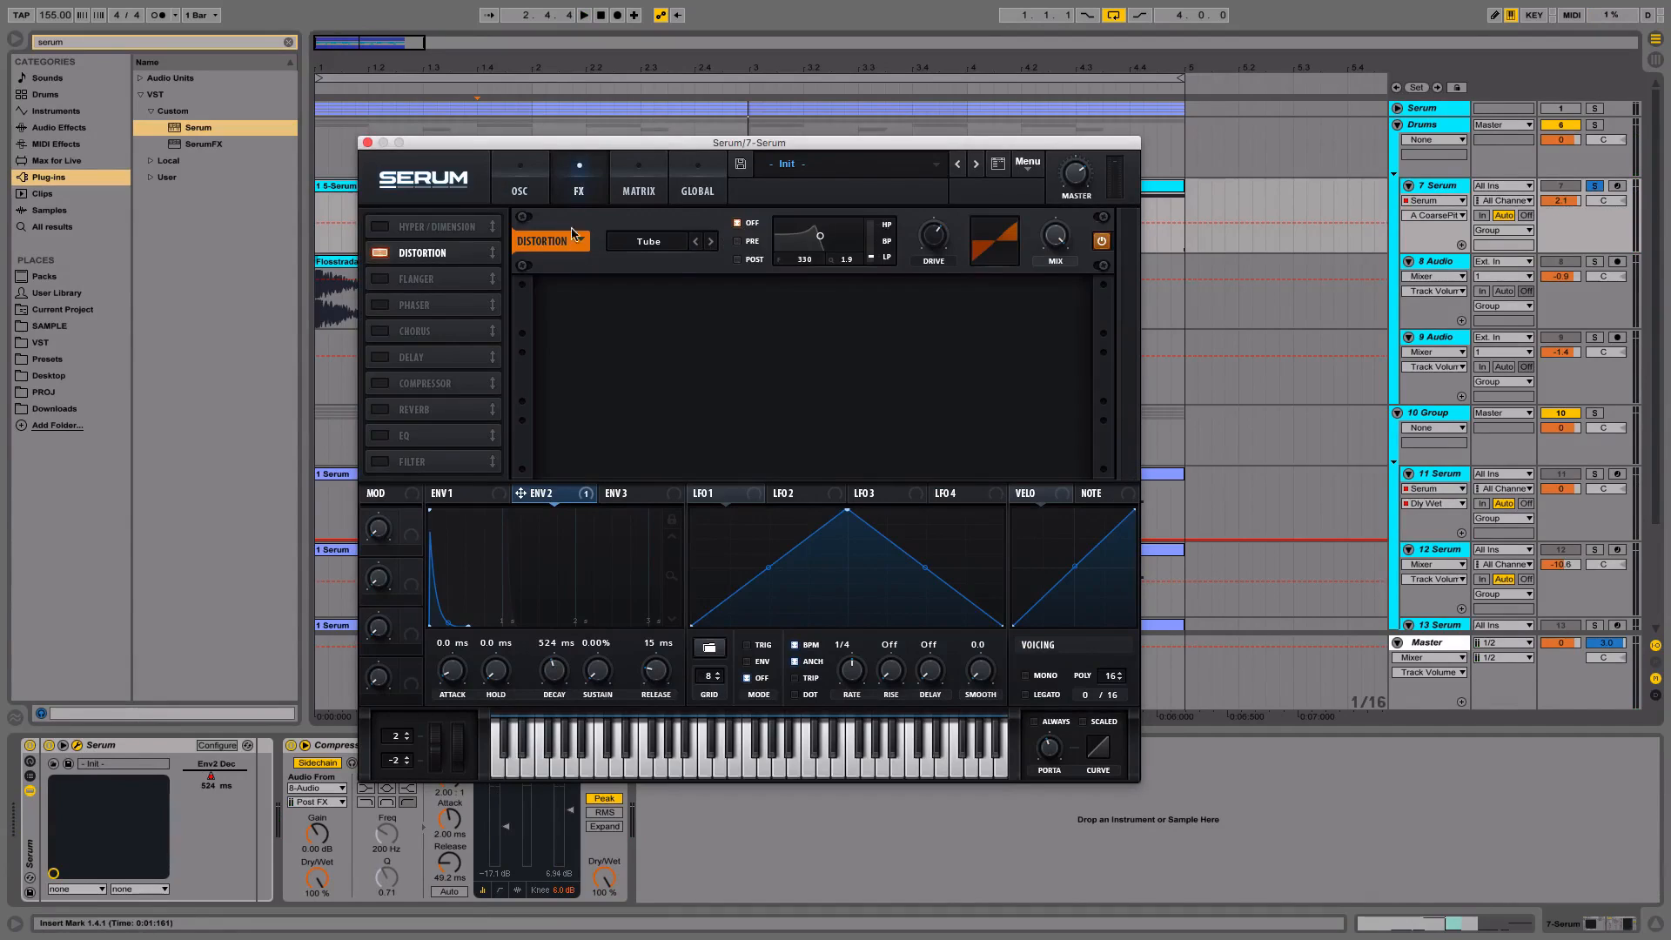
click(521, 187)
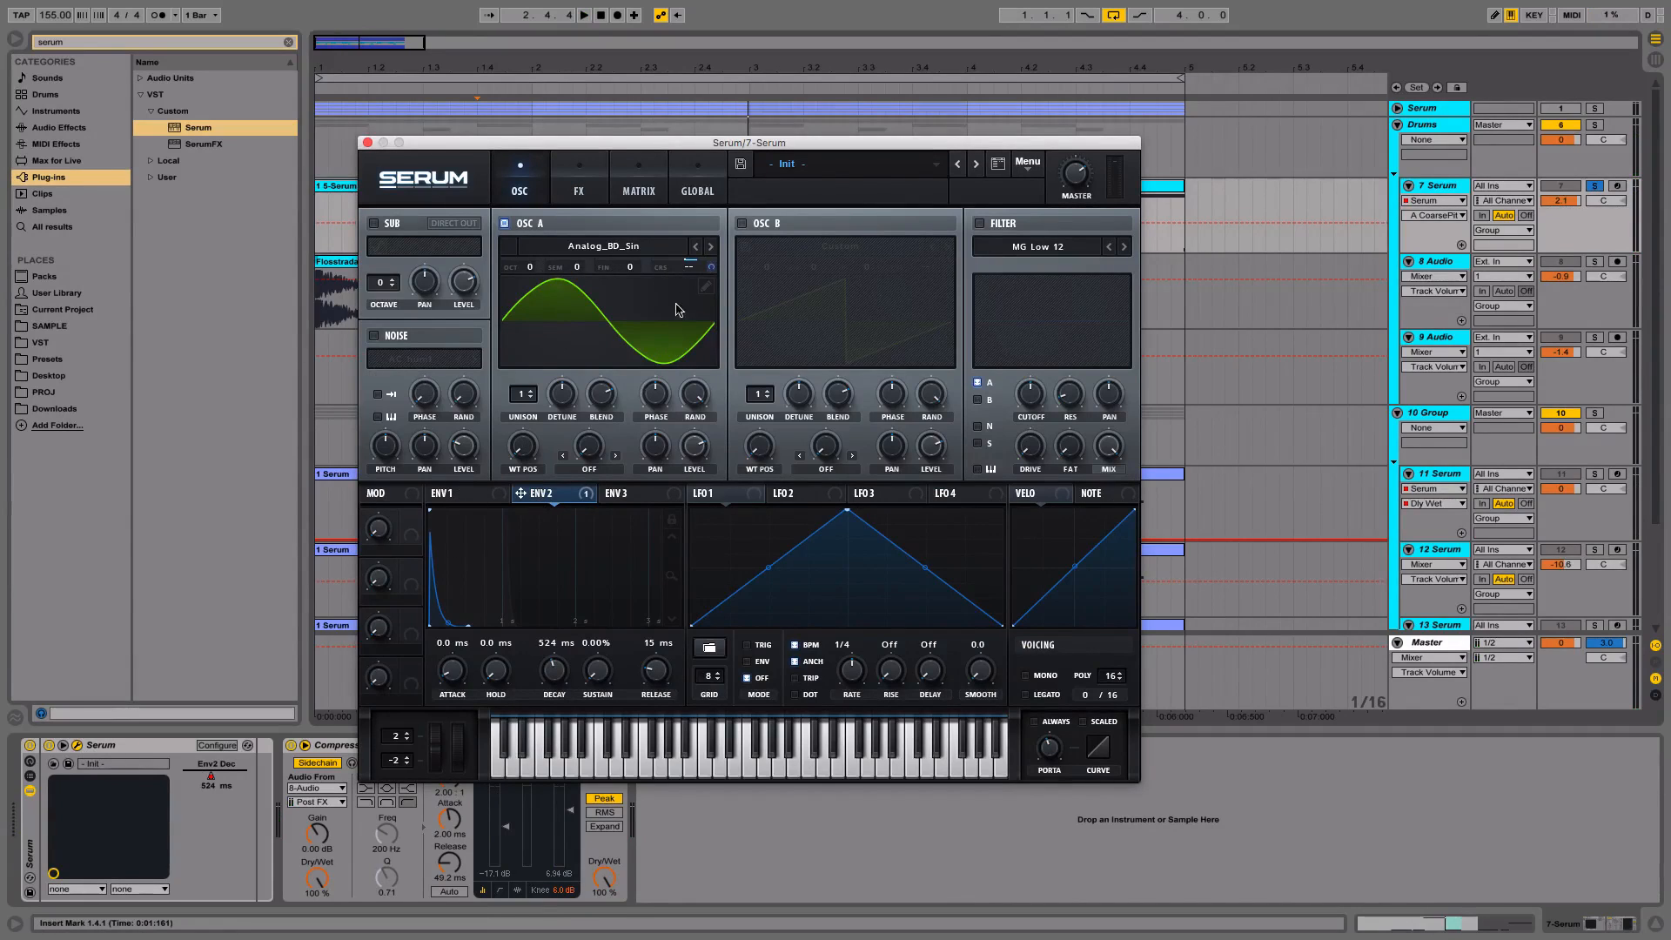
mouse_move(681, 269)
key(space)
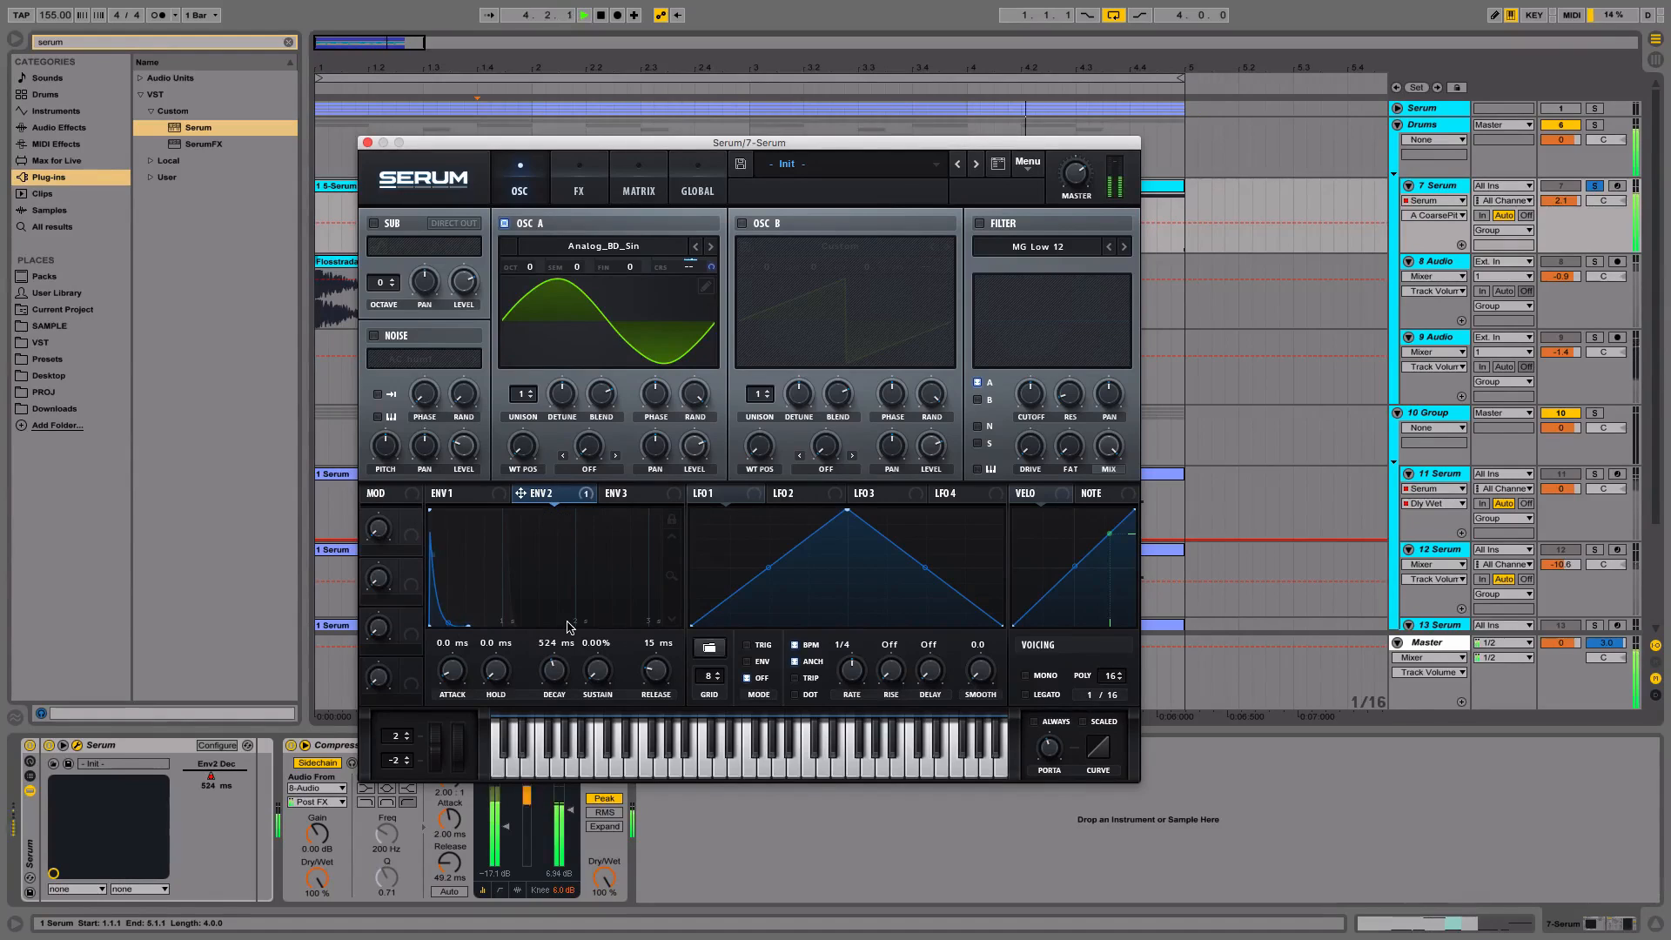
key(super+z)
key(space)
click(368, 143)
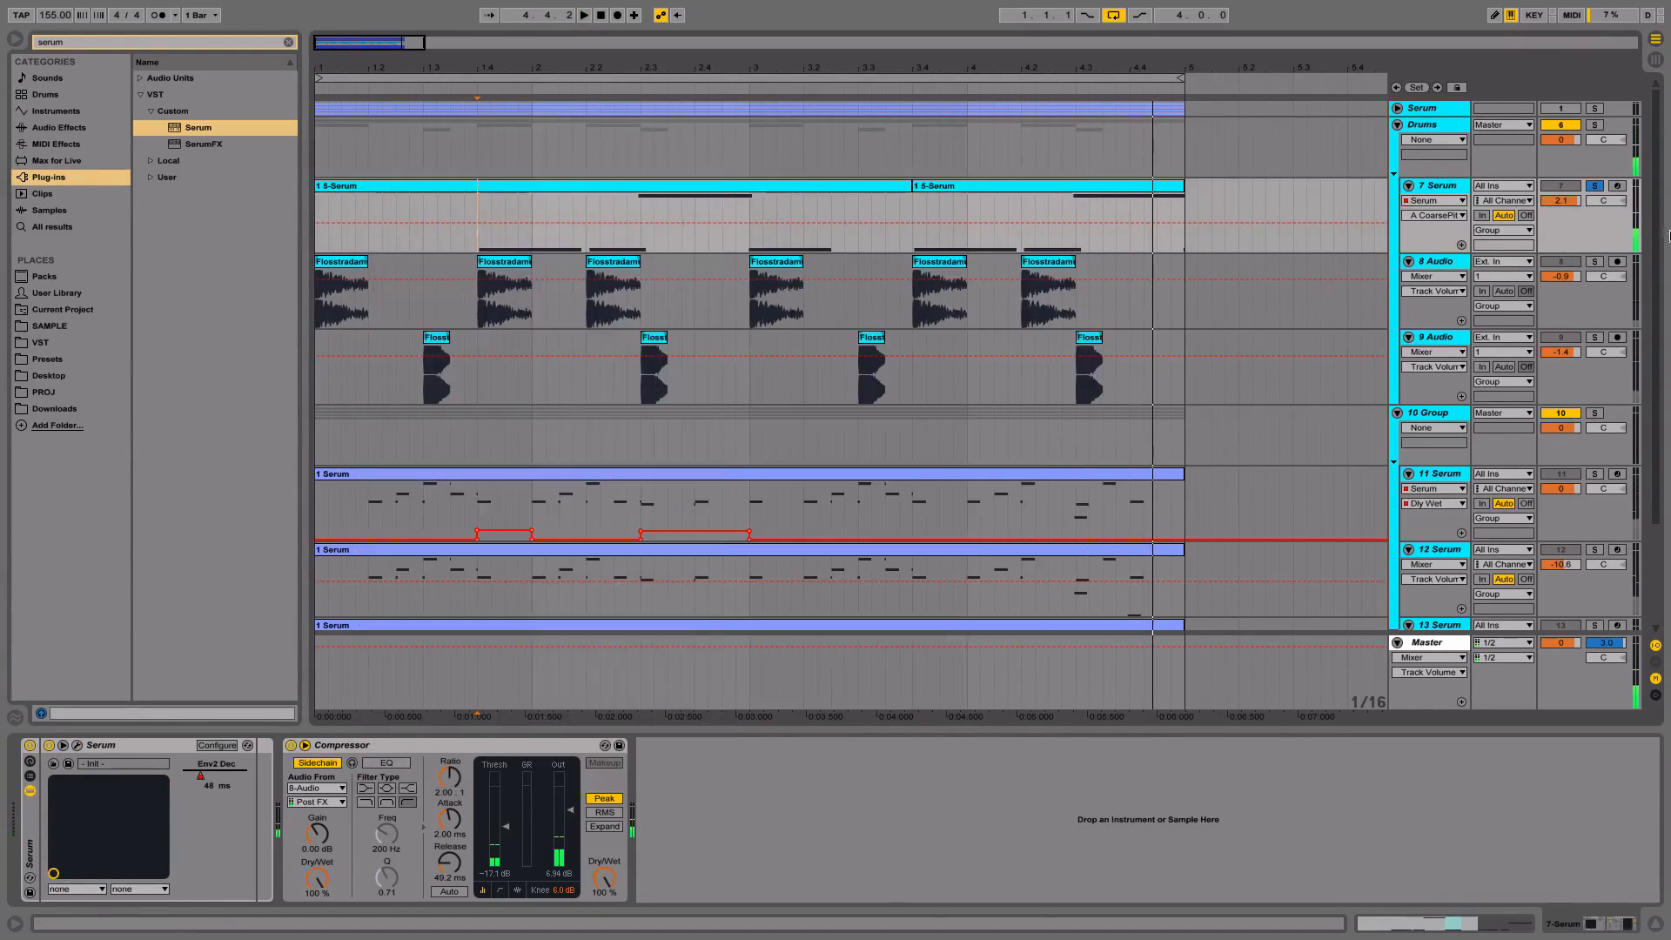
Replace the bass solo with solos on the whole Drums group and 10 Group, and play both together
click(1595, 186)
click(1594, 125)
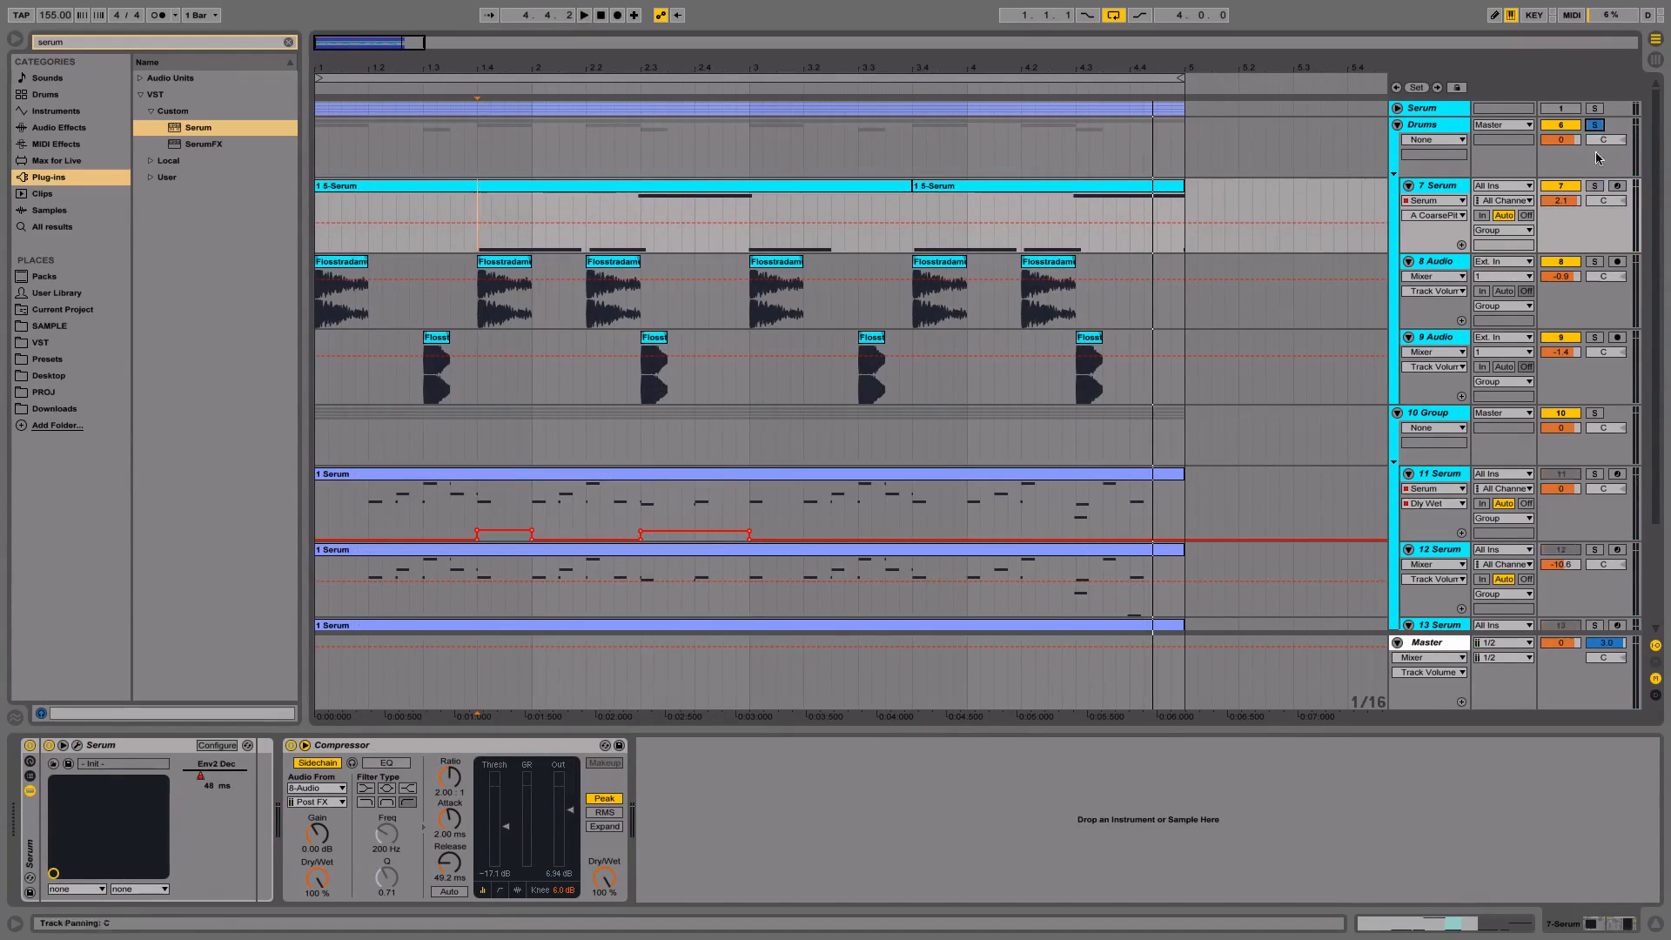
super+click(1594, 412)
key(space)
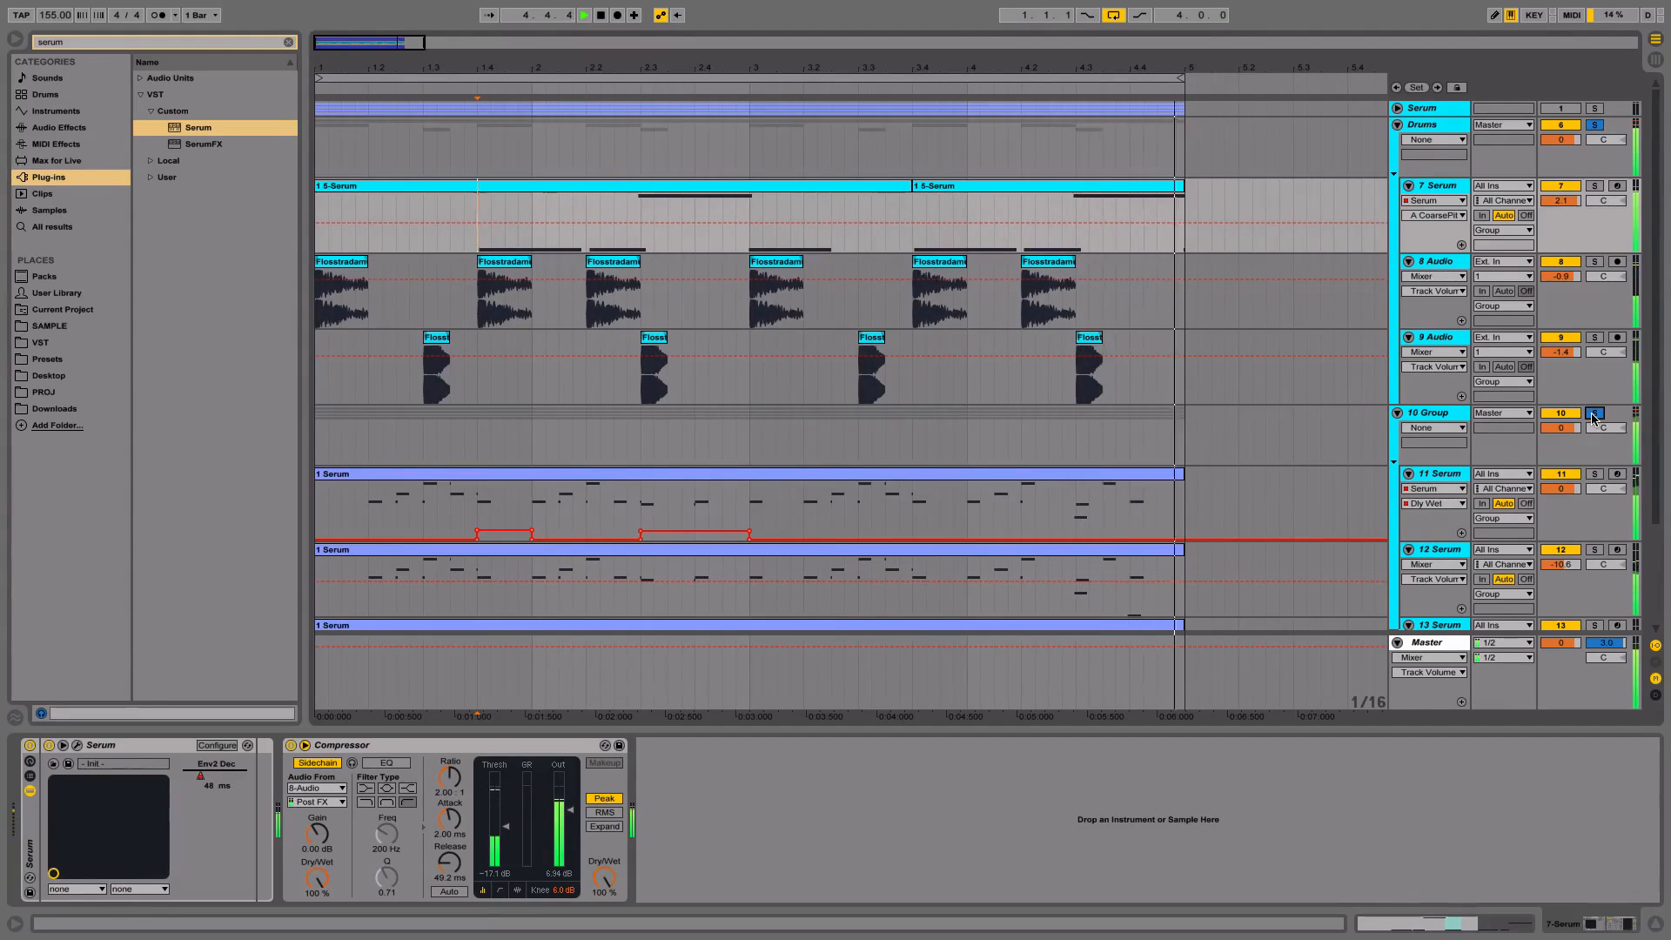
key(space)
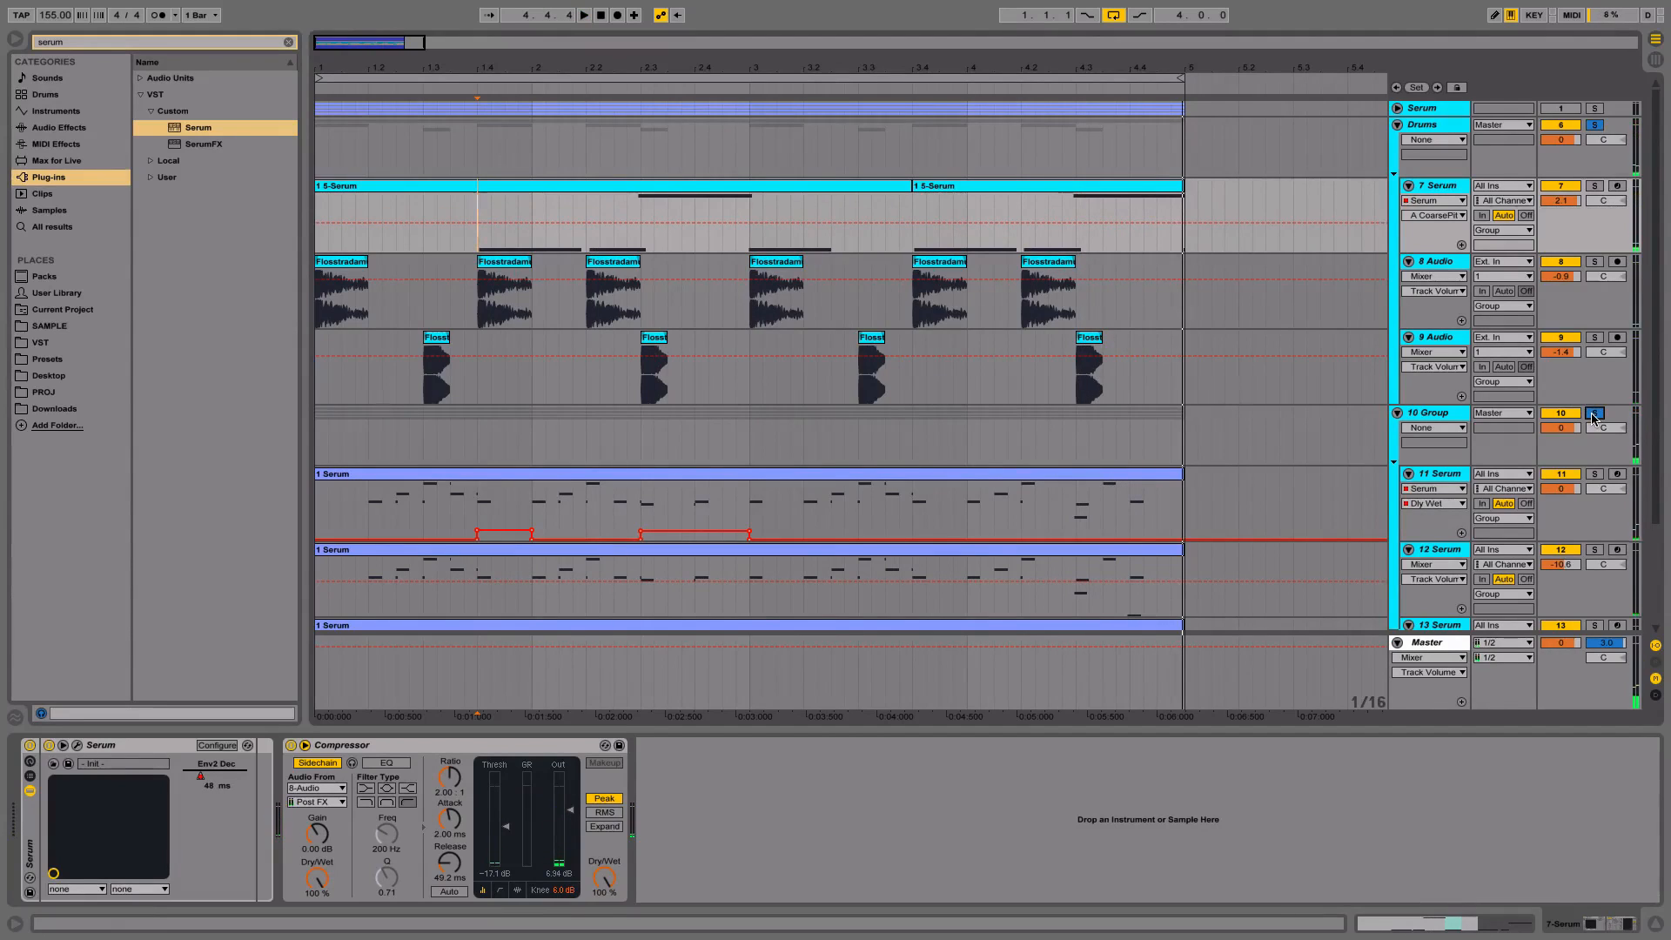